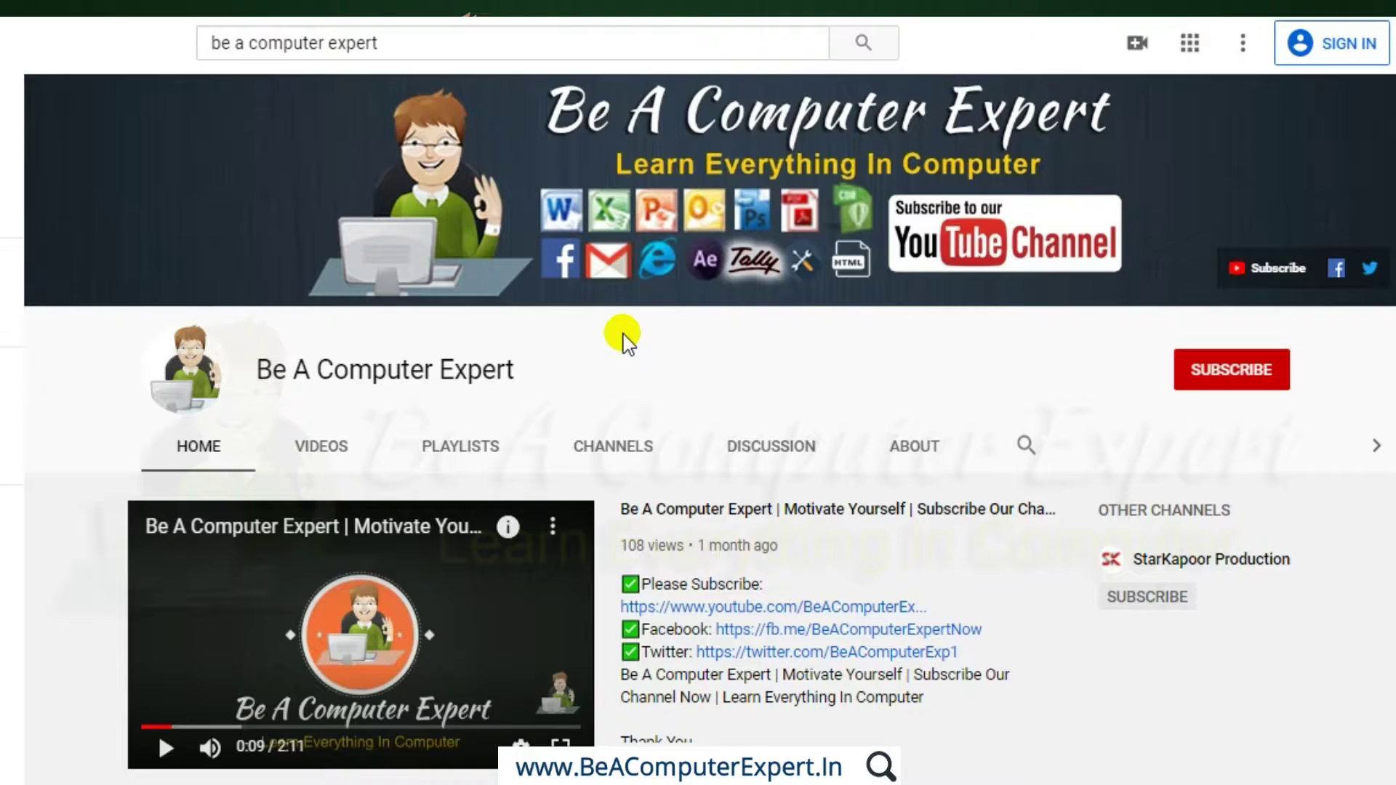
- Play the Microsoft Excel 2007 playlist from the channel's playlists
{"action": "left_click", "coordinate": [455, 457]}
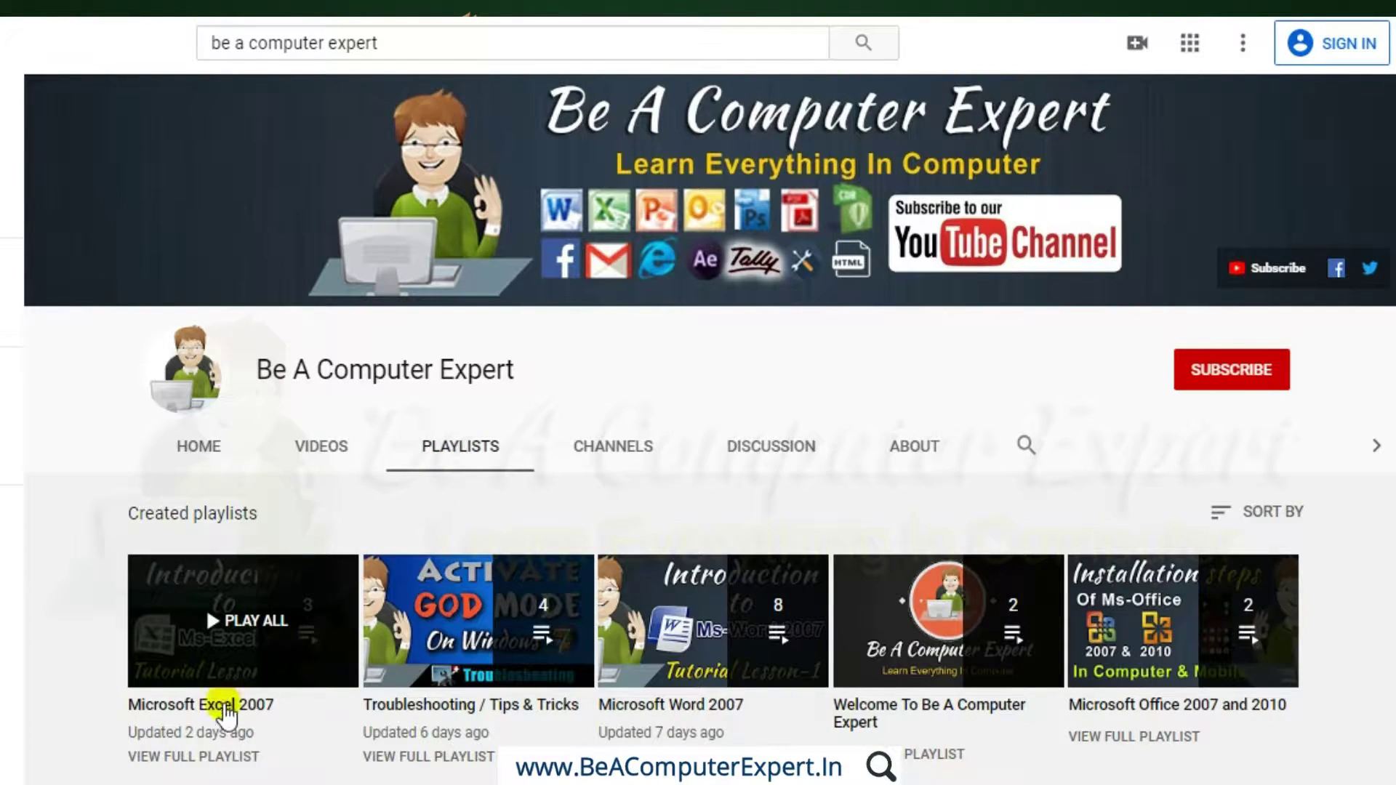
{"action": "mouse_move", "coordinate": [202, 707]}
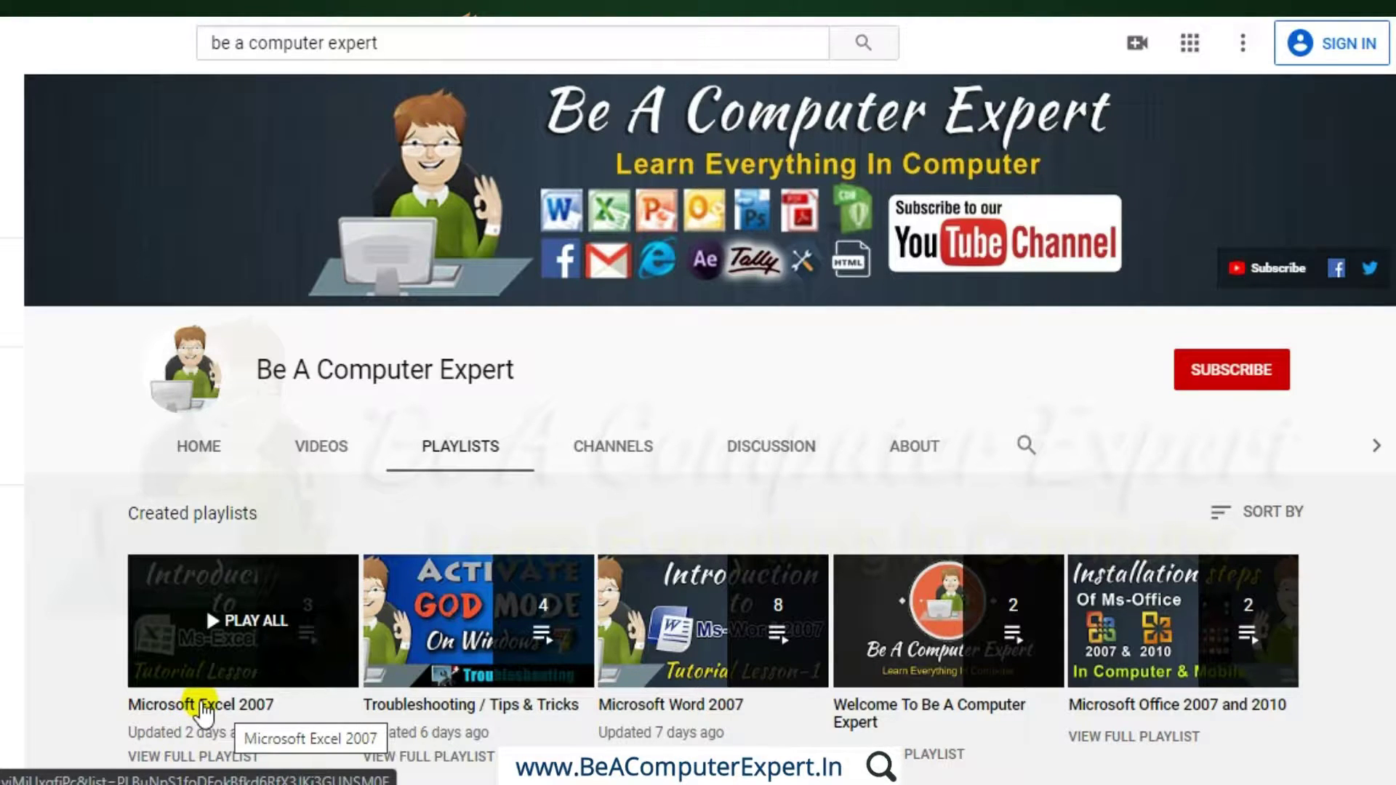
{"action": "left_click", "coordinate": [203, 705]}
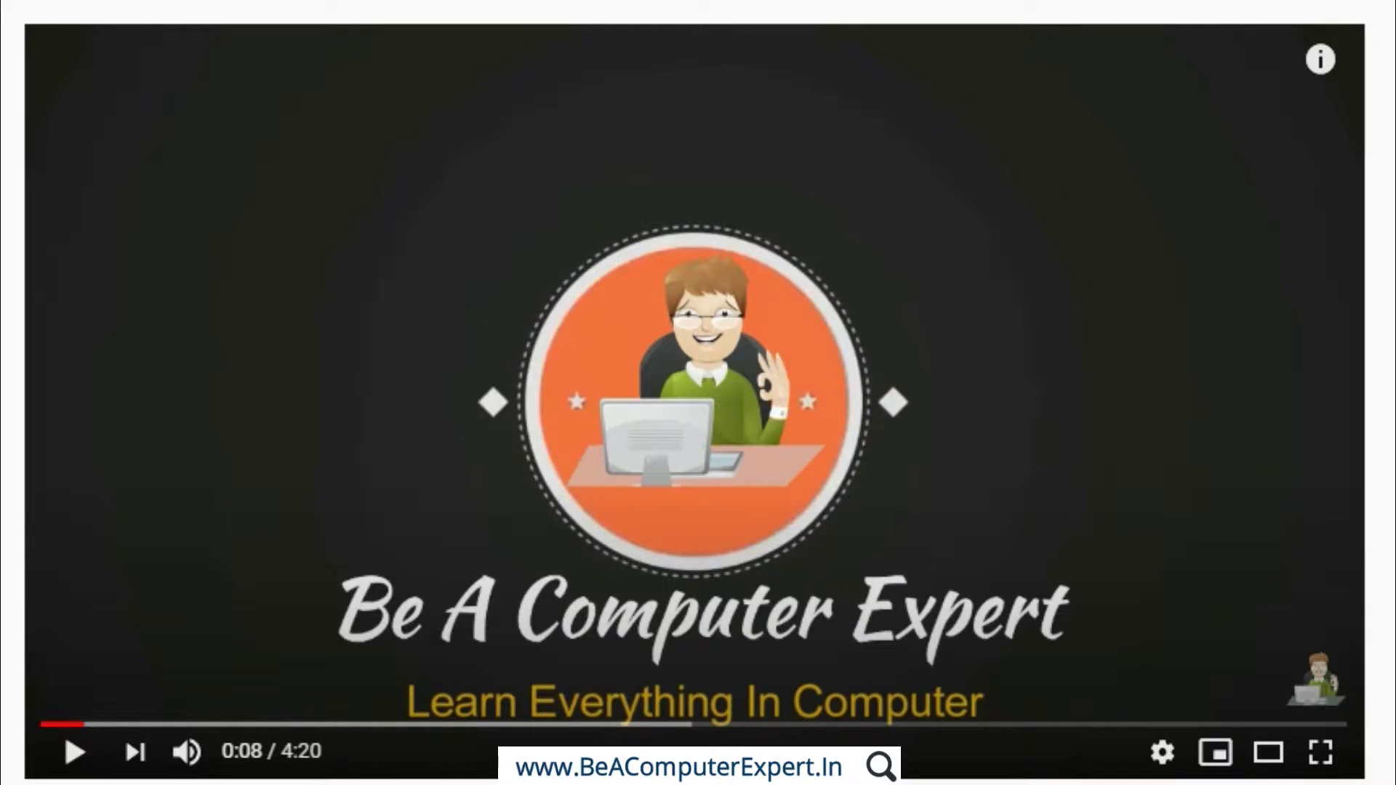
{"action": "scroll", "coordinate": [695, 393], "scroll_direction": "down", "scroll_amount": 5}
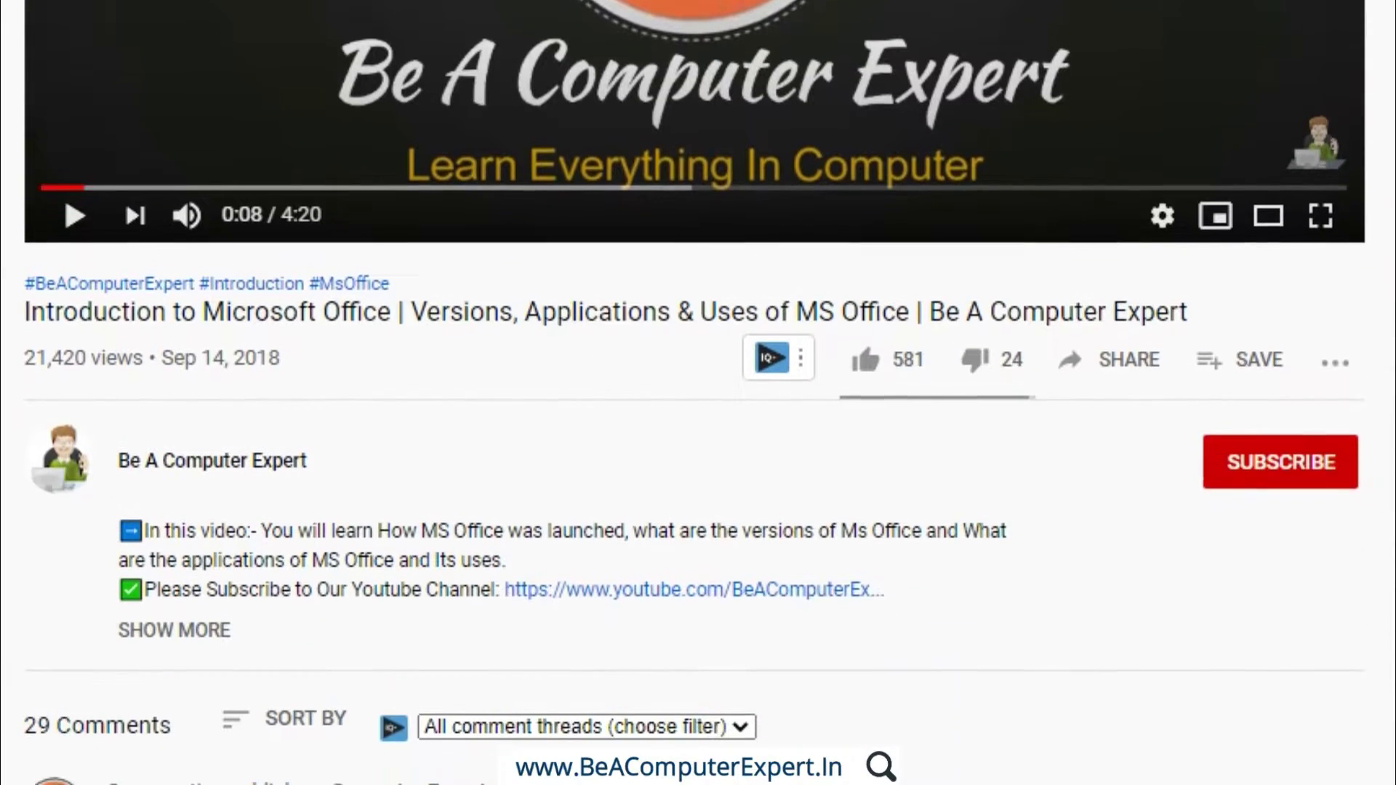
- Subscribe to Be A Computer Expert and set notifications to All
{"action": "left_click", "coordinate": [1252, 447]}
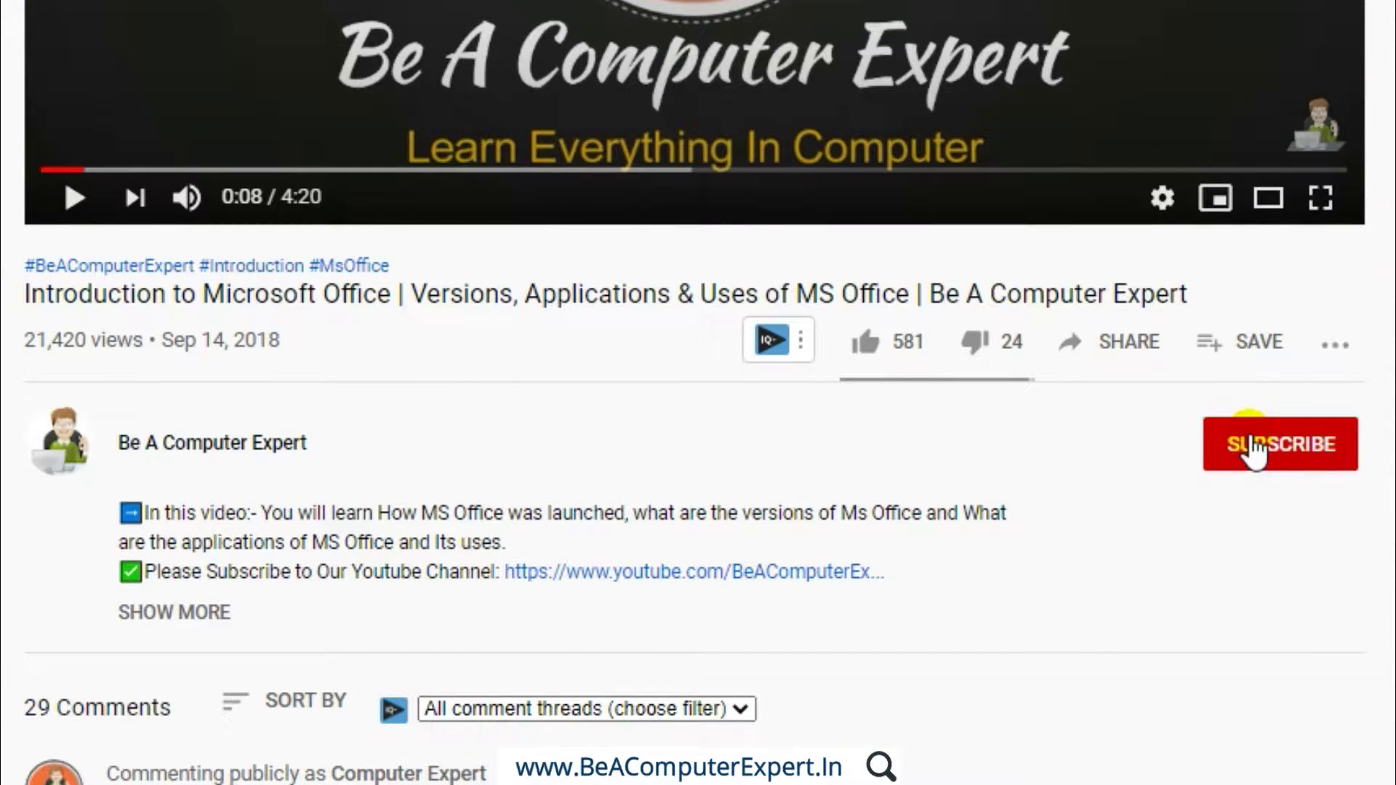
{"action": "left_click", "coordinate": [1336, 451]}
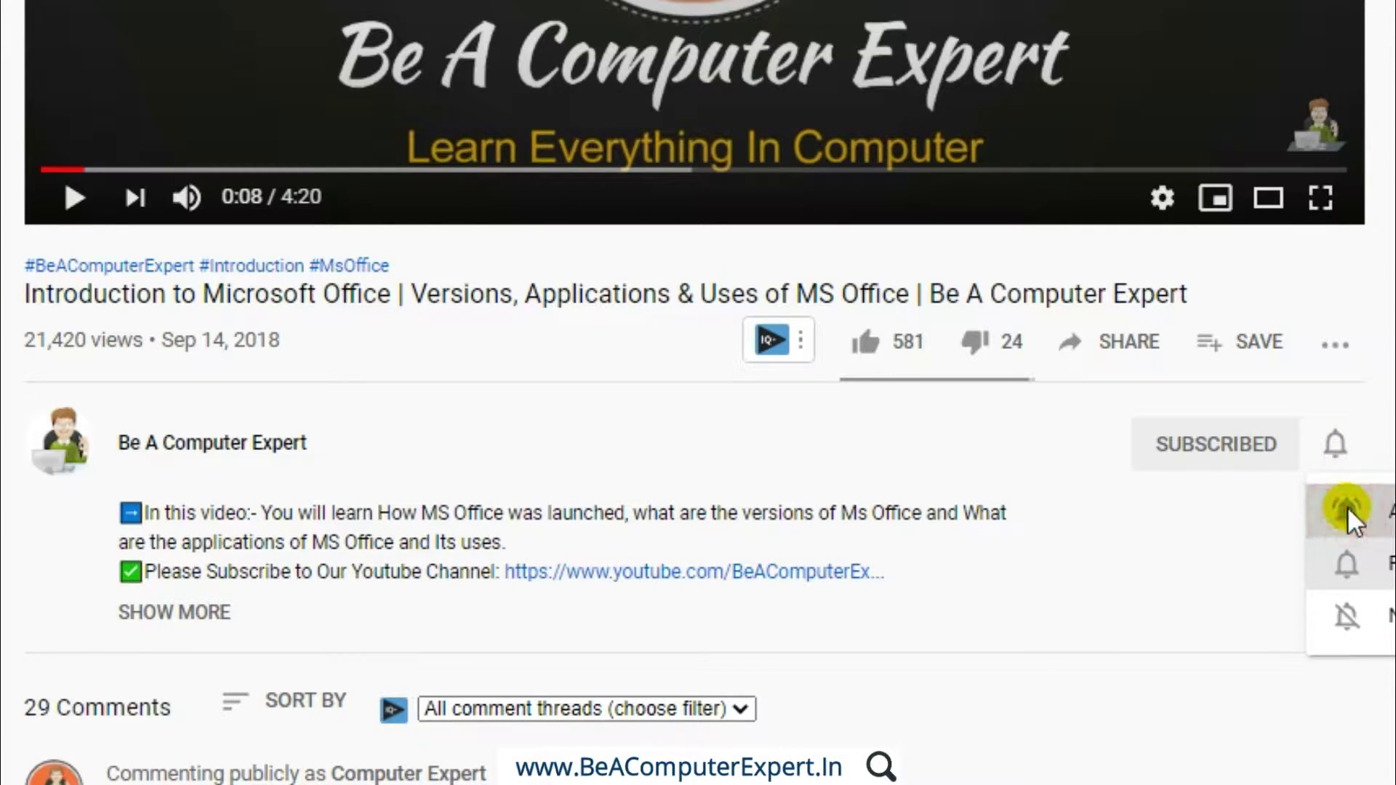
{"action": "left_click", "coordinate": [1345, 511]}
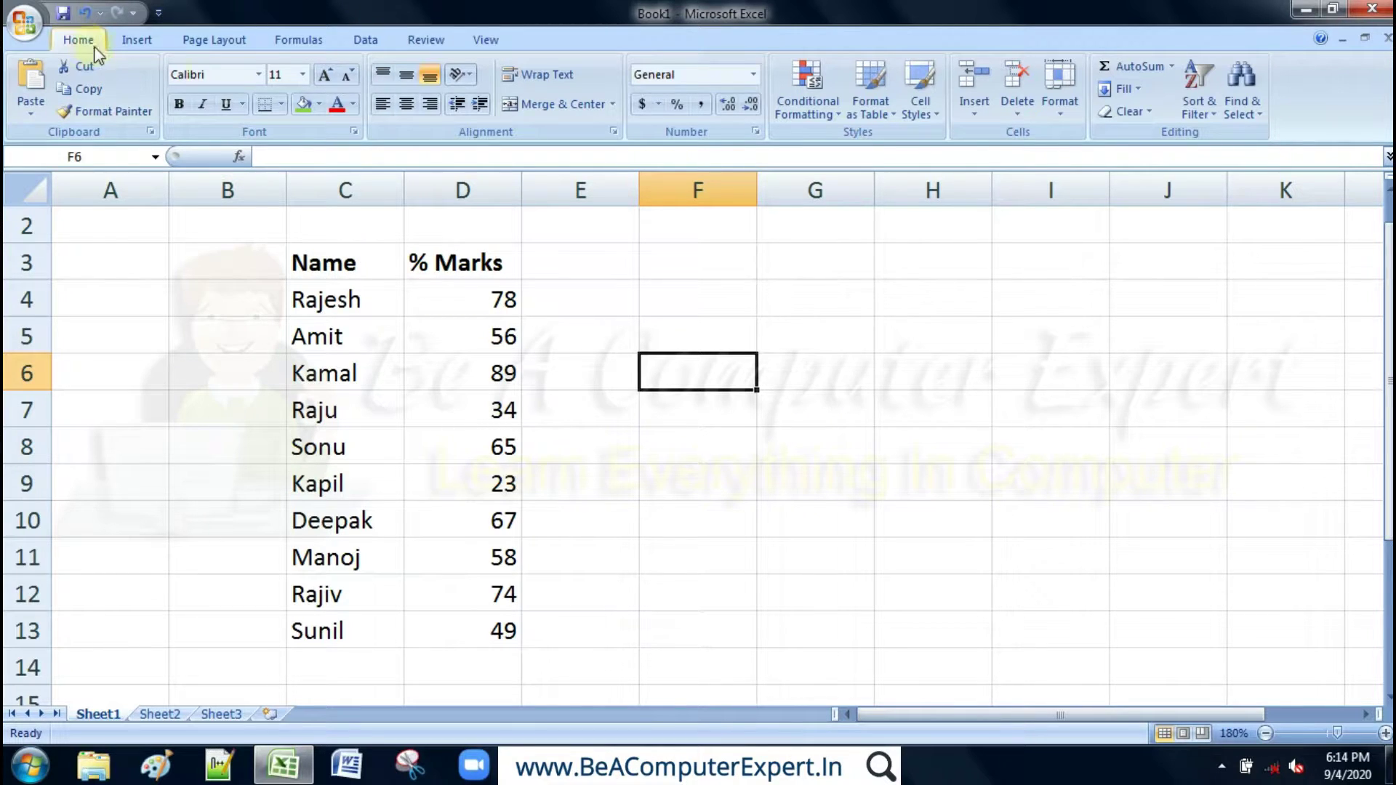
{"action": "left_click", "coordinate": [827, 113]}
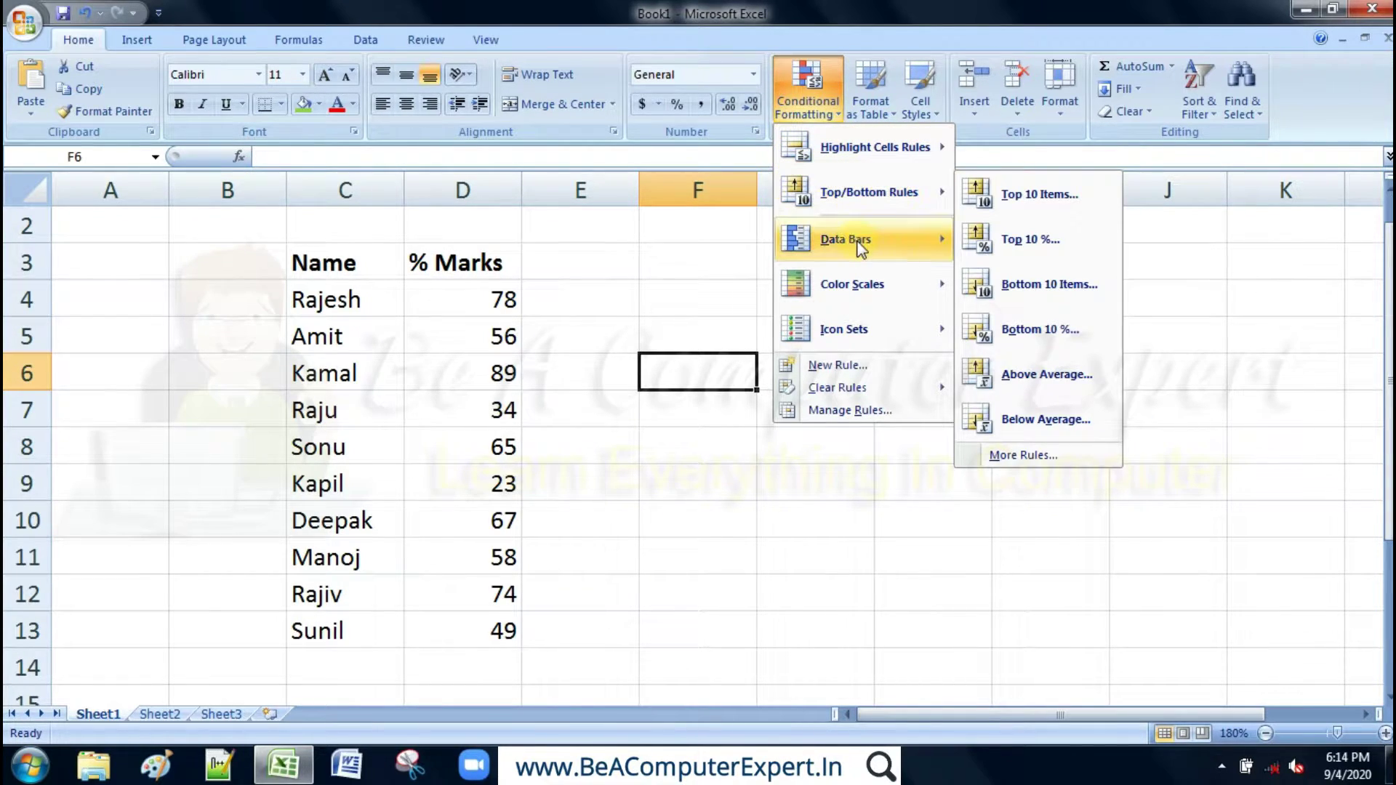
{"action": "mouse_move", "coordinate": [852, 283]}
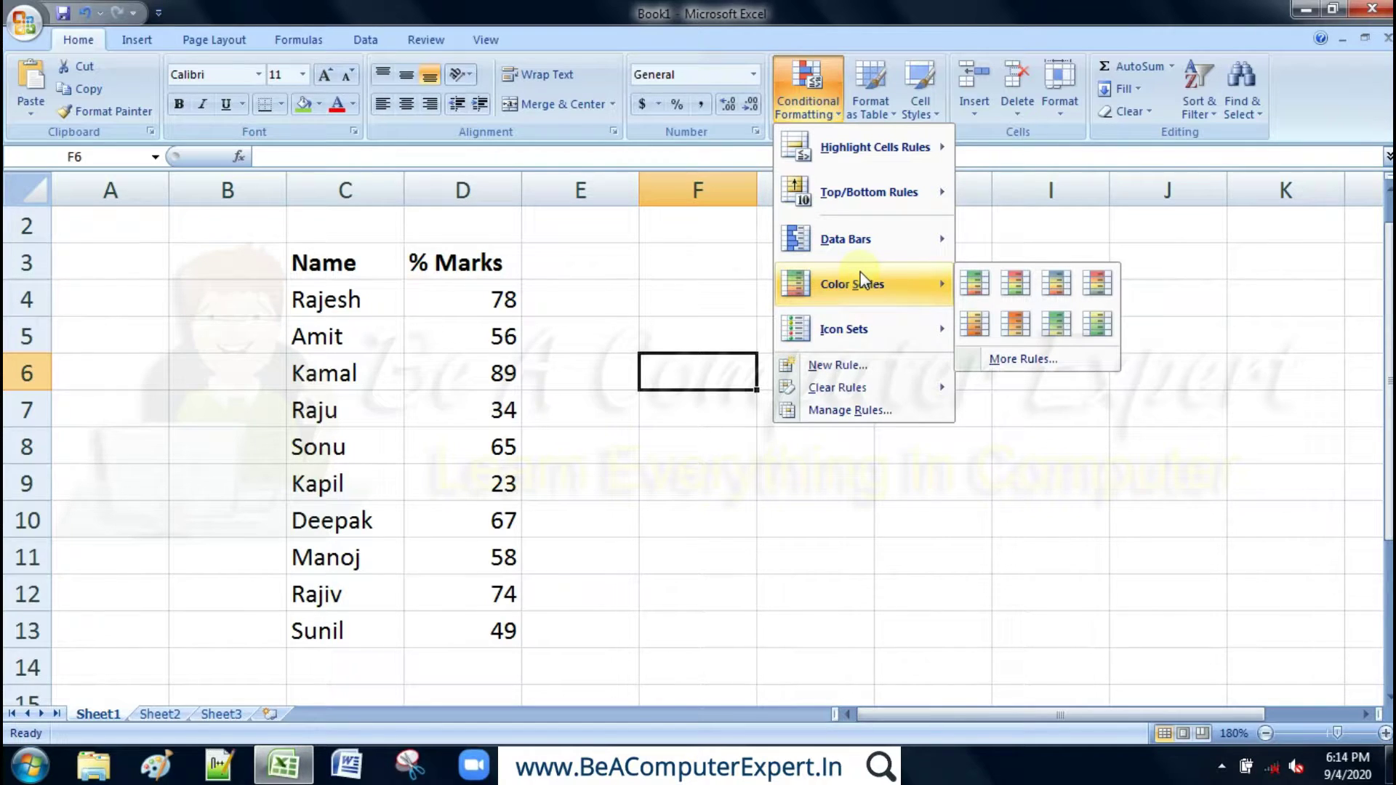
{"action": "left_click", "coordinate": [676, 426]}
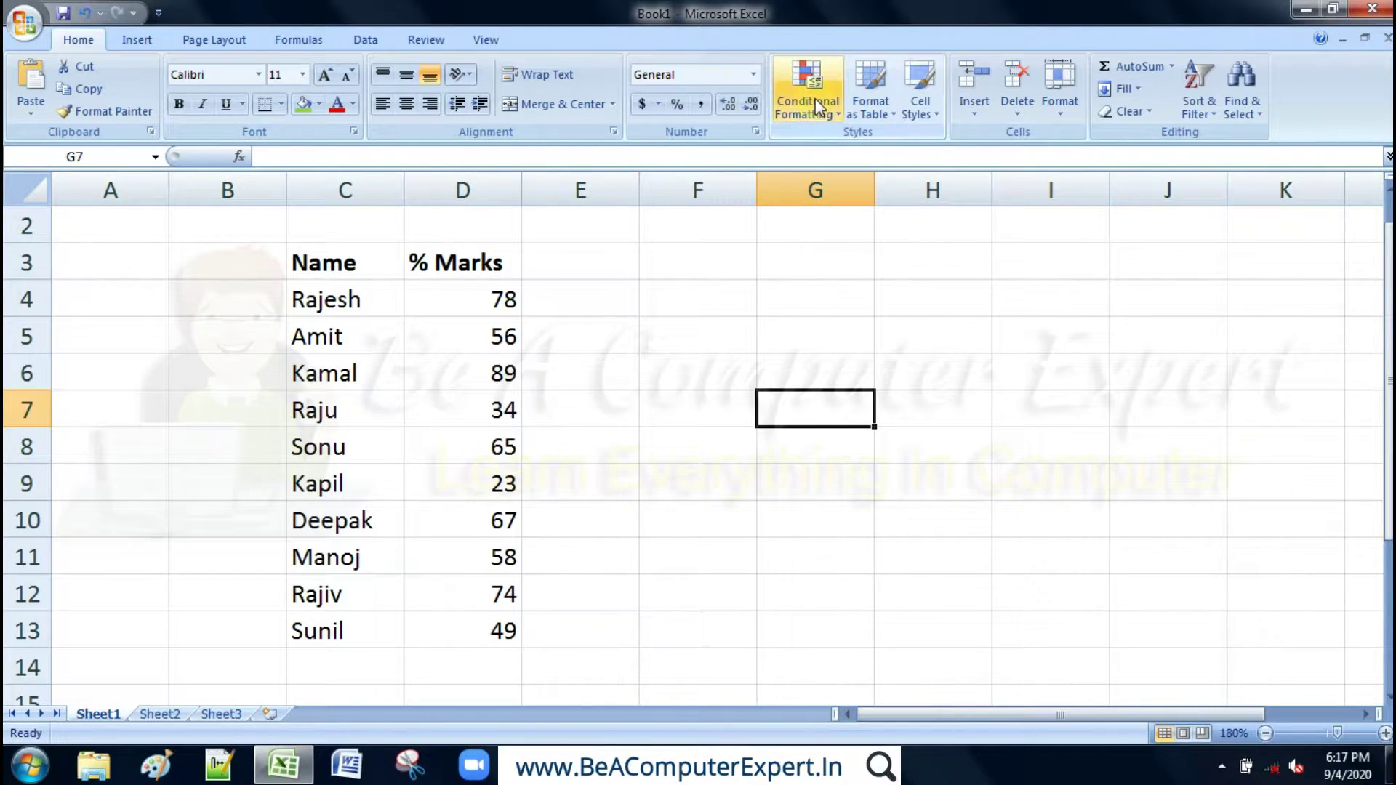
{"action": "left_click", "coordinate": [817, 106]}
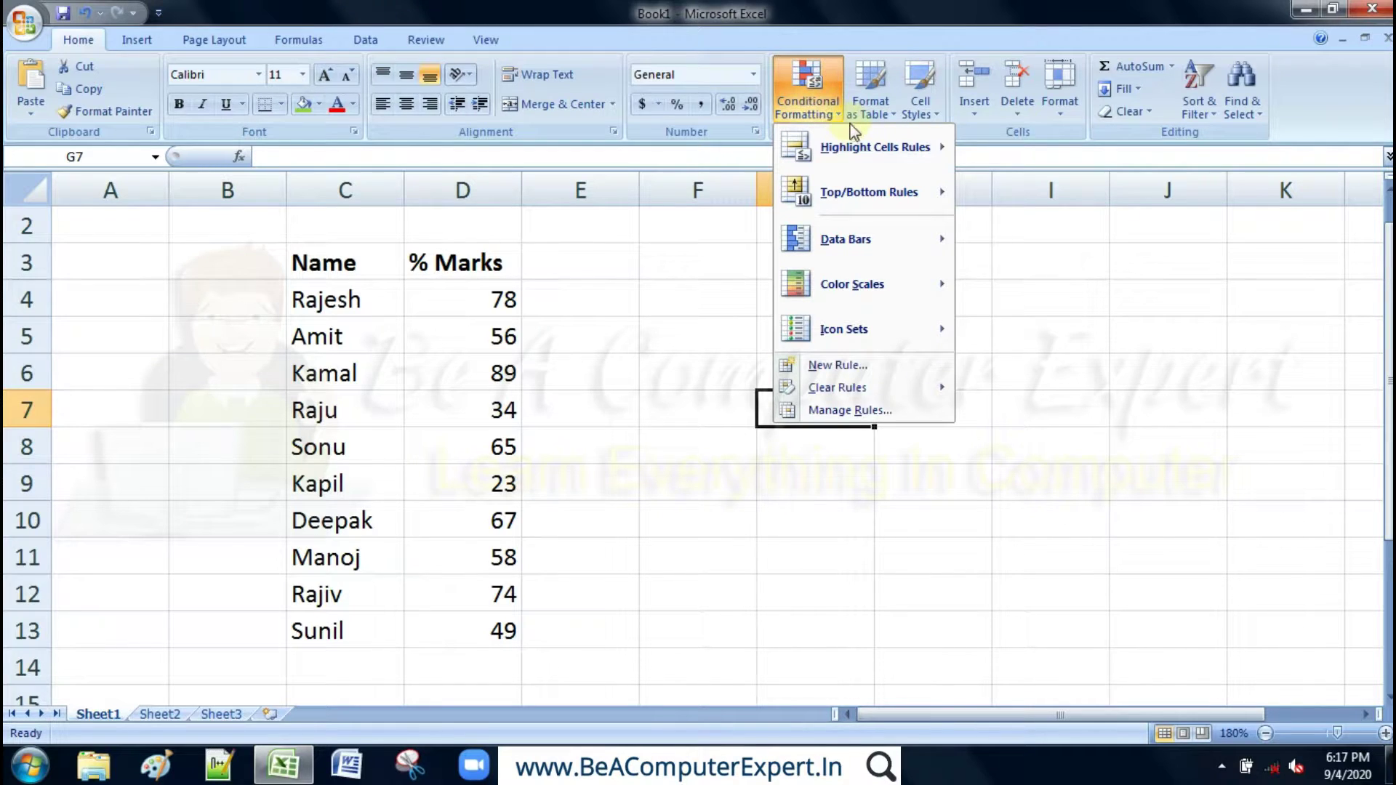
{"action": "mouse_move", "coordinate": [874, 147]}
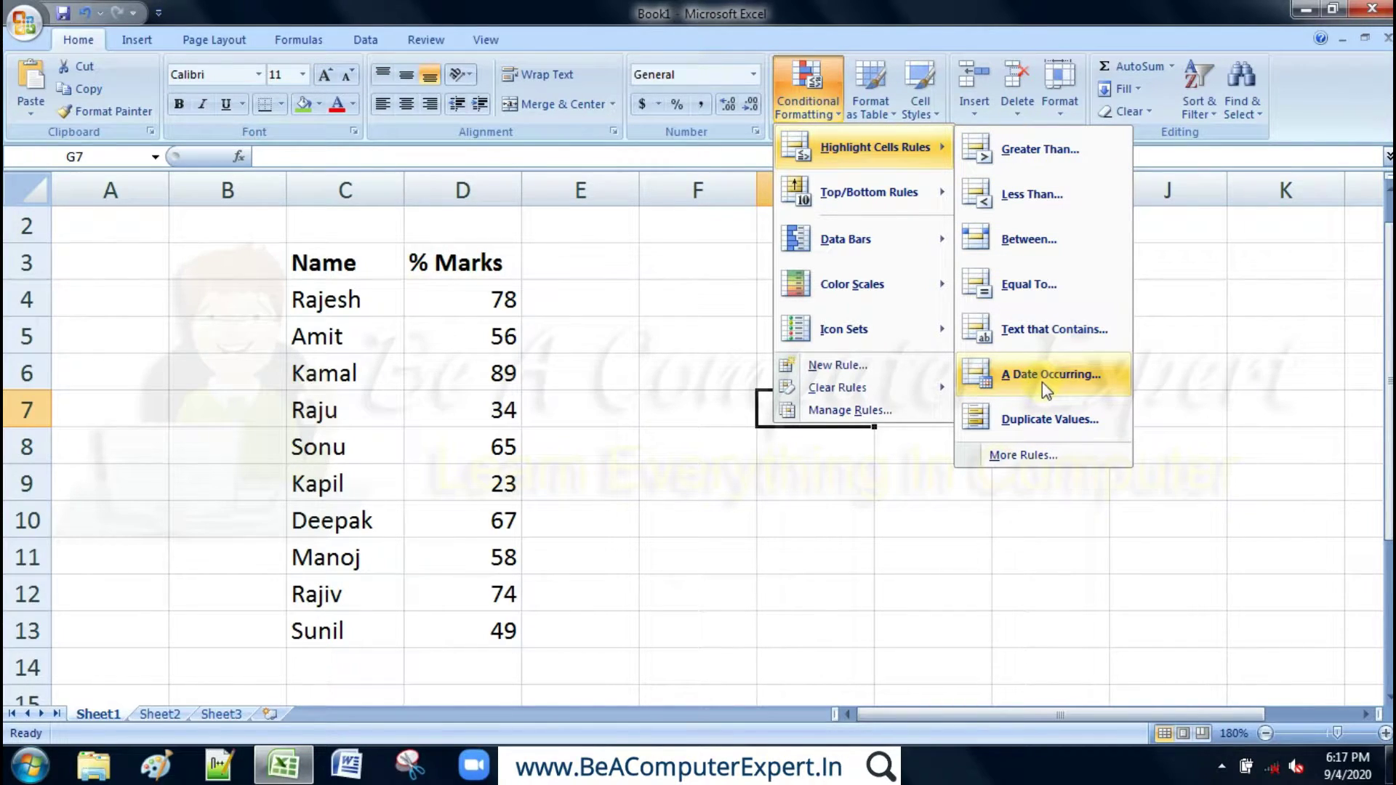
{"action": "left_click", "coordinate": [1147, 386]}
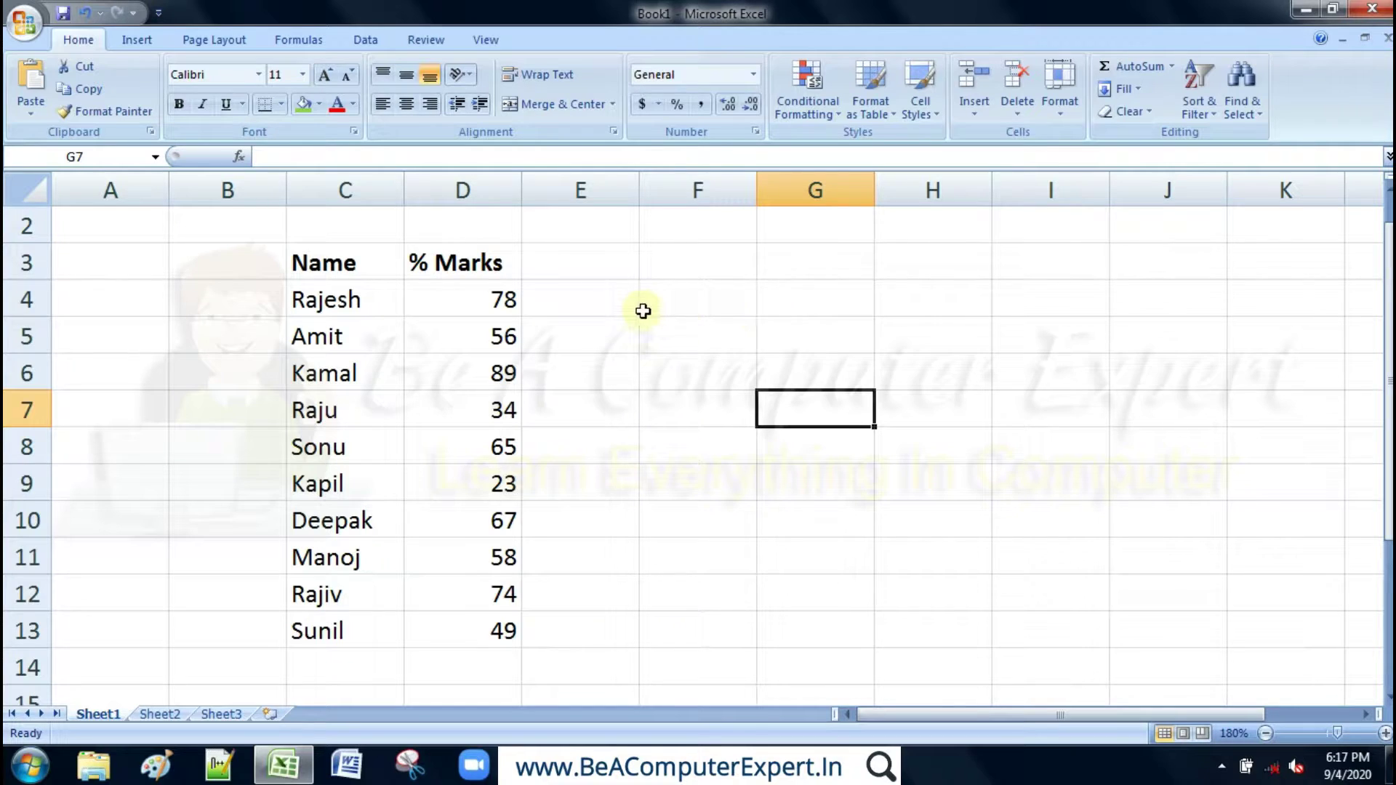
- Select the marks D4:D13 and bring up the Highlight Cells Rules choices
{"action": "left_click", "coordinate": [478, 300]}
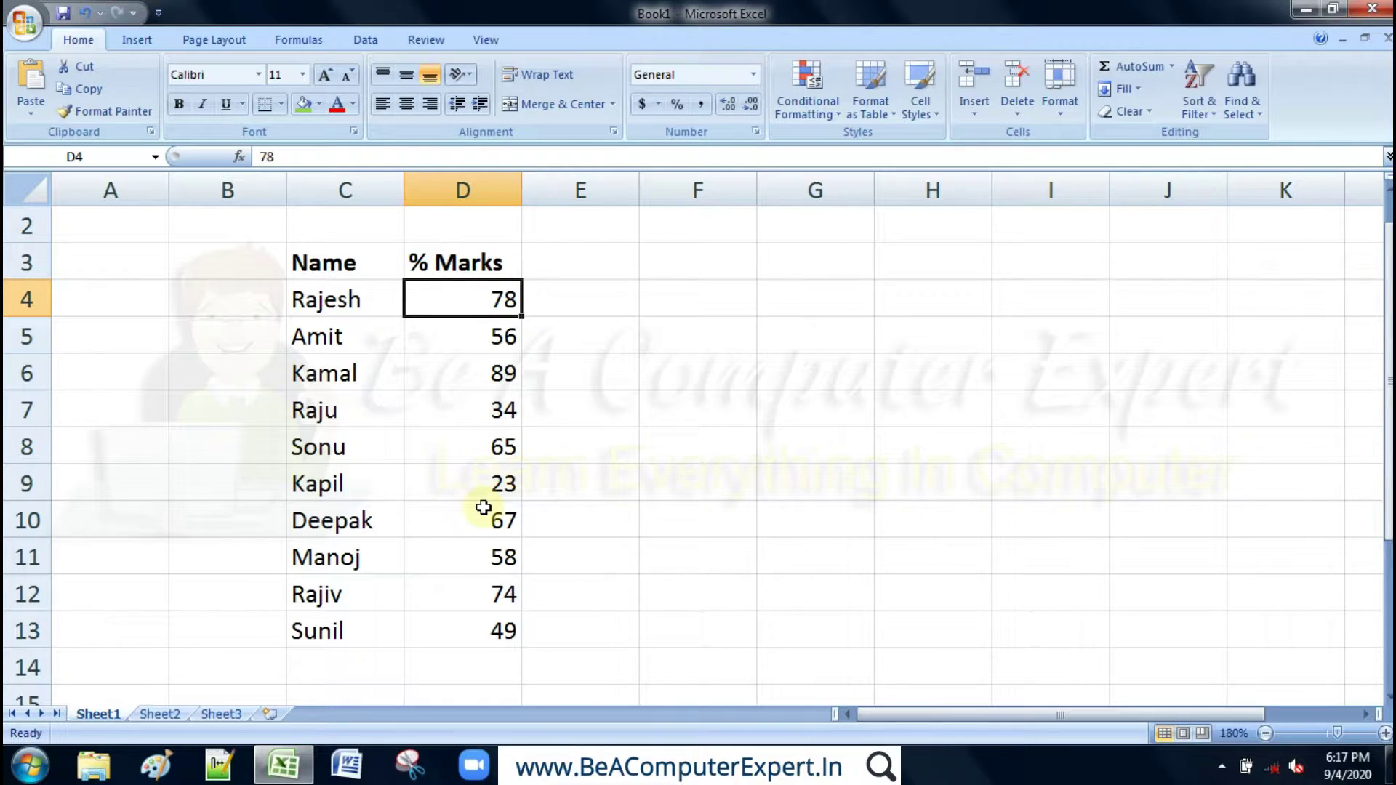
{"action": "key", "text": "shift"}
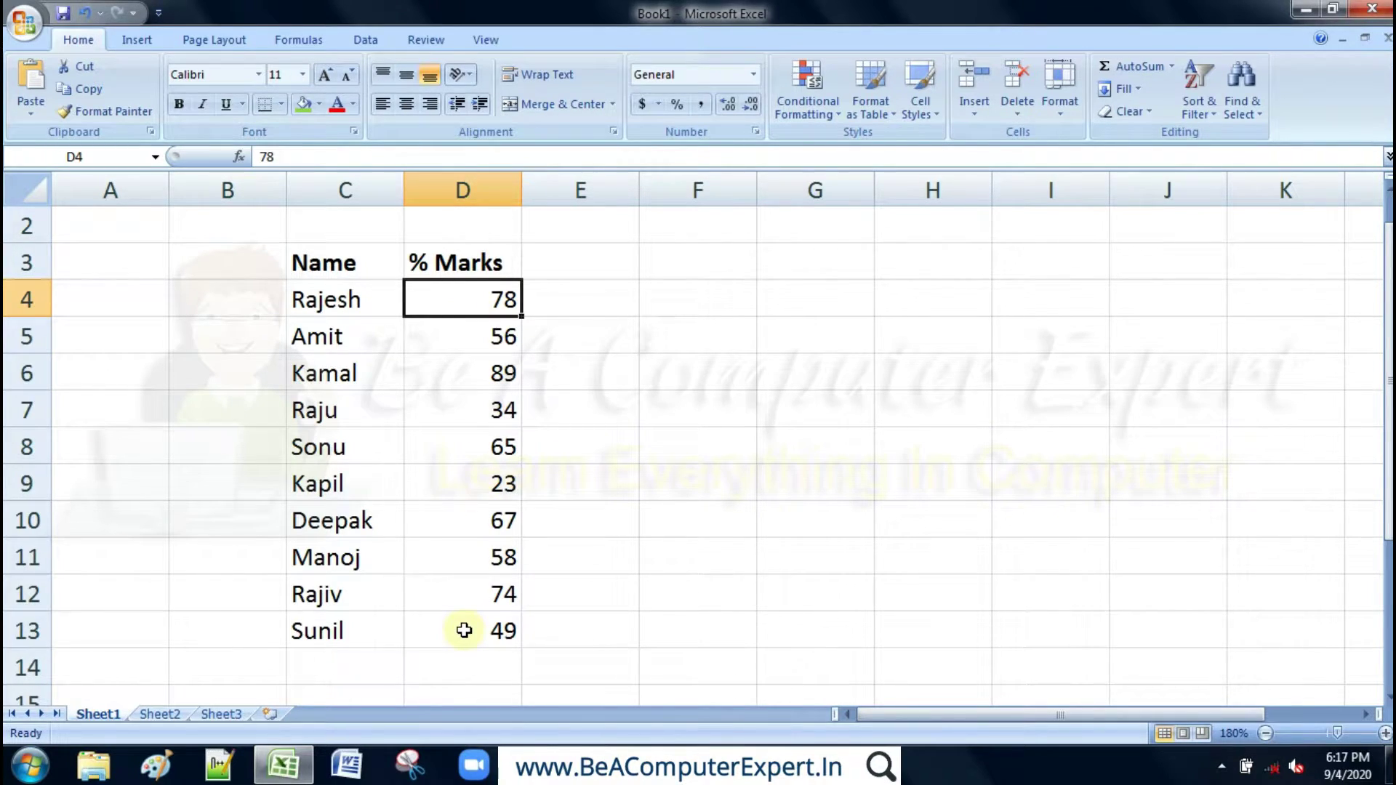
{"action": "left_click", "coordinate": [464, 630], "text": "shift"}
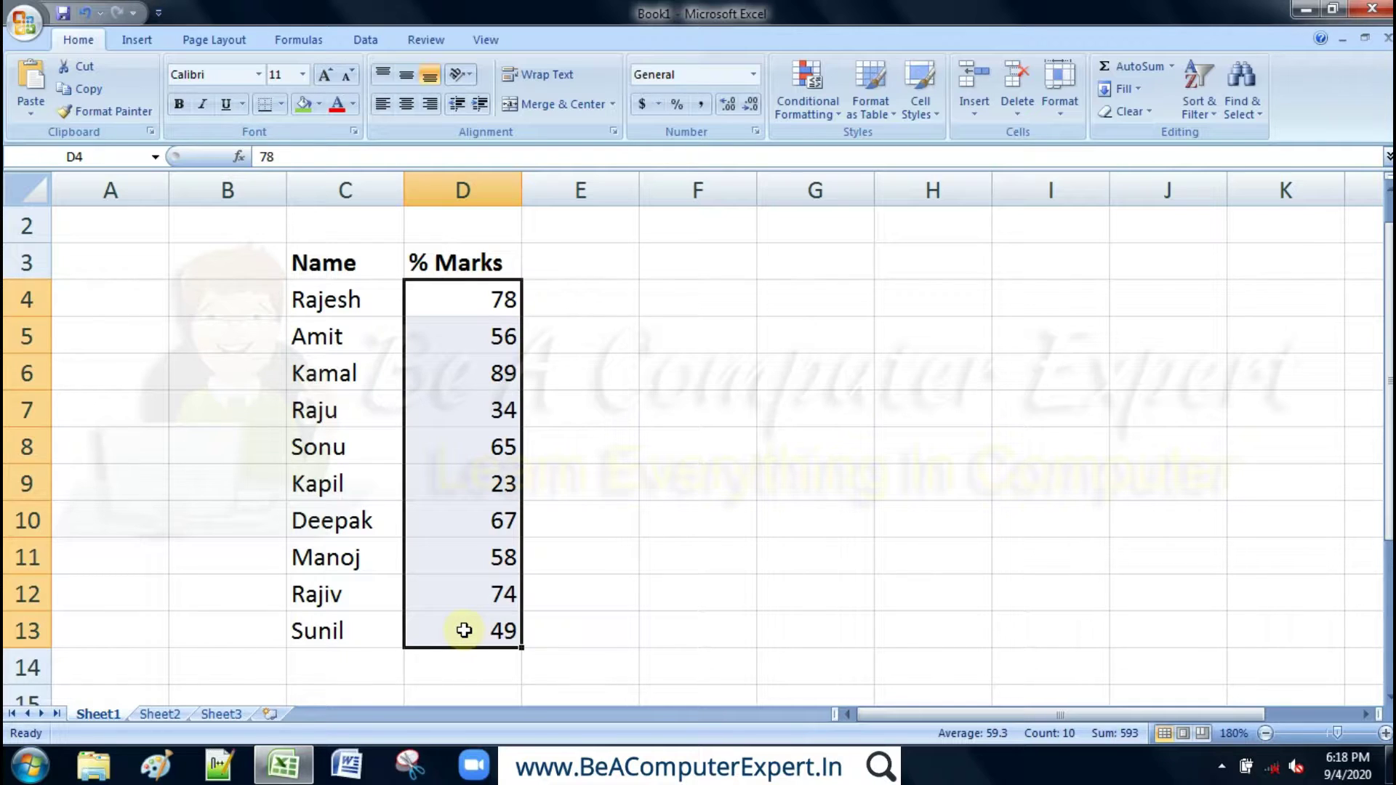
{"action": "left_click", "coordinate": [807, 91]}
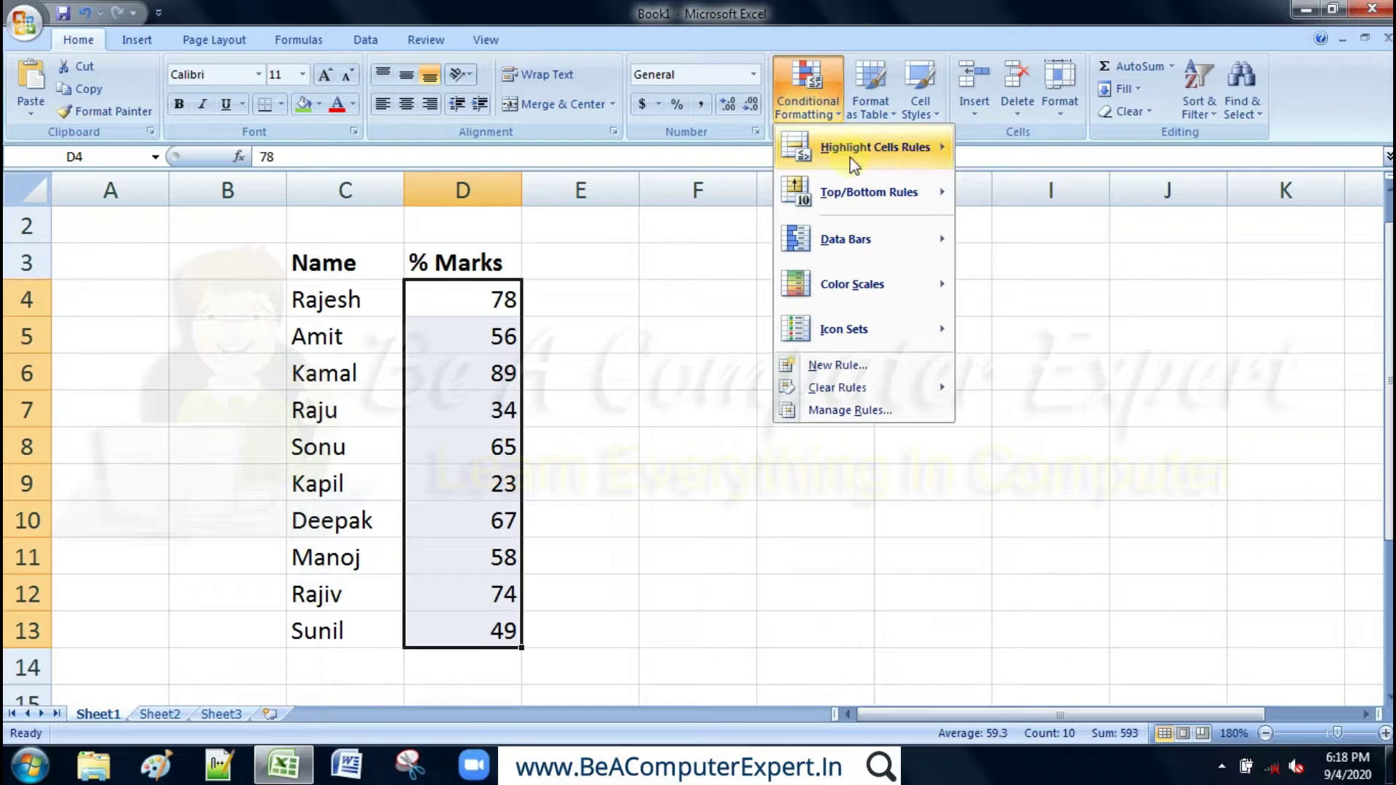
{"action": "mouse_move", "coordinate": [873, 147]}
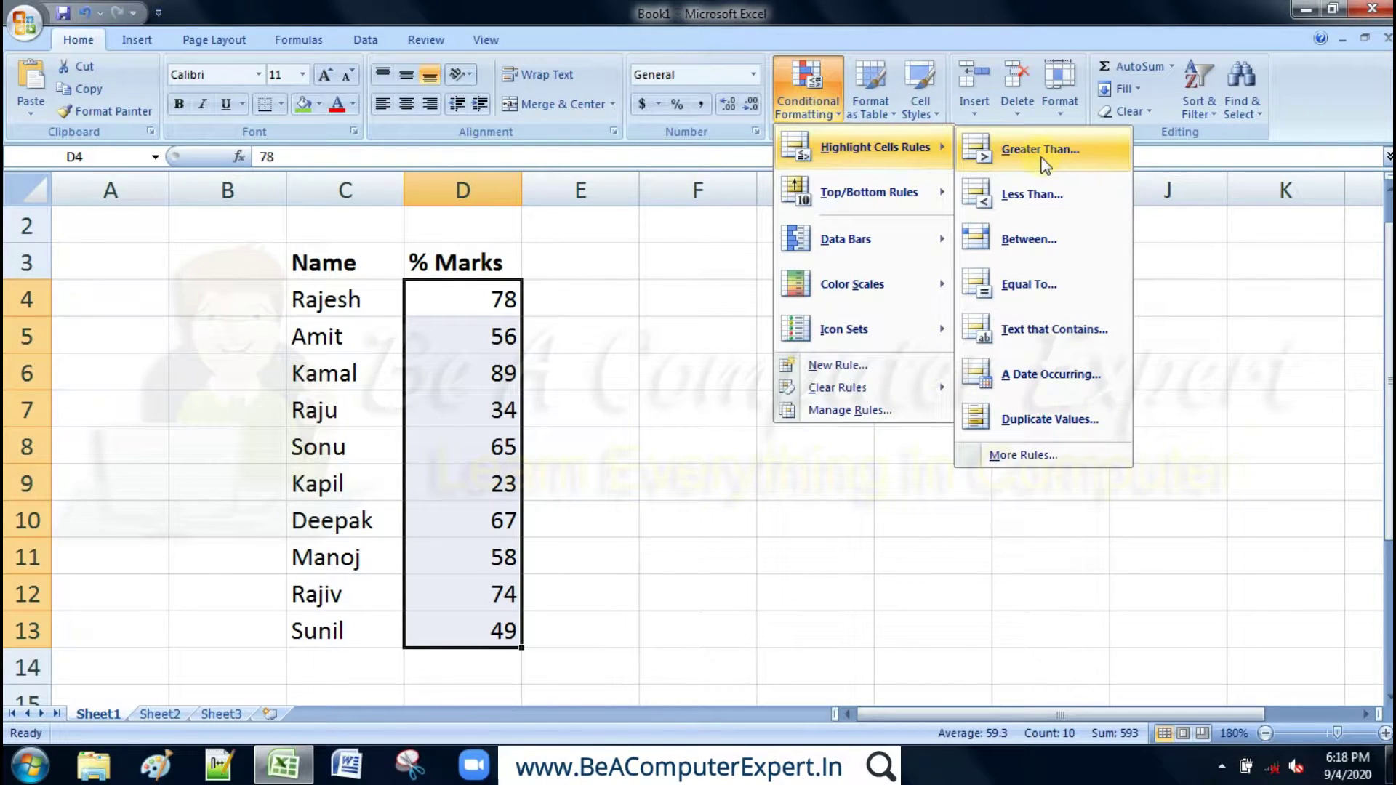
- Start a Greater Than rule on the marks with threshold 80
{"action": "left_click", "coordinate": [1045, 162]}
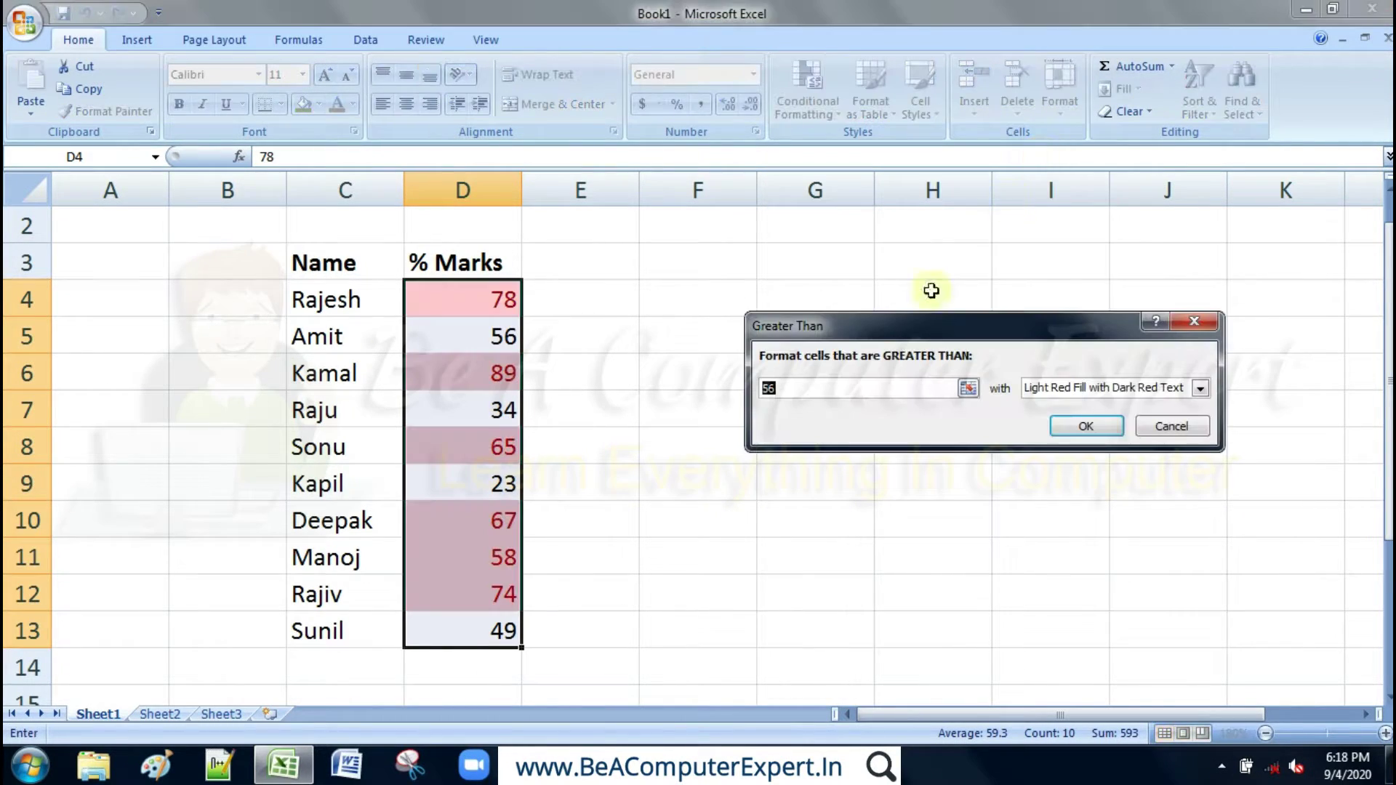
{"action": "left_click_drag", "start_coordinate": [907, 322], "coordinate": [840, 291]}
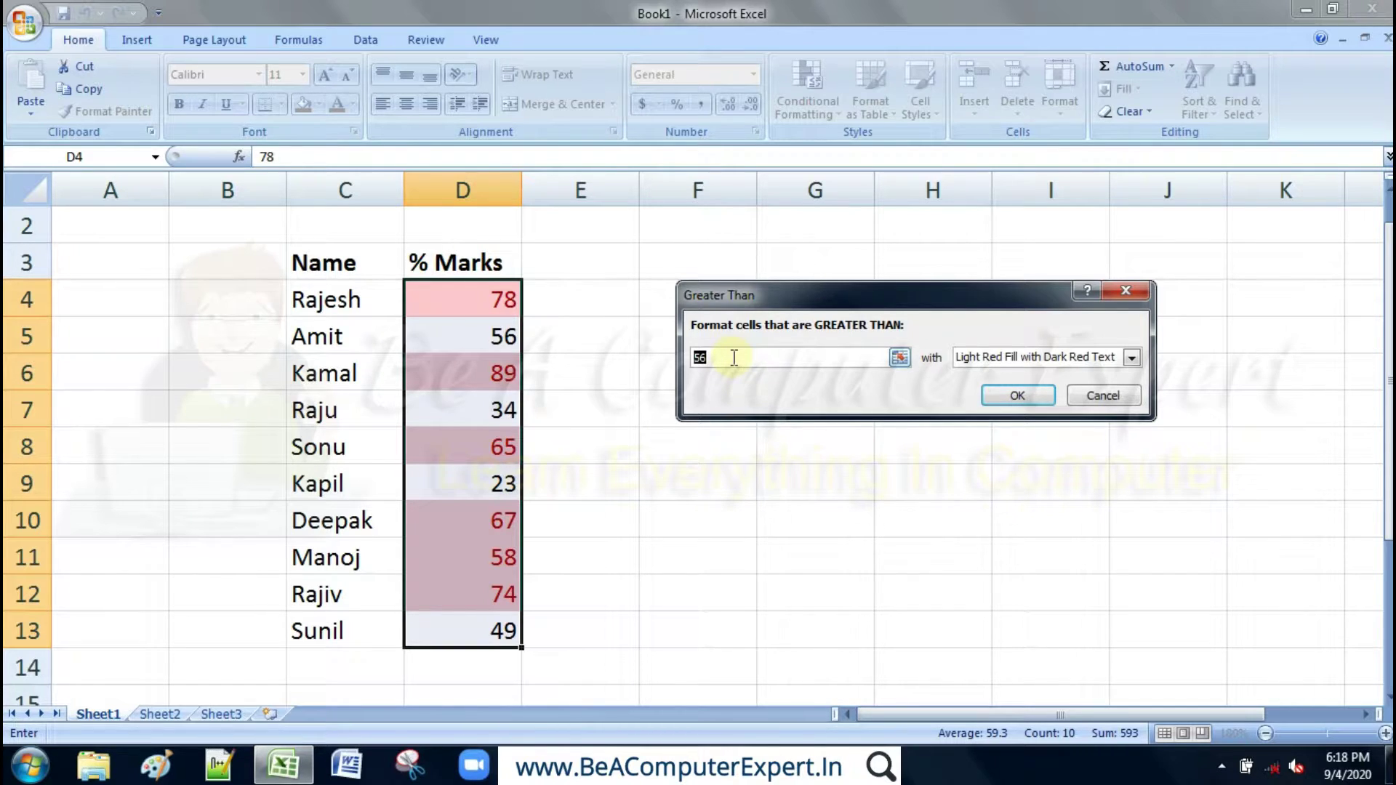
{"action": "key", "text": "BackSpace"}
{"action": "type", "text": "80"}
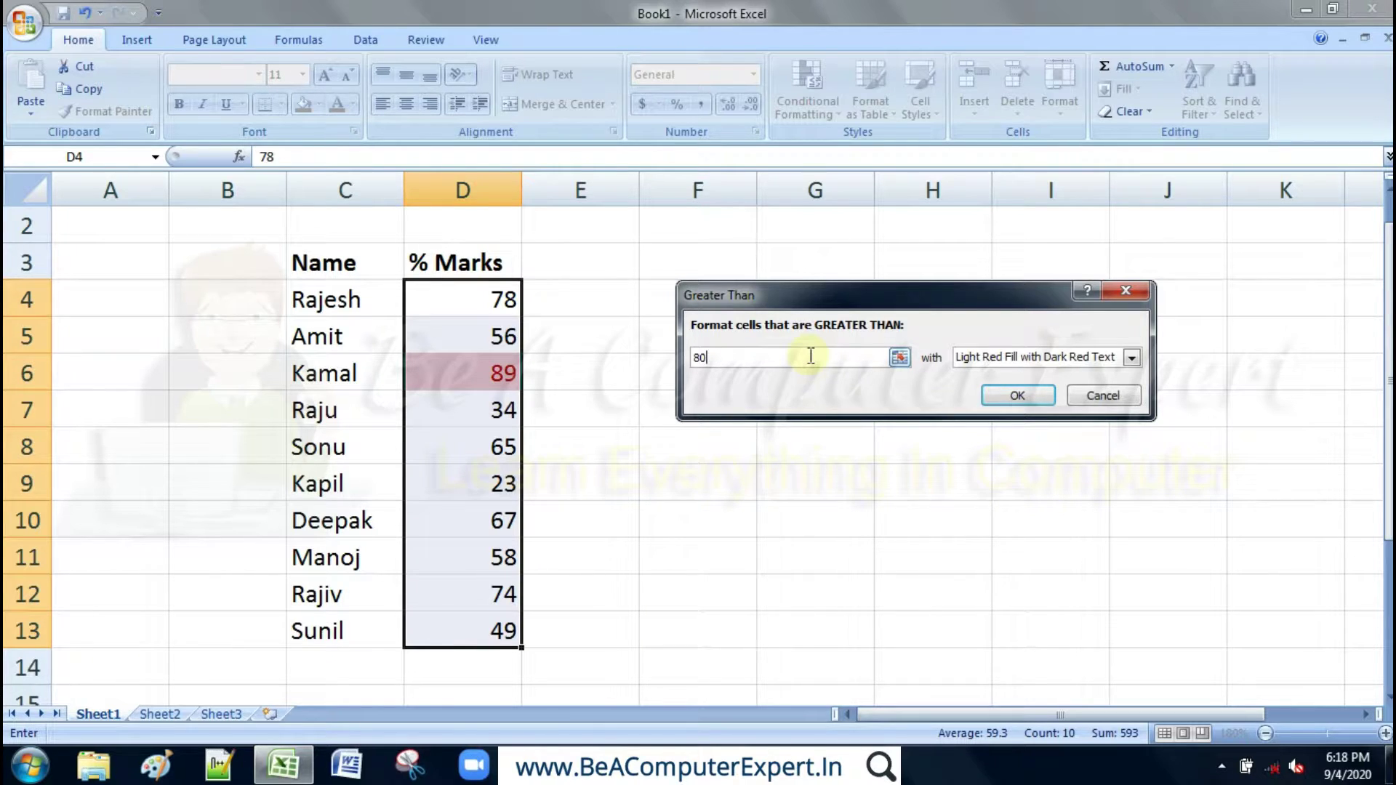
- Preview Green Fill with Dark Green Text, then choose Custom Format for the rule
{"action": "left_click", "coordinate": [1071, 362]}
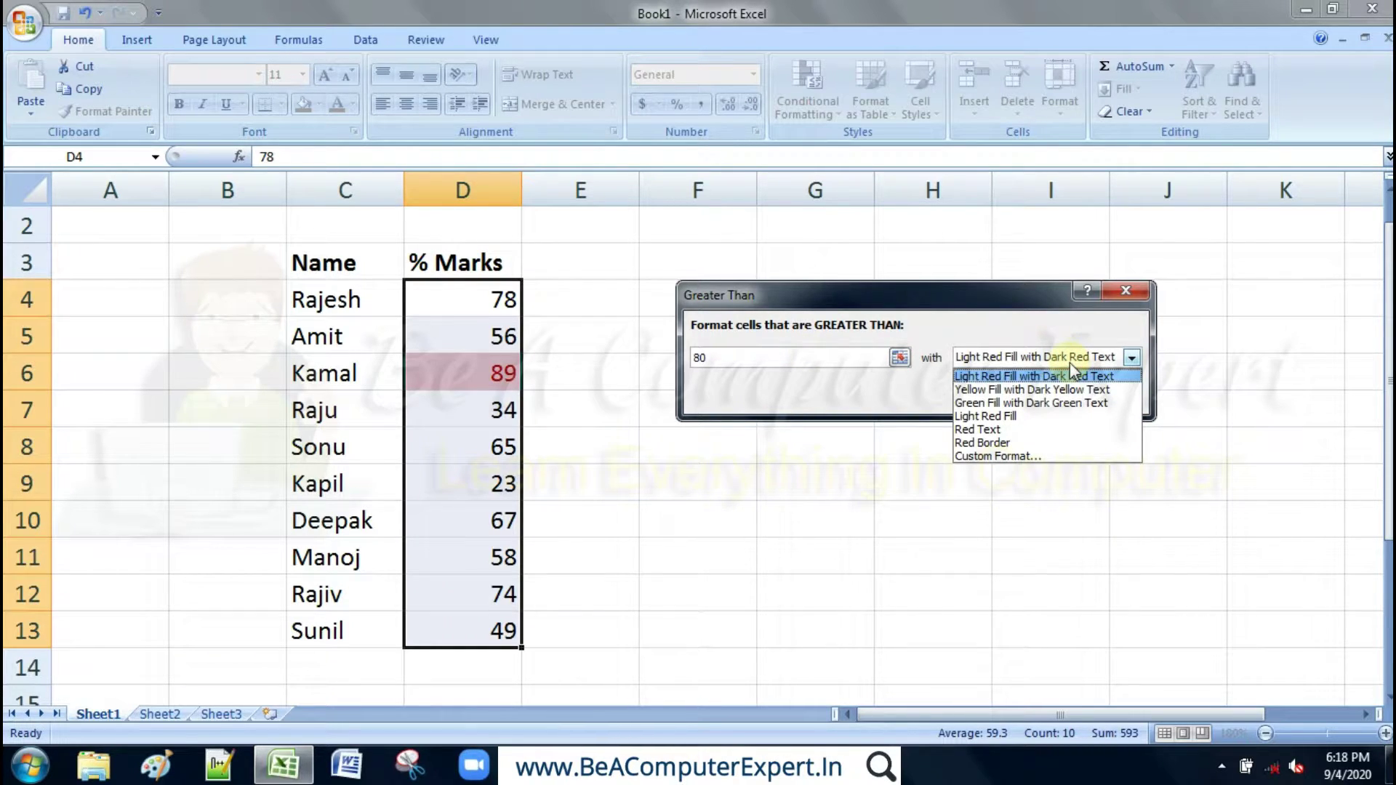
{"action": "left_click", "coordinate": [1007, 403]}
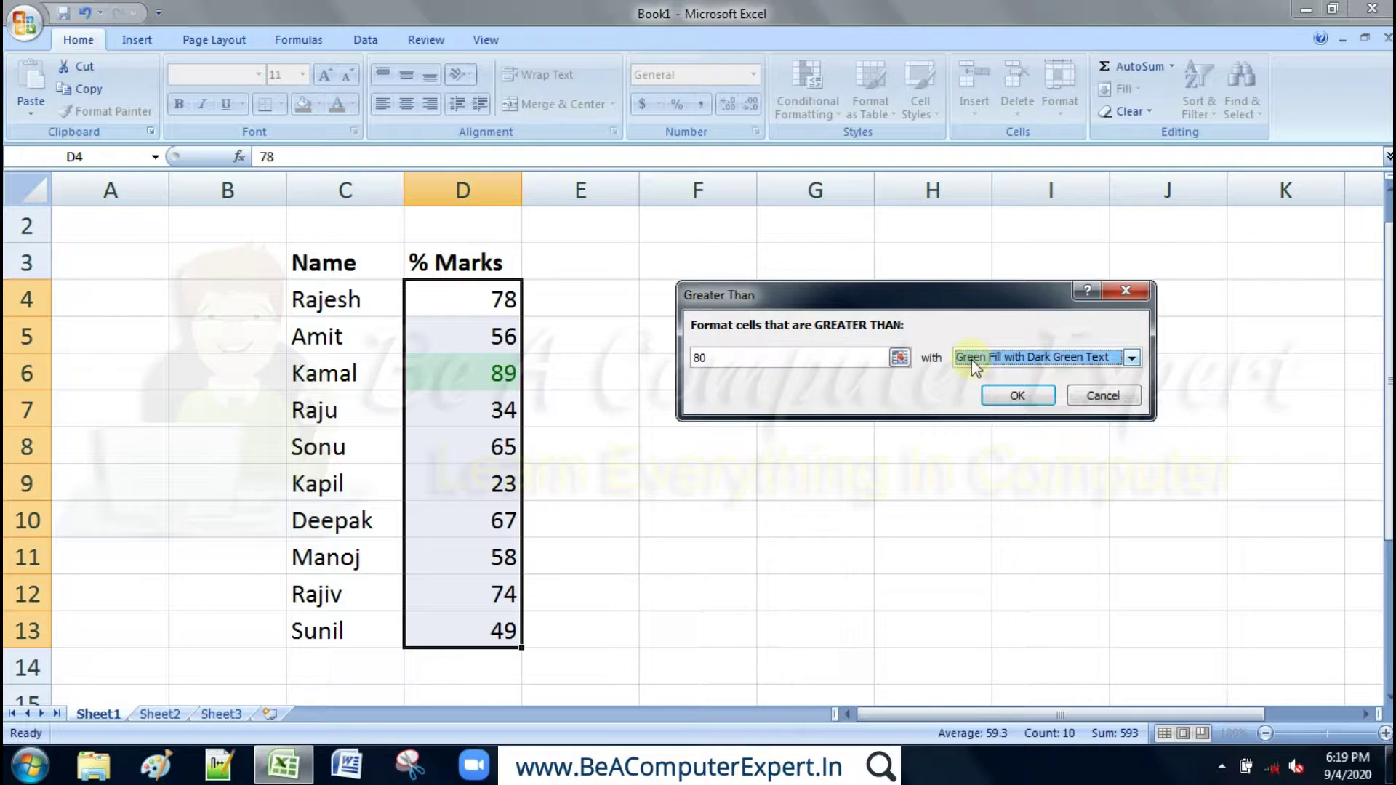
{"action": "left_click", "coordinate": [972, 360]}
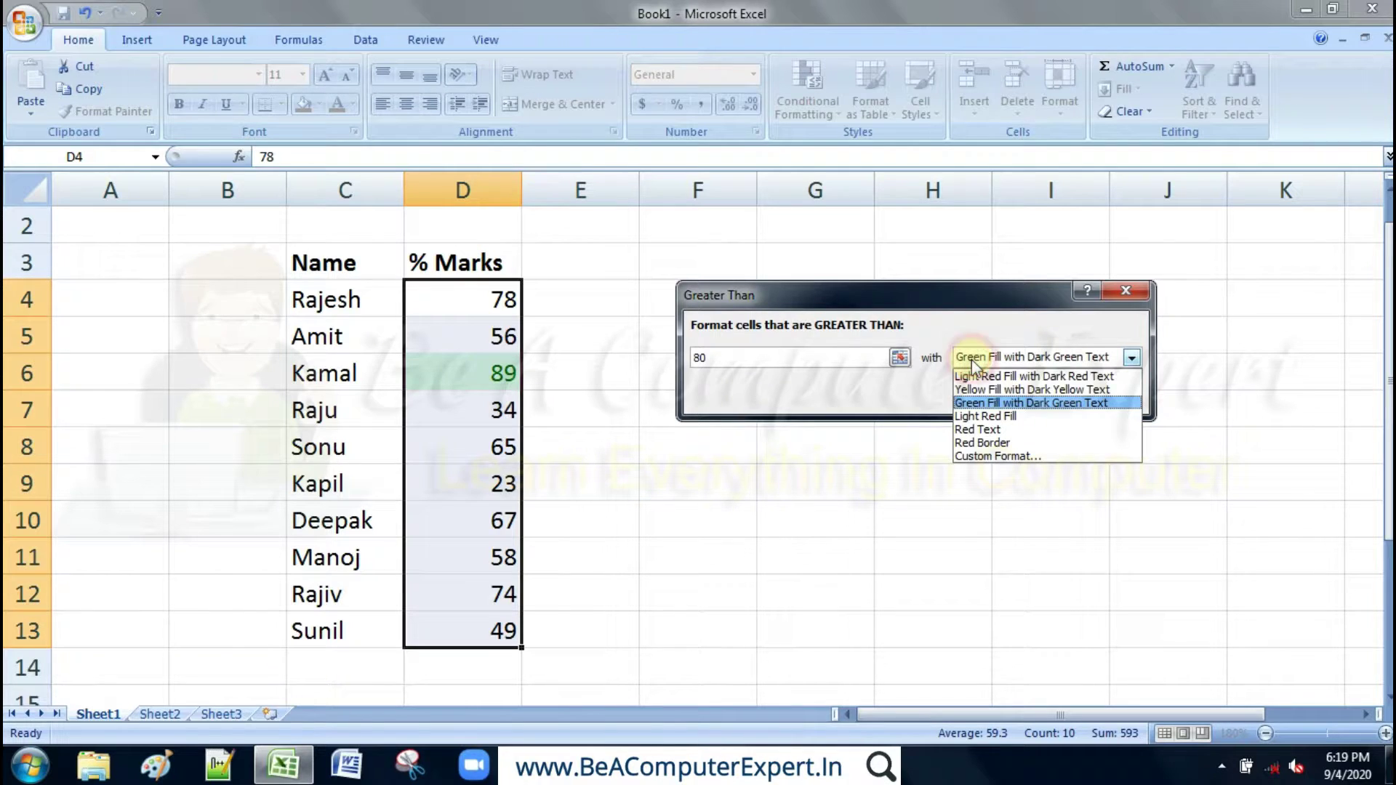
{"action": "left_click", "coordinate": [989, 457]}
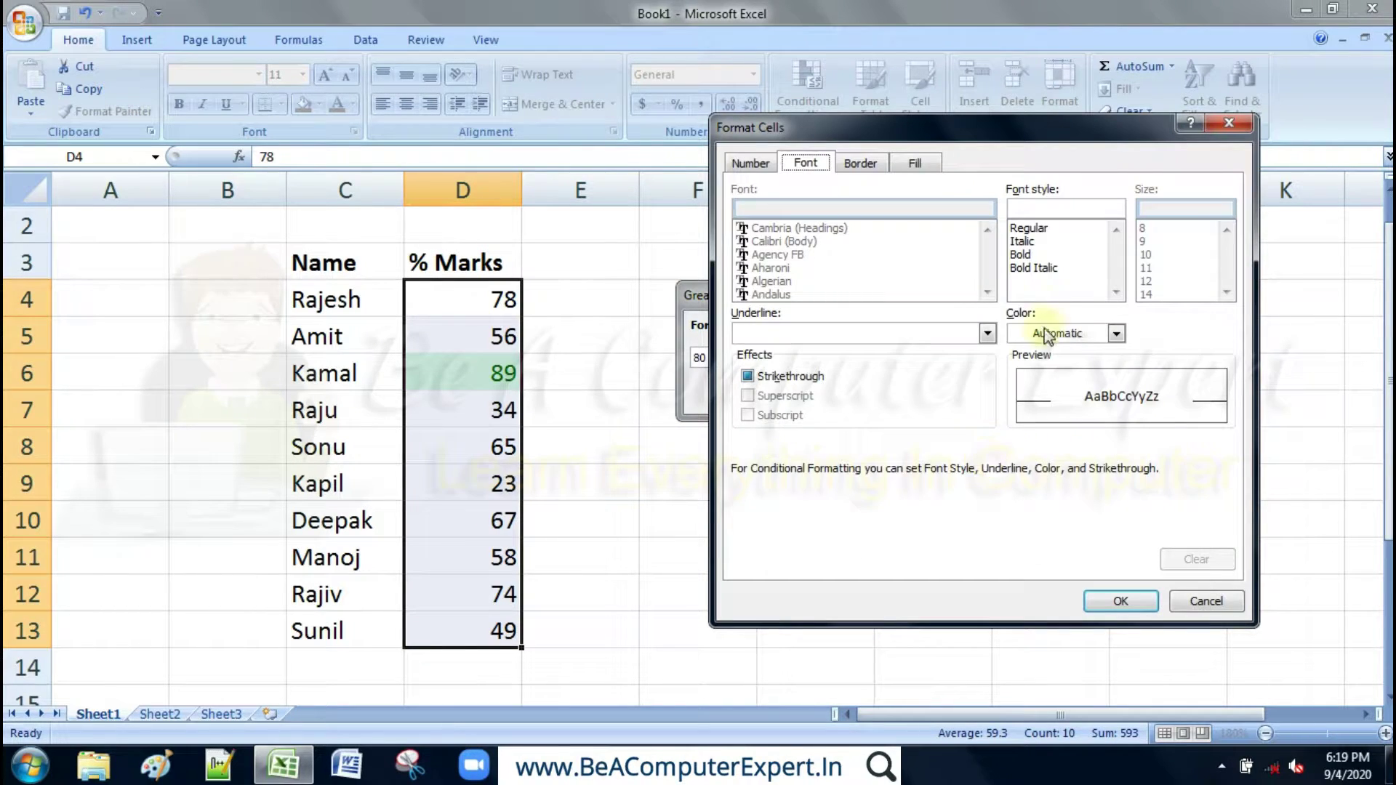
- Define a custom Bold Italic format with dark green font and yellow fill
{"action": "left_click", "coordinate": [1026, 256]}
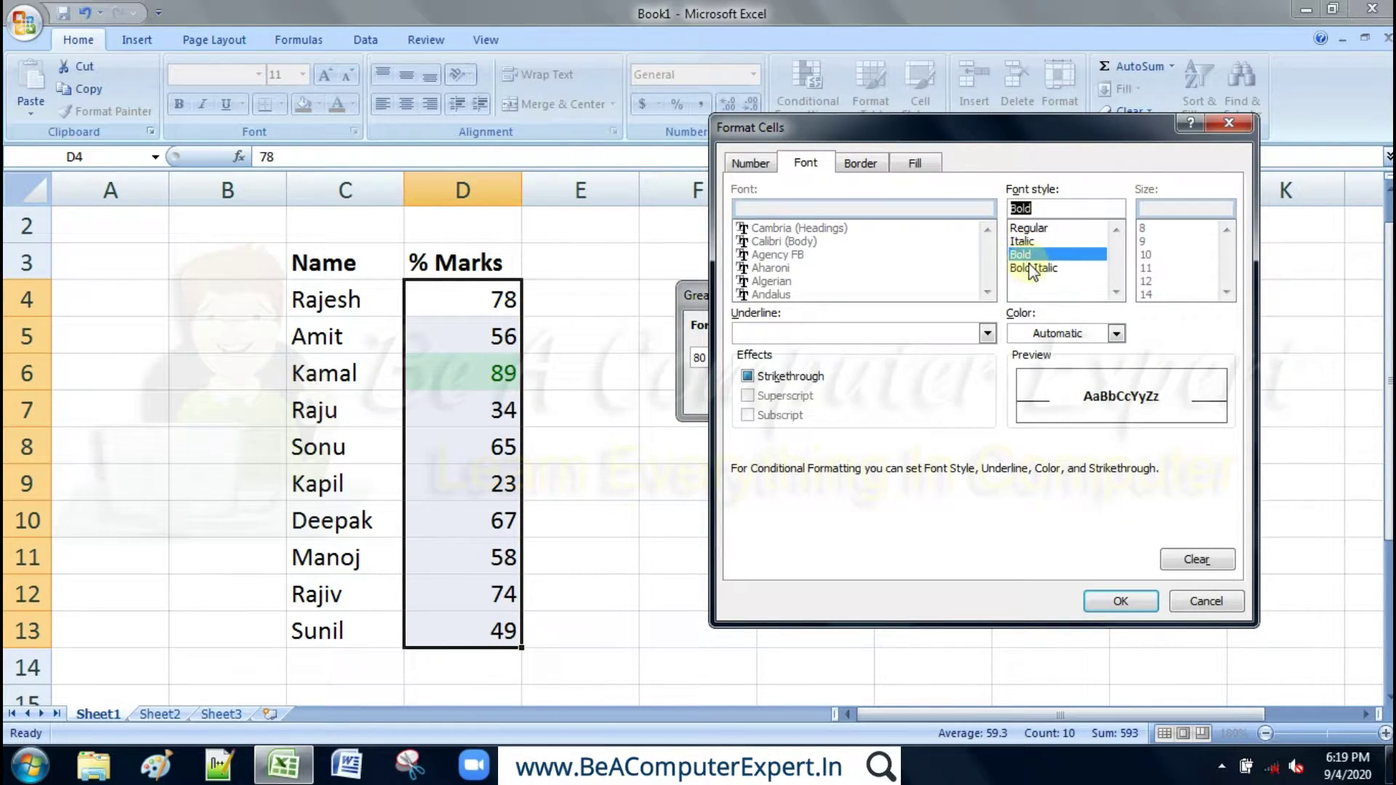
{"action": "left_click", "coordinate": [1032, 268]}
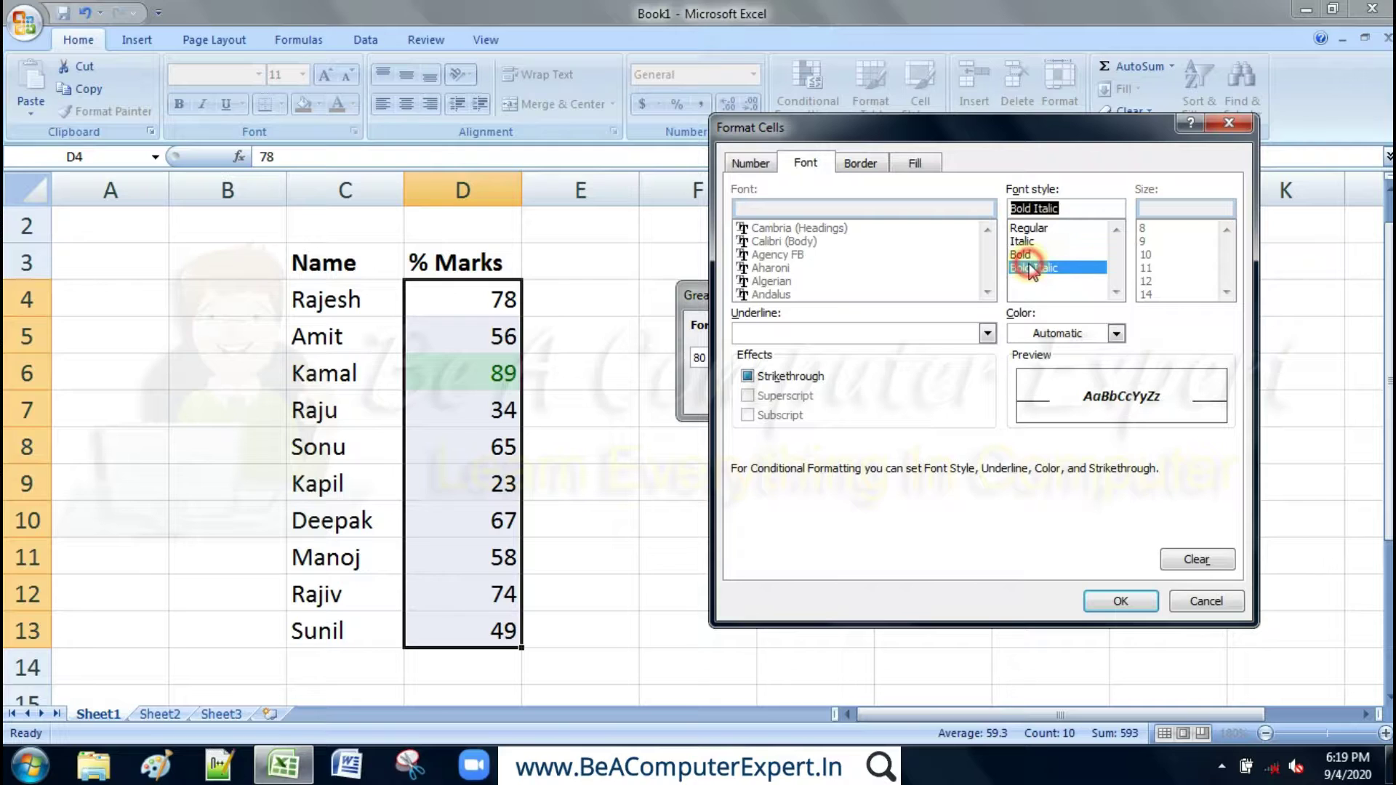
{"action": "left_click", "coordinate": [1116, 334]}
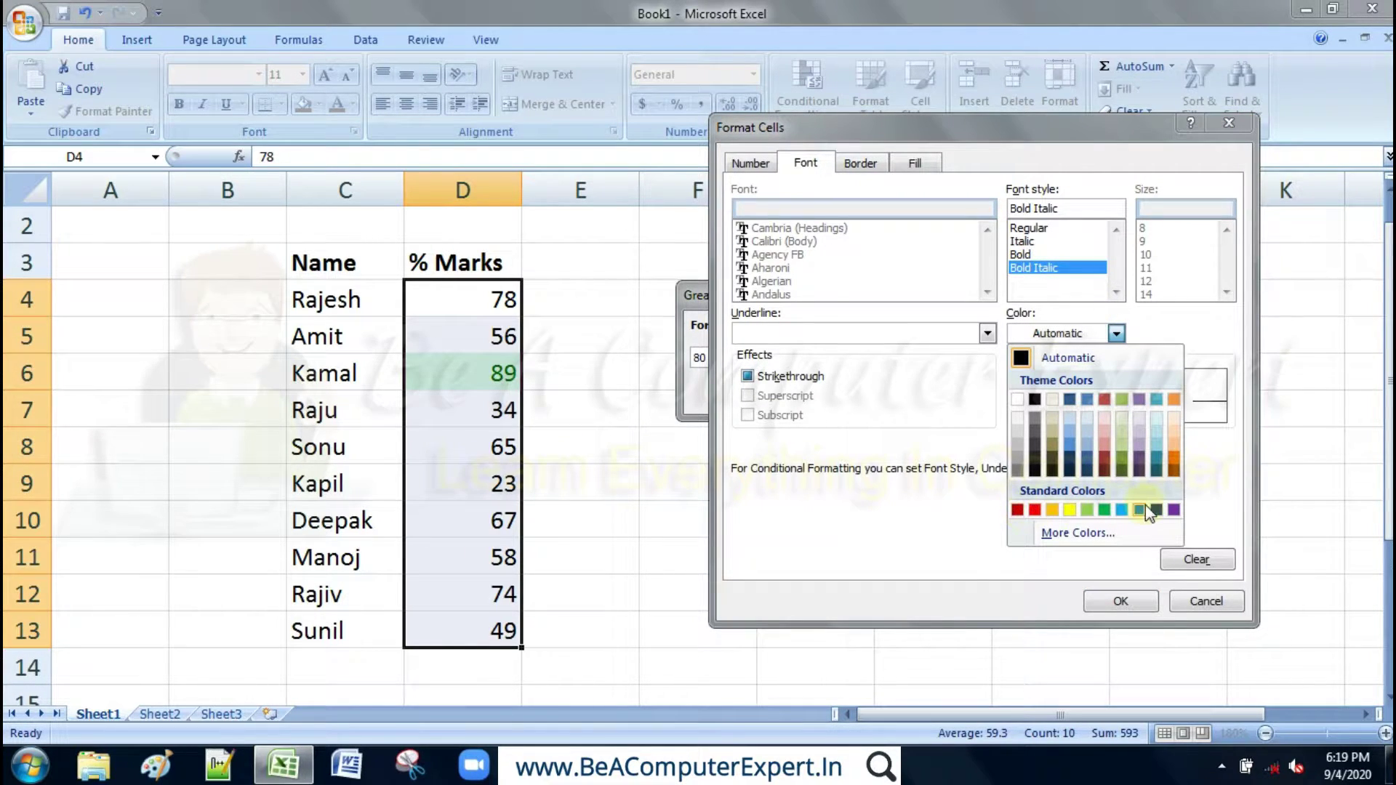
{"action": "left_click", "coordinate": [1122, 470]}
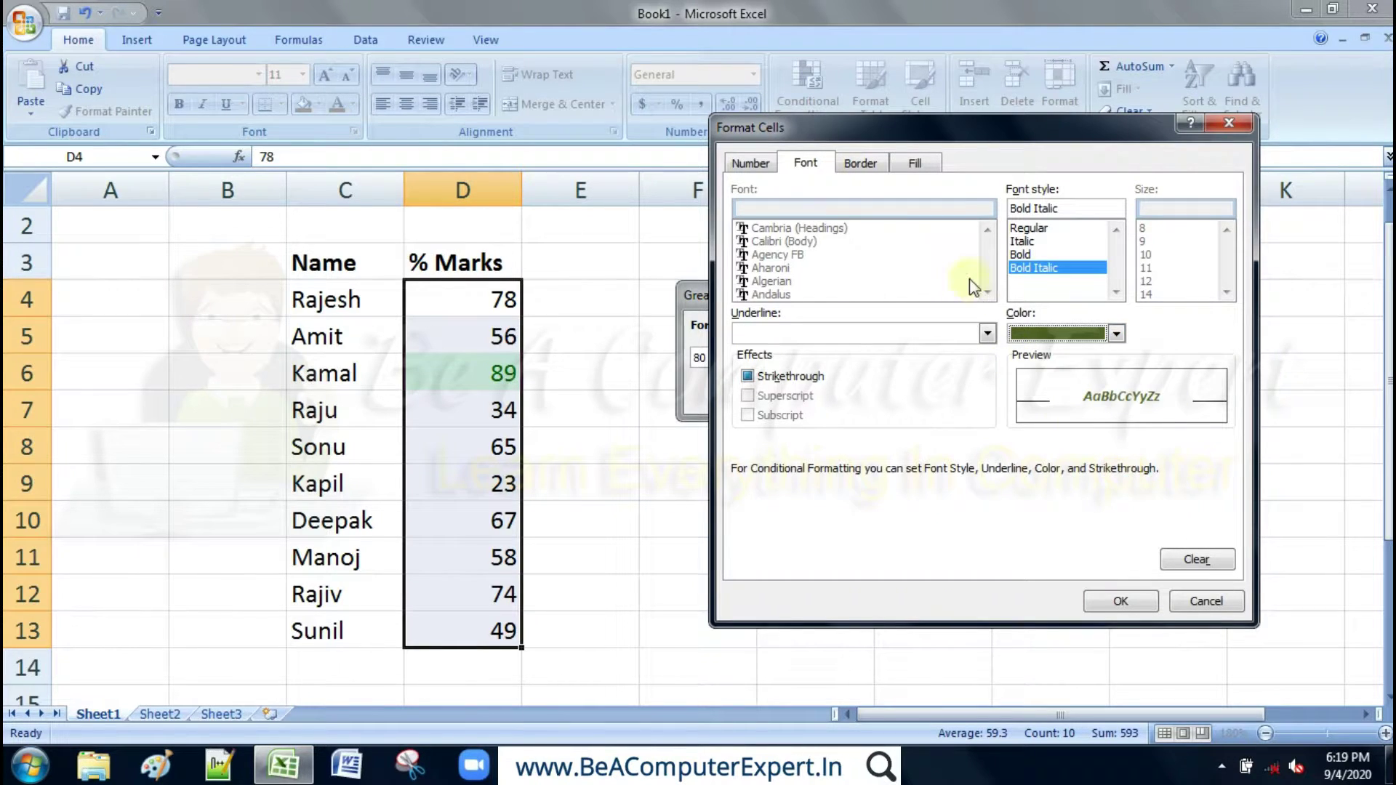
{"action": "left_click", "coordinate": [914, 162]}
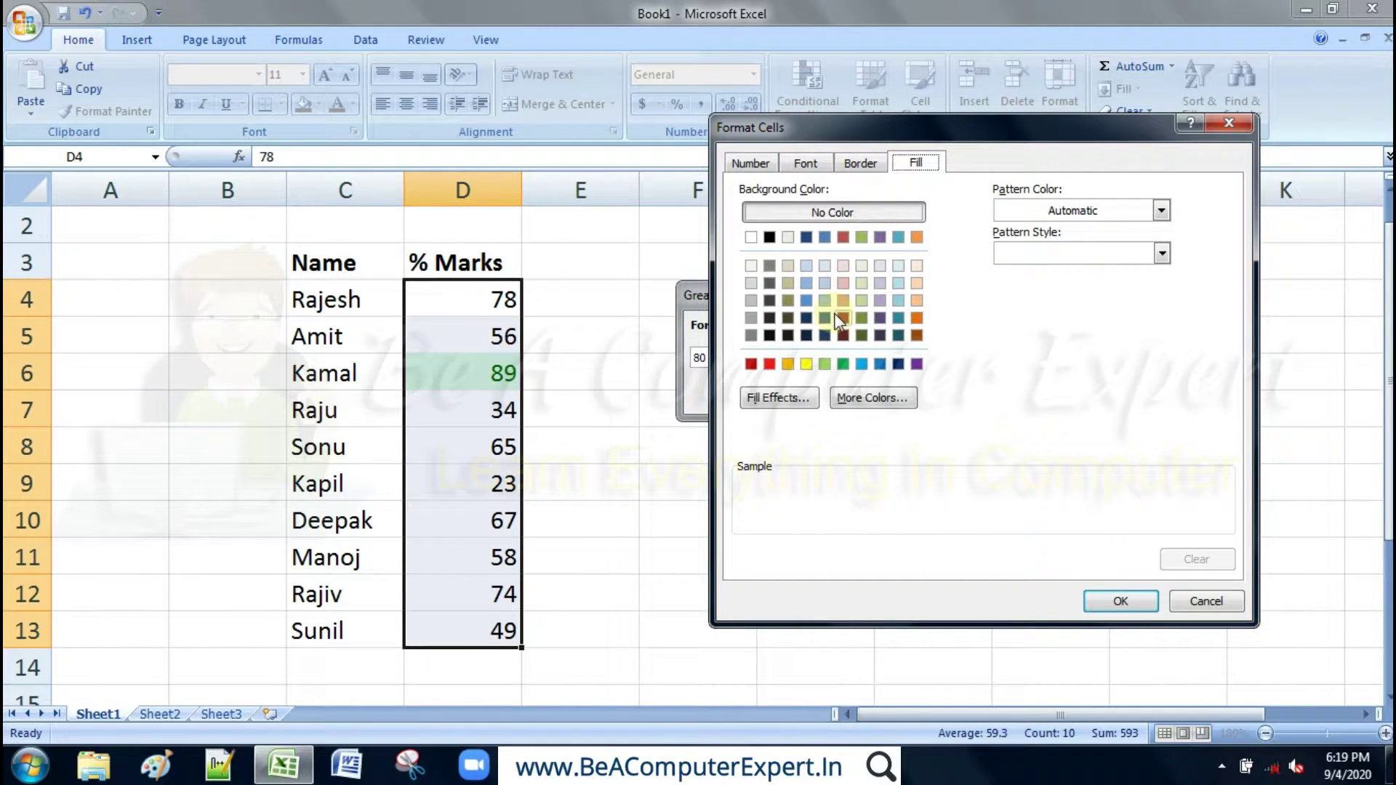
{"action": "left_click", "coordinate": [807, 364]}
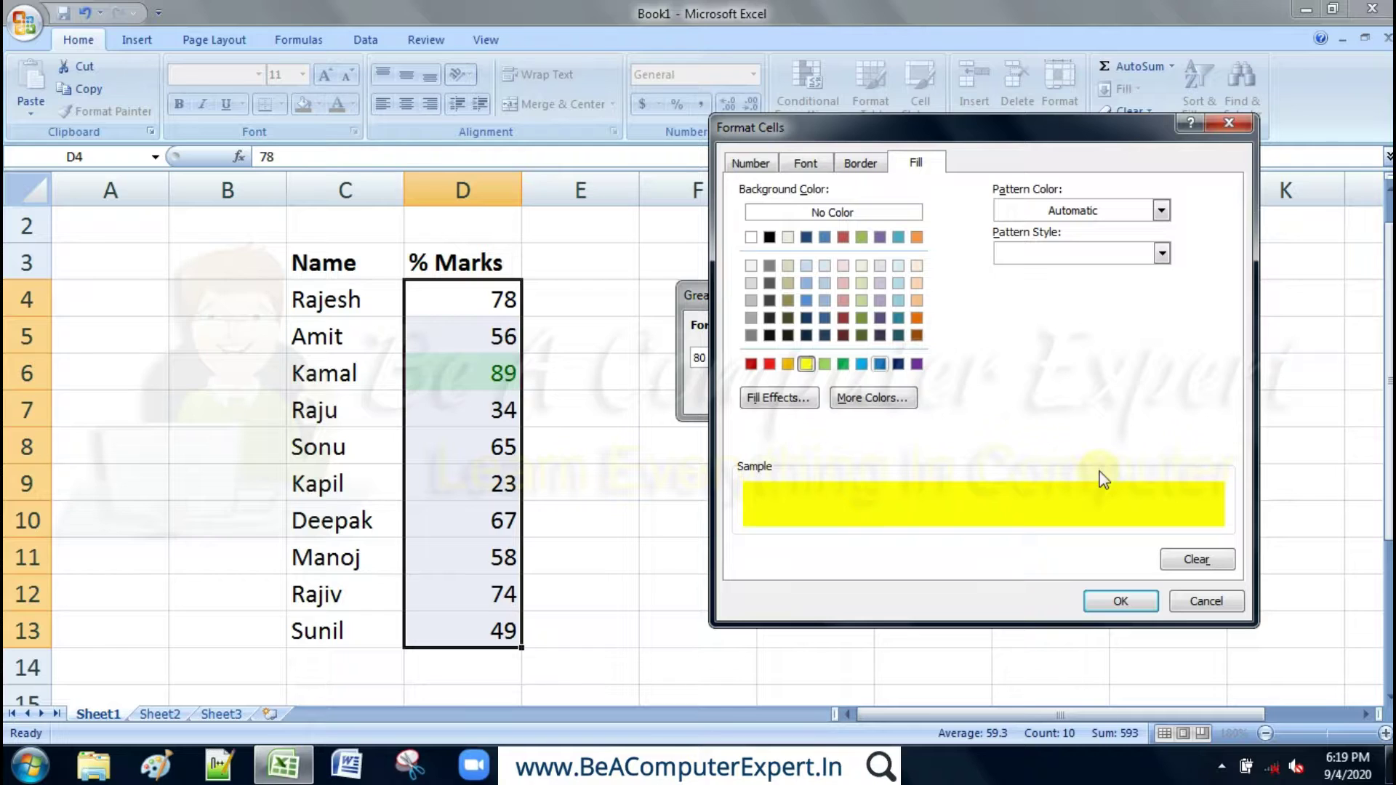
{"action": "left_click", "coordinate": [1120, 602]}
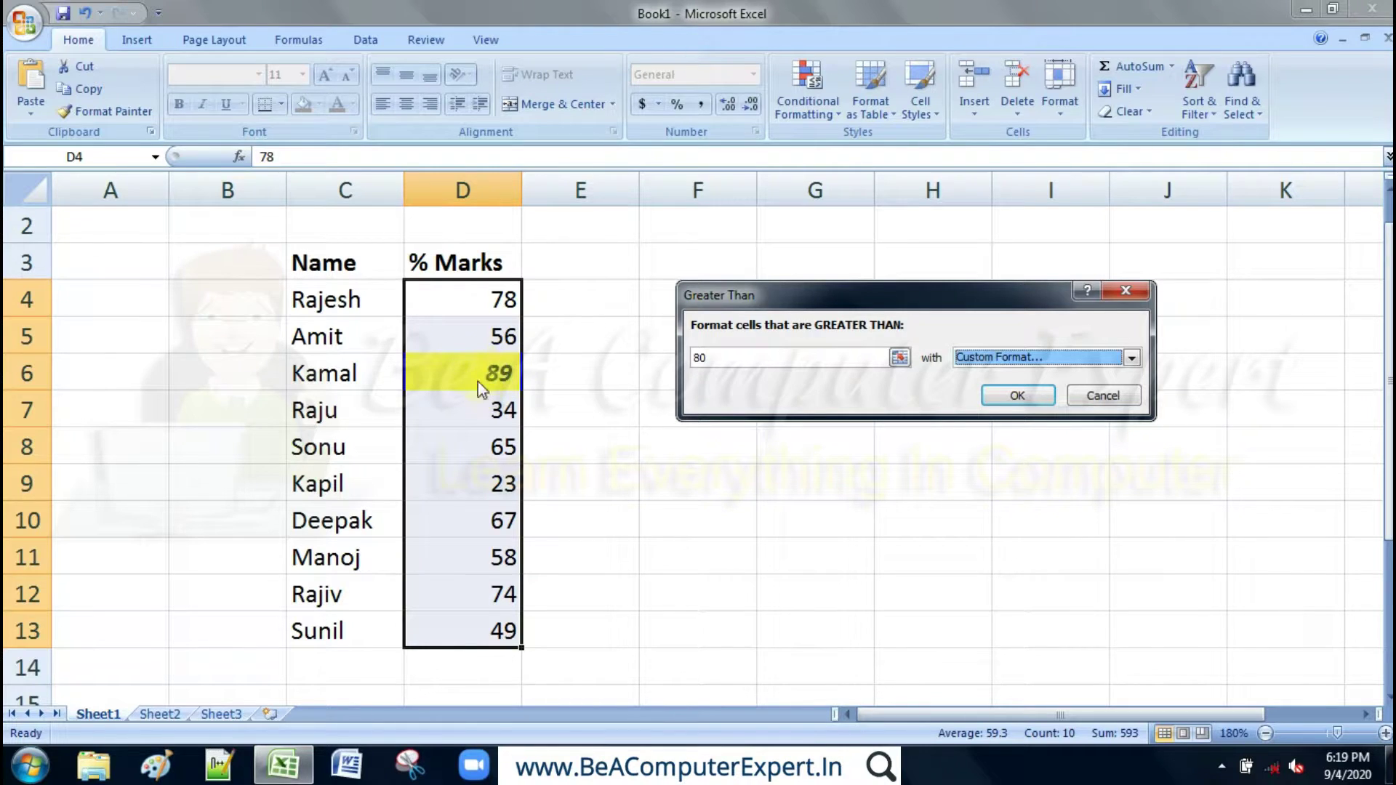
- Switch back to Green Fill with Dark Green Text and apply the greater-than-80 rule
{"action": "left_click", "coordinate": [968, 357]}
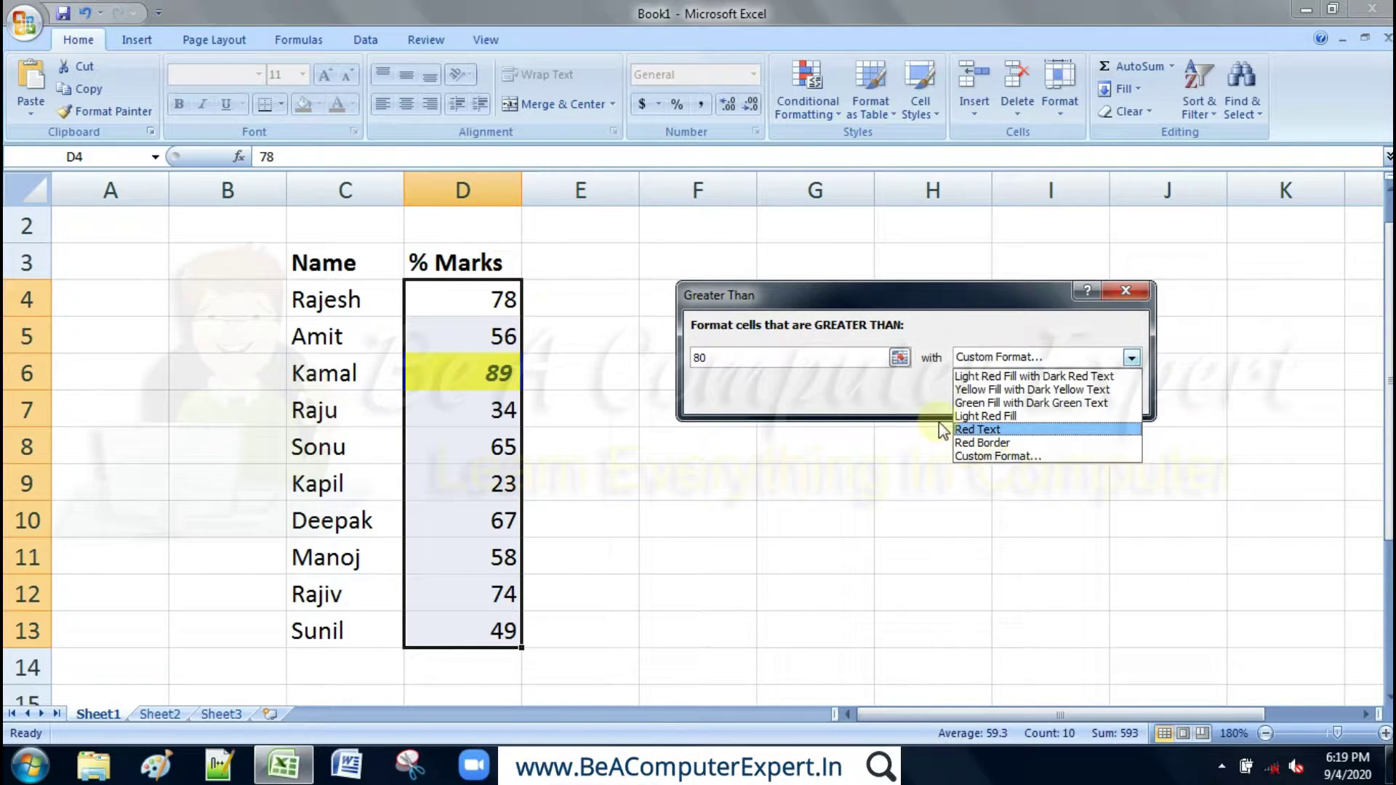
{"action": "left_click", "coordinate": [980, 404]}
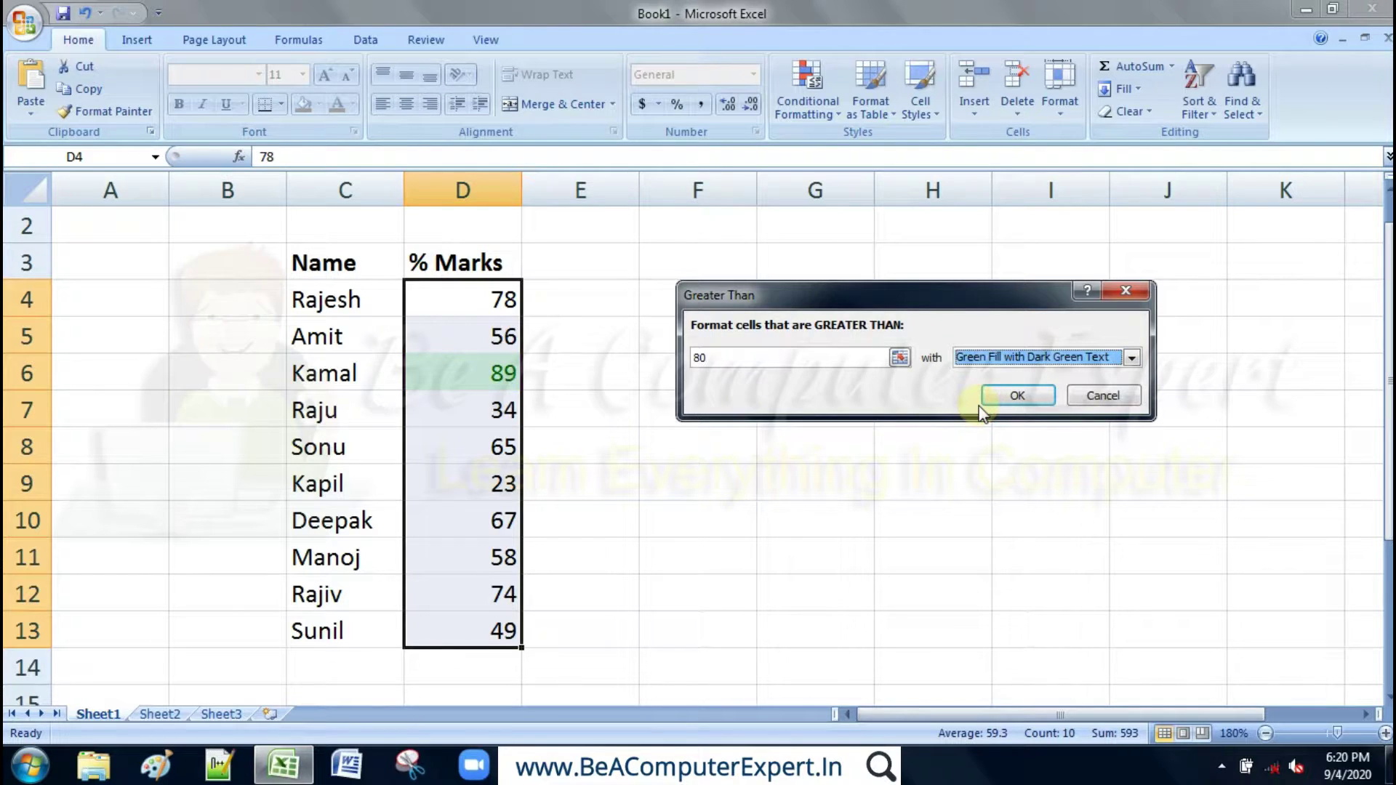
{"action": "left_click", "coordinate": [1002, 398]}
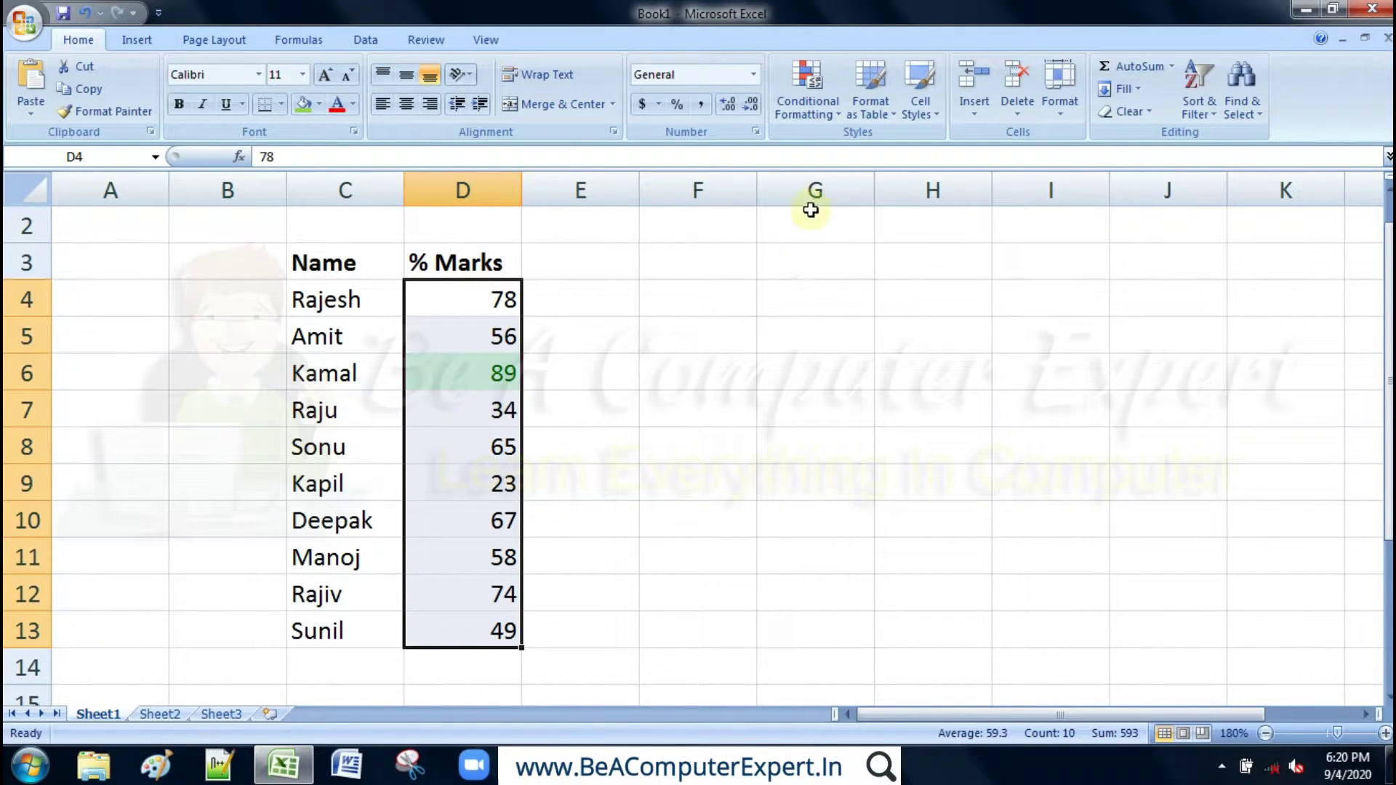
- Add a Less Than 40 rule with Light Red Fill and Dark Red Text, flagging 34 and 23
{"action": "left_click", "coordinate": [806, 87]}
{"action": "mouse_move", "coordinate": [873, 147]}
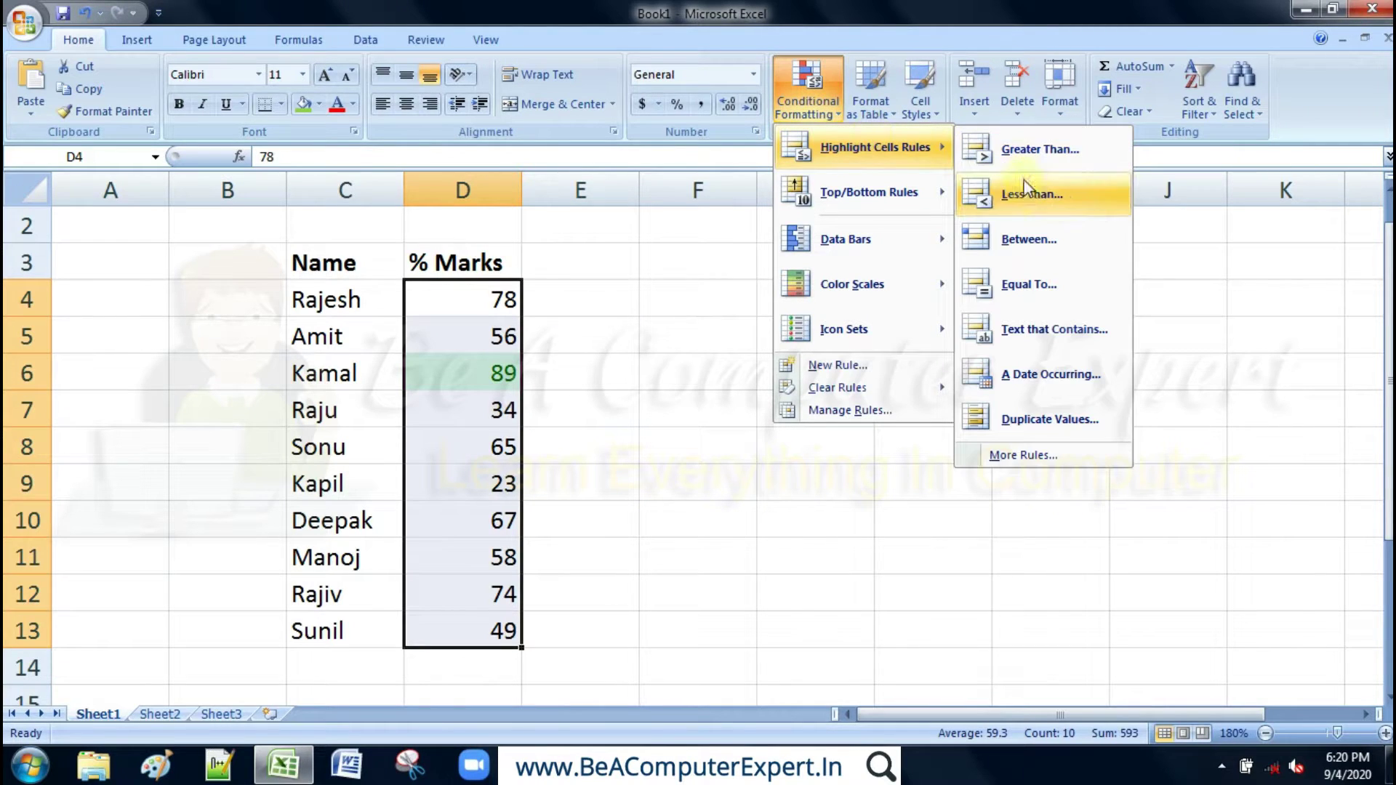
{"action": "left_click", "coordinate": [1026, 194]}
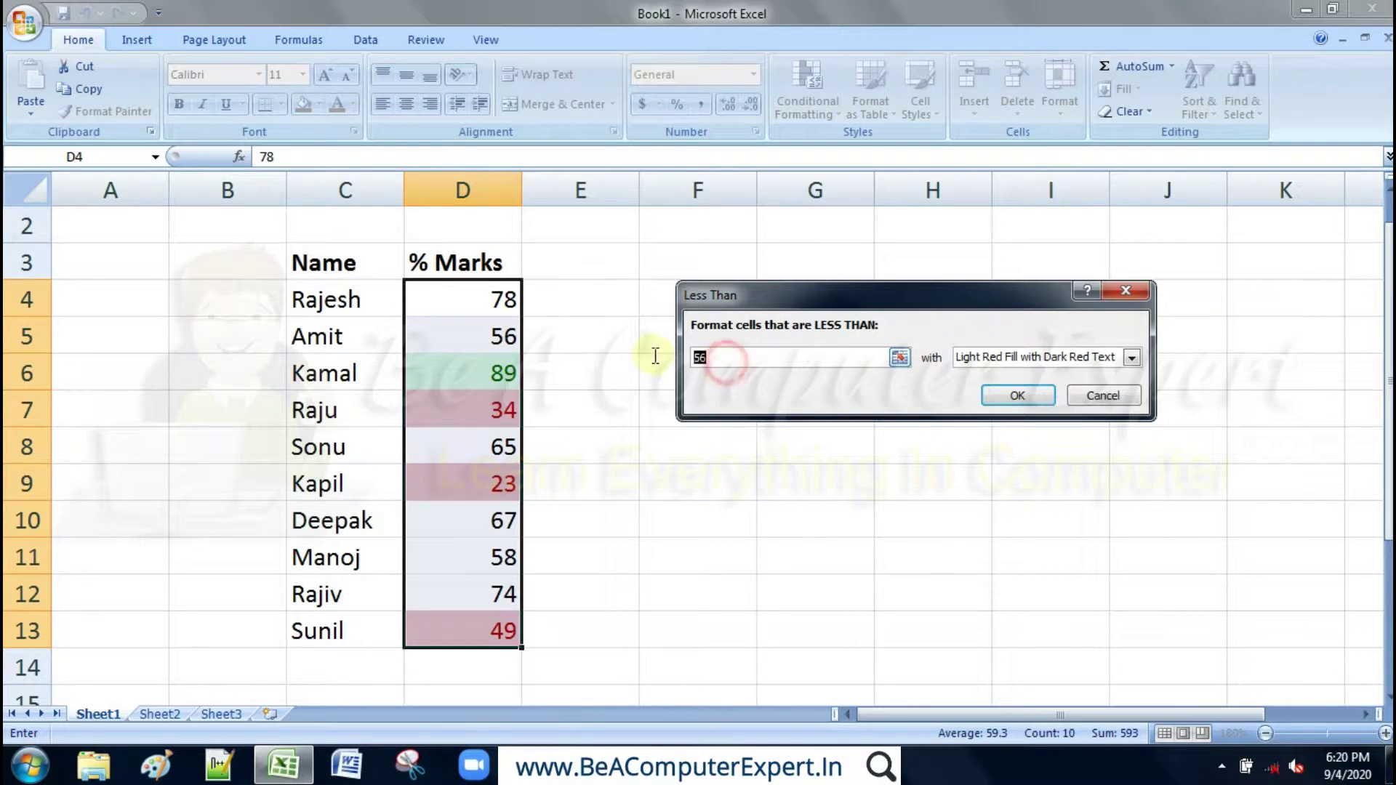
{"action": "type", "text": "4"}
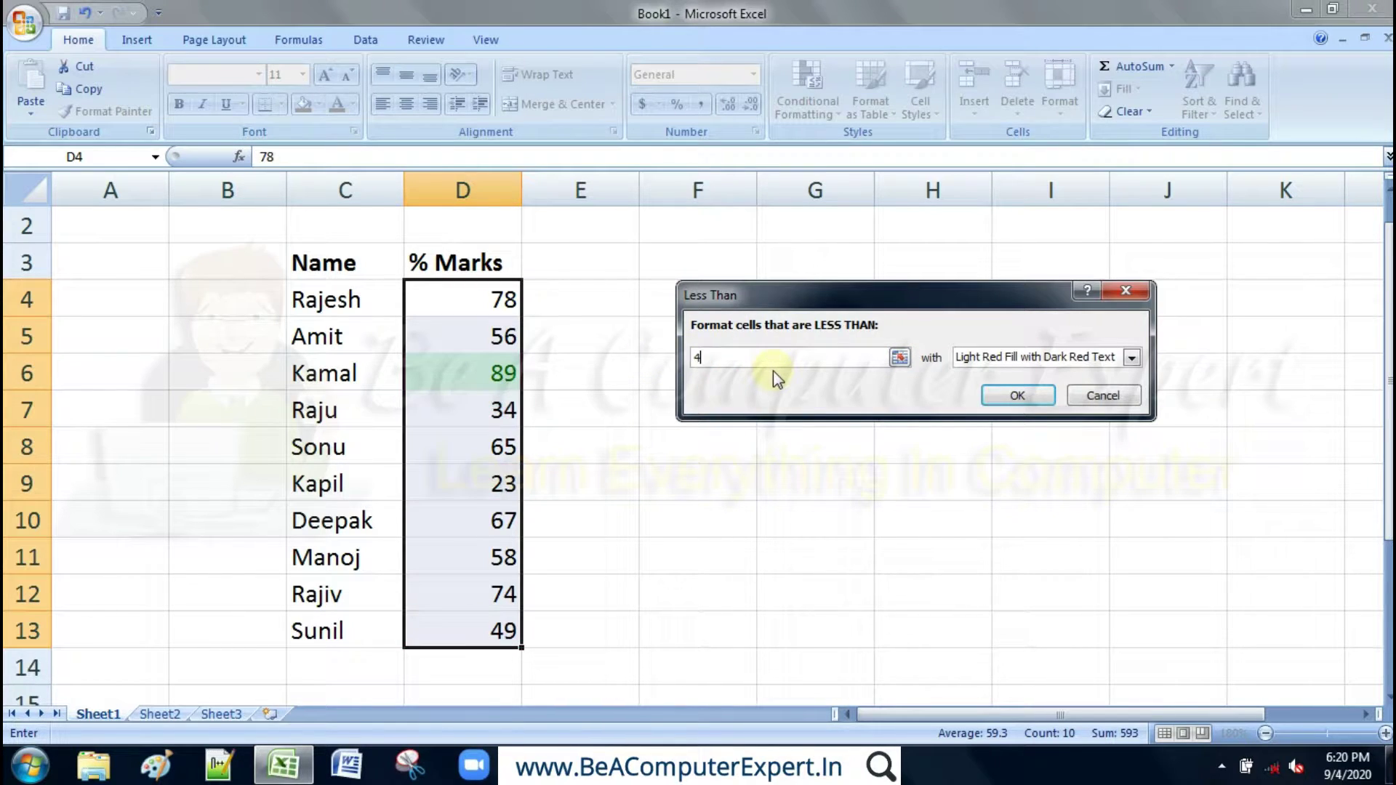
{"action": "type", "text": "0"}
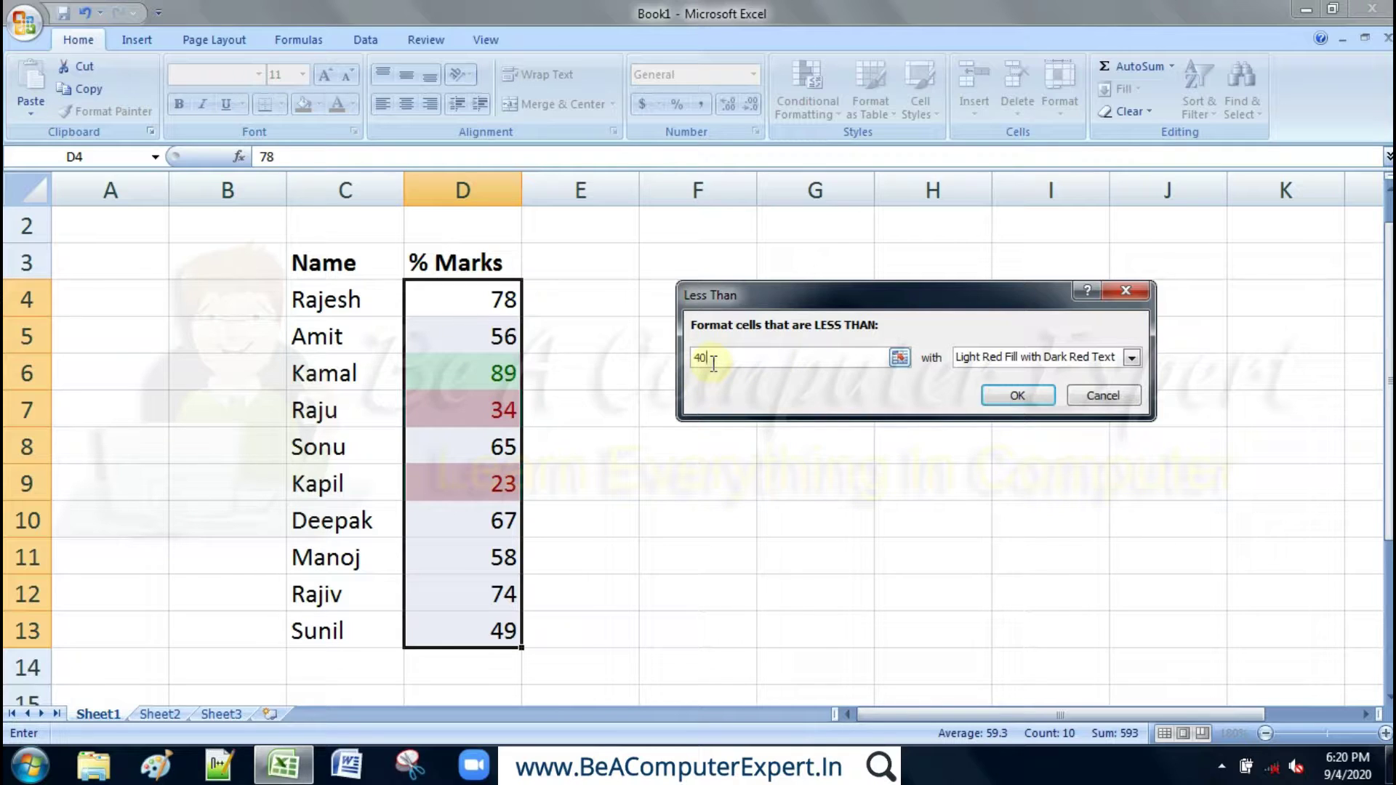
{"action": "left_click", "coordinate": [973, 356]}
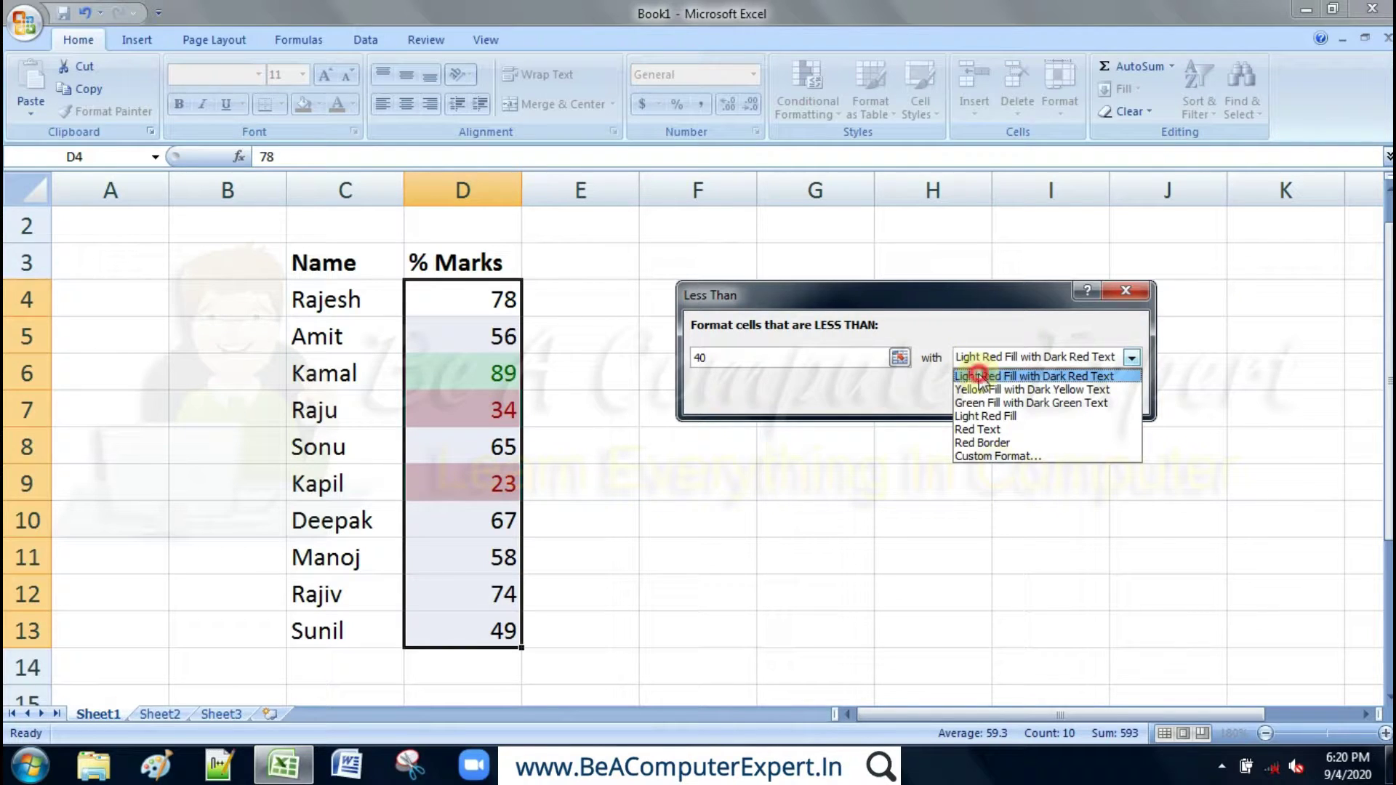
{"action": "left_click", "coordinate": [979, 374]}
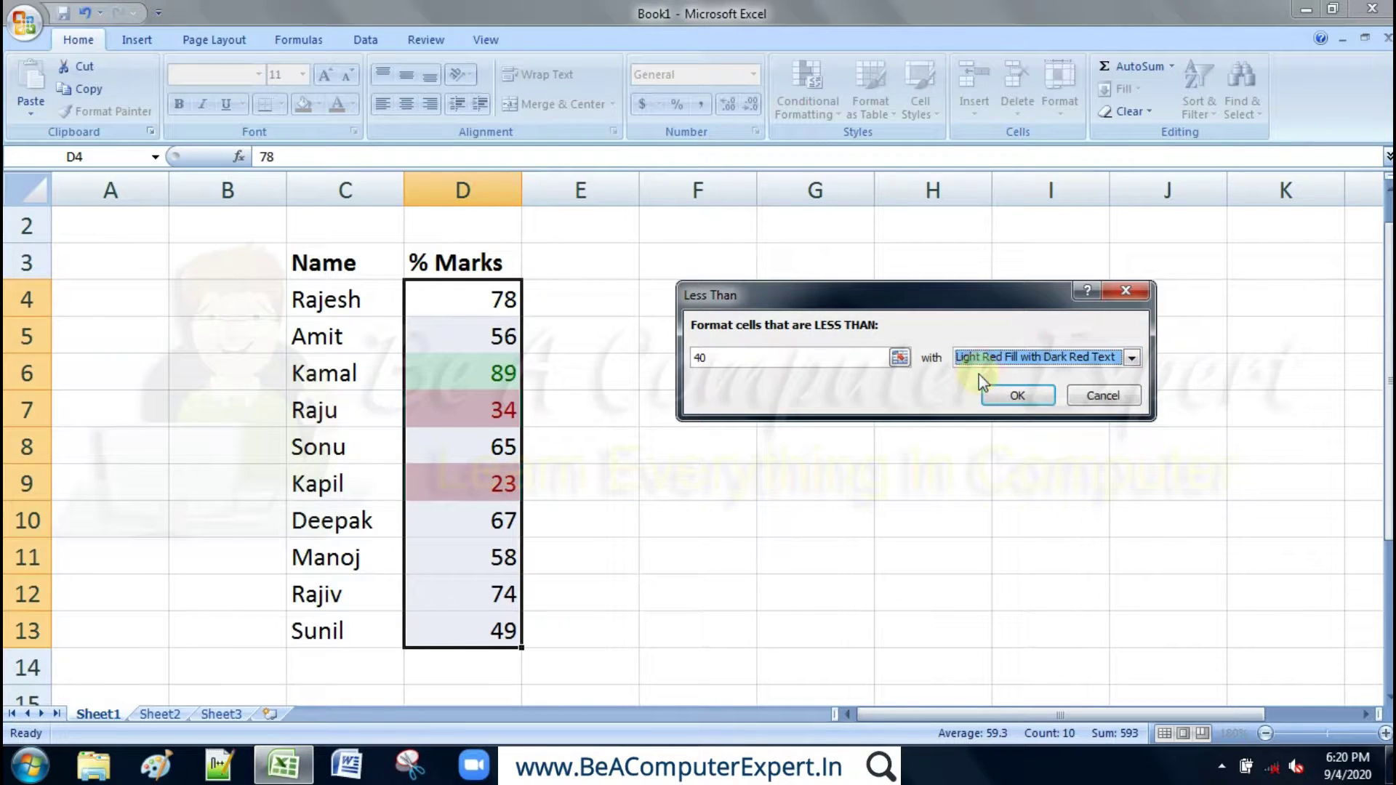
{"action": "left_click", "coordinate": [1012, 397]}
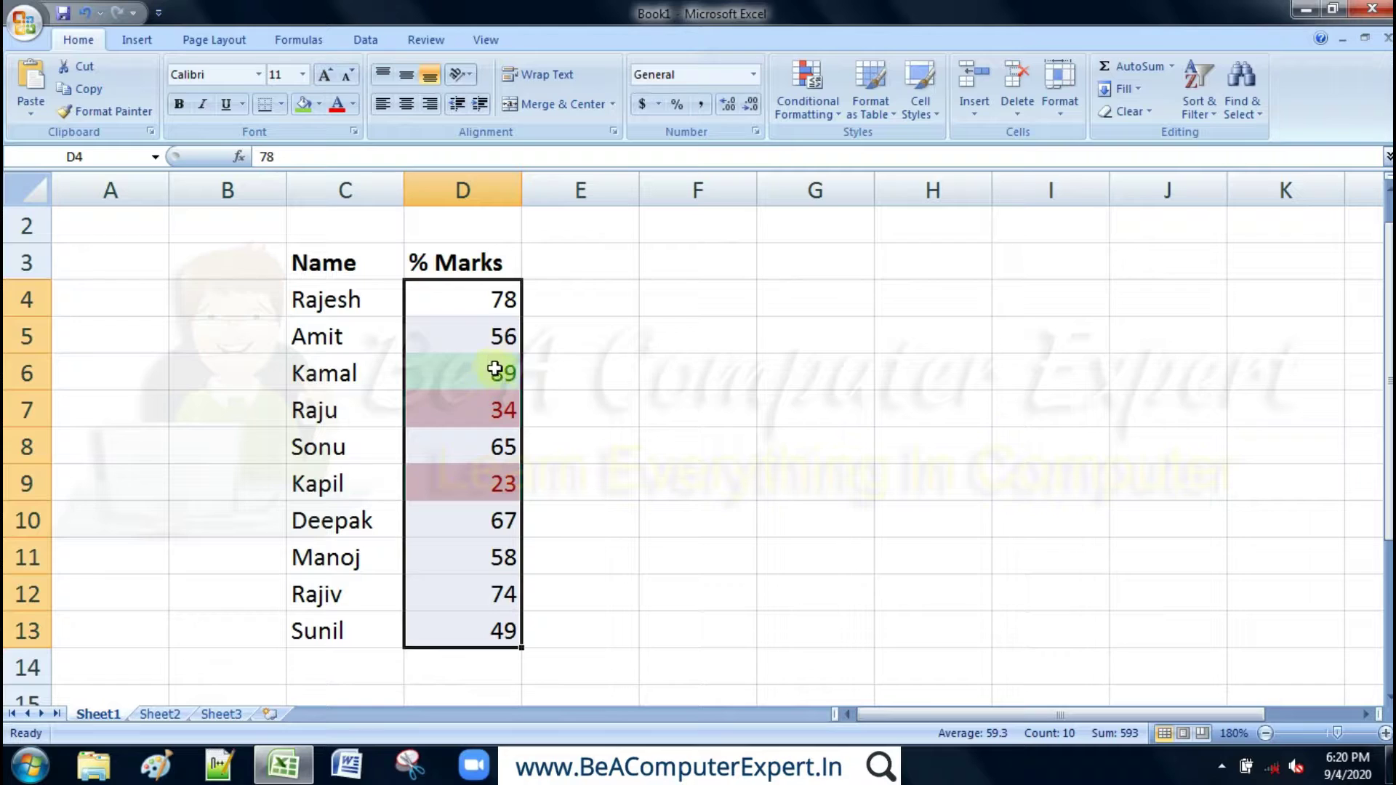
- Add a Between 40 and 80 rule with Yellow Fill and Dark Yellow Text
{"action": "left_click", "coordinate": [813, 109]}
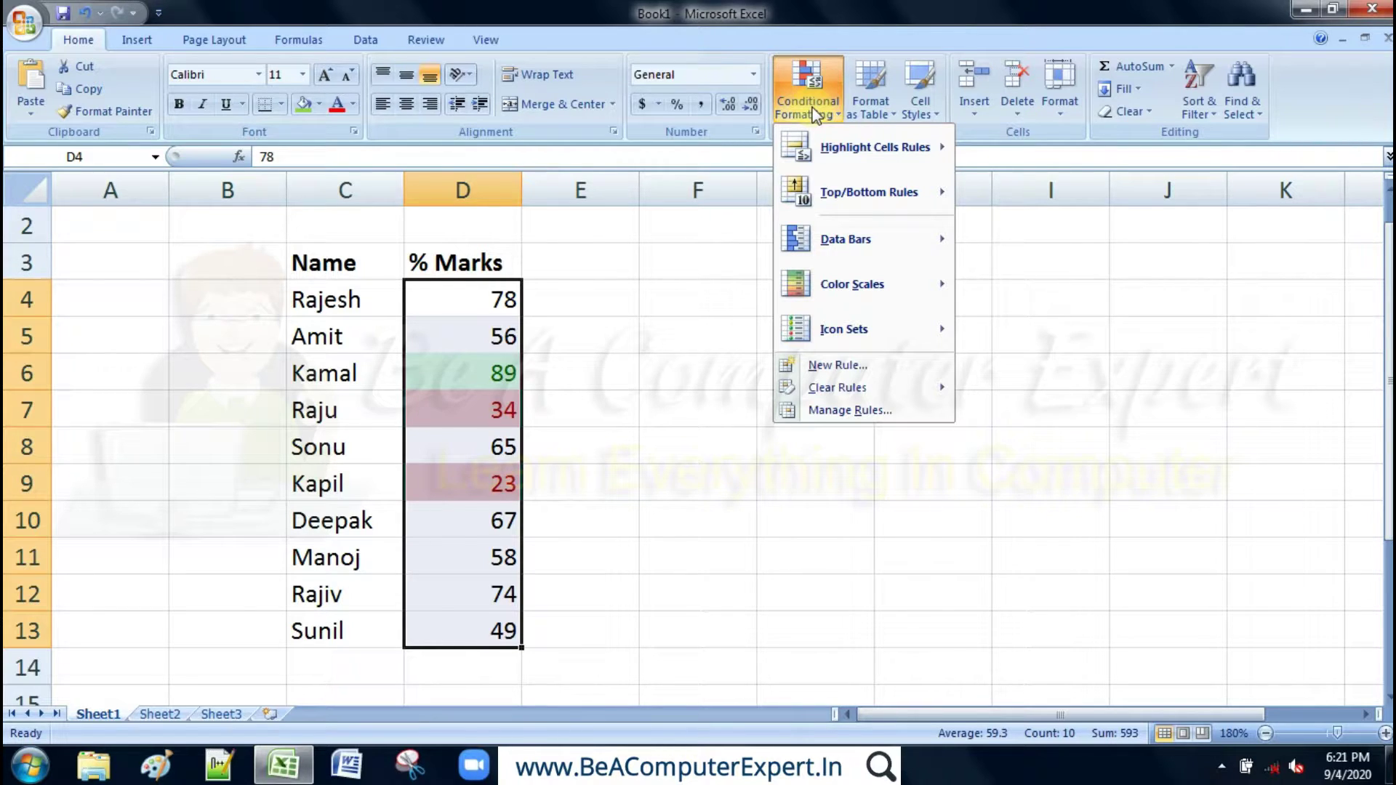
{"action": "mouse_move", "coordinate": [875, 147]}
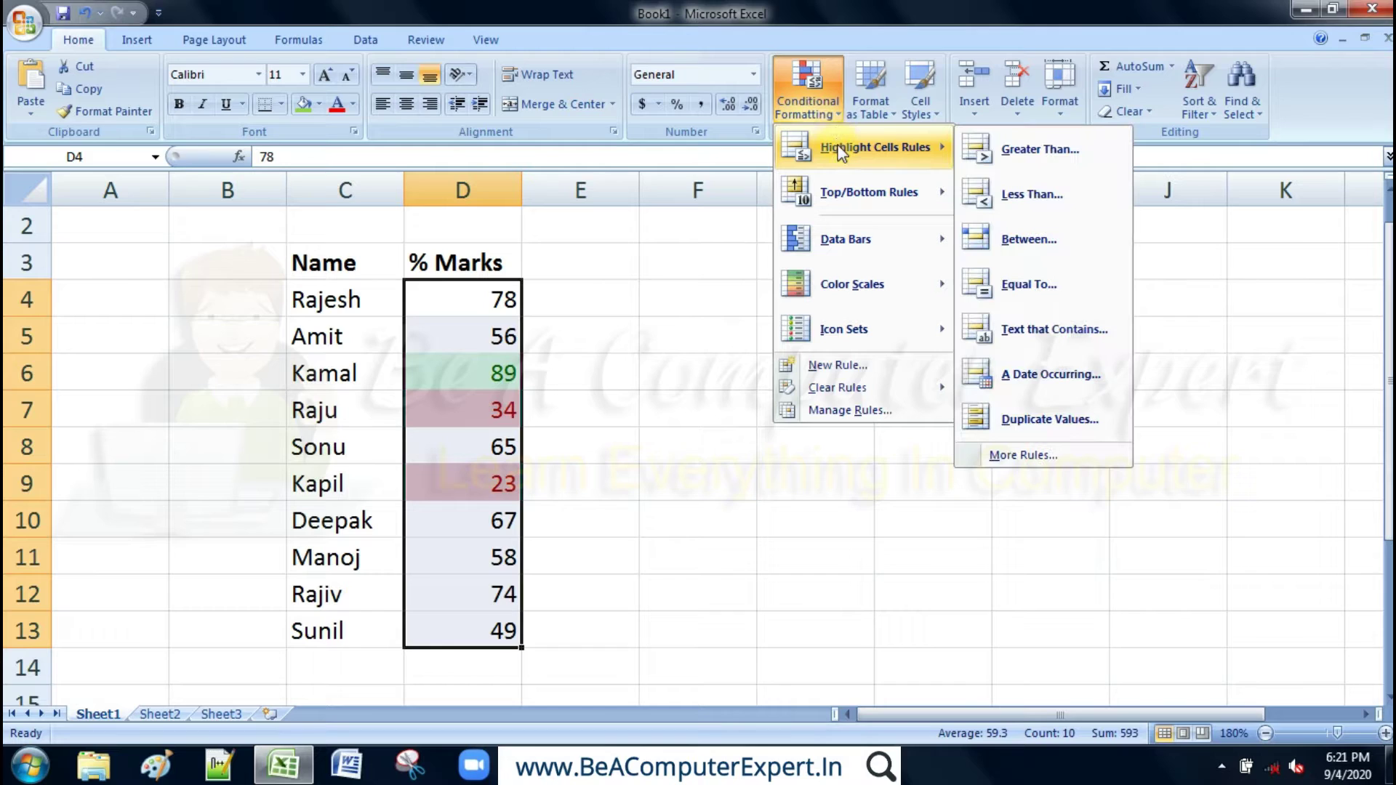
{"action": "left_click", "coordinate": [1042, 248]}
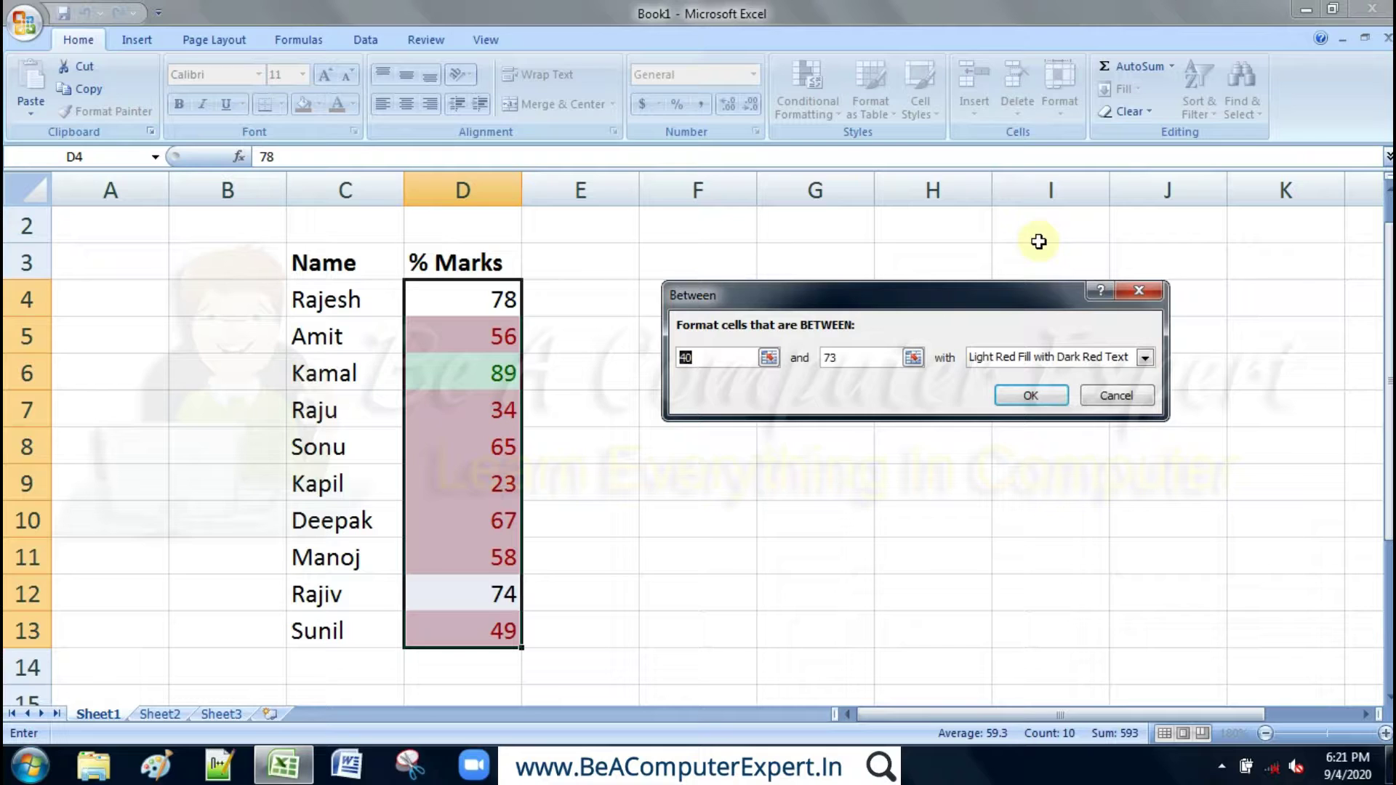
{"action": "left_click", "coordinate": [690, 359]}
{"action": "double_click", "coordinate": [866, 358]}
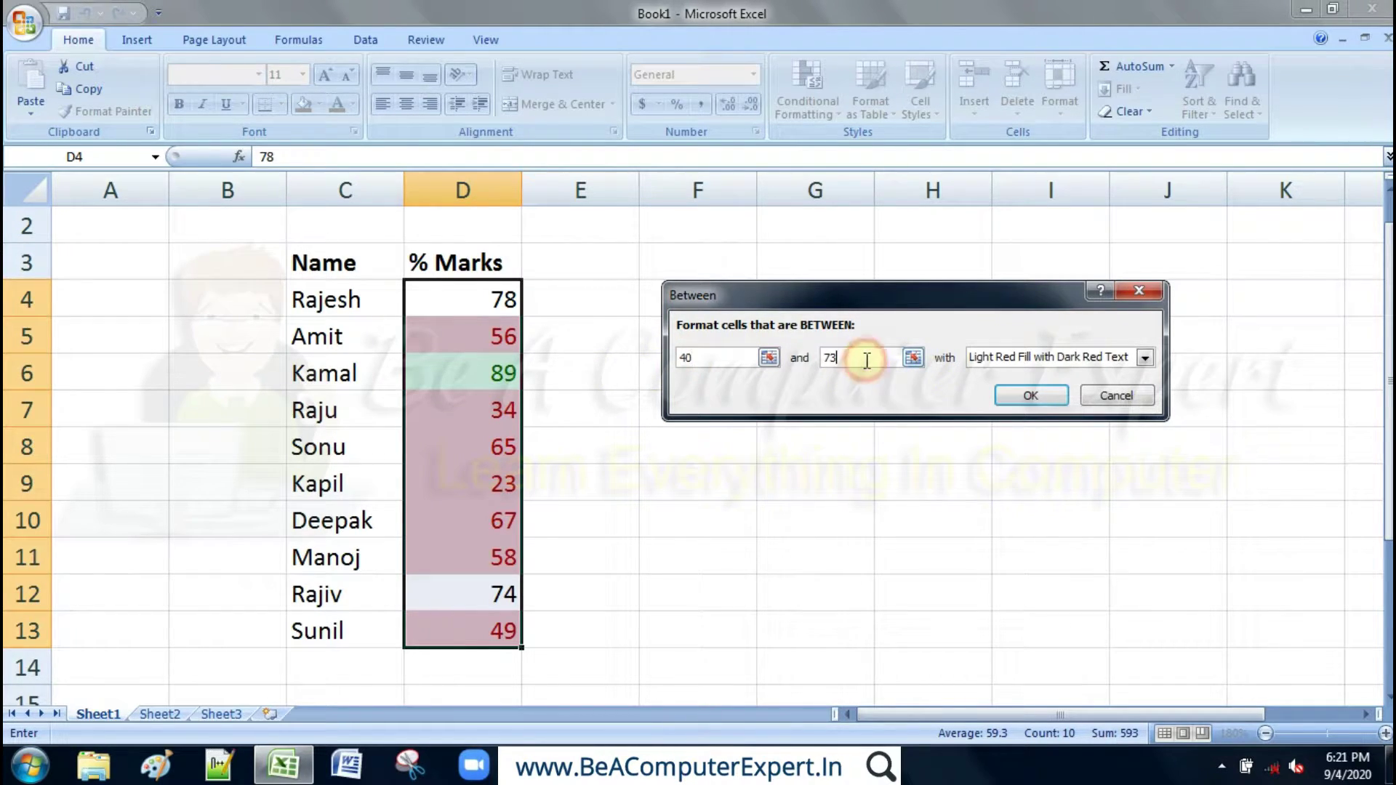
{"action": "key", "text": "BackSpace"}
{"action": "type", "text": "80"}
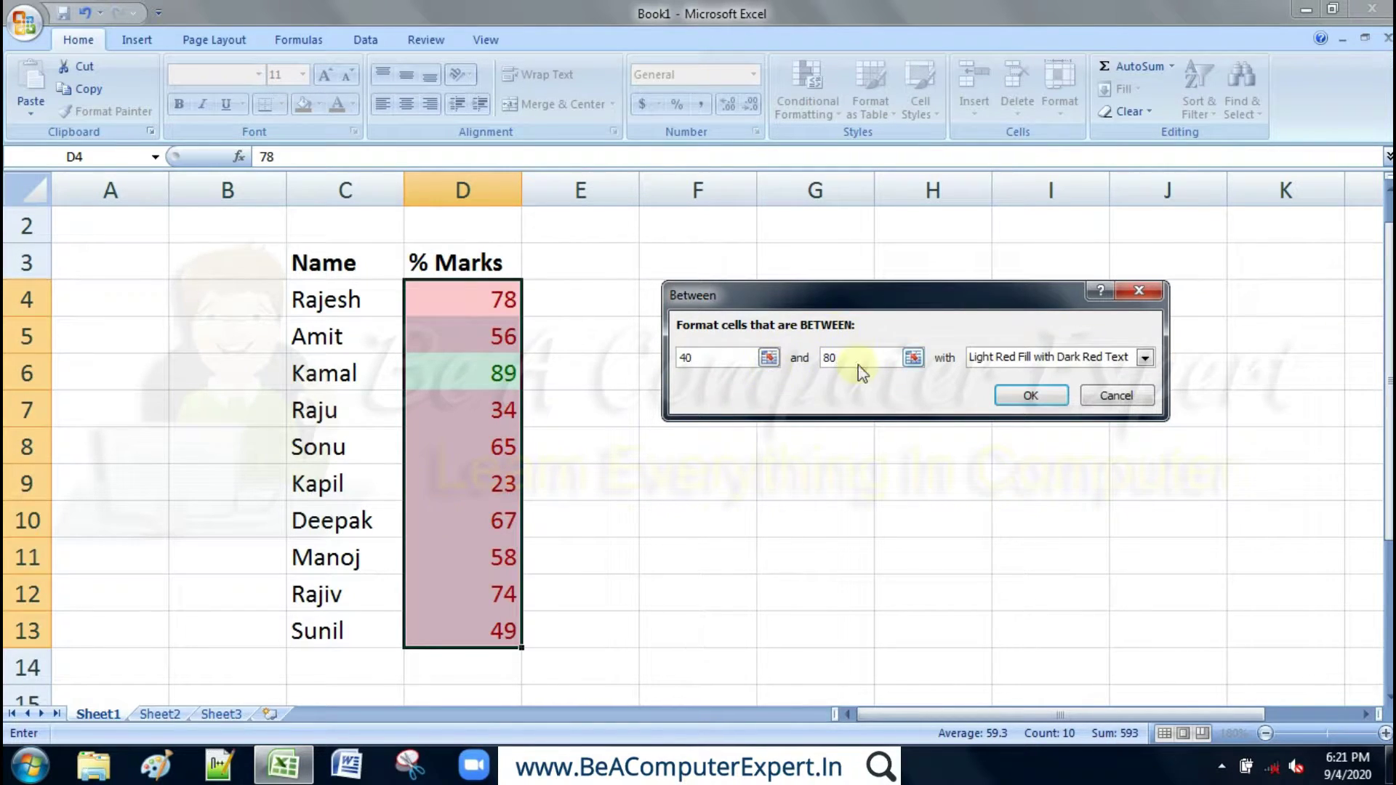
{"action": "left_click", "coordinate": [996, 360]}
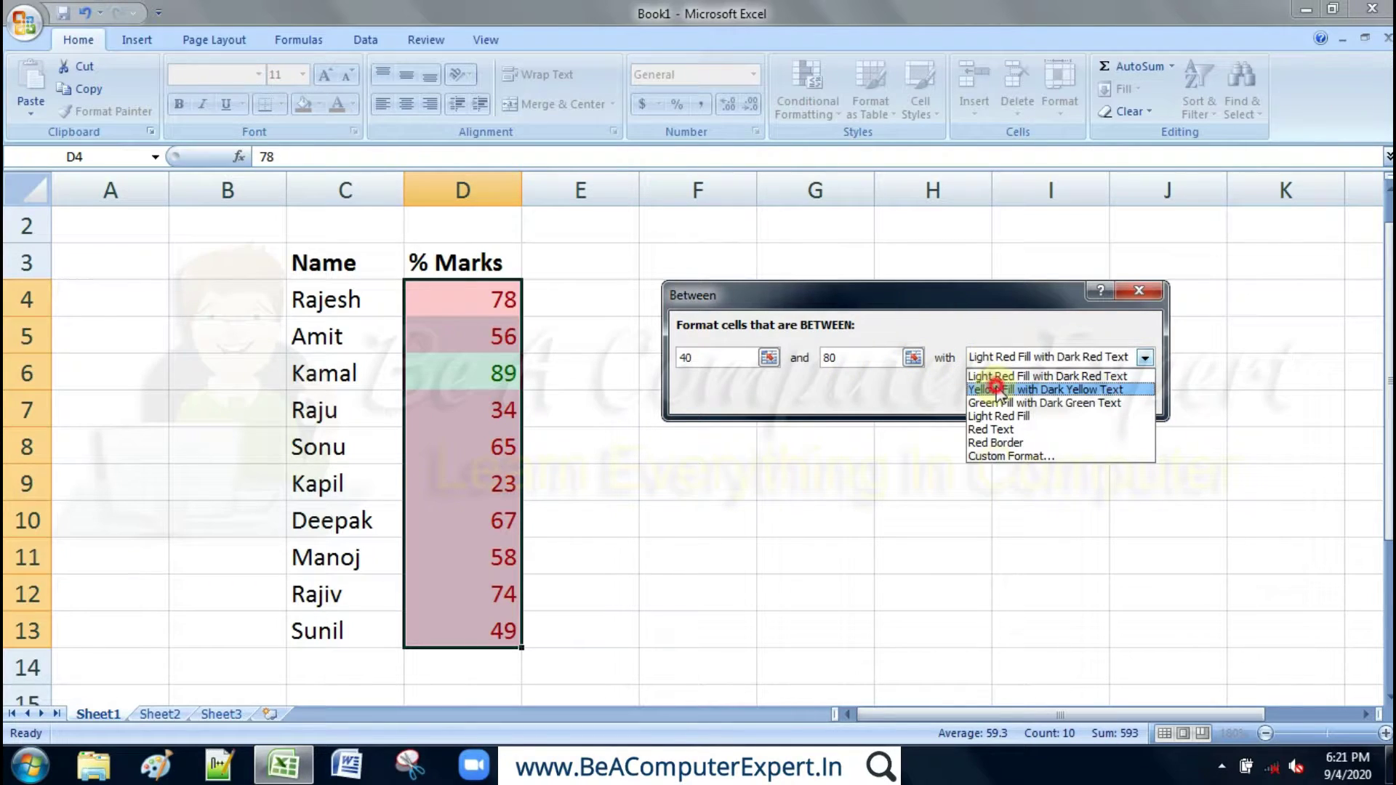
{"action": "left_click", "coordinate": [999, 390]}
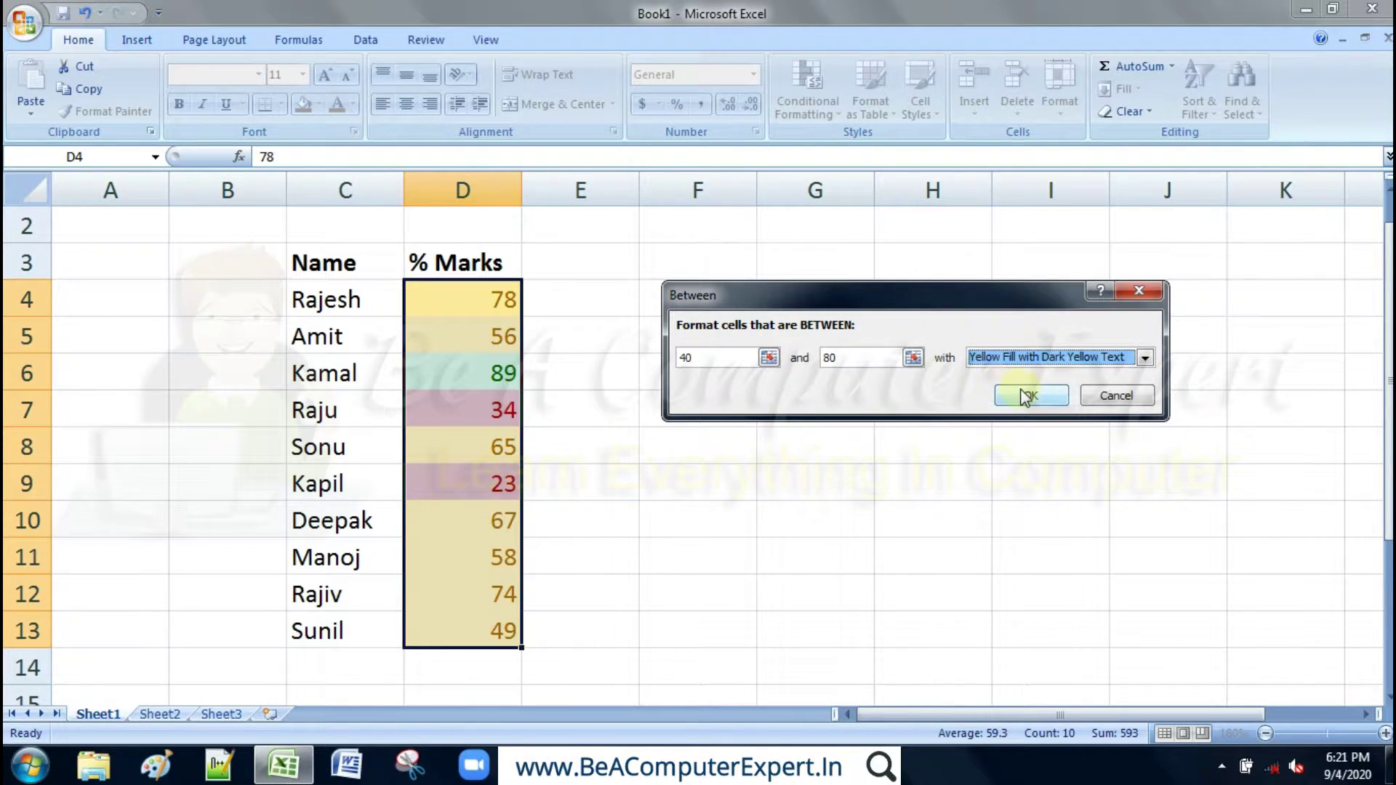
{"action": "left_click", "coordinate": [1026, 397]}
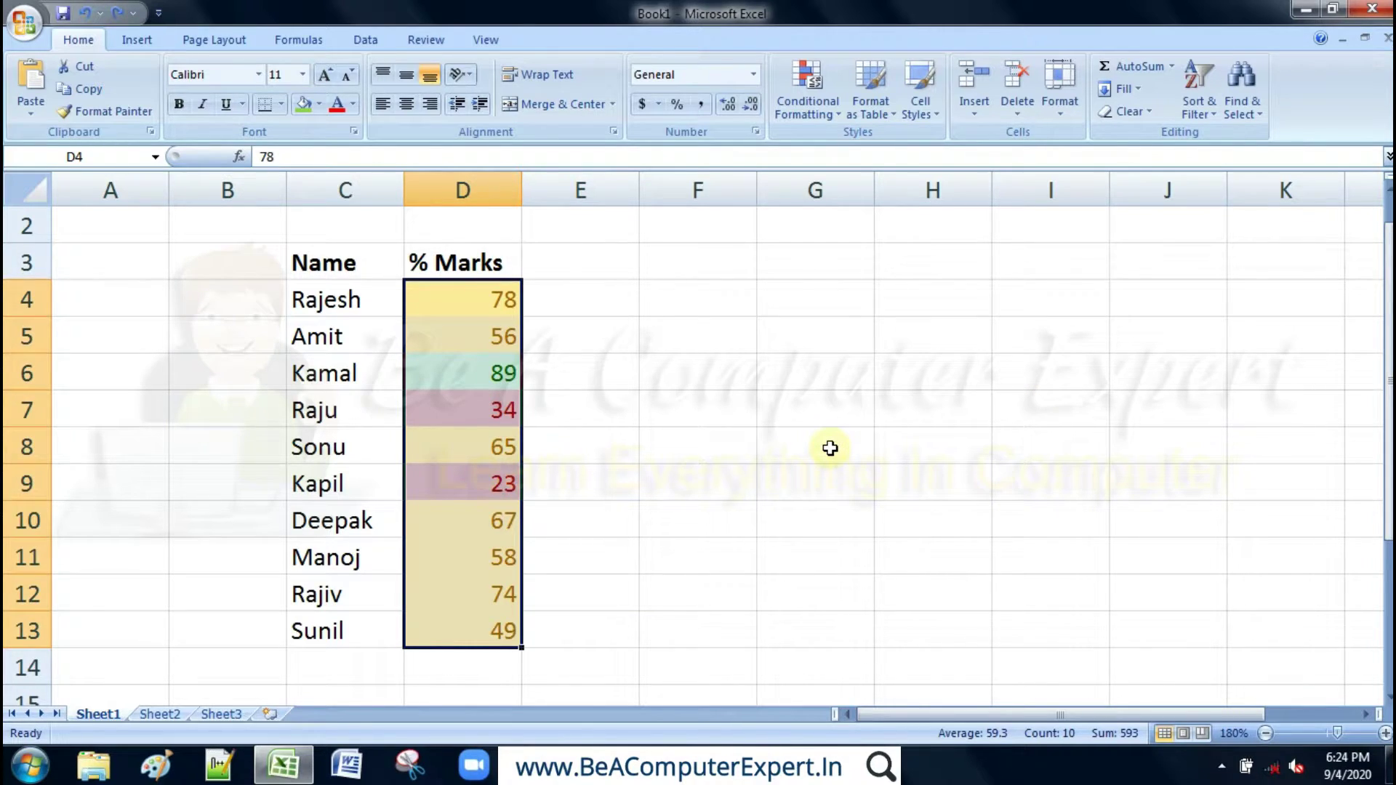
- Show the Clear Rules submenu under Conditional Formatting for the marks
{"action": "left_click", "coordinate": [822, 110]}
{"action": "mouse_move", "coordinate": [838, 388]}
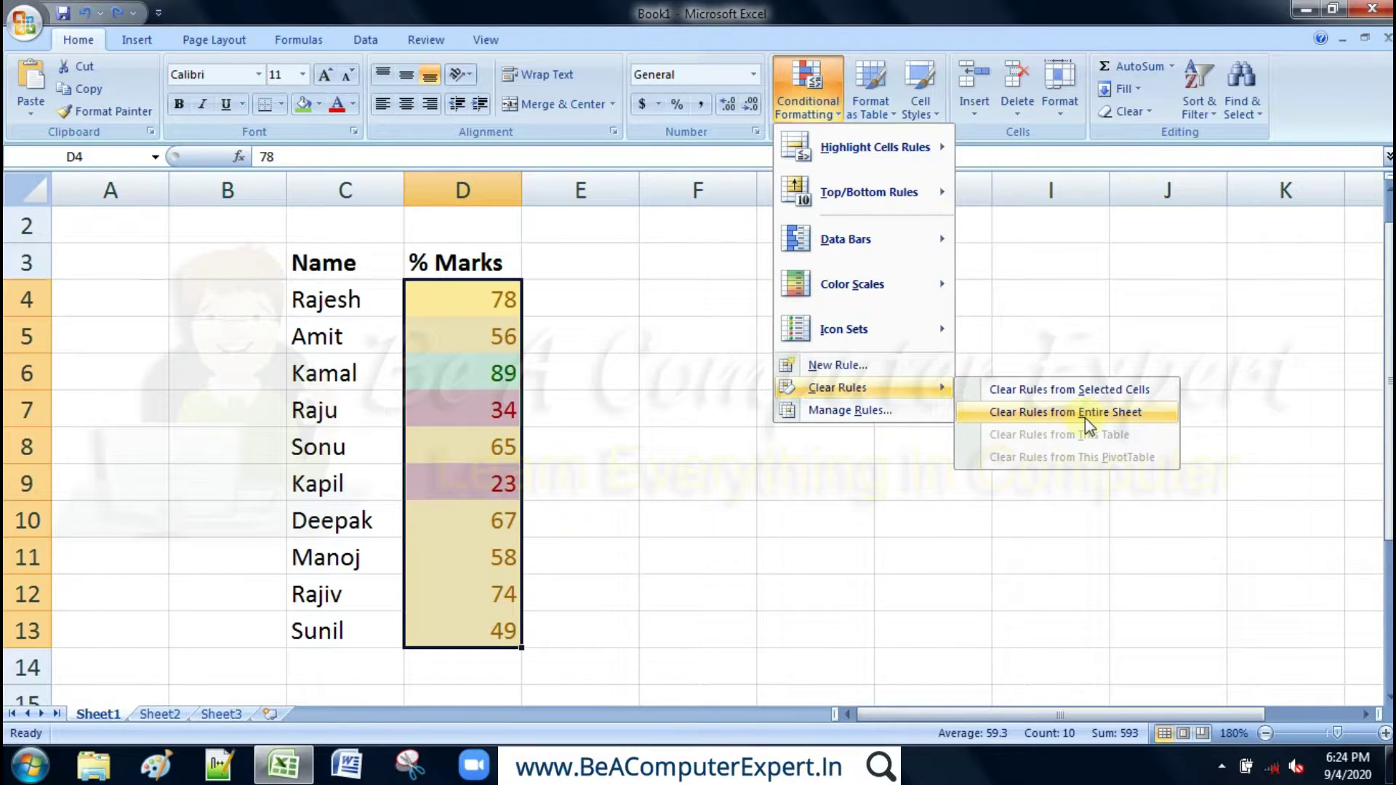
- Clear the rules from D4:D13, testing undo and redo of the removal
{"action": "left_click", "coordinate": [1016, 400]}
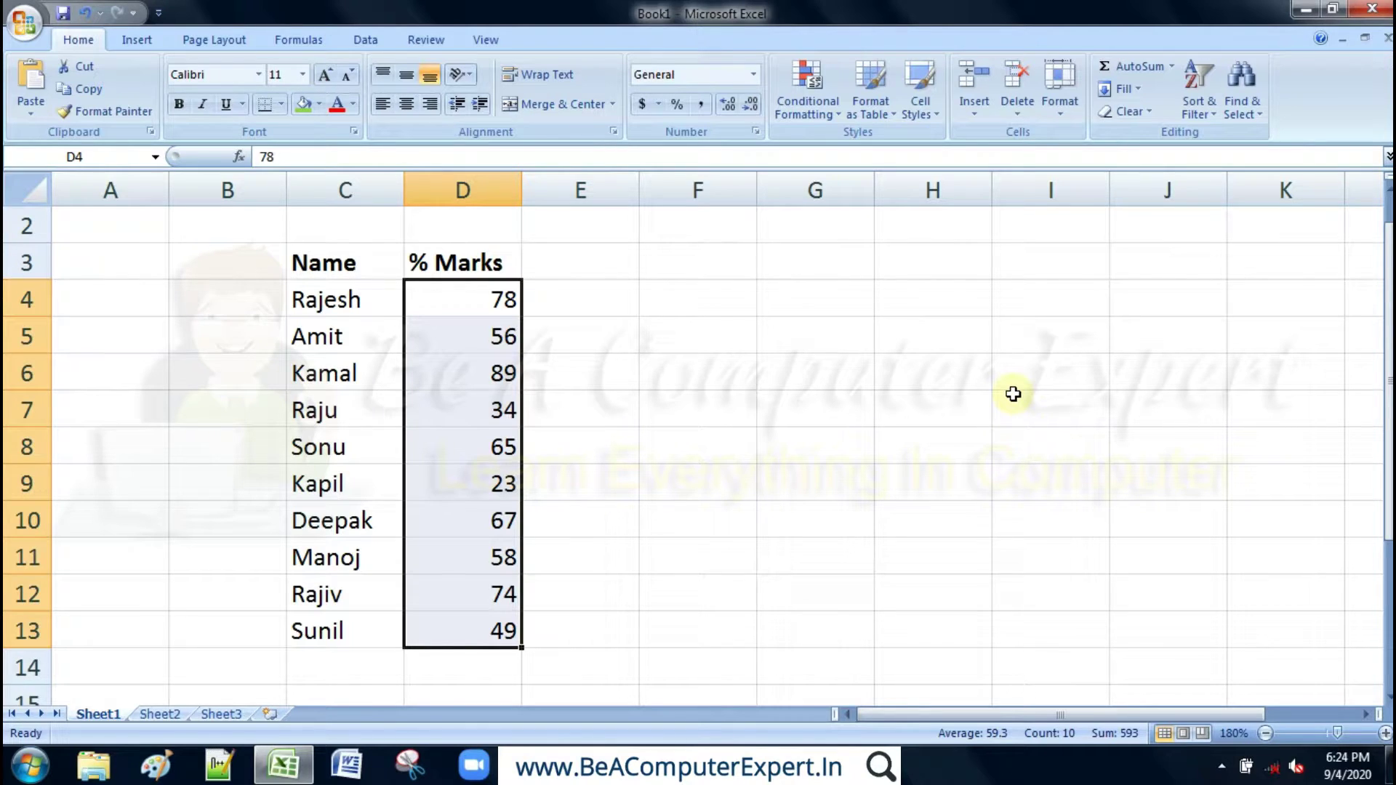
{"action": "key", "text": "ctrl+z"}
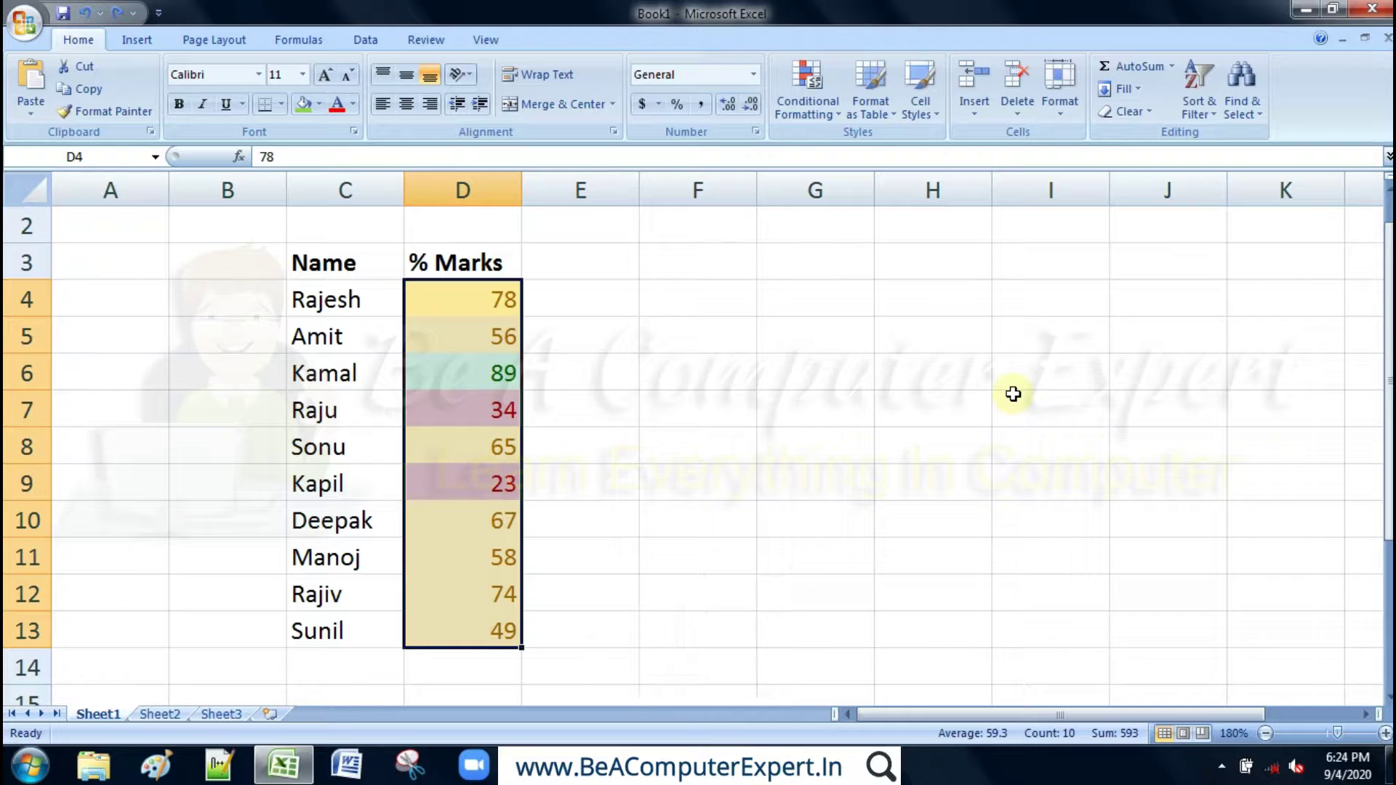
{"action": "key", "text": "ctrl+z"}
{"action": "left_click", "coordinate": [807, 91]}
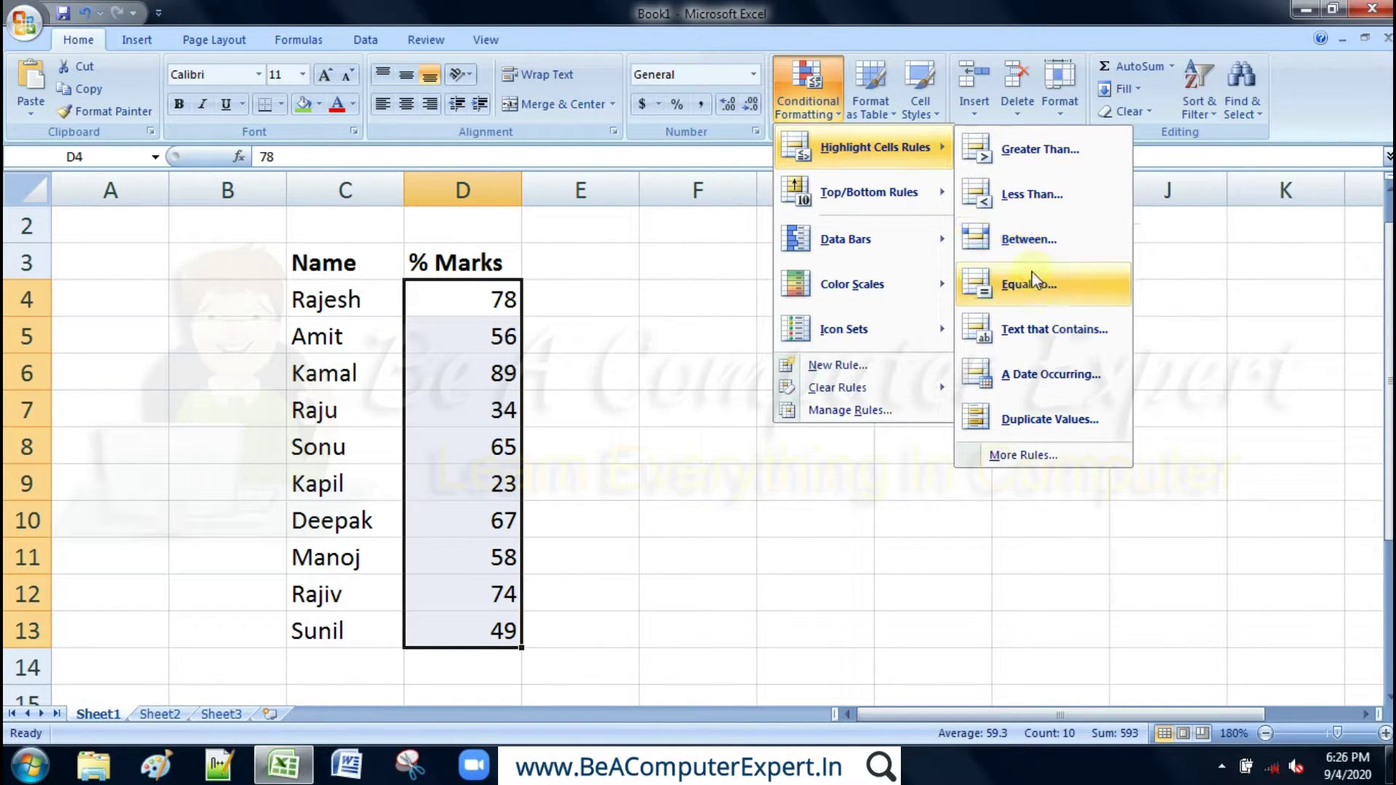
{"action": "mouse_move", "coordinate": [873, 147]}
{"action": "left_click", "coordinate": [1049, 288]}
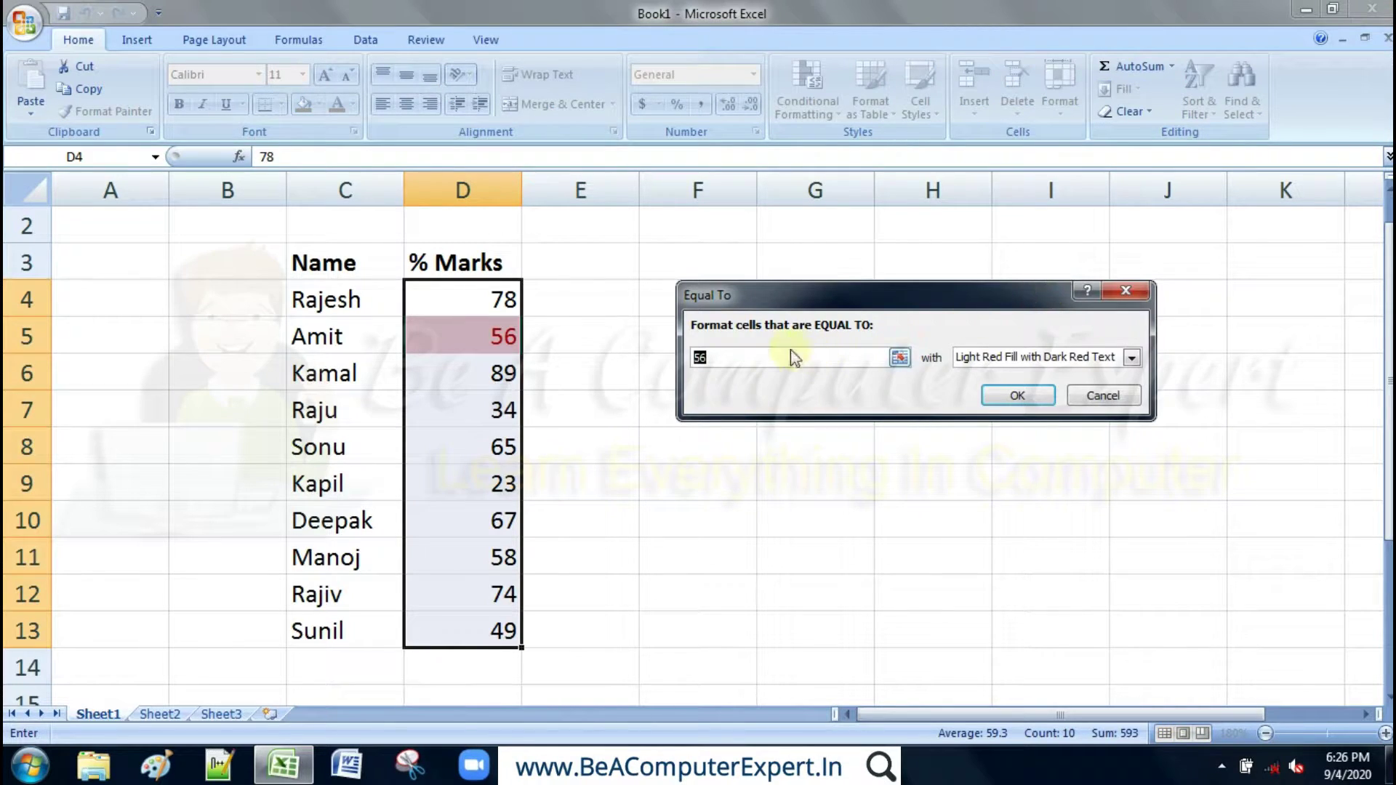
{"action": "left_click", "coordinate": [765, 357]}
{"action": "key", "text": "BackSpace"}
{"action": "key", "text": "BackSpace"}
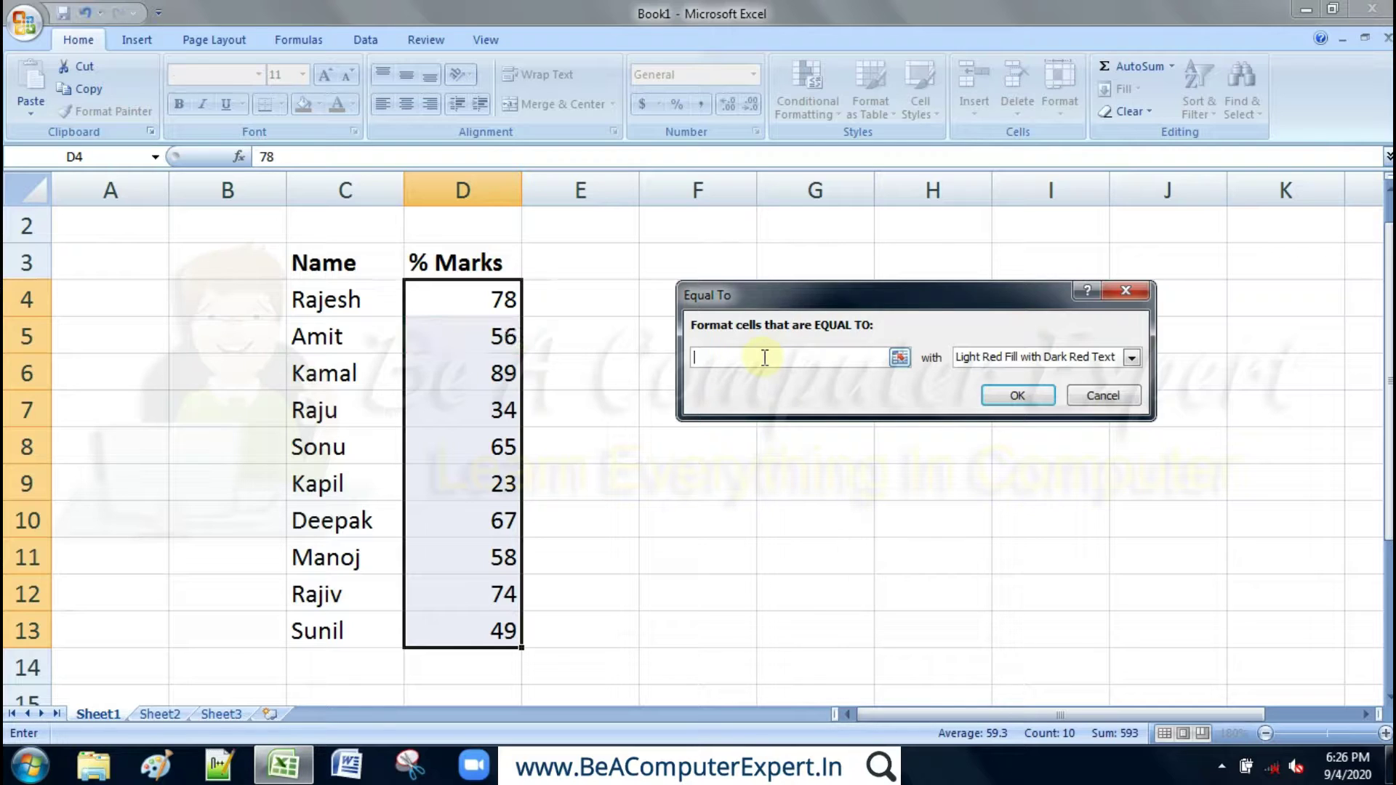
{"action": "type", "text": "65"}
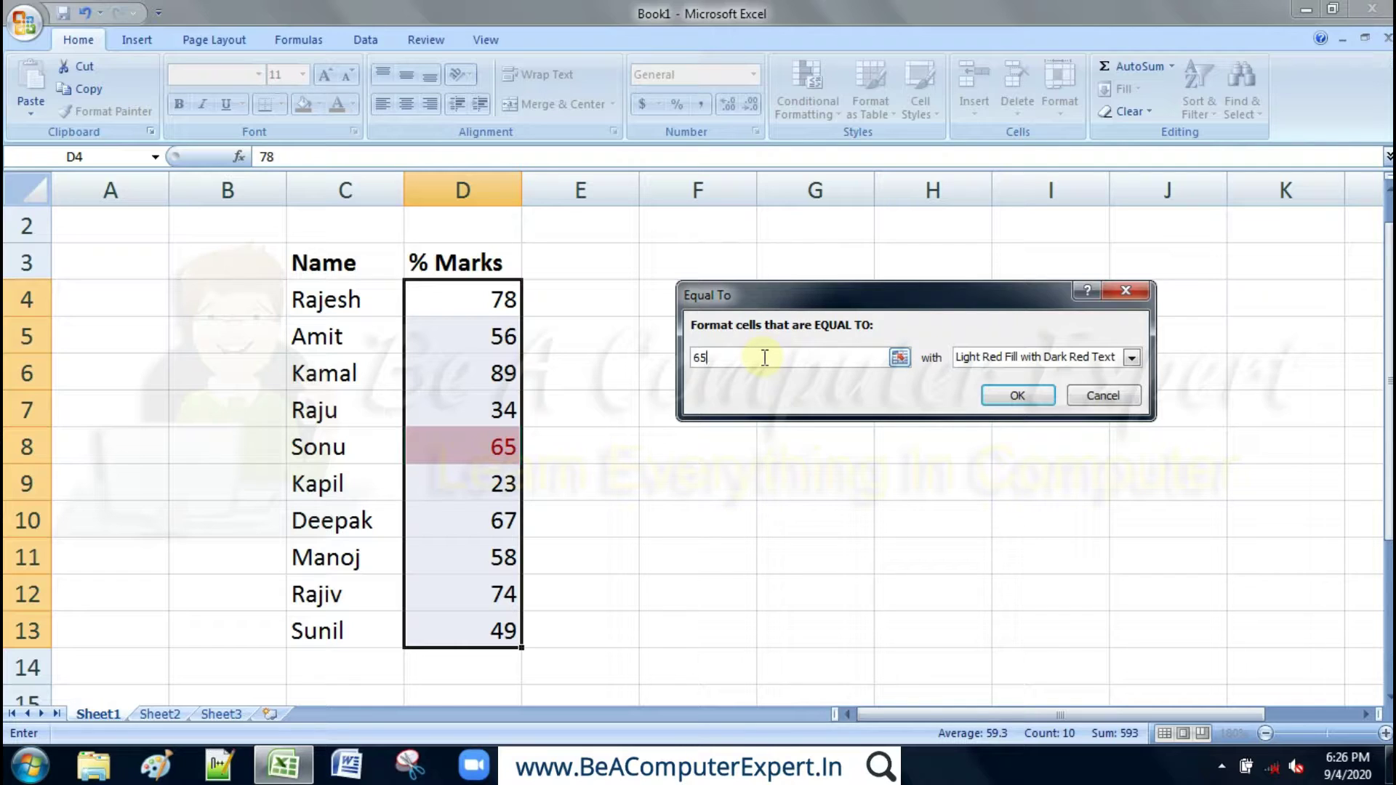
{"action": "left_click", "coordinate": [989, 357]}
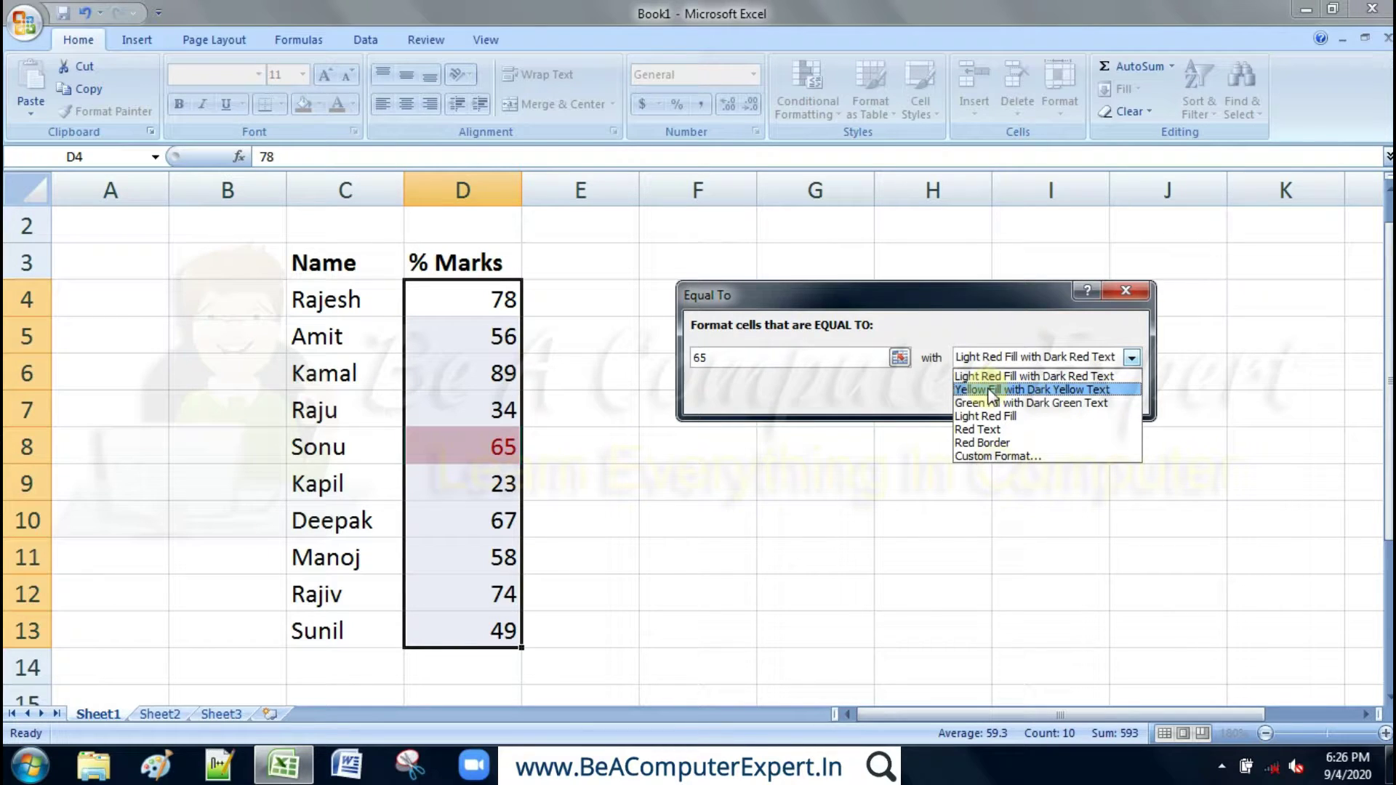
{"action": "left_click", "coordinate": [979, 340]}
- Cancel the Equal To rule, change D10 to 65 and D5 to 58, and select D4:D13
{"action": "left_click", "coordinate": [1103, 396]}
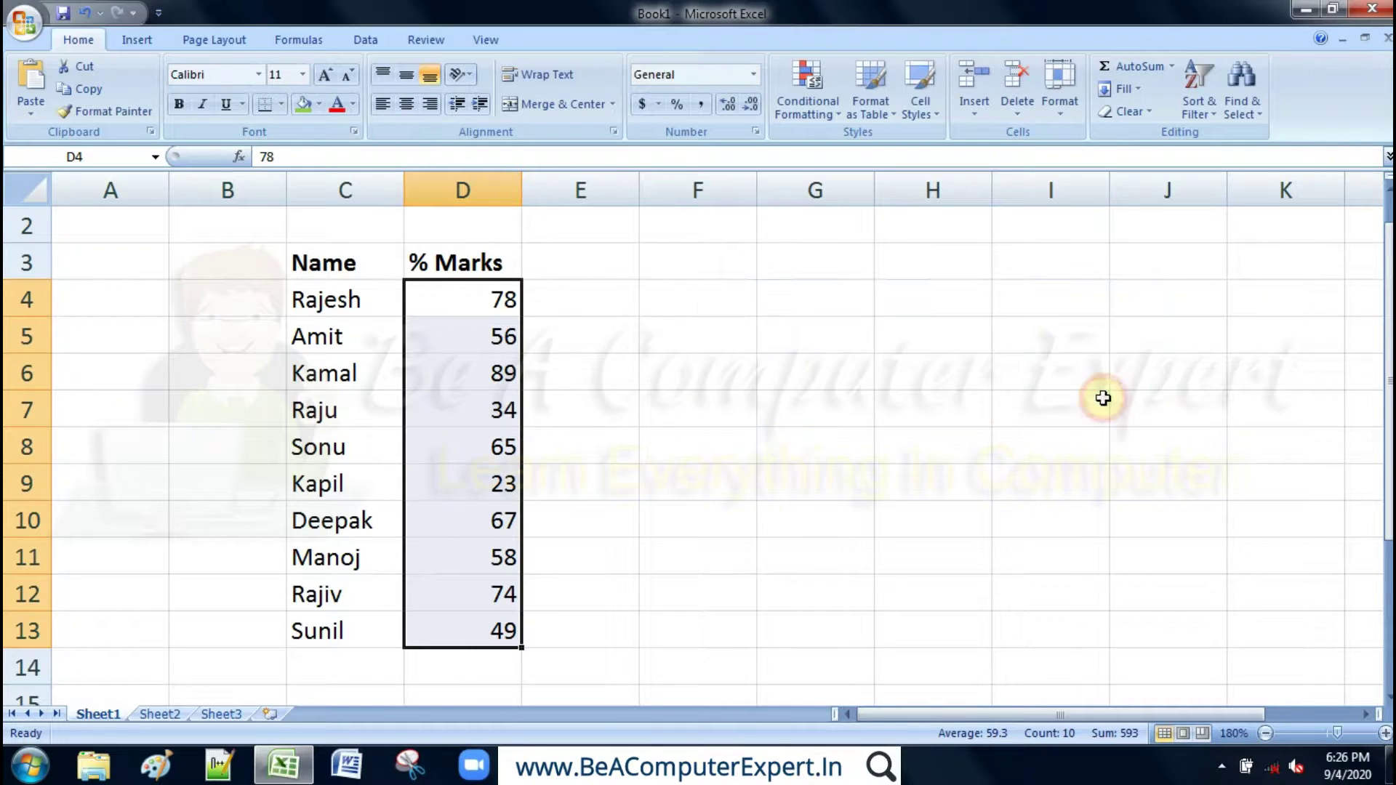
{"action": "left_click", "coordinate": [496, 518]}
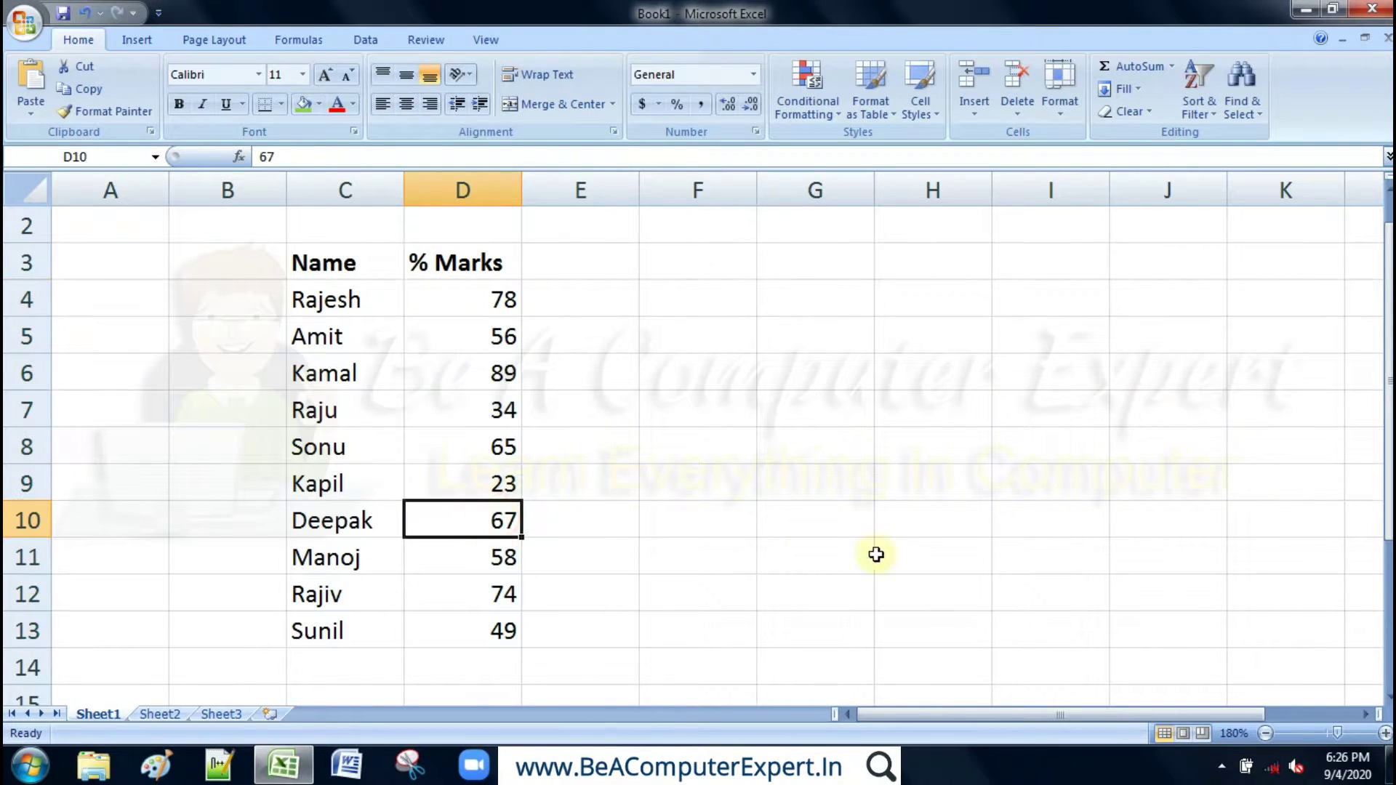
{"action": "type", "text": "6"}
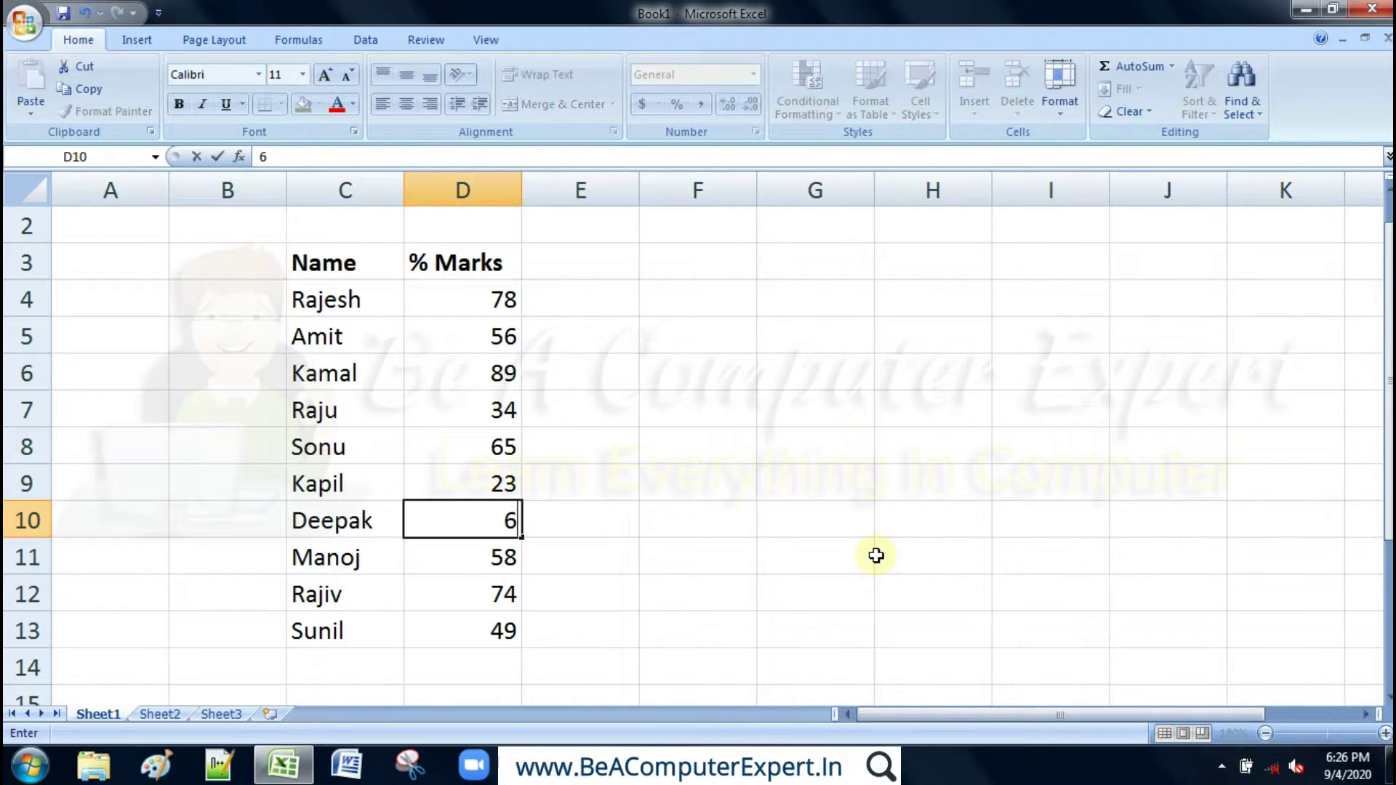
{"action": "type", "text": "5"}
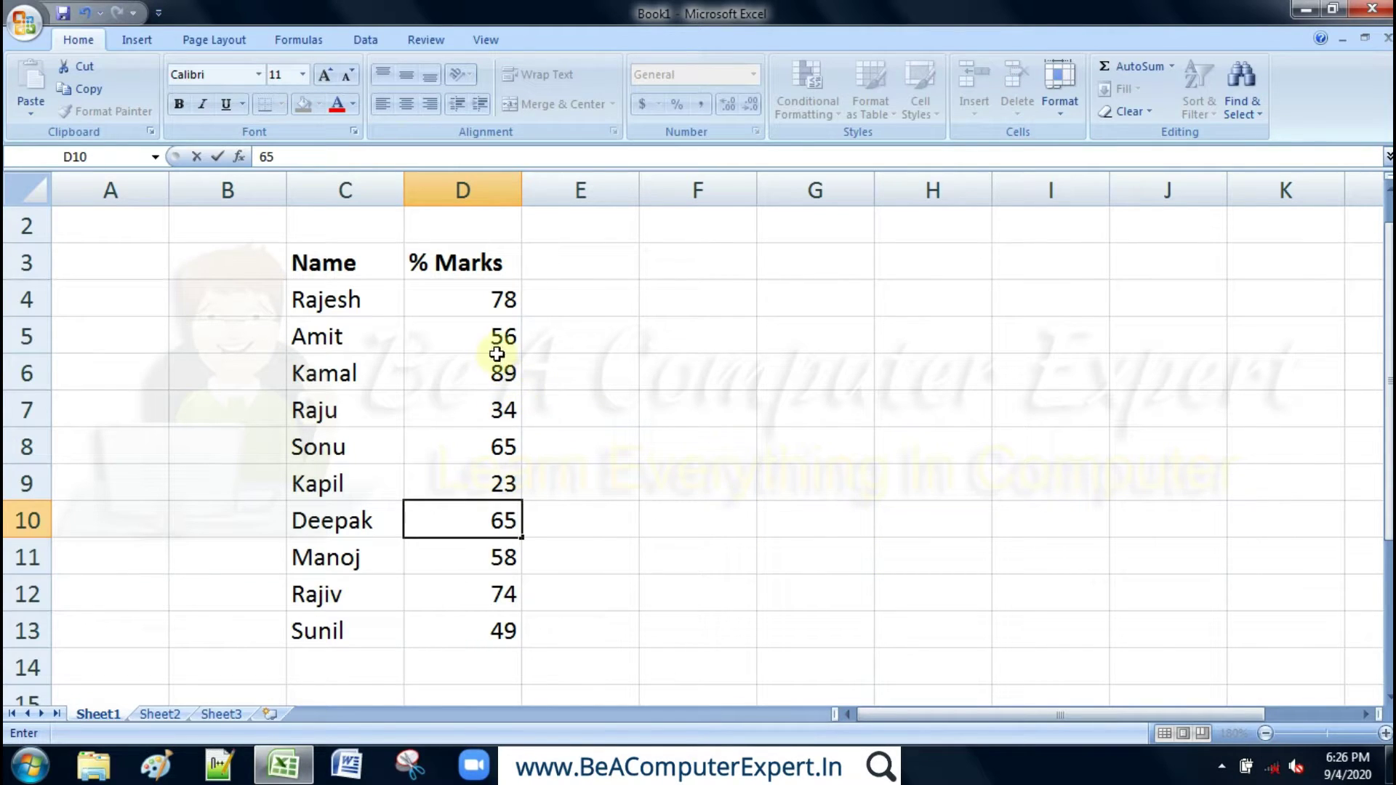
{"action": "left_click", "coordinate": [496, 342]}
{"action": "type", "text": "58"}
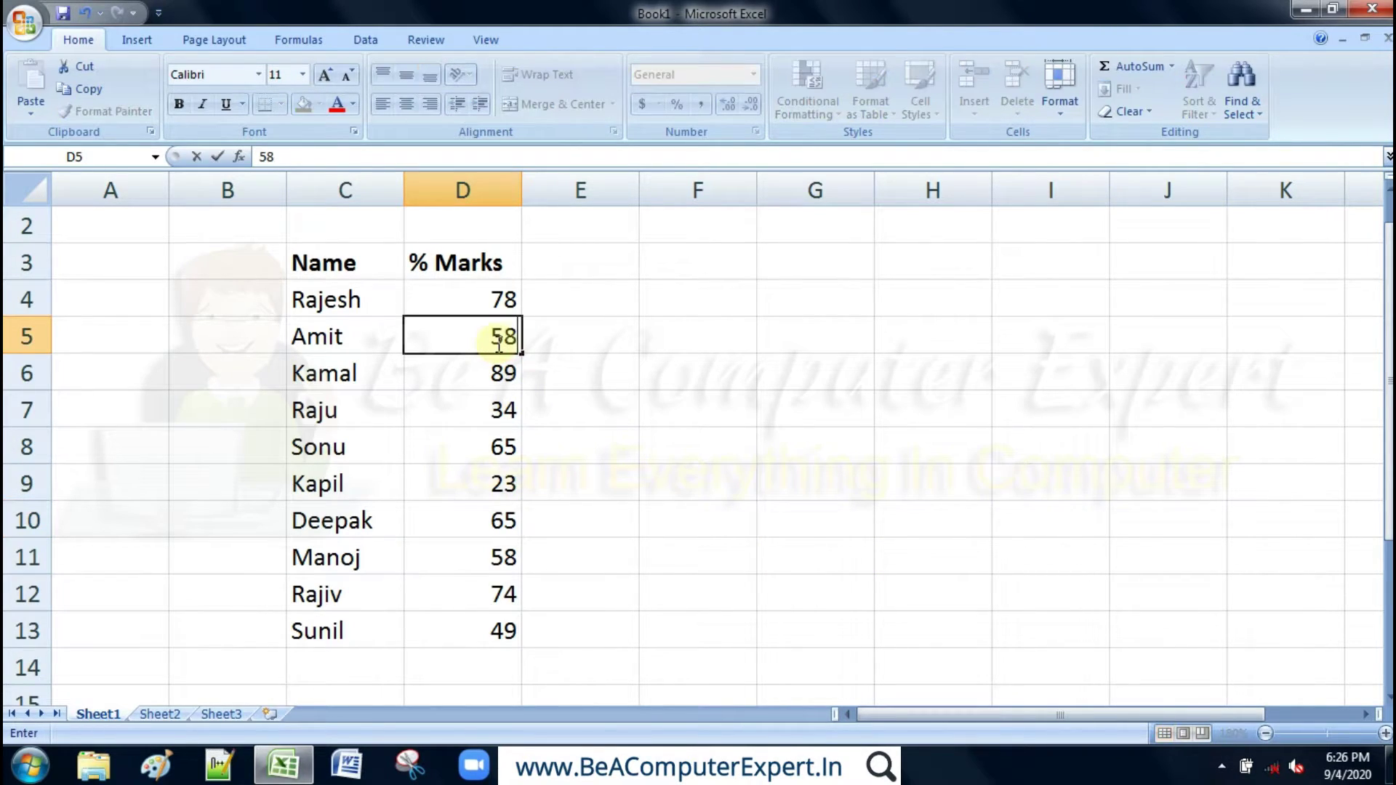
{"action": "left_click", "coordinate": [725, 454]}
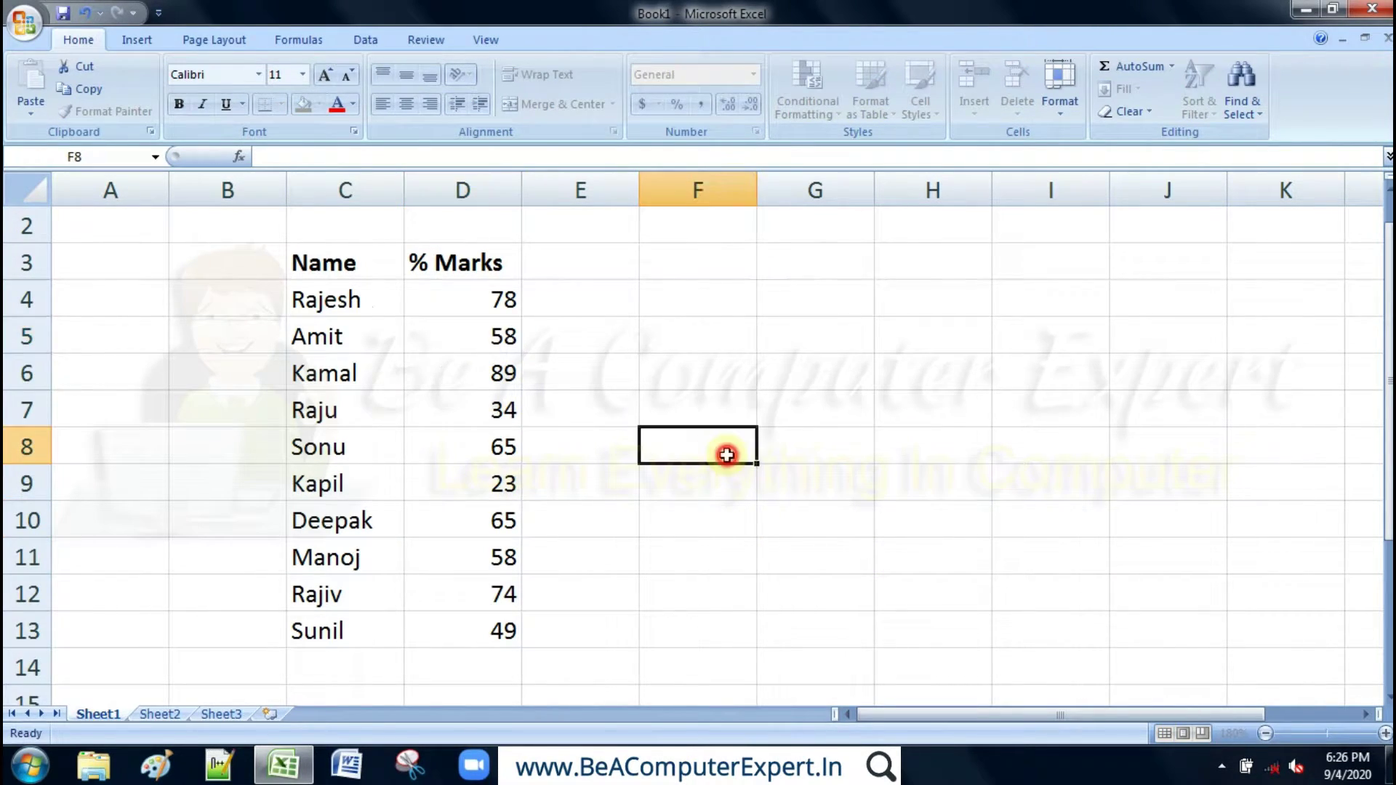
{"action": "left_click", "coordinate": [476, 299]}
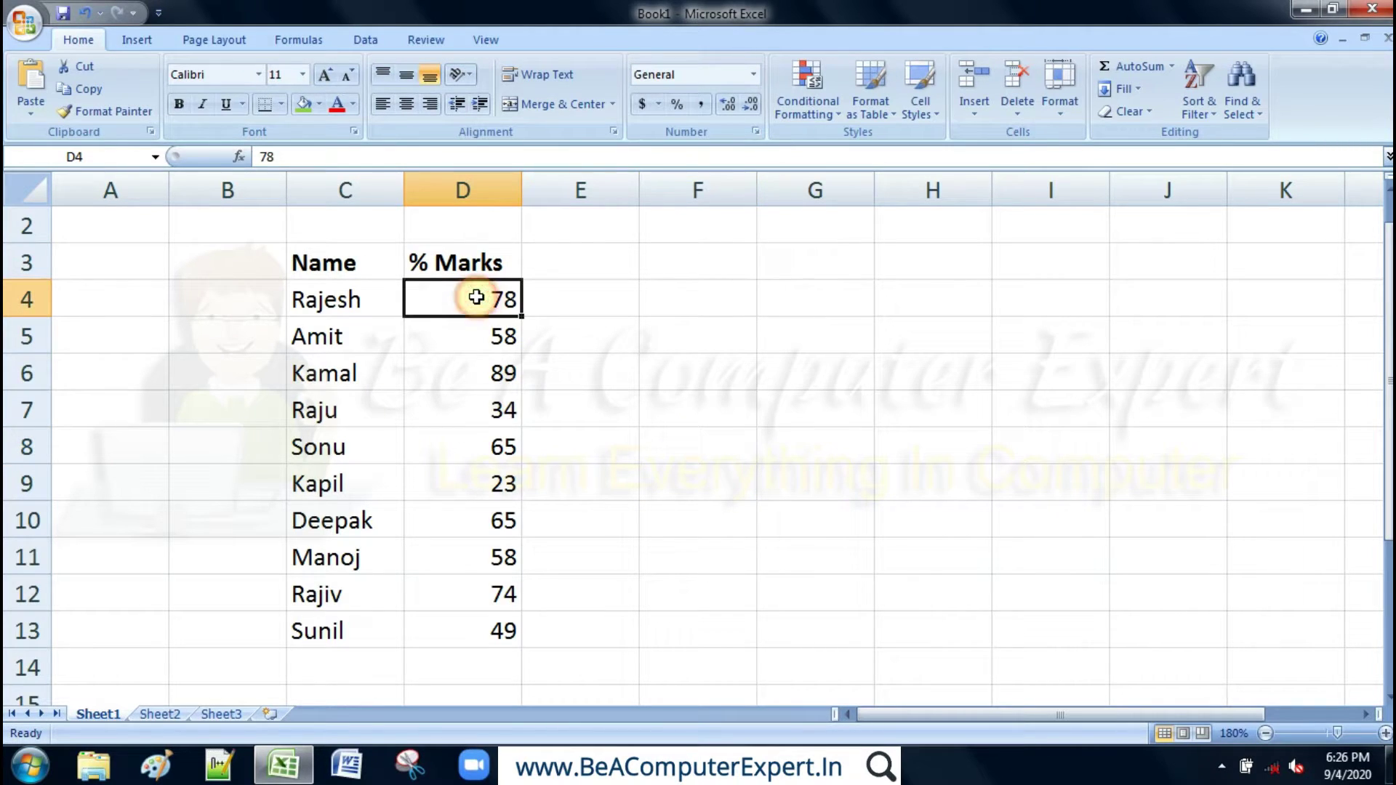
{"action": "left_click", "coordinate": [483, 636], "text": "shift"}
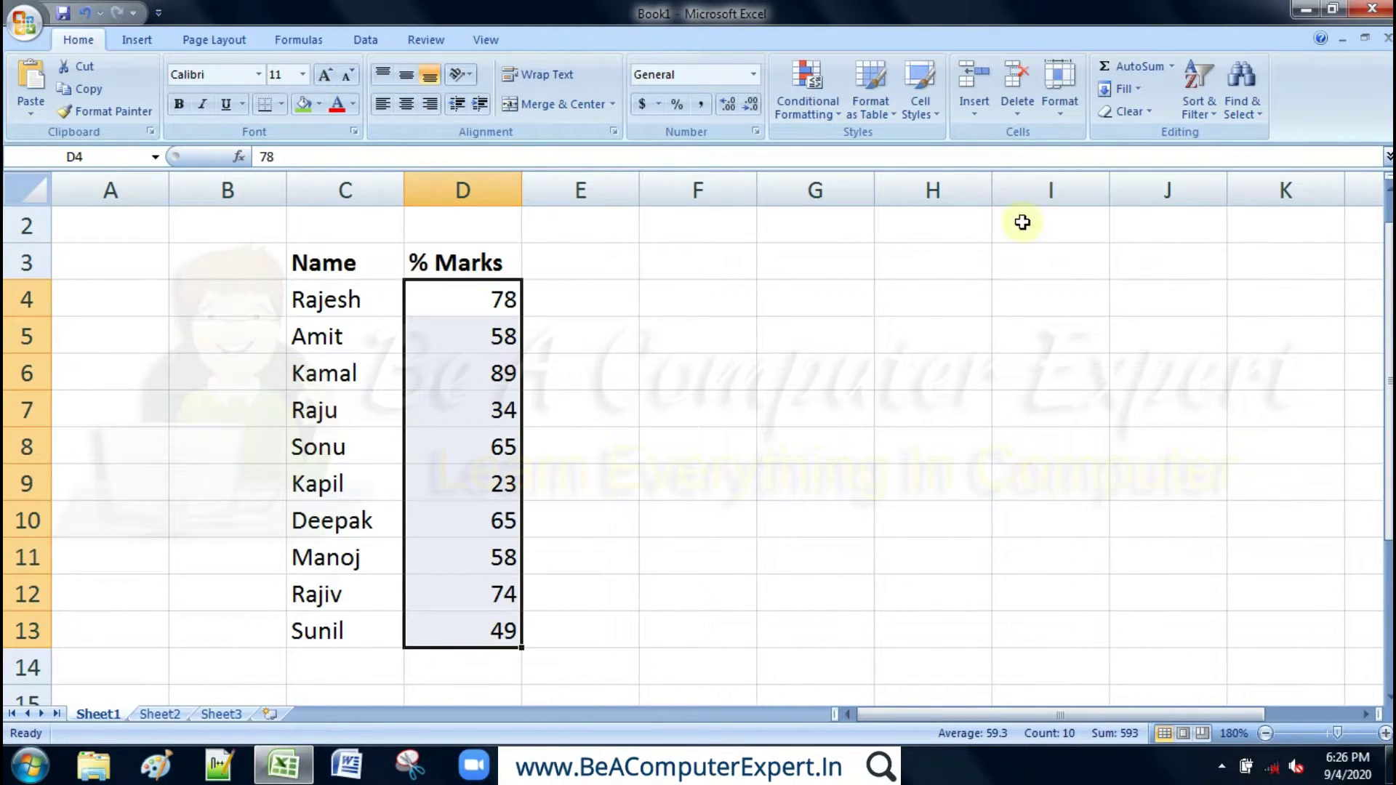
- Try 58 and then 65 in an Equal To rule, then cancel without applying it
{"action": "left_click", "coordinate": [836, 116]}
{"action": "mouse_move", "coordinate": [872, 147]}
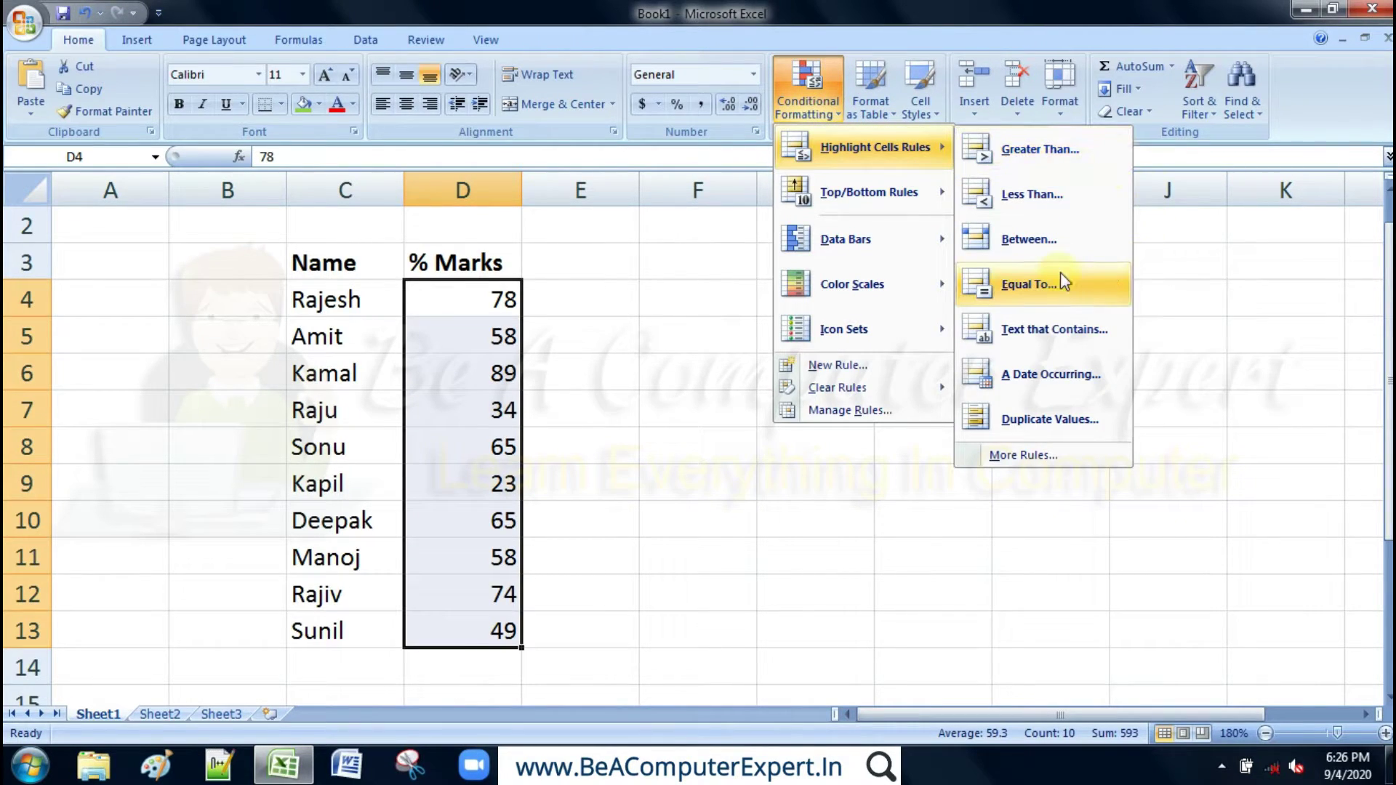
{"action": "left_click", "coordinate": [1058, 276]}
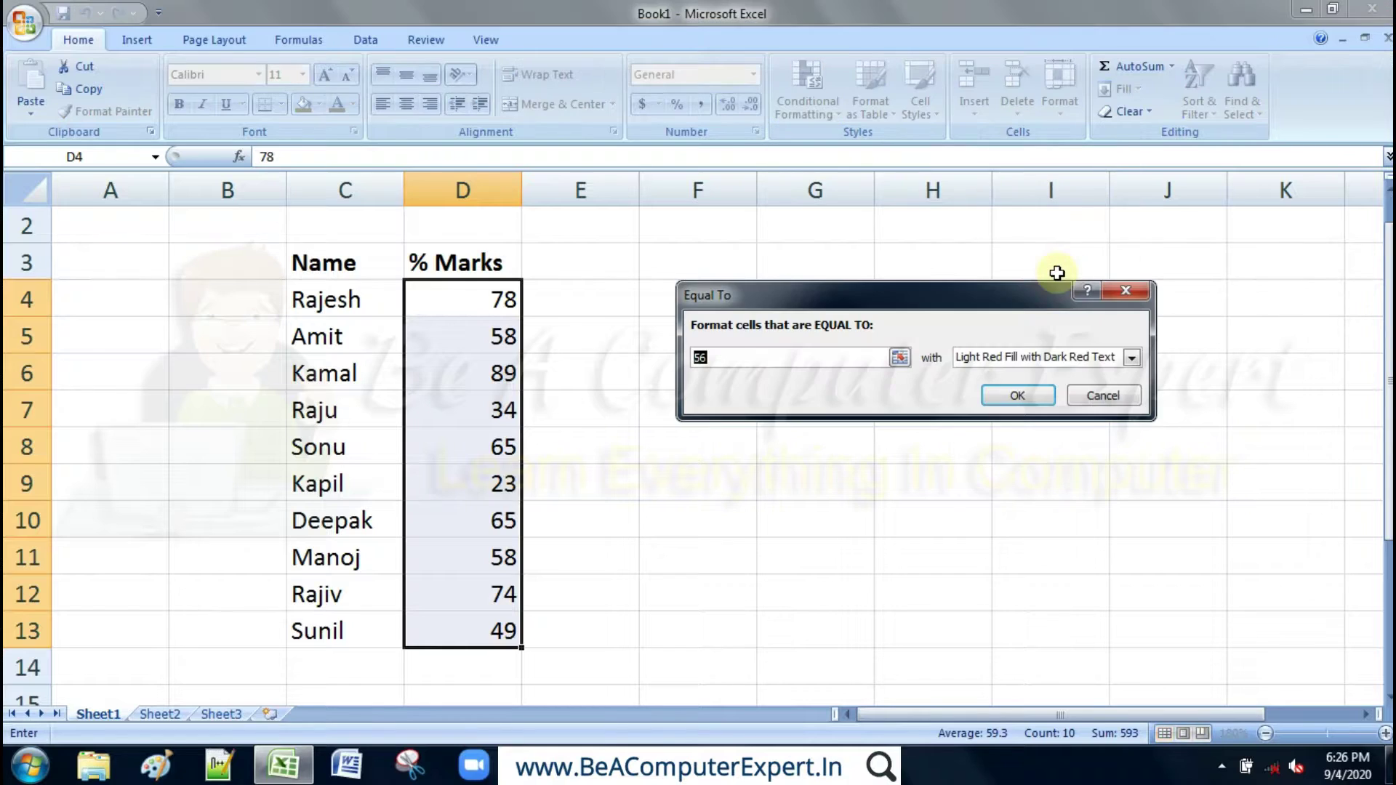
{"action": "type", "text": "5"}
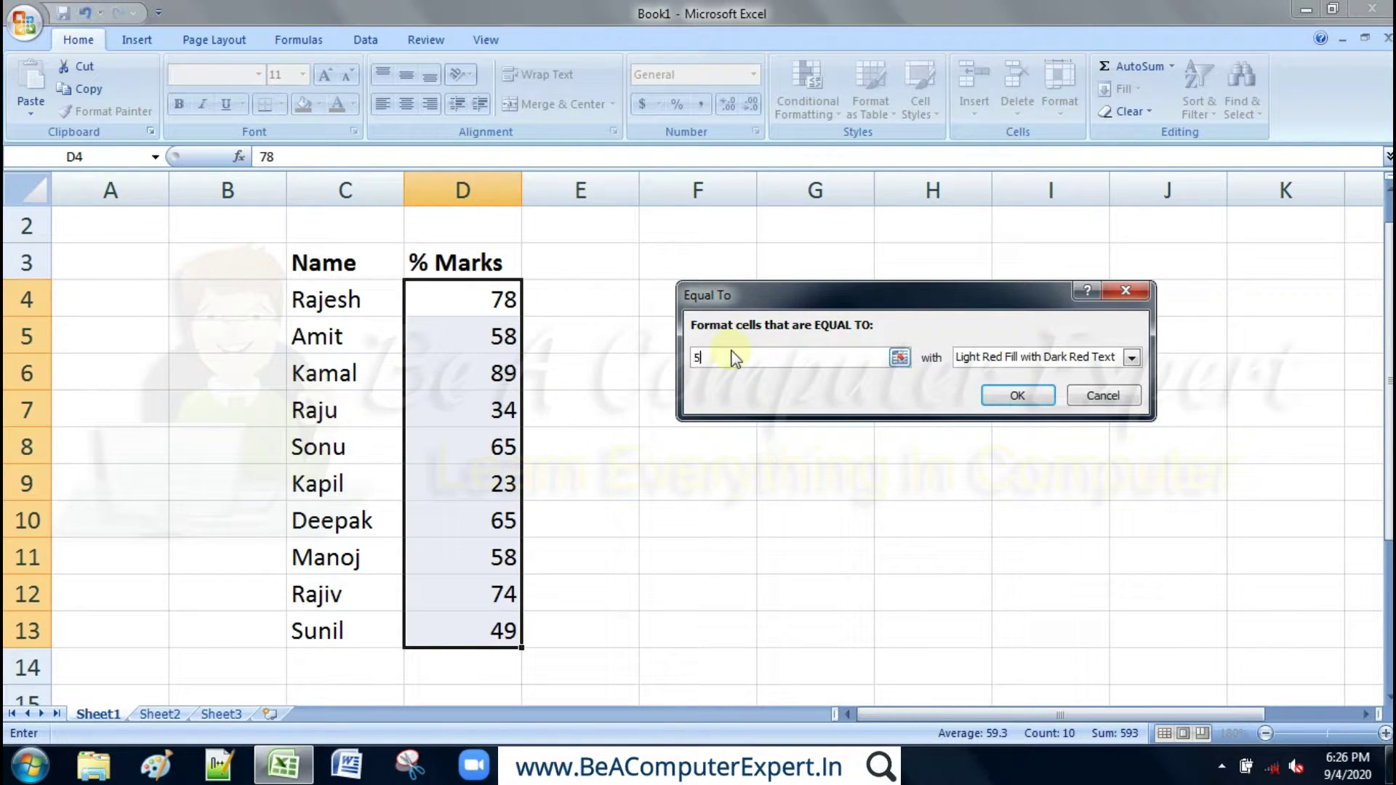
{"action": "type", "text": "8"}
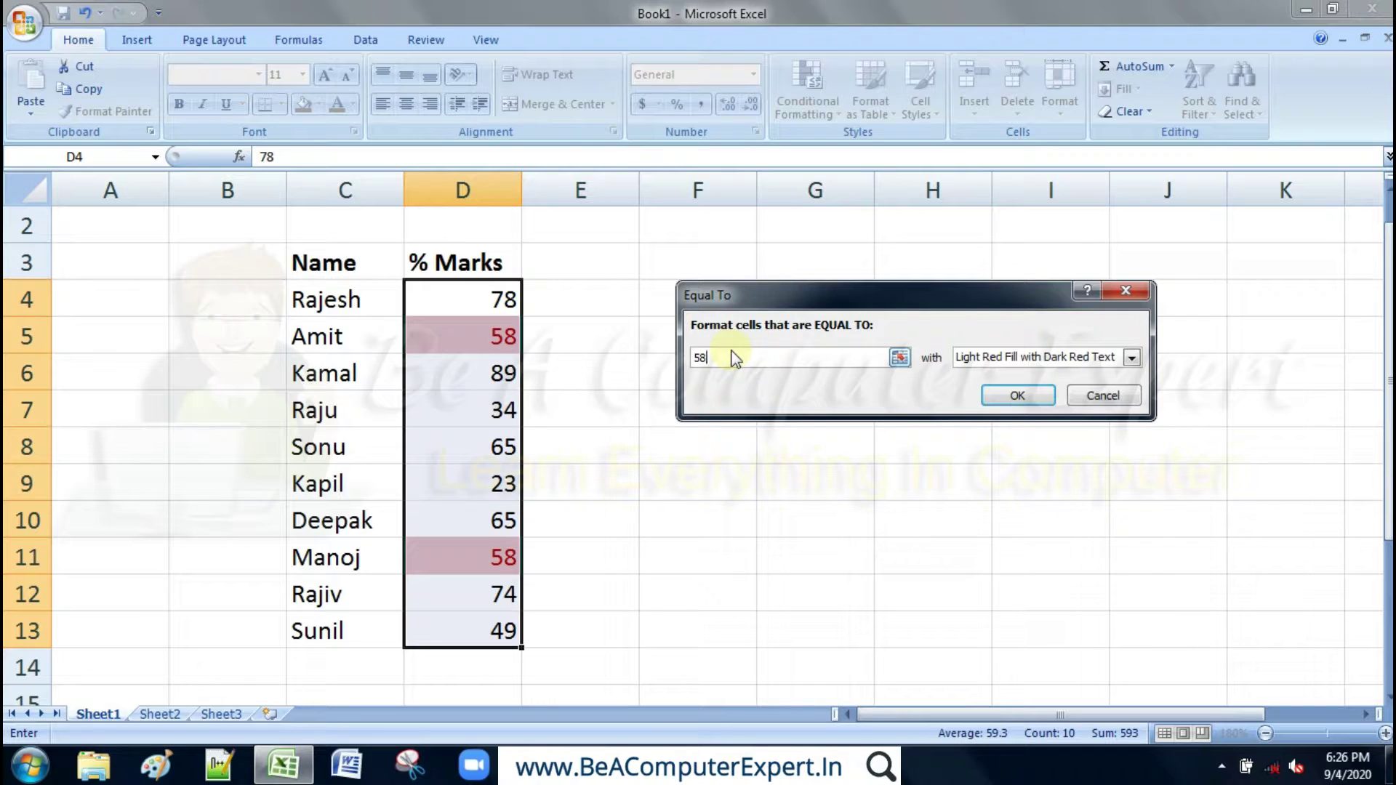
{"action": "key", "text": "BackSpace"}
{"action": "key", "text": "BackSpace"}
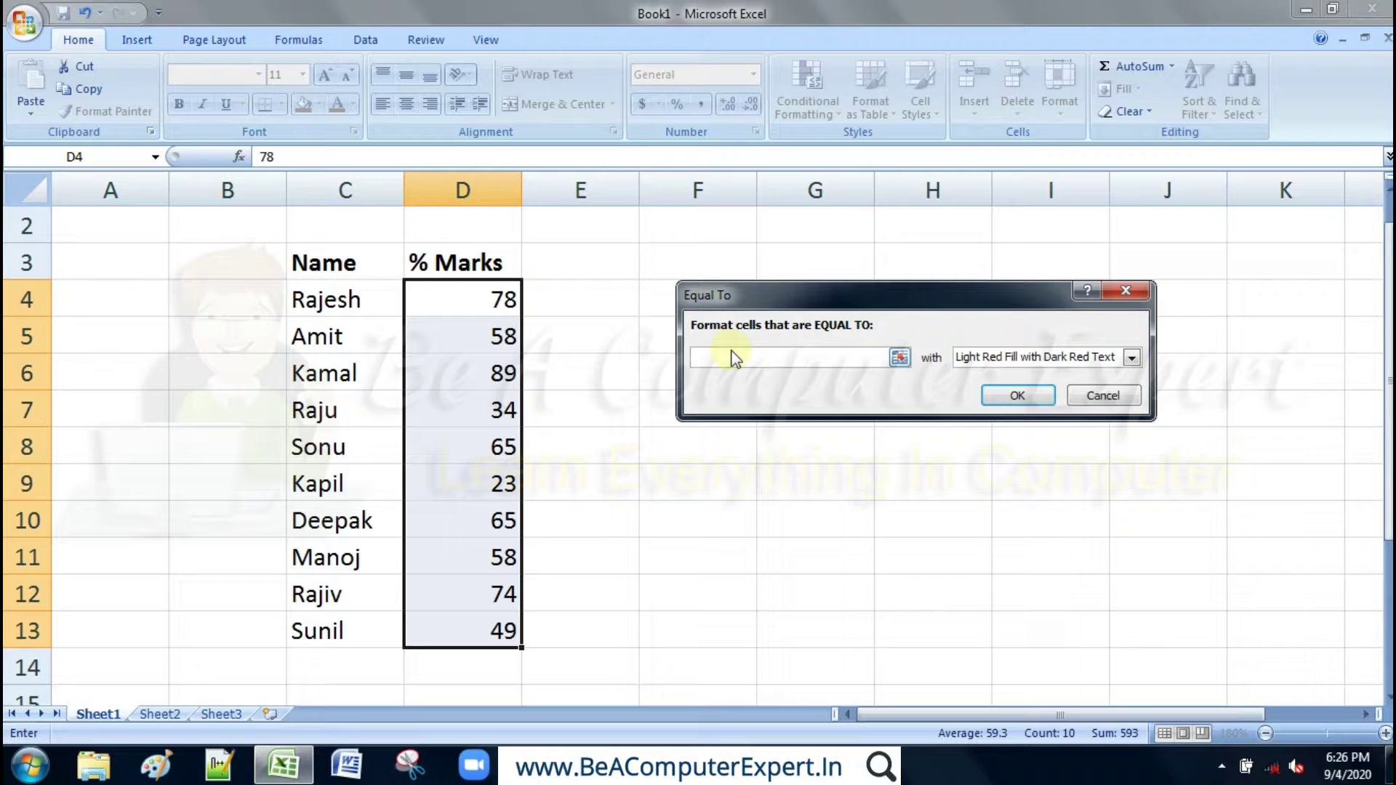
{"action": "type", "text": "65"}
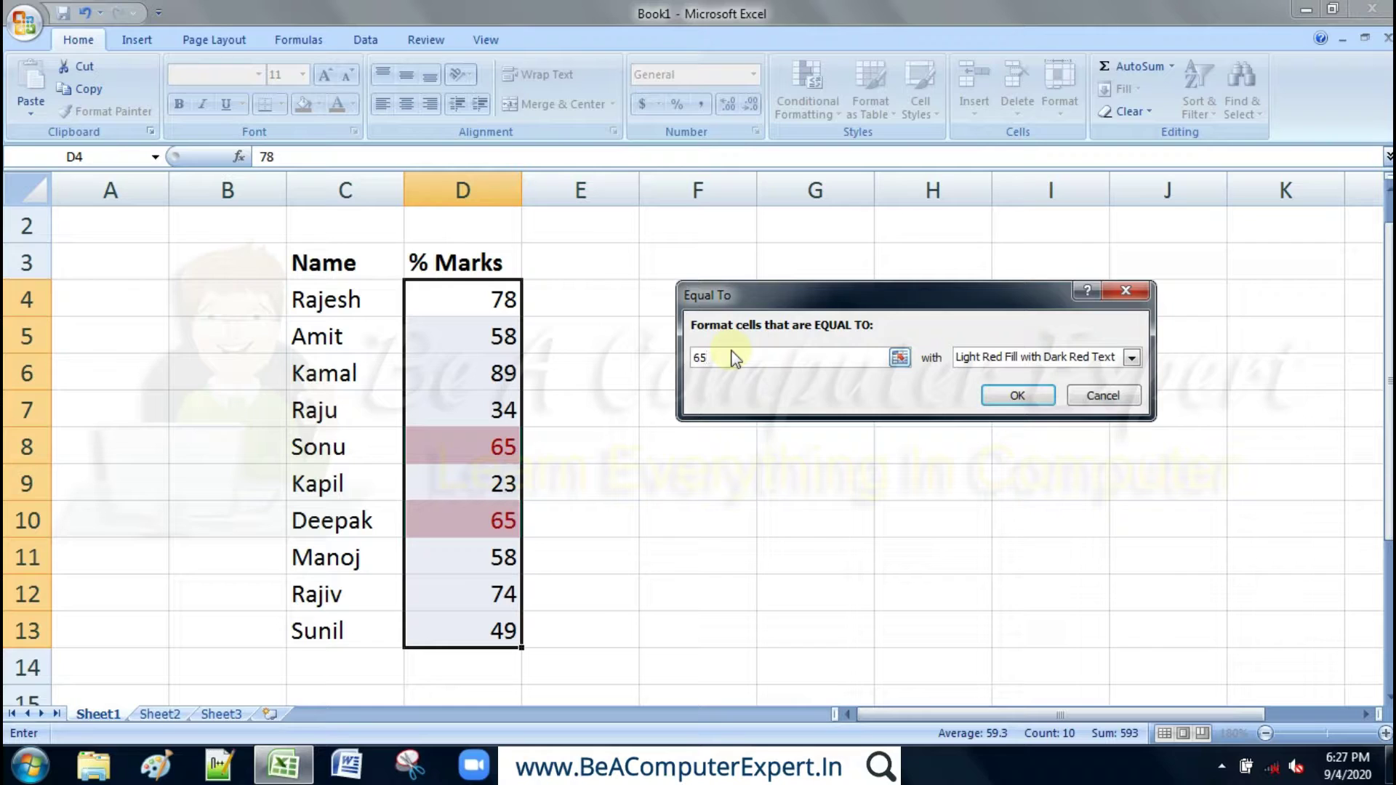
{"action": "left_click", "coordinate": [1098, 398]}
{"action": "left_click", "coordinate": [818, 112]}
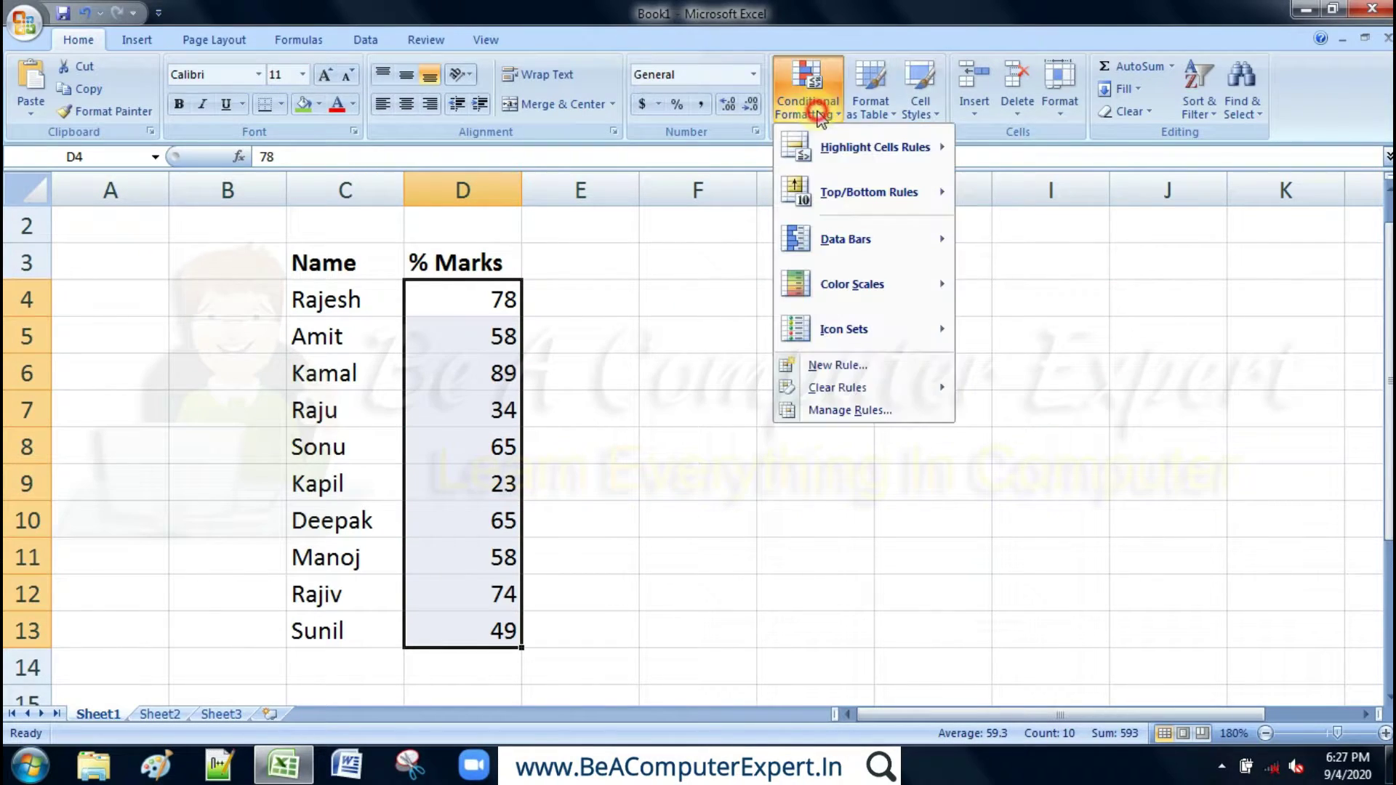
{"action": "mouse_move", "coordinate": [875, 147]}
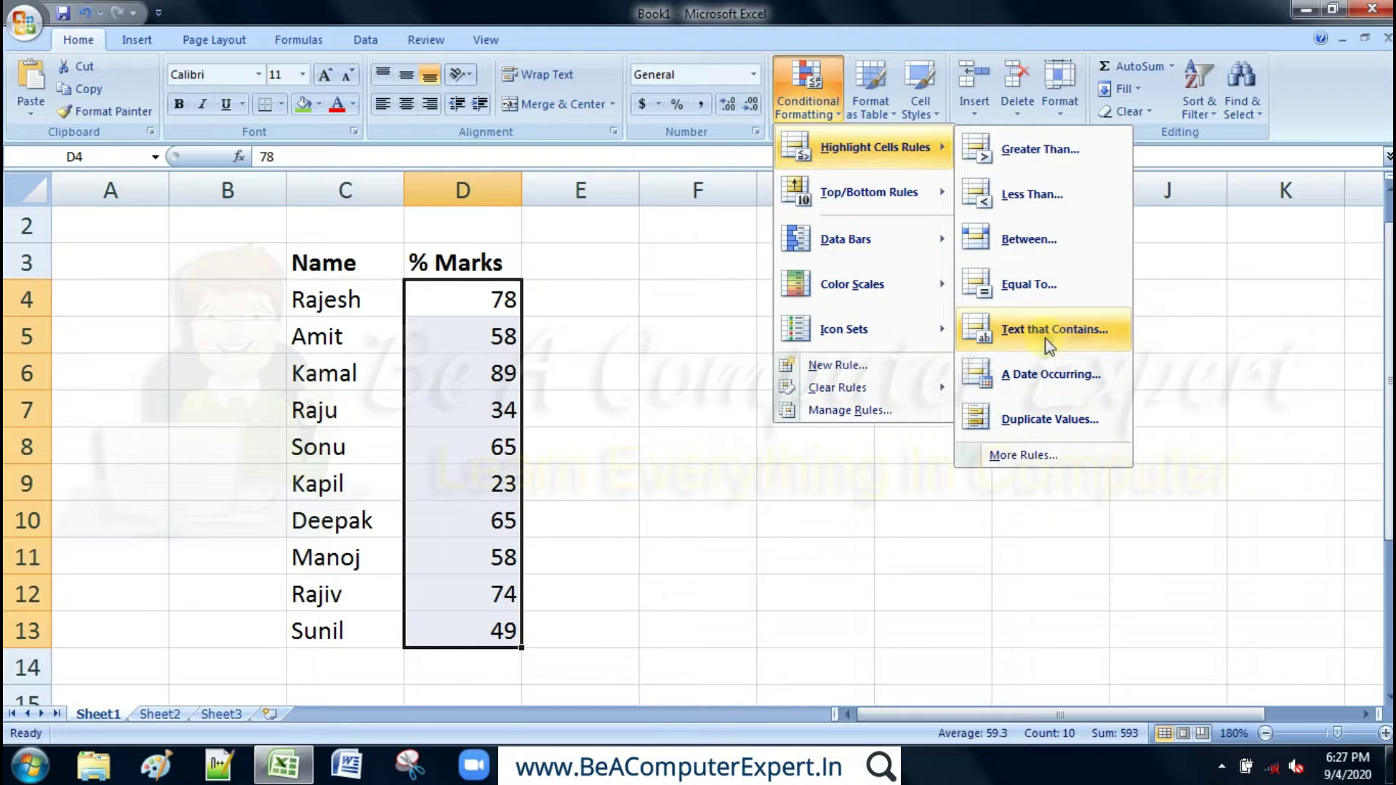
- Dismiss the open menu, select the names in C4:C13, and show the Highlight Cells Rules choices
{"action": "left_click", "coordinate": [660, 332]}
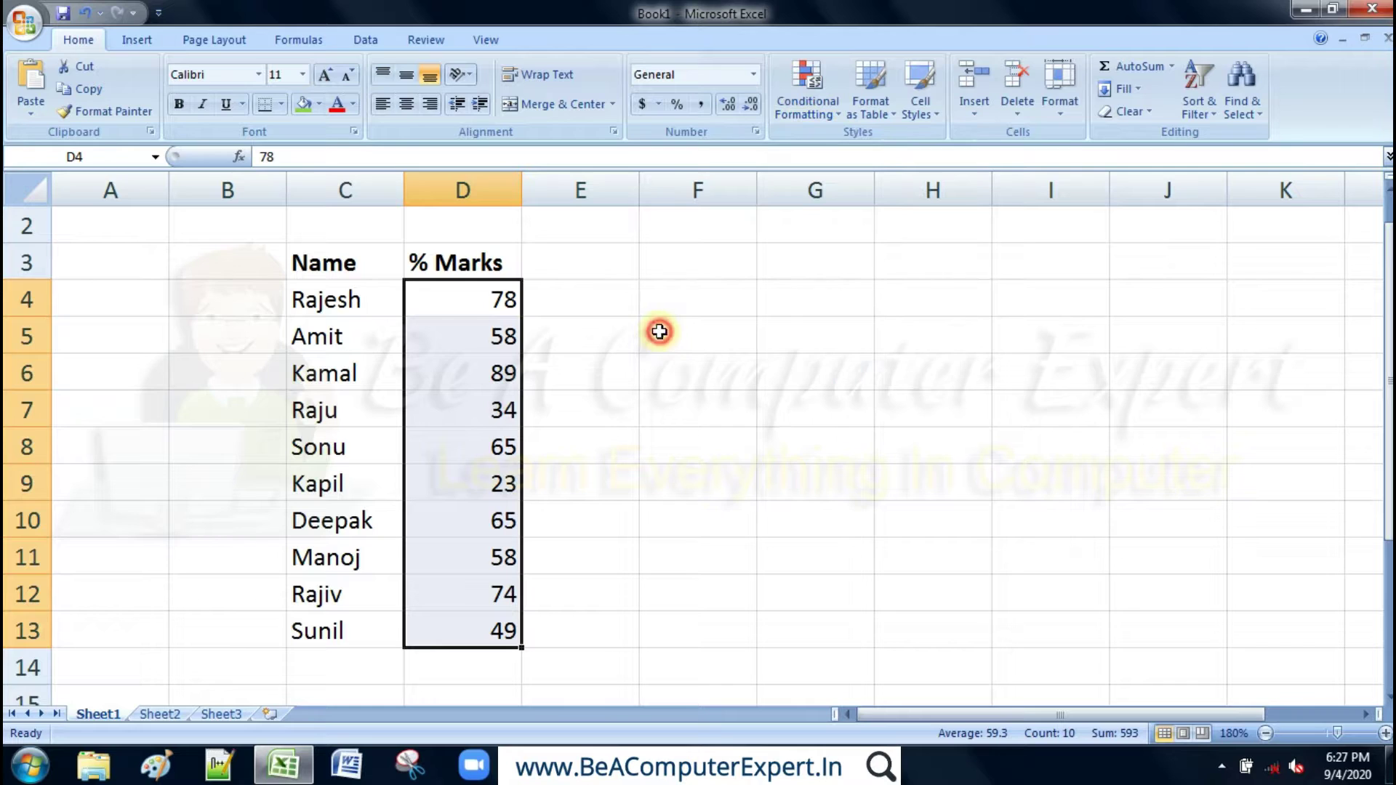
{"action": "left_click", "coordinate": [302, 300]}
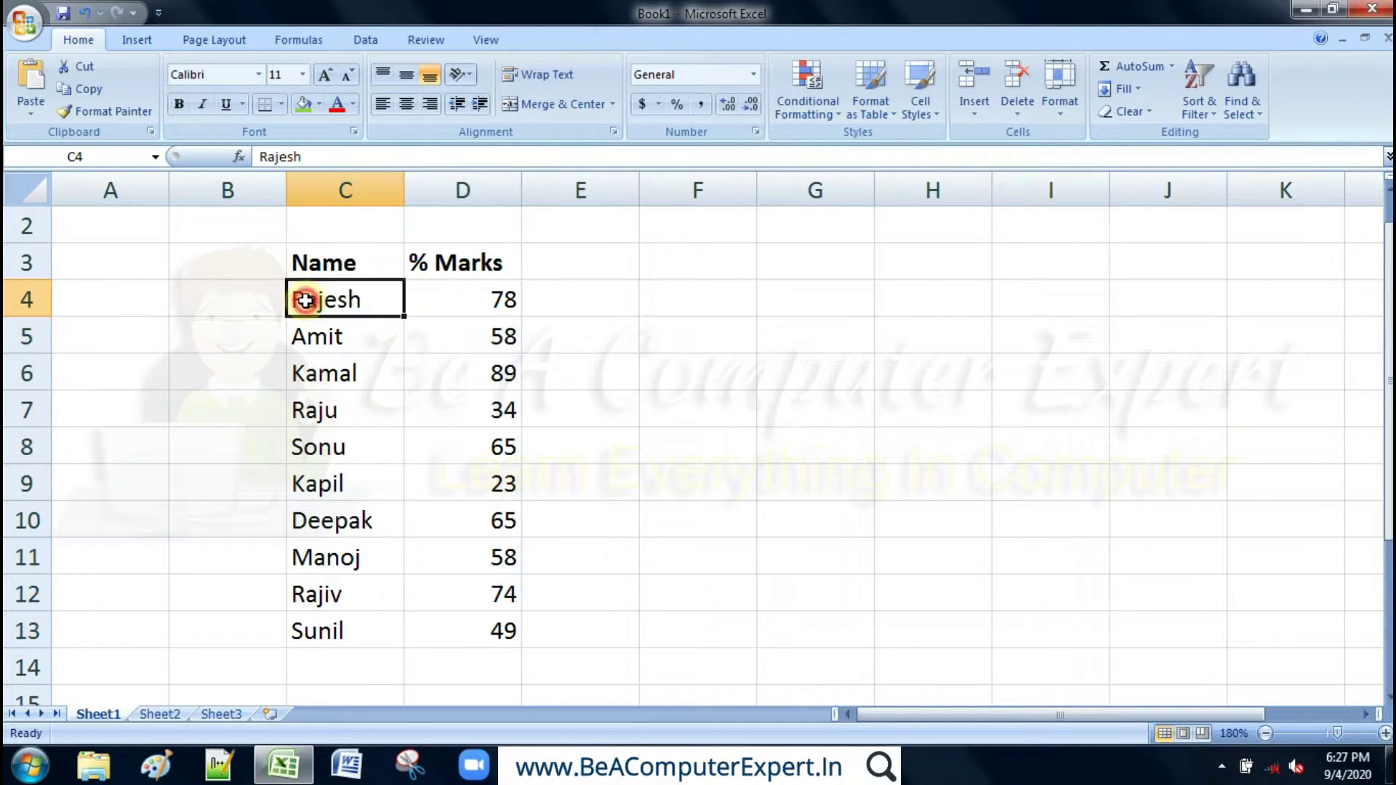
{"action": "left_click", "coordinate": [317, 633], "text": "shift"}
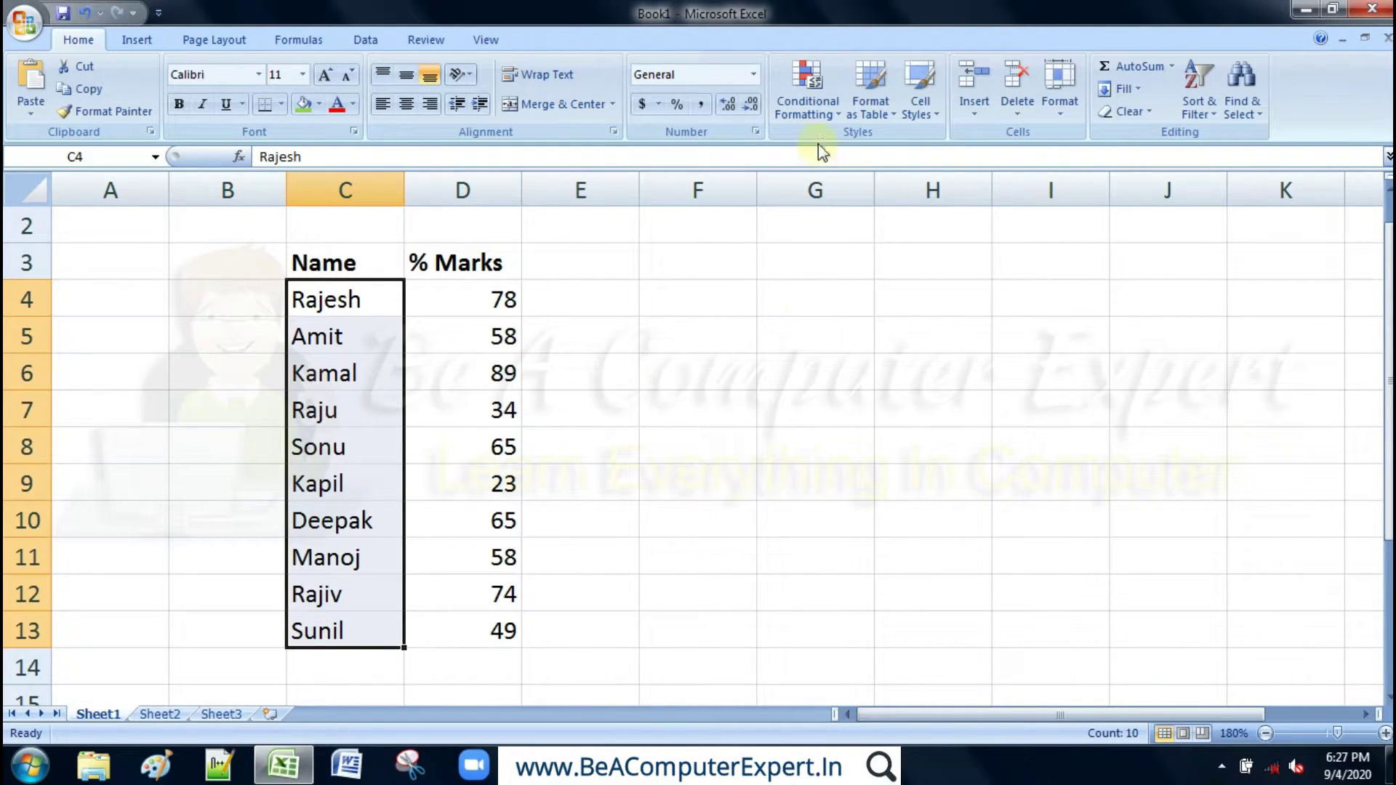
{"action": "left_click", "coordinate": [818, 108]}
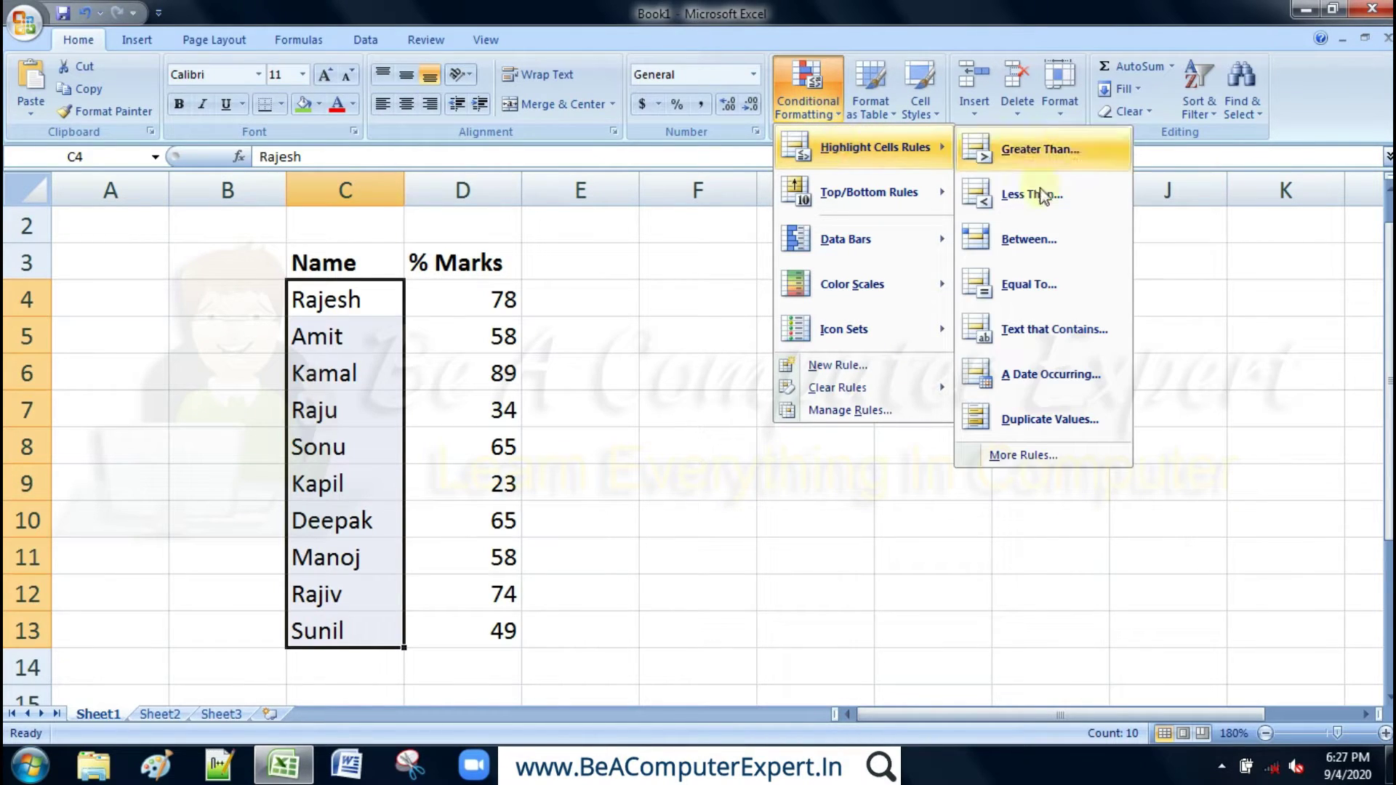
- Preview Text that Contains matches for r, Ra, sh and esh on the names, then cancel
{"action": "left_click", "coordinate": [1038, 328]}
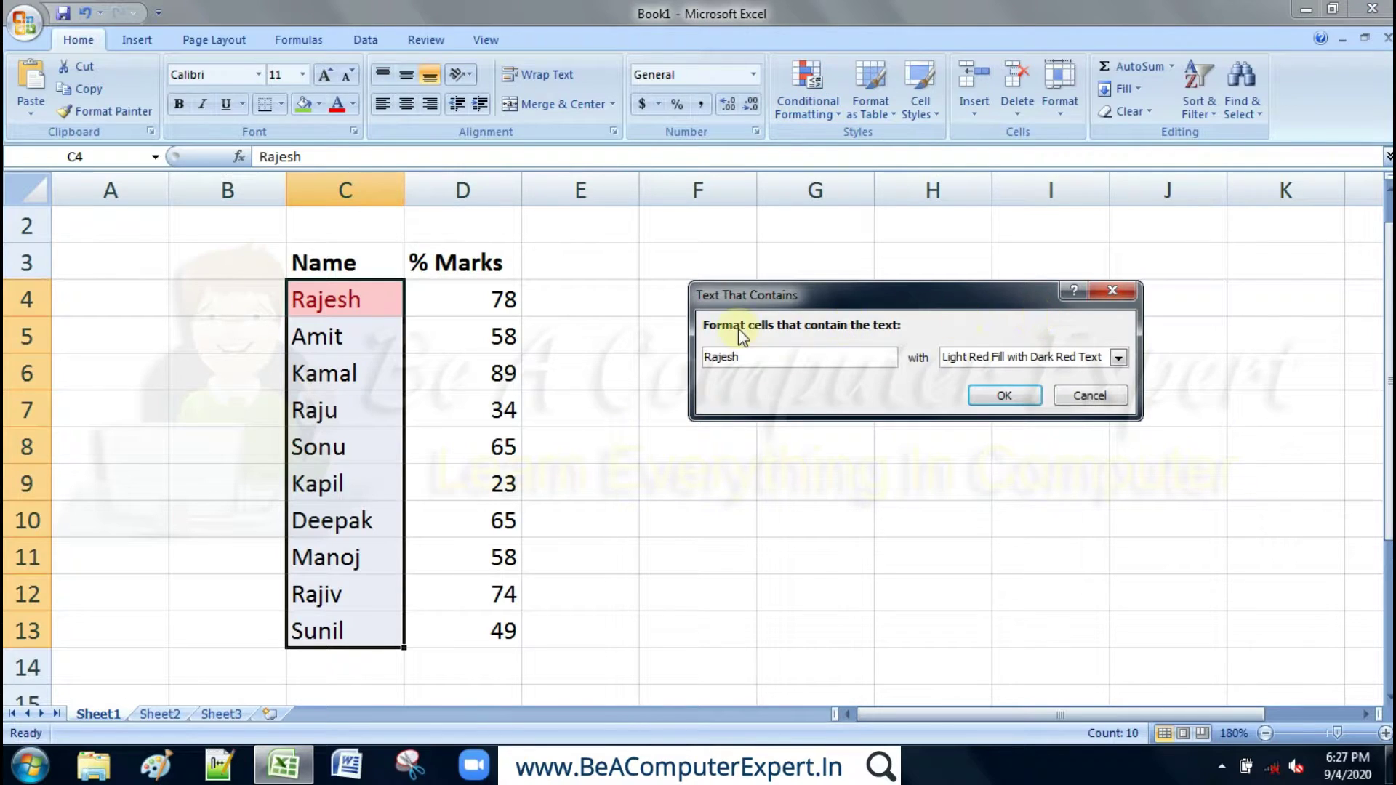
{"action": "left_click_drag", "start_coordinate": [755, 362], "coordinate": [661, 369]}
{"action": "key", "text": "BackSpace"}
{"action": "type", "text": "r"}
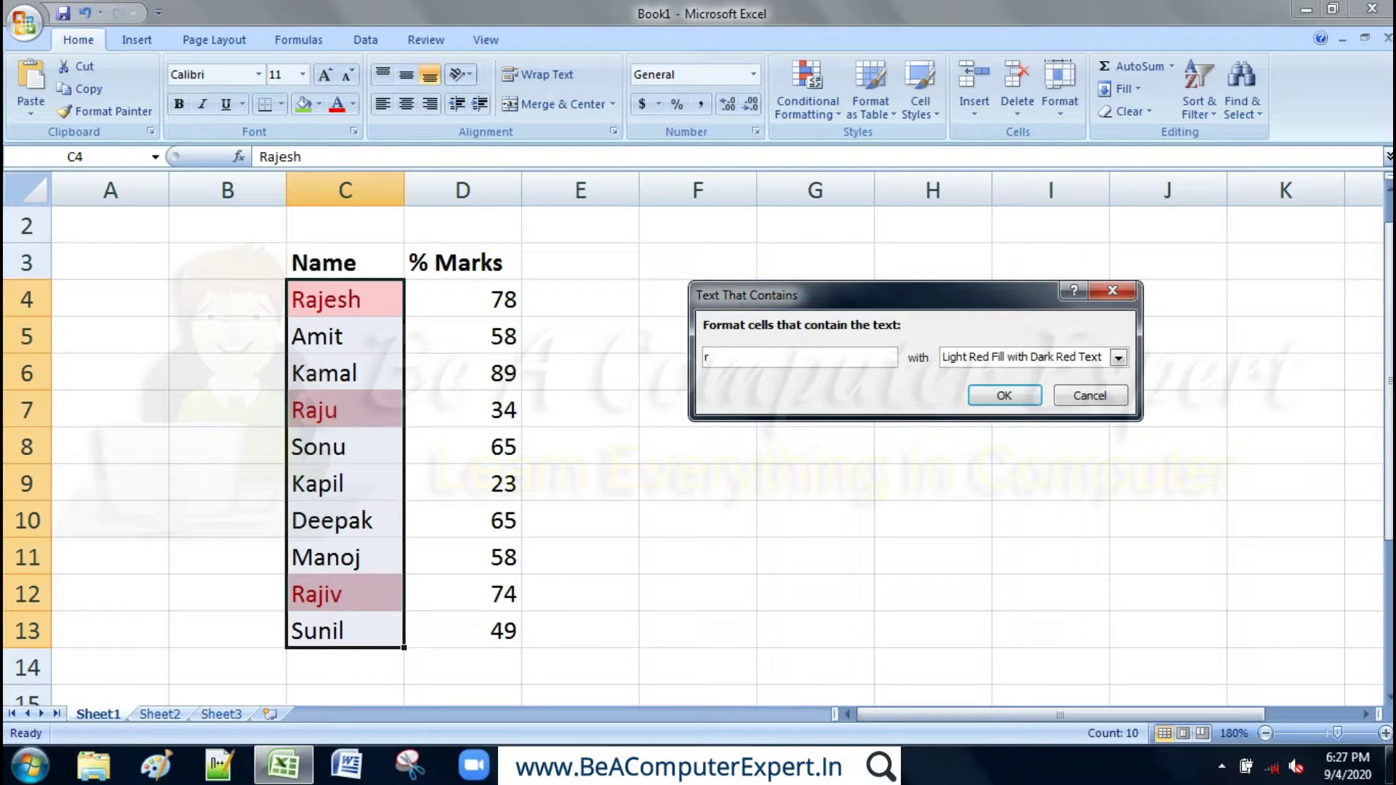
{"action": "key", "text": "BackSpace"}
{"action": "type", "text": "Ra"}
{"action": "key", "text": "BackSpace"}
{"action": "key", "text": "BackSpace"}
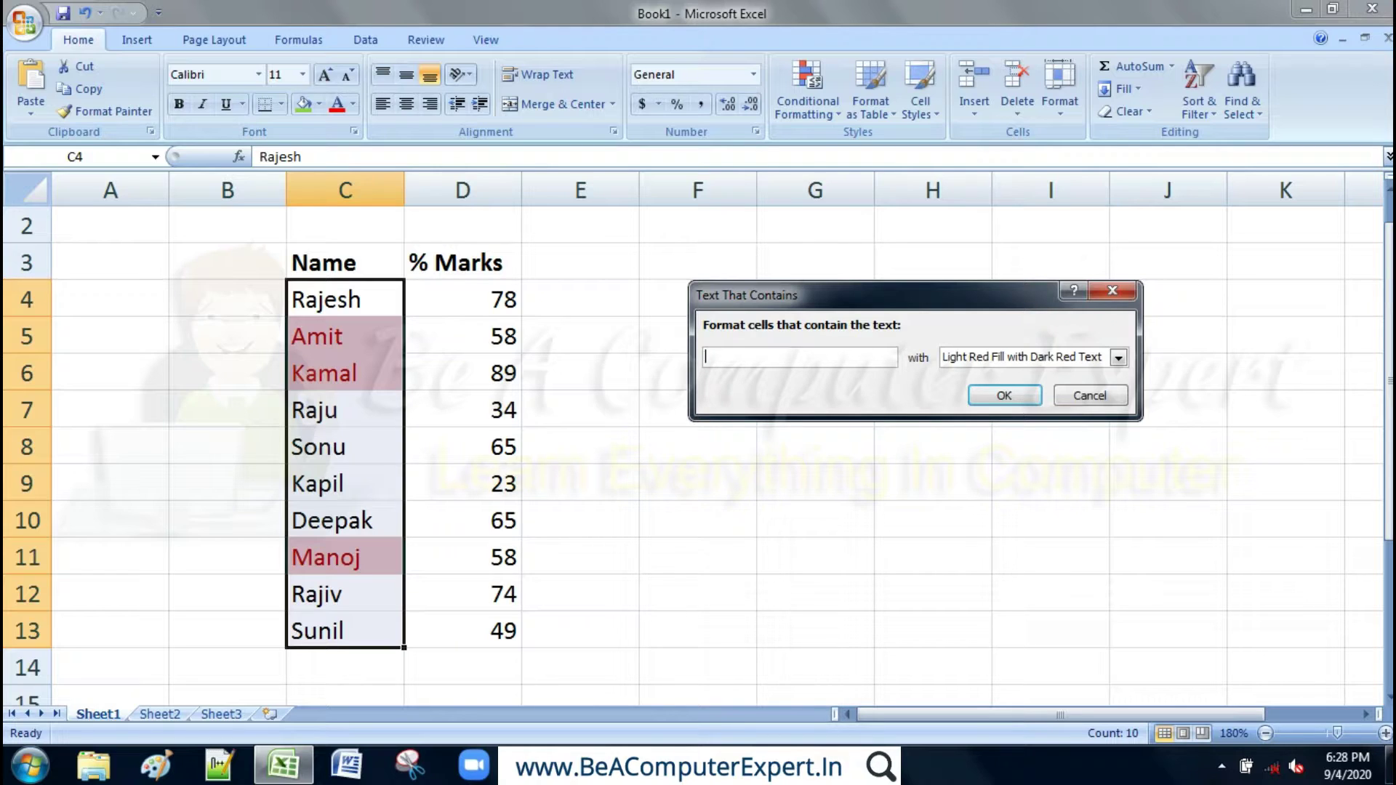
{"action": "type", "text": "sh"}
{"action": "key", "text": "BackSpace"}
{"action": "key", "text": "BackSpace"}
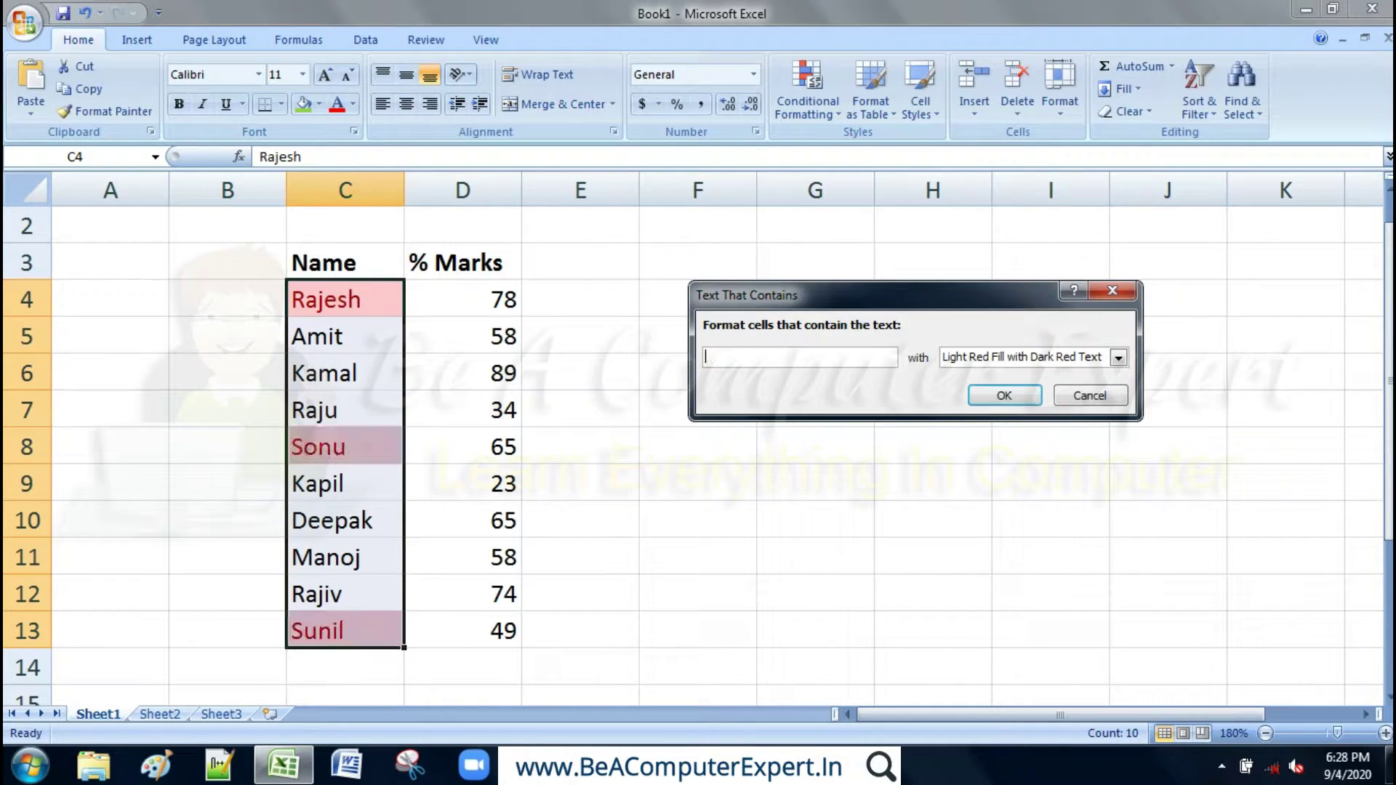
{"action": "type", "text": "esh"}
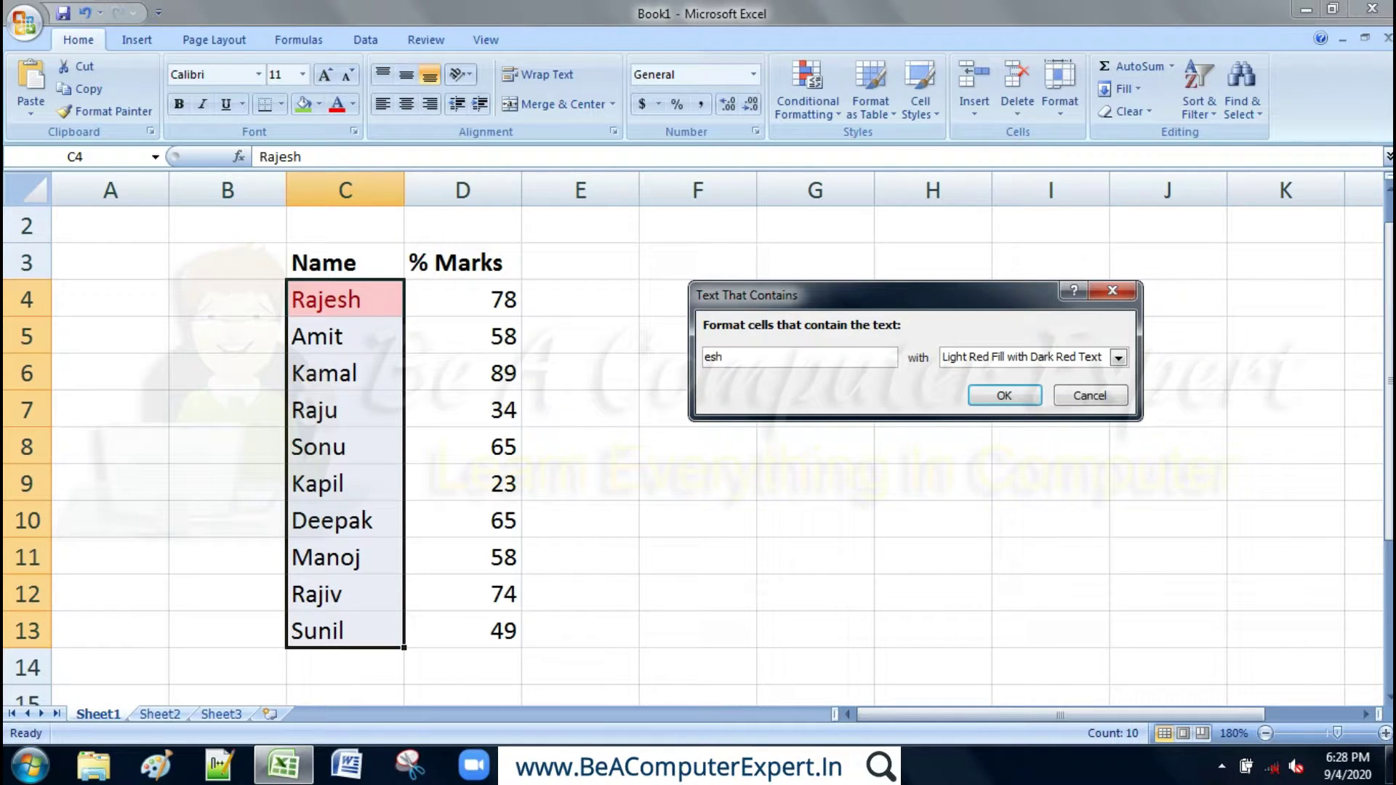
{"action": "key", "text": "BackSpace"}
{"action": "key", "text": "BackSpace"}
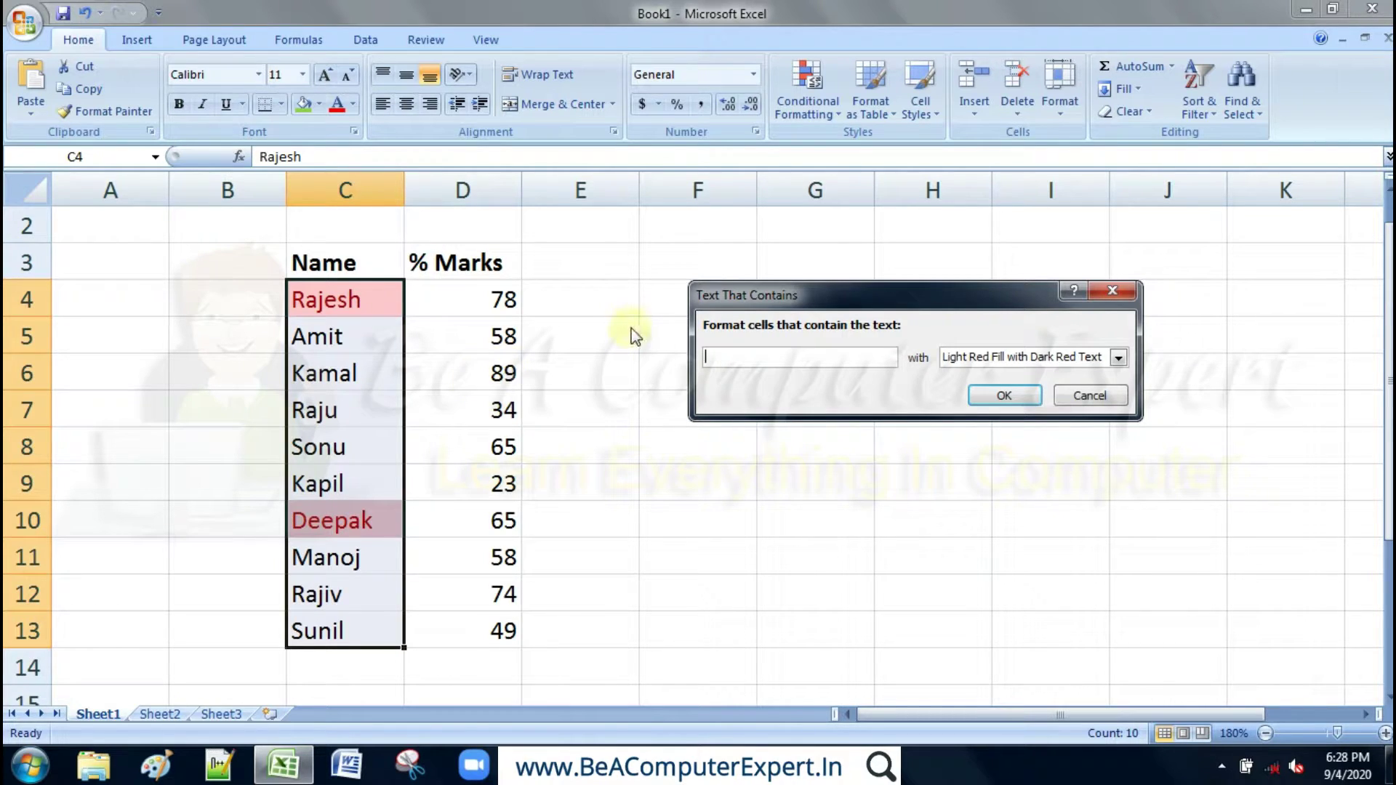
{"action": "left_click", "coordinate": [1091, 397]}
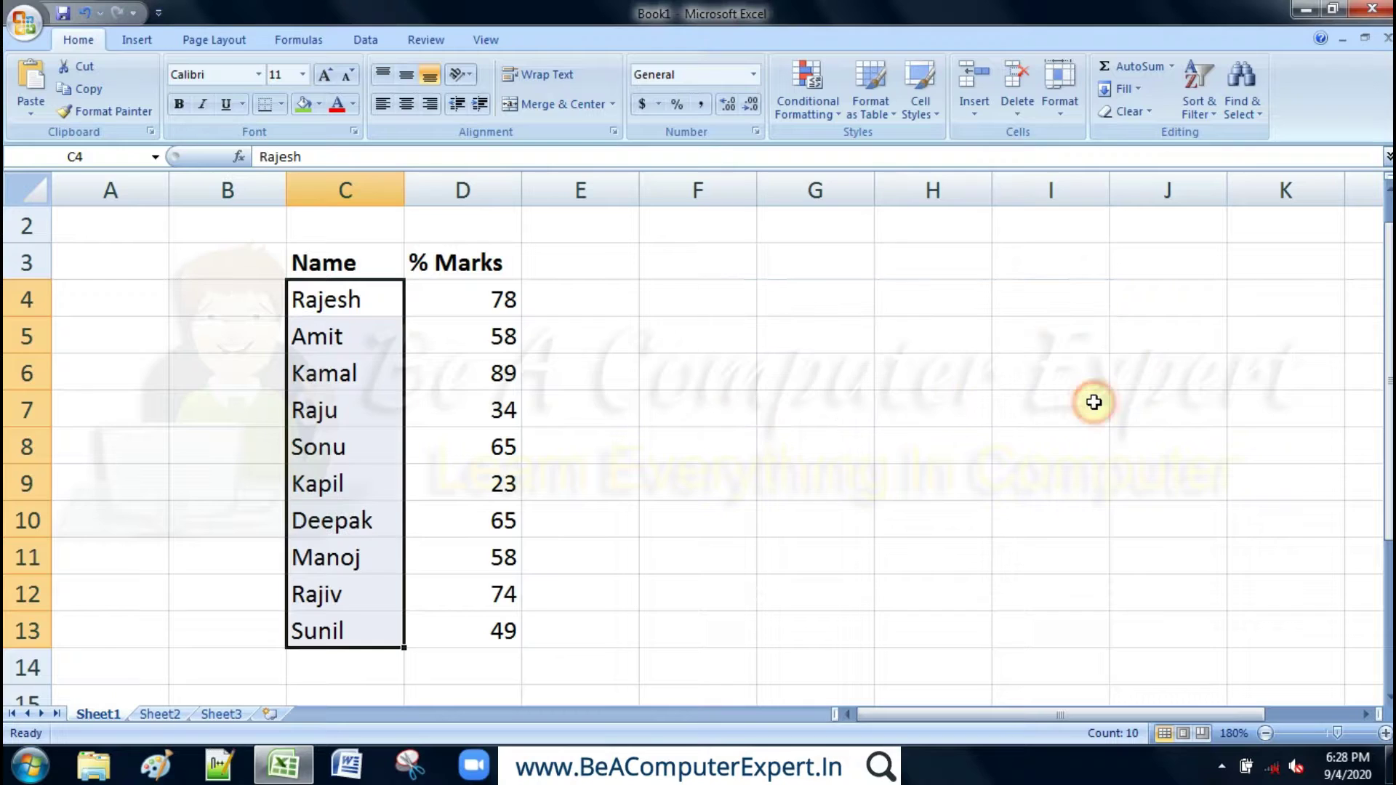
{"action": "left_click", "coordinate": [813, 103]}
{"action": "mouse_move", "coordinate": [874, 147]}
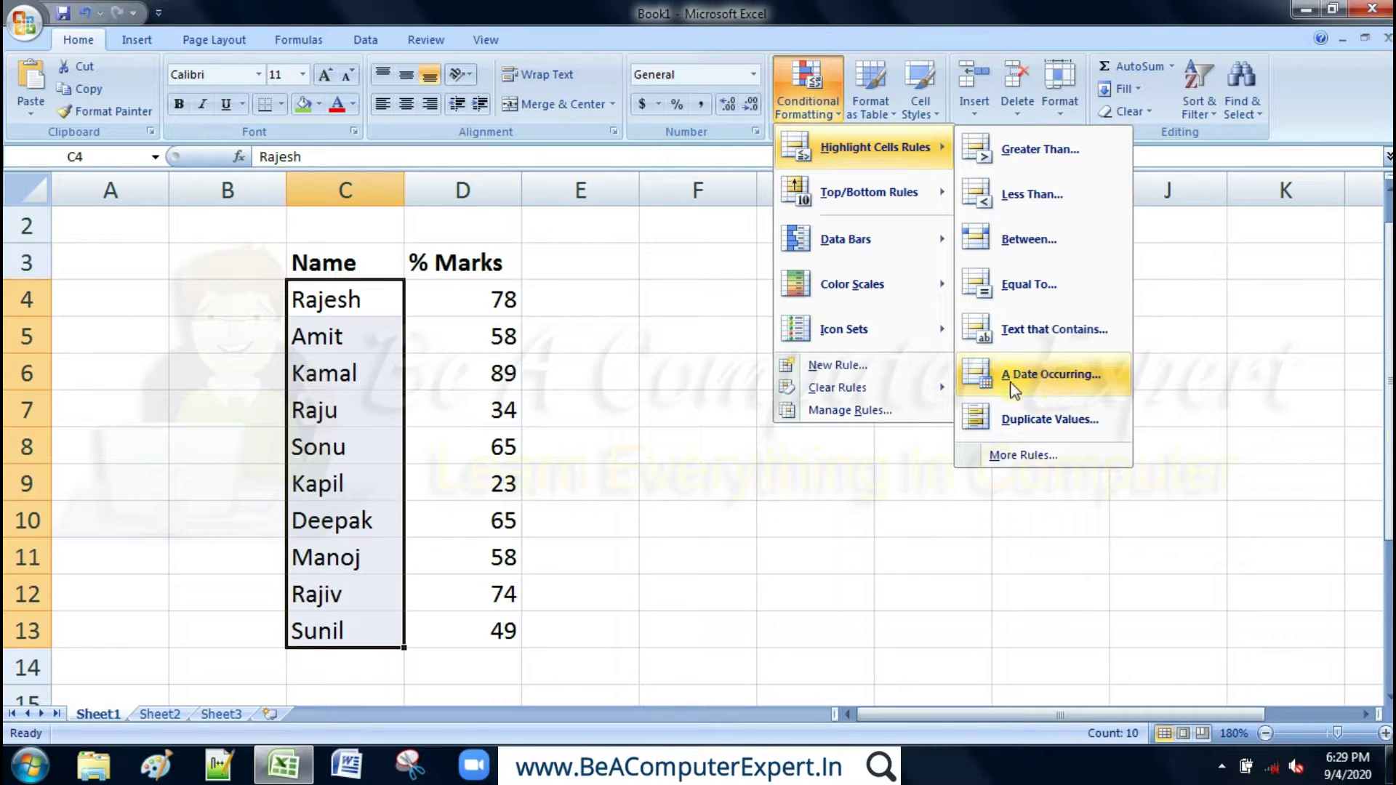
{"action": "left_click", "coordinate": [649, 336]}
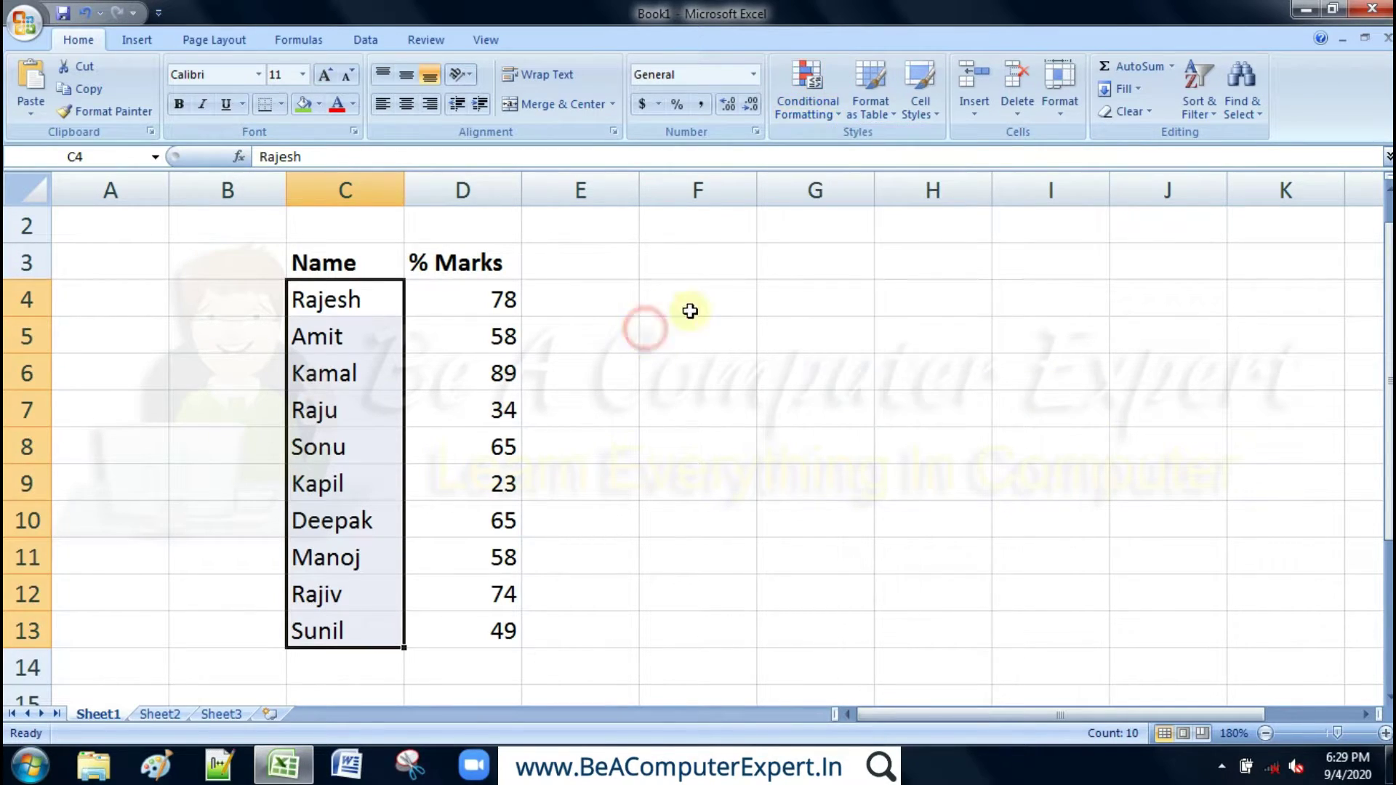
{"action": "left_click", "coordinate": [700, 284]}
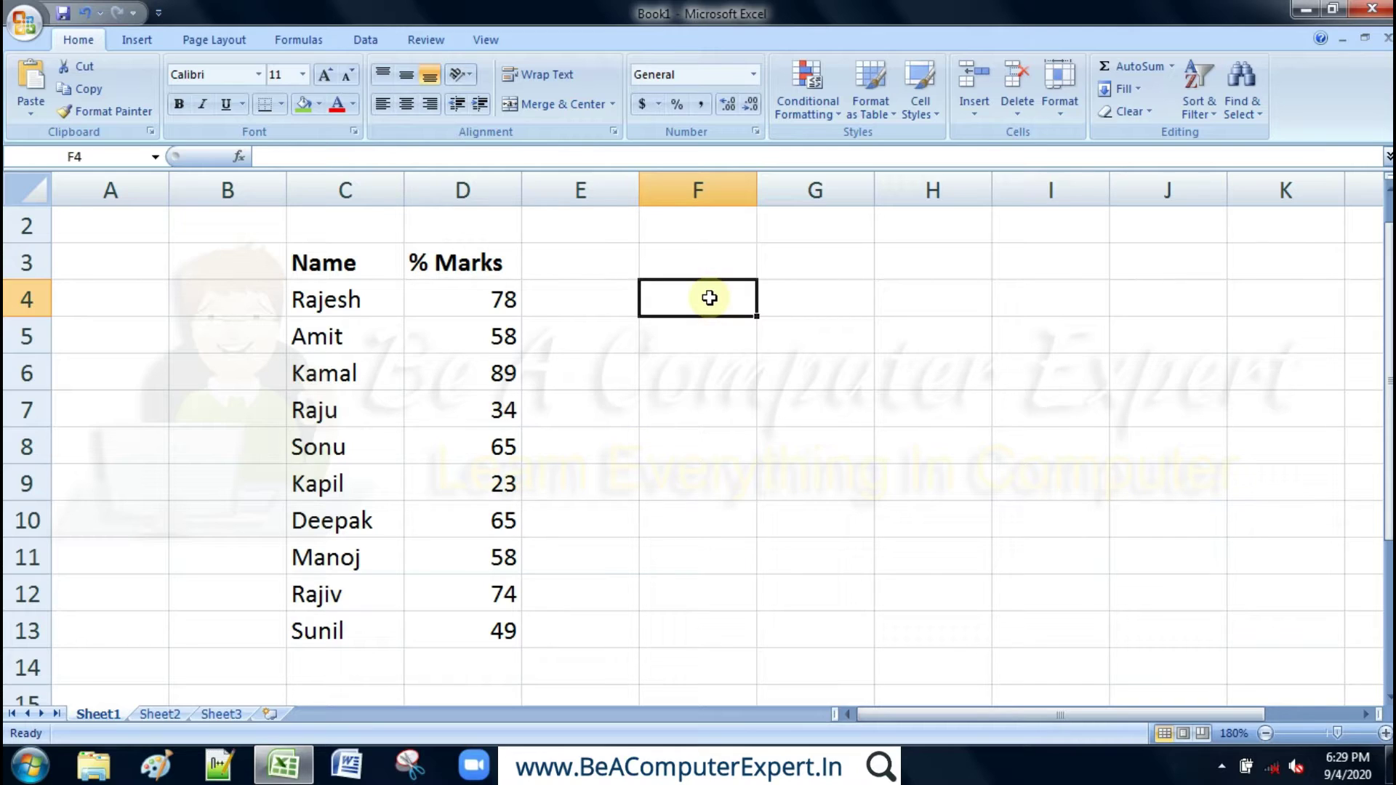
- Enter 9/2/2020 in F4, fill the series down to 9/12/2020 in F14, and widen column F
{"action": "type", "text": "9"}
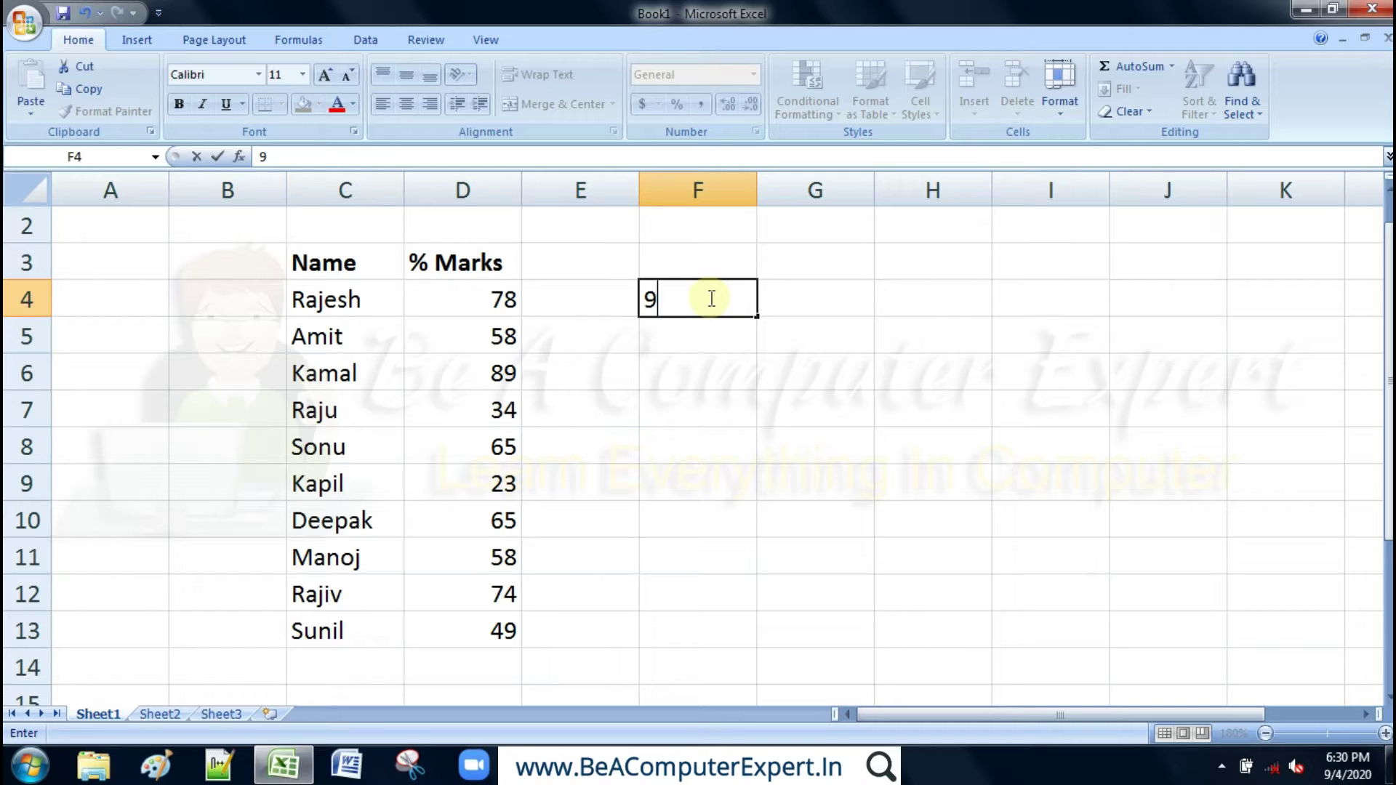
{"action": "type", "text": "/2"}
{"action": "type", "text": "/2020"}
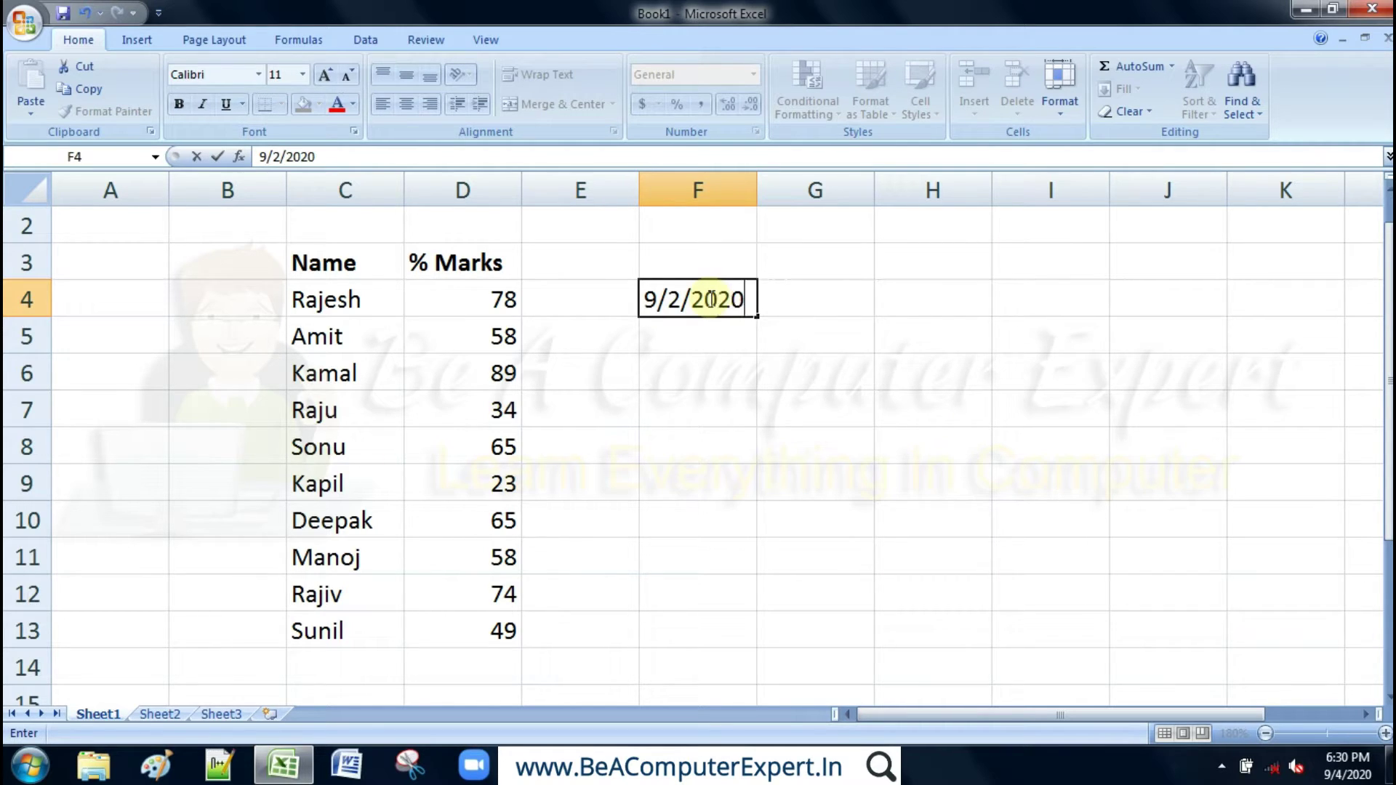
{"action": "key", "text": "Return"}
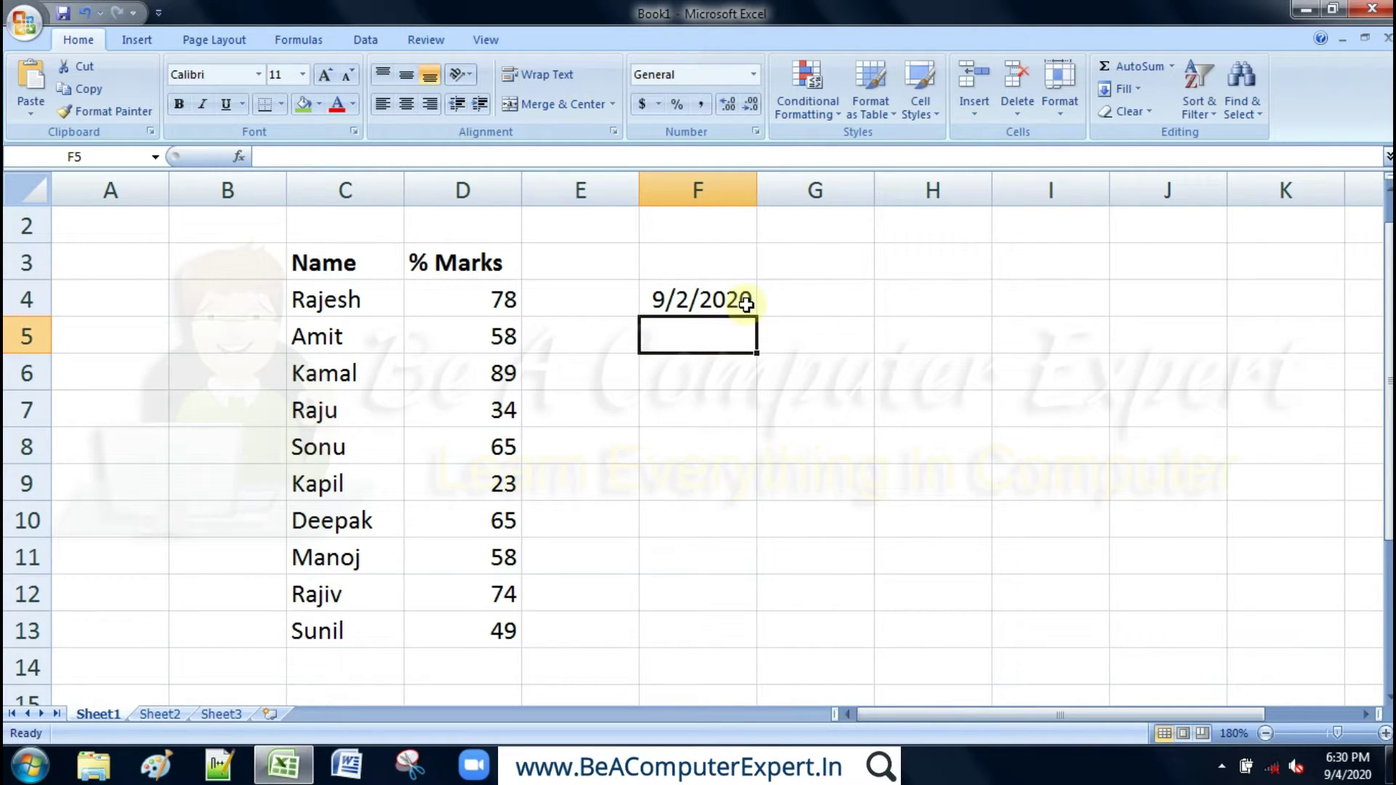
{"action": "left_click", "coordinate": [746, 302]}
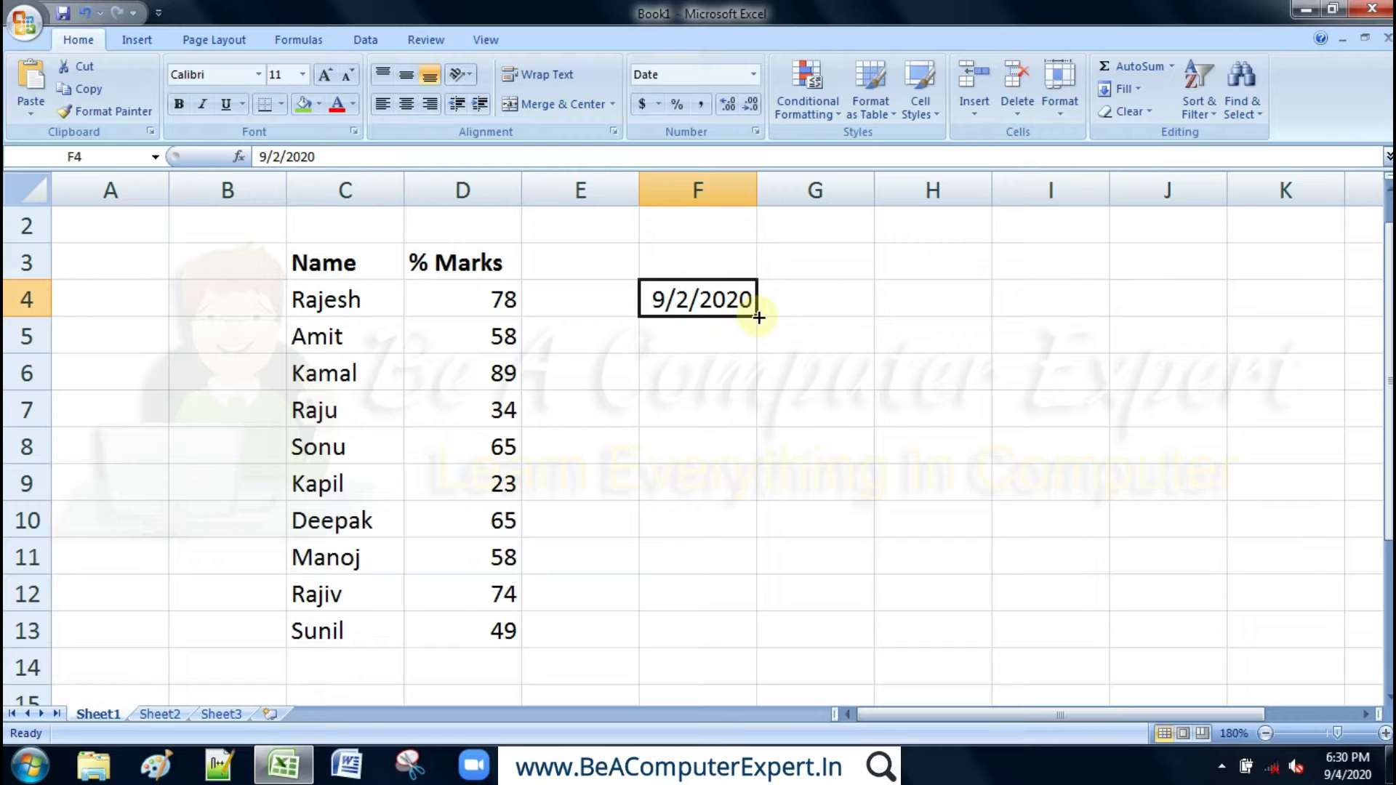
{"action": "left_click_drag", "start_coordinate": [758, 318], "coordinate": [759, 654]}
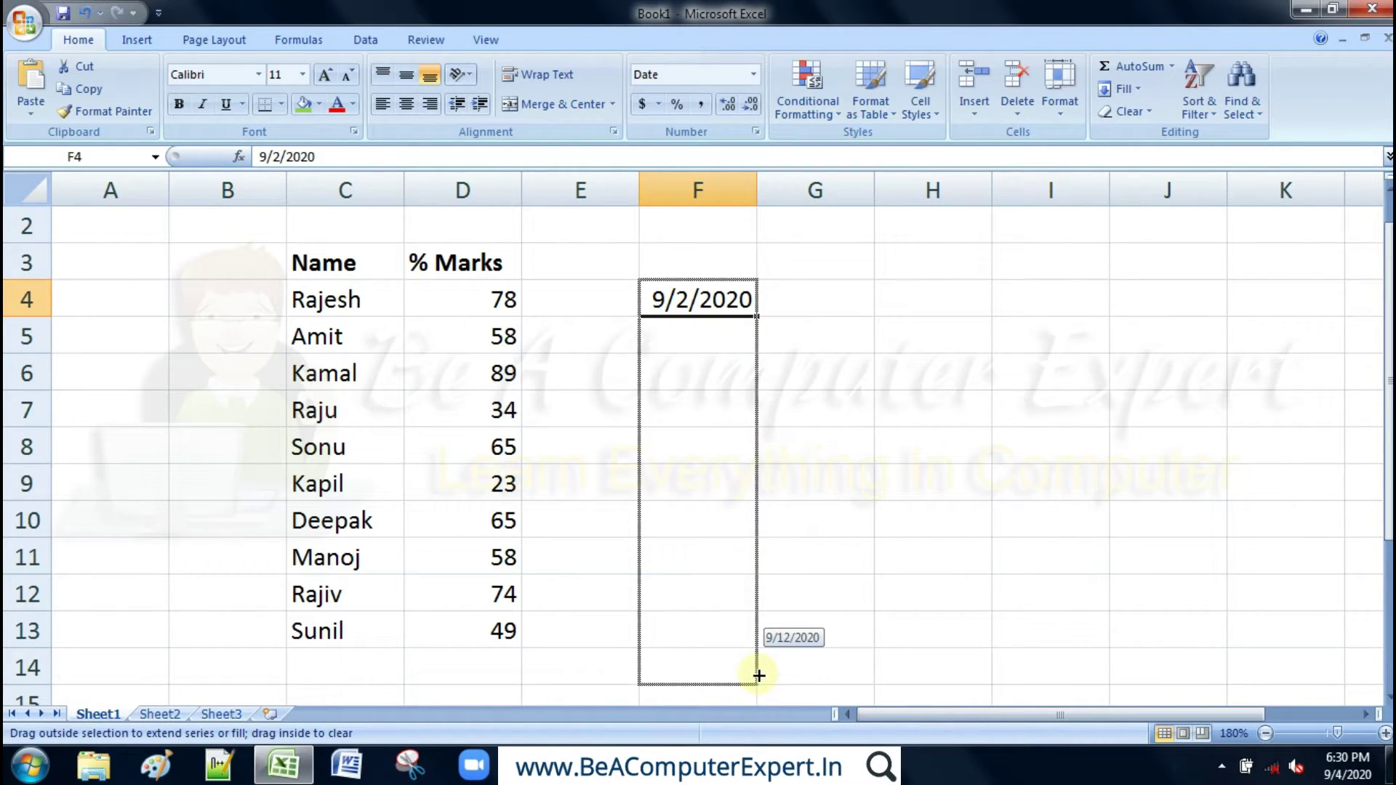
{"action": "left_click_drag", "start_coordinate": [760, 654], "coordinate": [758, 674]}
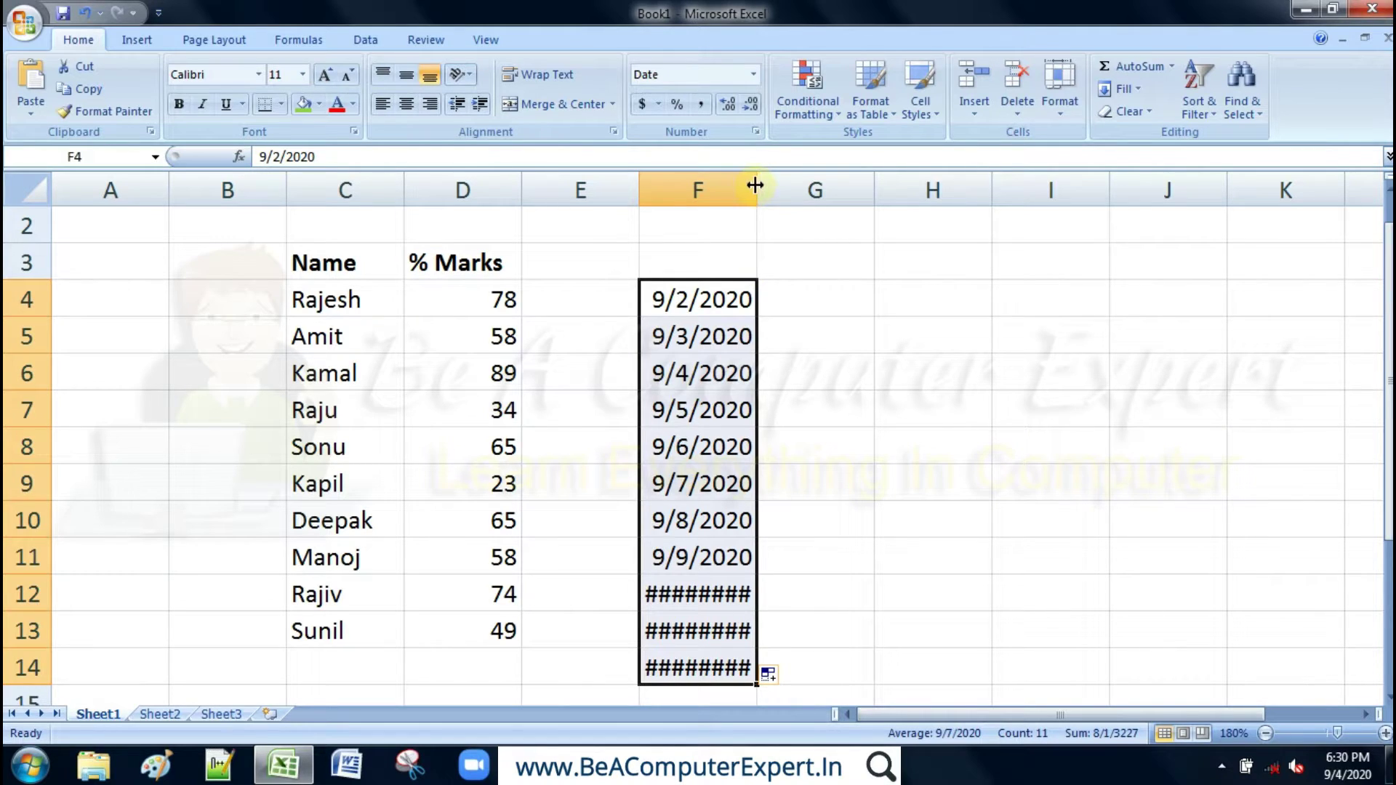
{"action": "left_click_drag", "start_coordinate": [756, 187], "coordinate": [792, 186]}
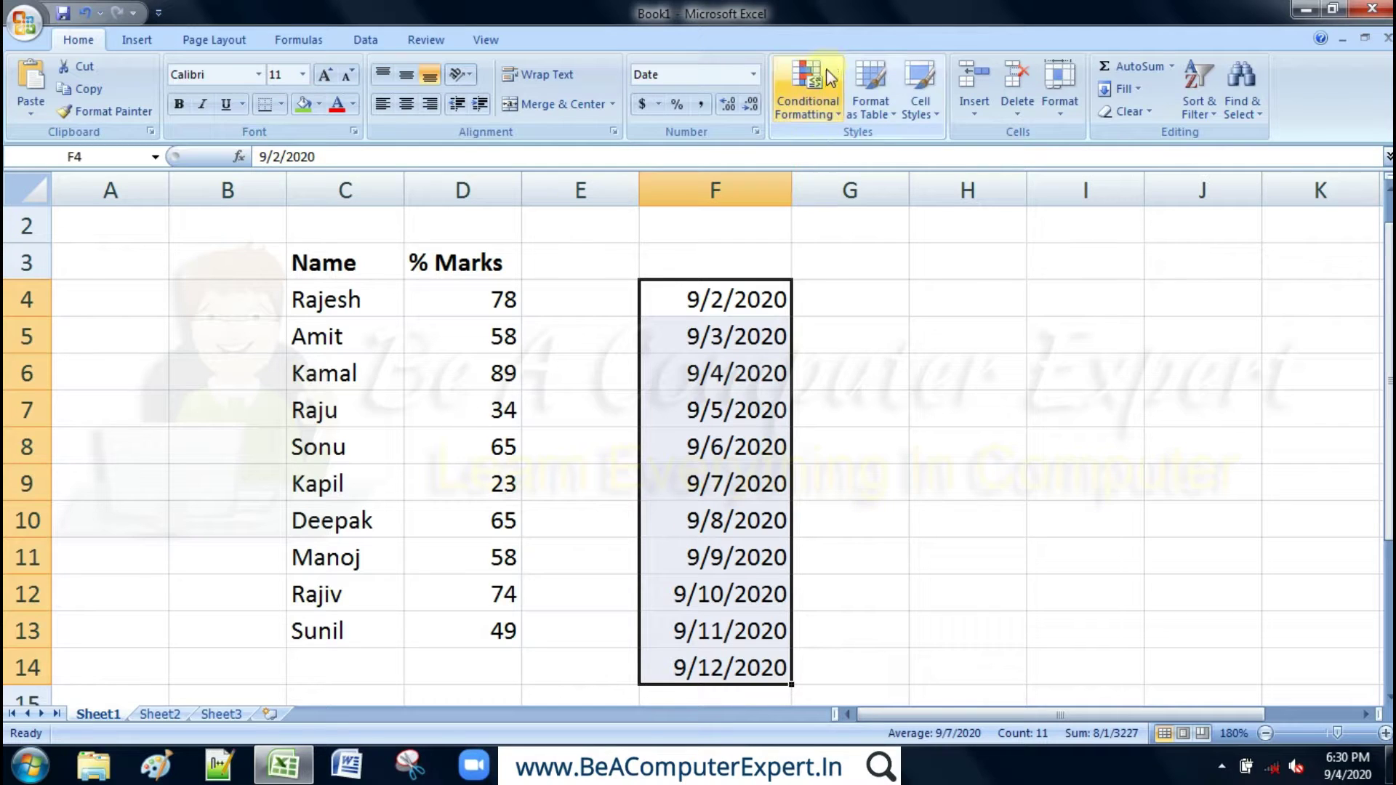
- Start an A Date Occurring rule for the dates and try the Yesterday and Today periods
{"action": "left_click", "coordinate": [822, 110]}
{"action": "mouse_move", "coordinate": [875, 147]}
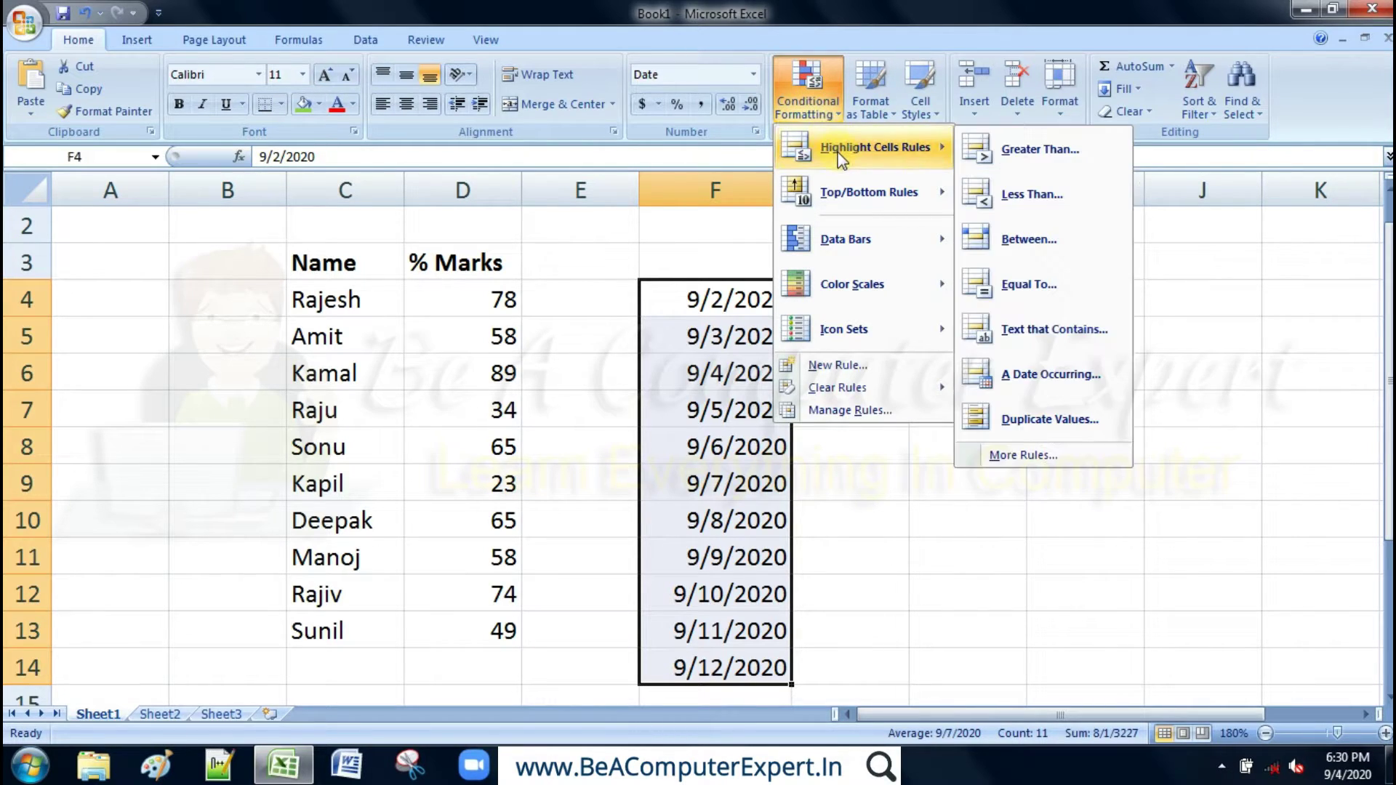
{"action": "left_click", "coordinate": [1040, 384]}
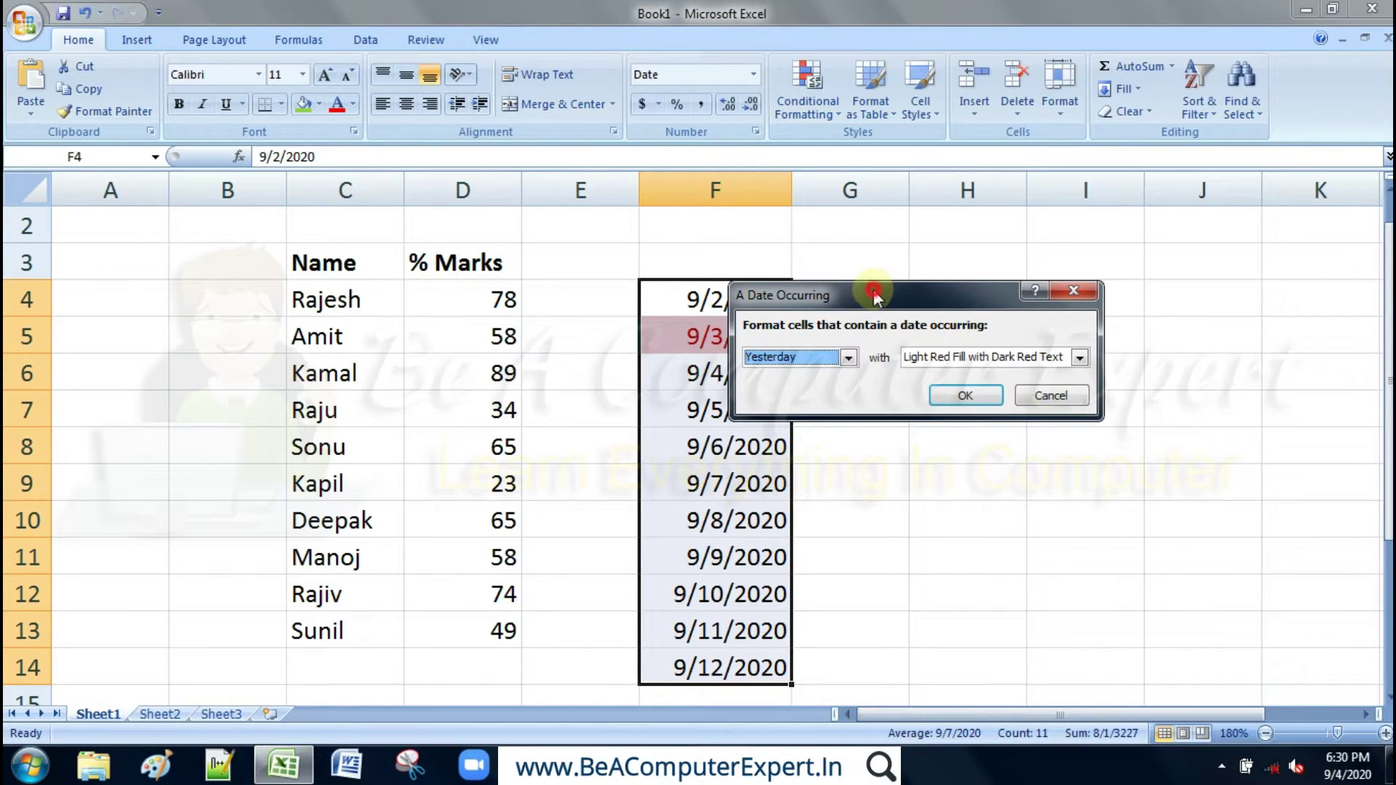
{"action": "left_click_drag", "start_coordinate": [874, 289], "coordinate": [1030, 284]}
{"action": "left_click", "coordinate": [1005, 354]}
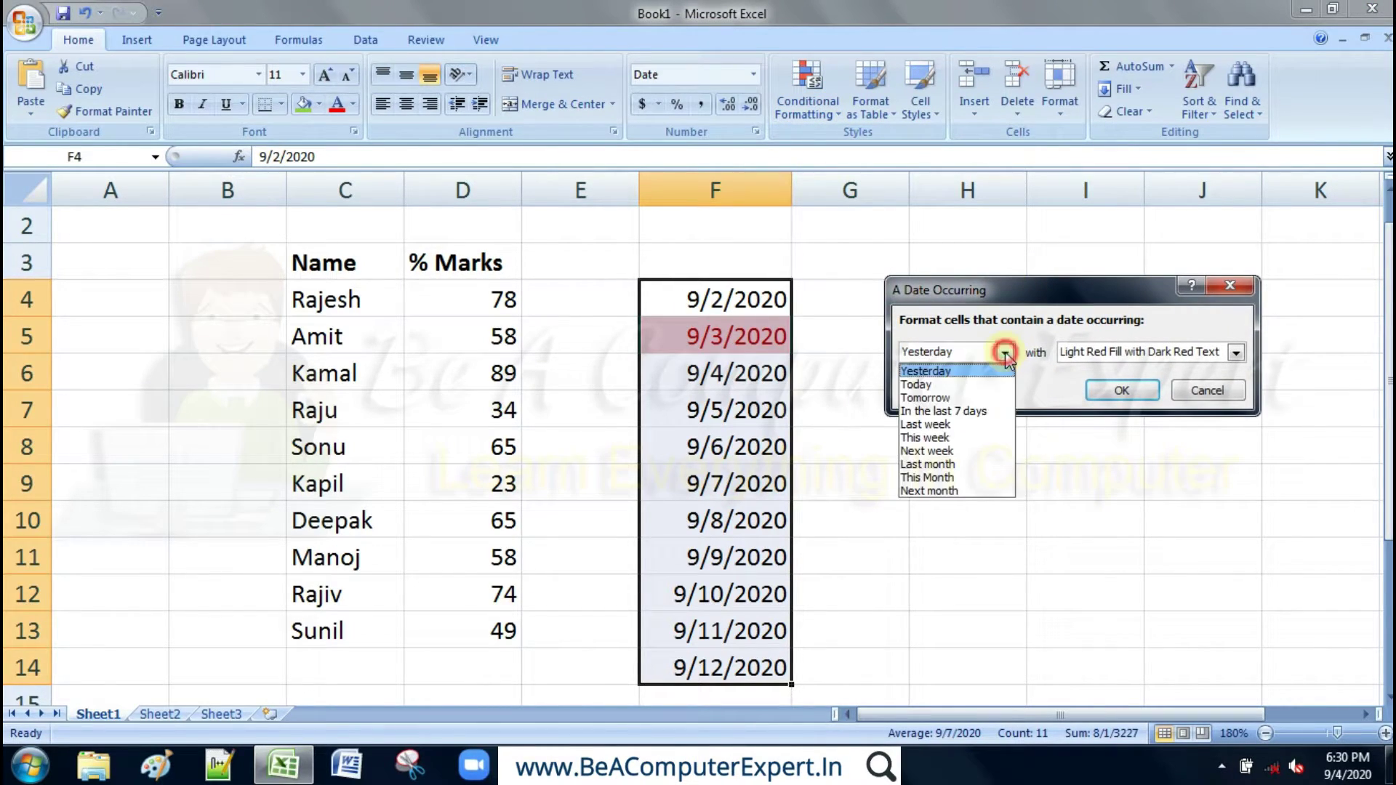
{"action": "left_click", "coordinate": [960, 371]}
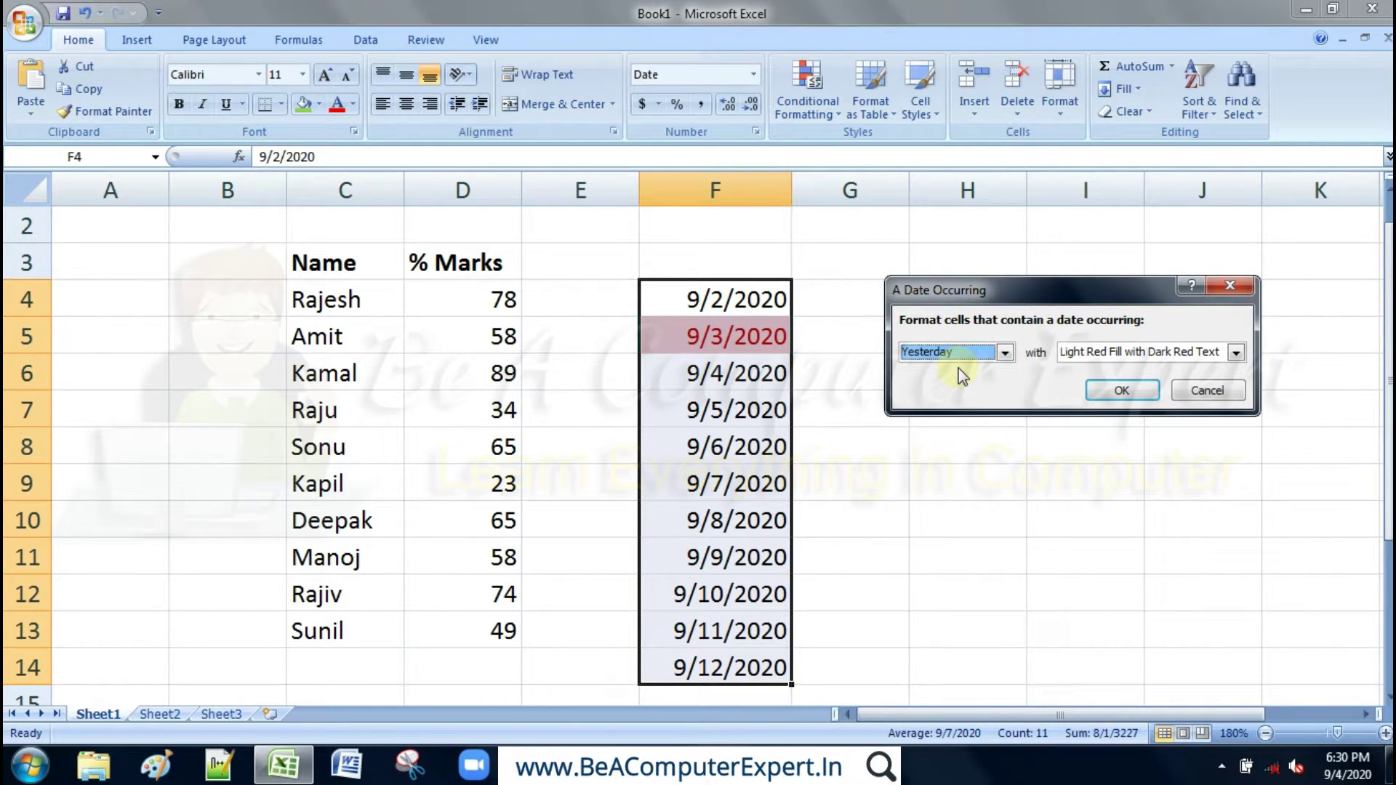
{"action": "left_click", "coordinate": [959, 355]}
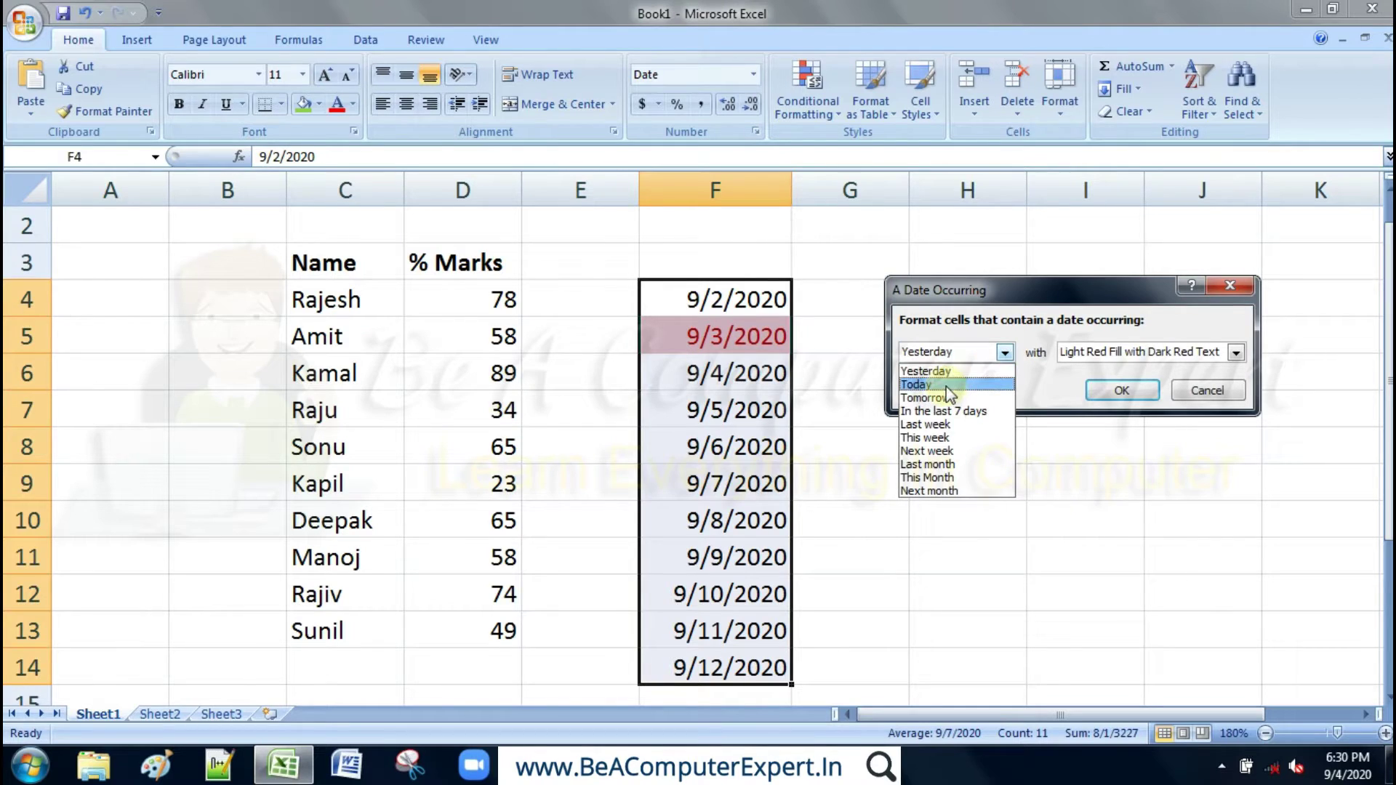
{"action": "left_click", "coordinate": [947, 387]}
- Preview the Tomorrow, Last week, This week and Next week periods, then cancel the rule
{"action": "left_click", "coordinate": [947, 354]}
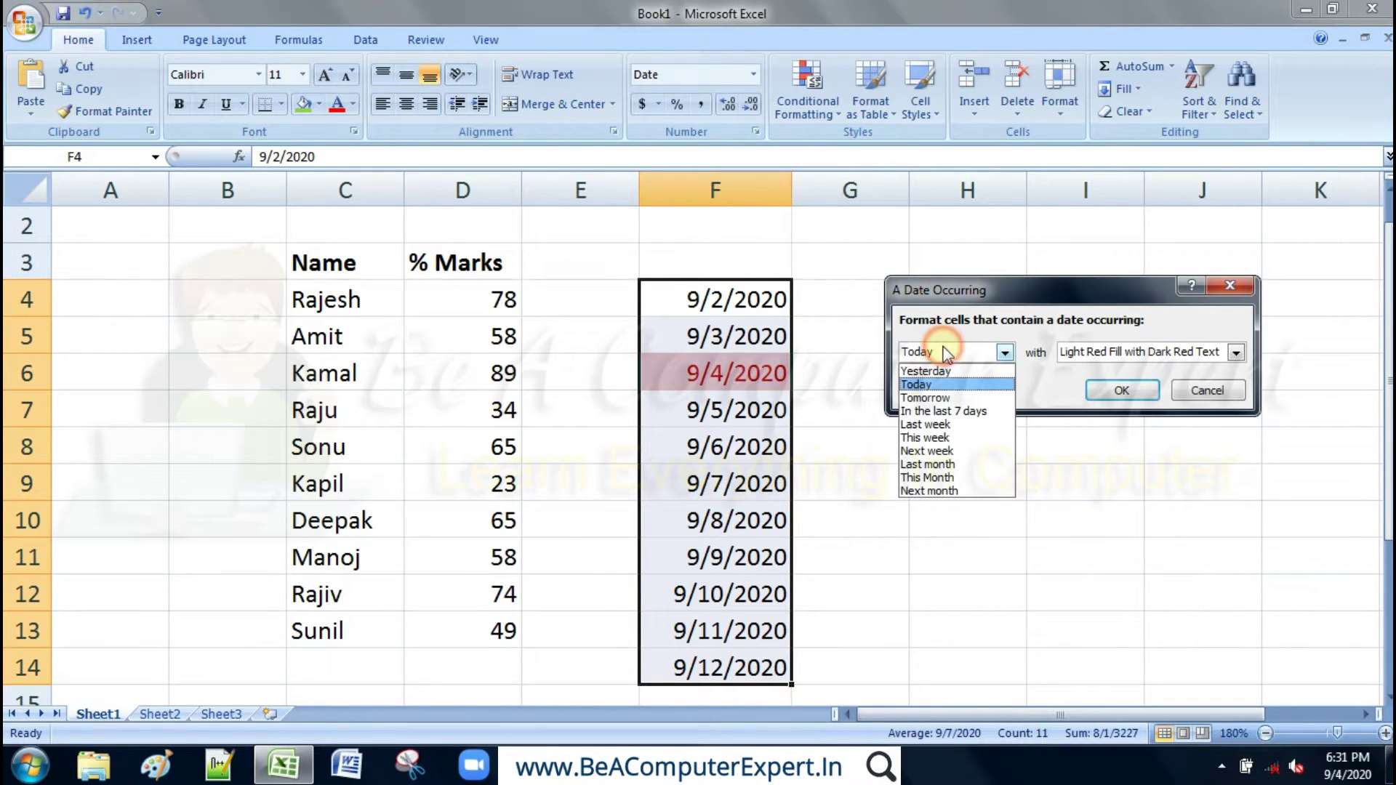
{"action": "left_click", "coordinate": [938, 399]}
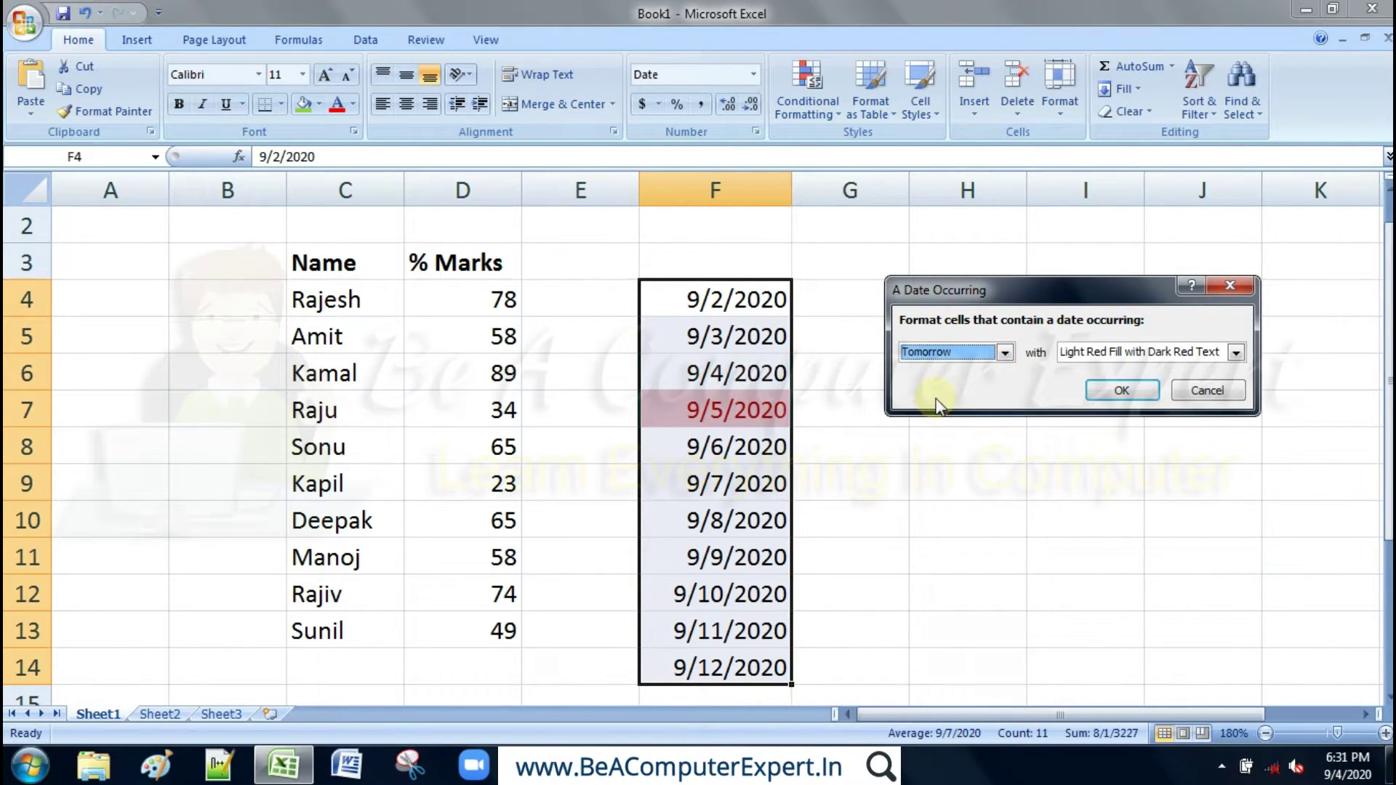
{"action": "left_click", "coordinate": [941, 352]}
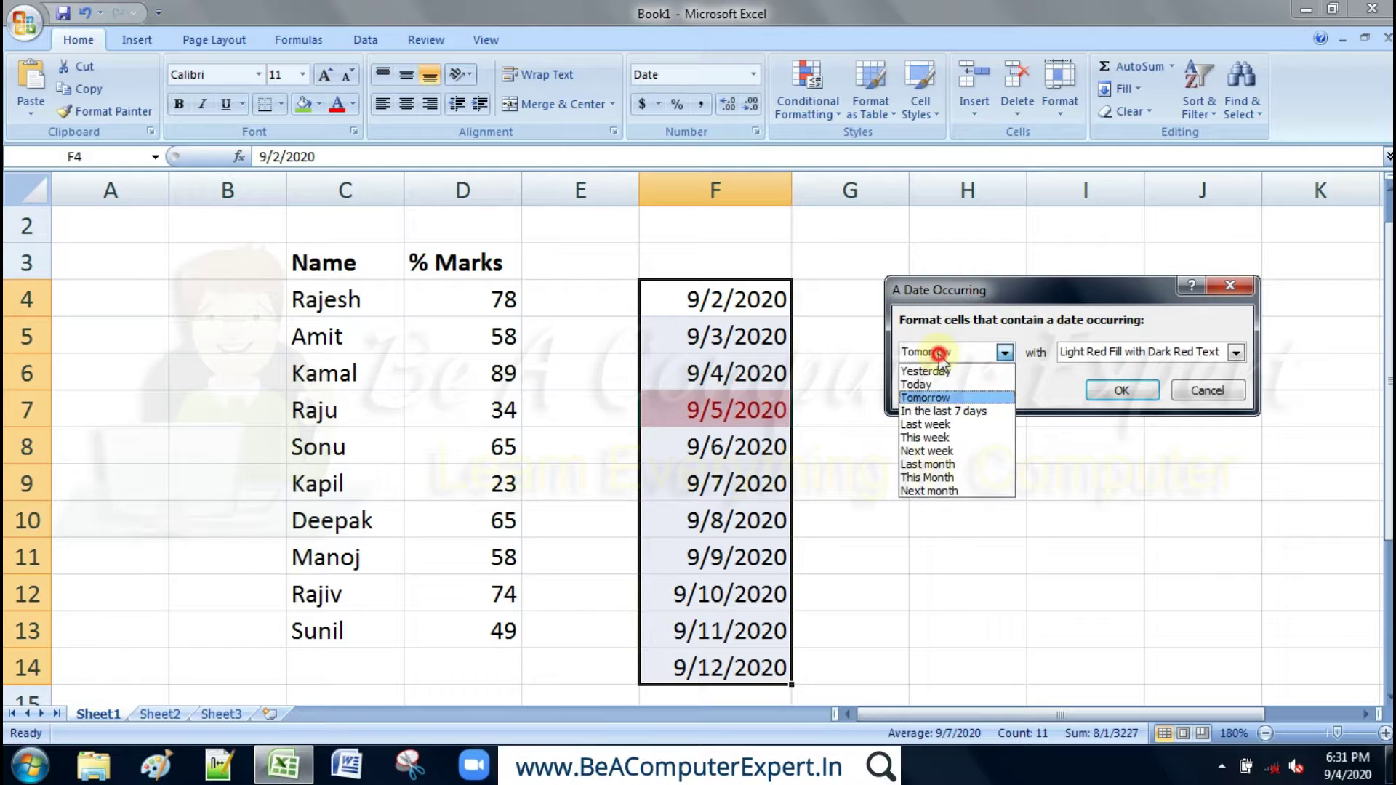
{"action": "left_click", "coordinate": [932, 425]}
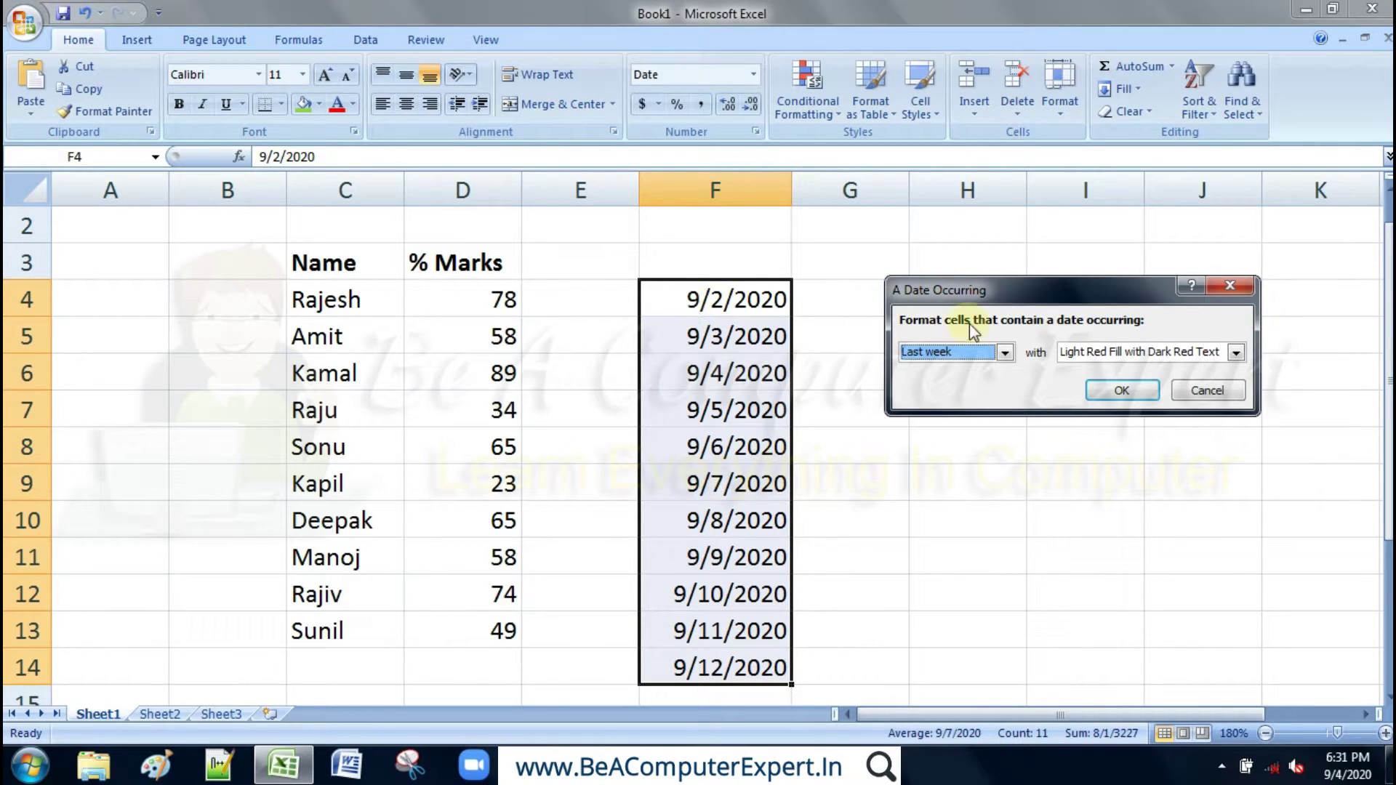
{"action": "left_click", "coordinate": [962, 351]}
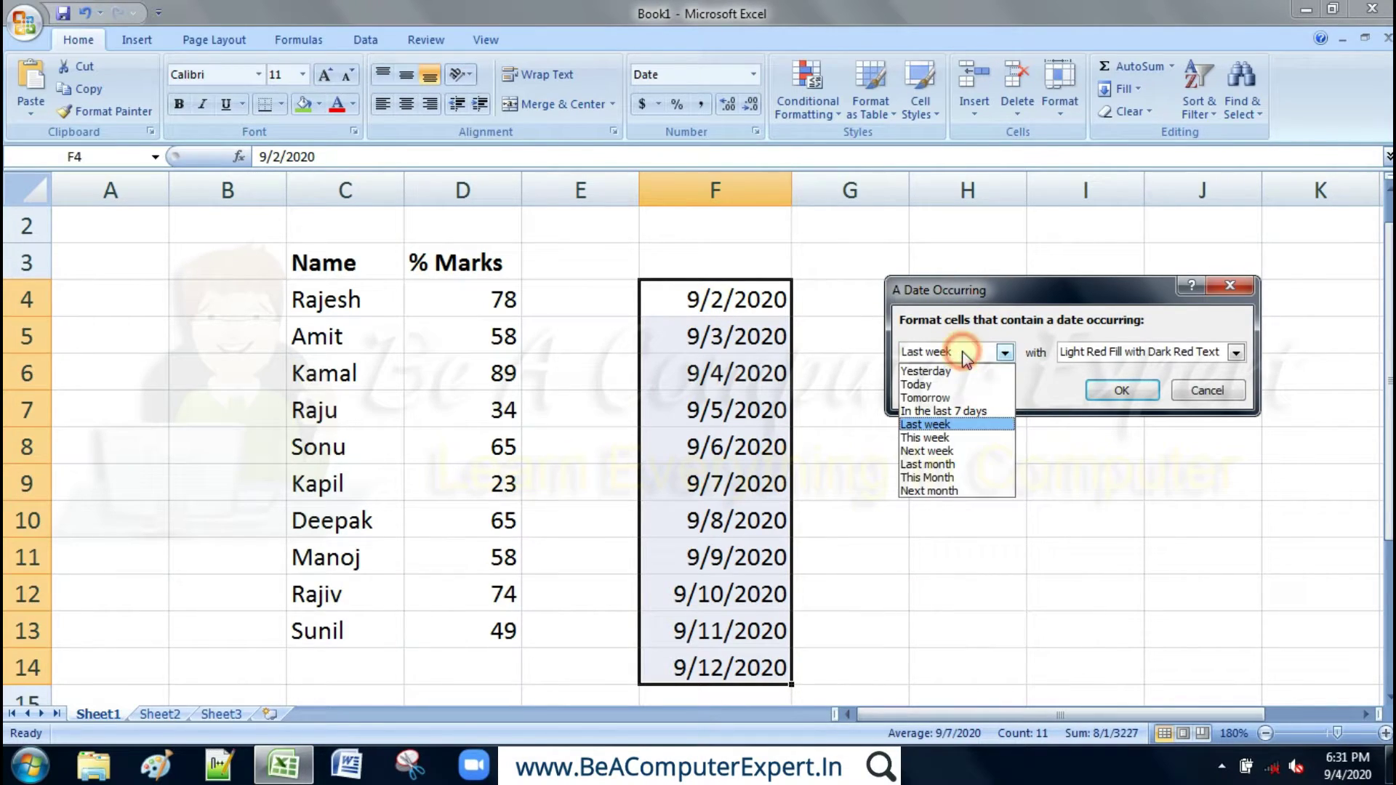
{"action": "left_click", "coordinate": [944, 438]}
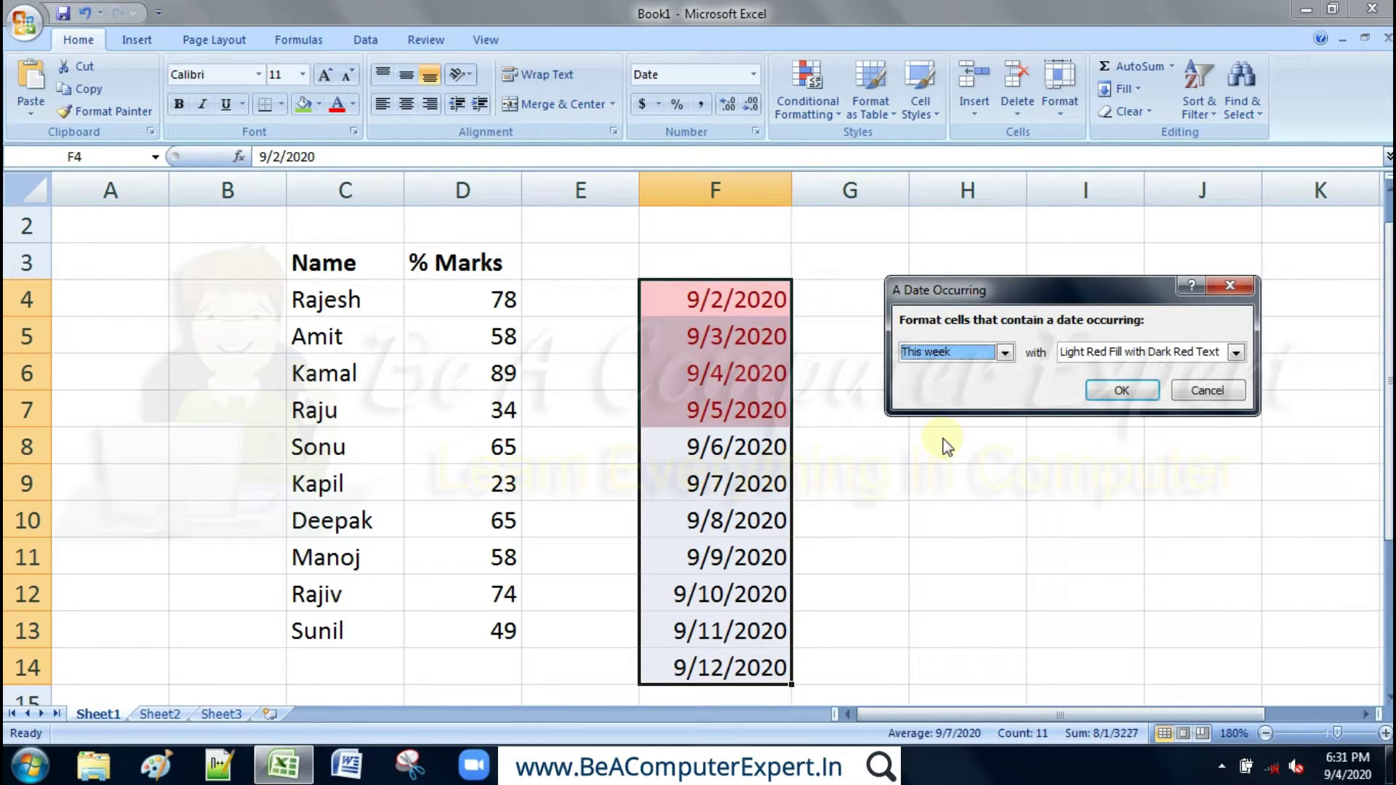
{"action": "left_click", "coordinate": [943, 354]}
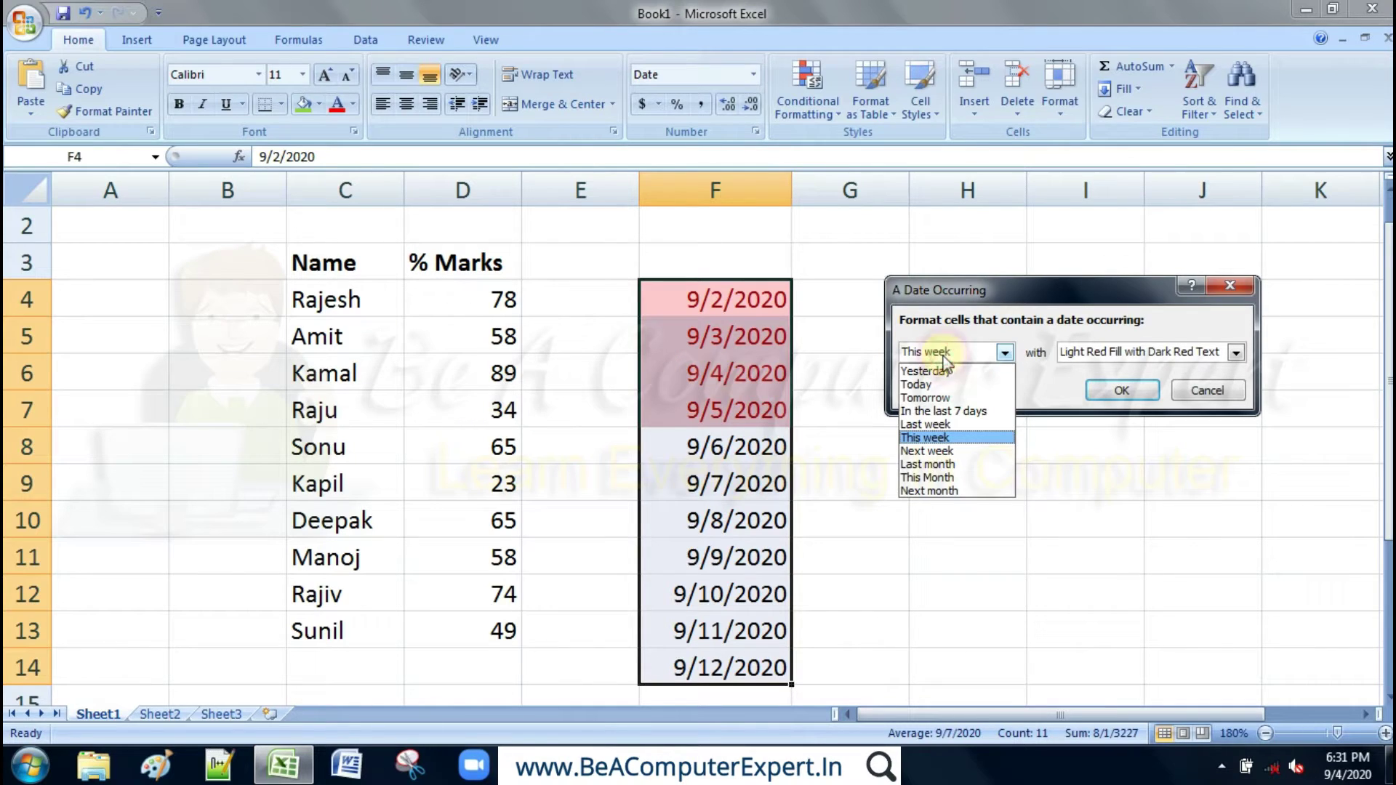
{"action": "left_click", "coordinate": [927, 452]}
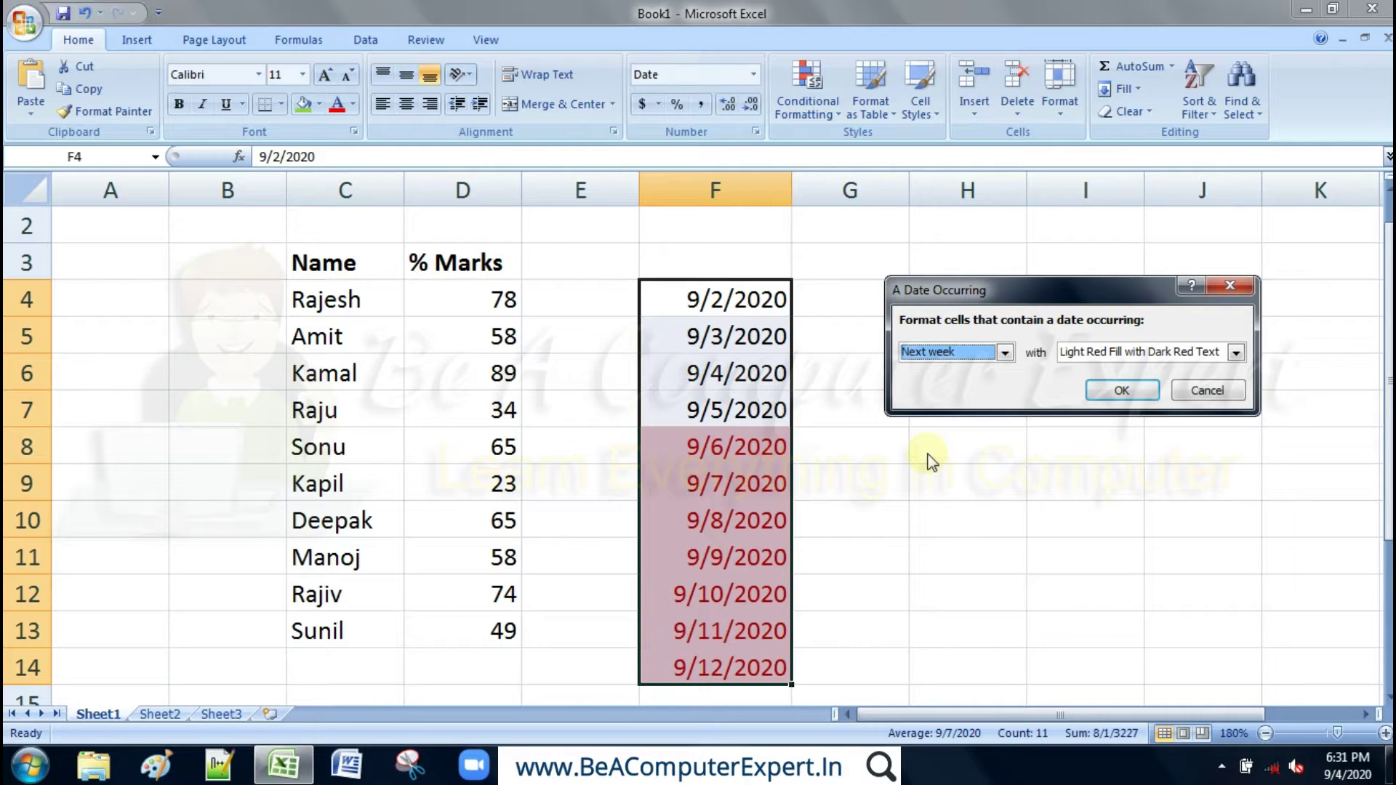
{"action": "left_click", "coordinate": [1192, 390]}
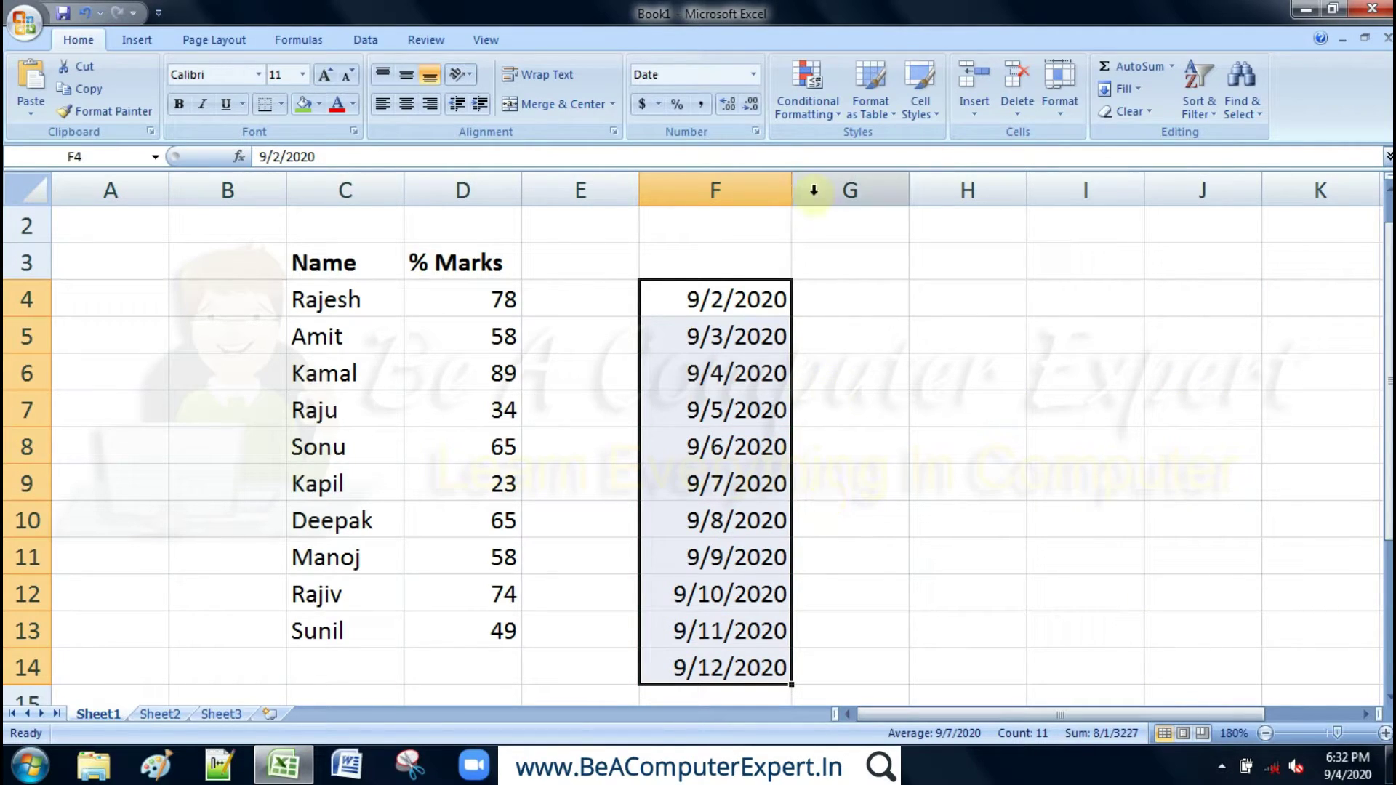
{"action": "left_click", "coordinate": [897, 420]}
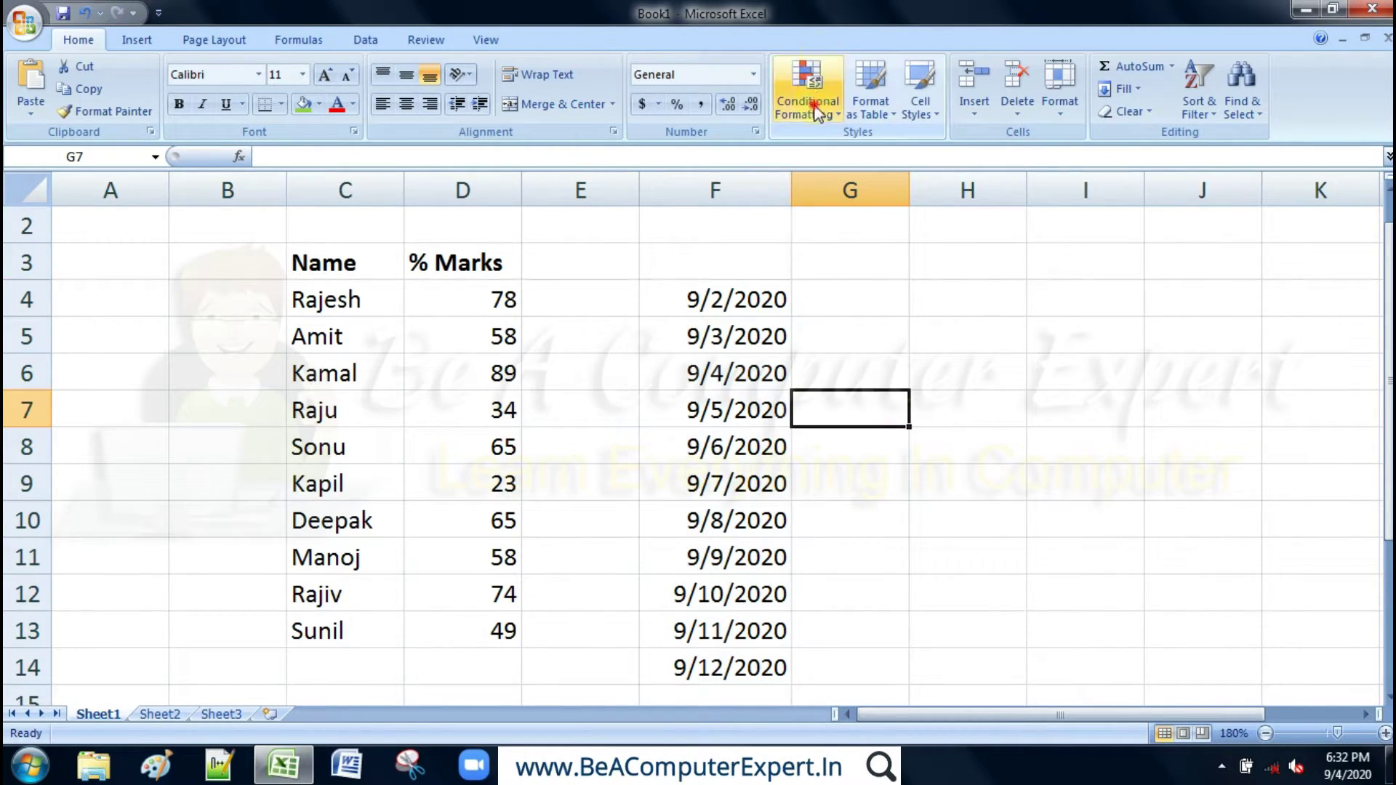
{"action": "left_click", "coordinate": [813, 102]}
{"action": "mouse_move", "coordinate": [872, 147]}
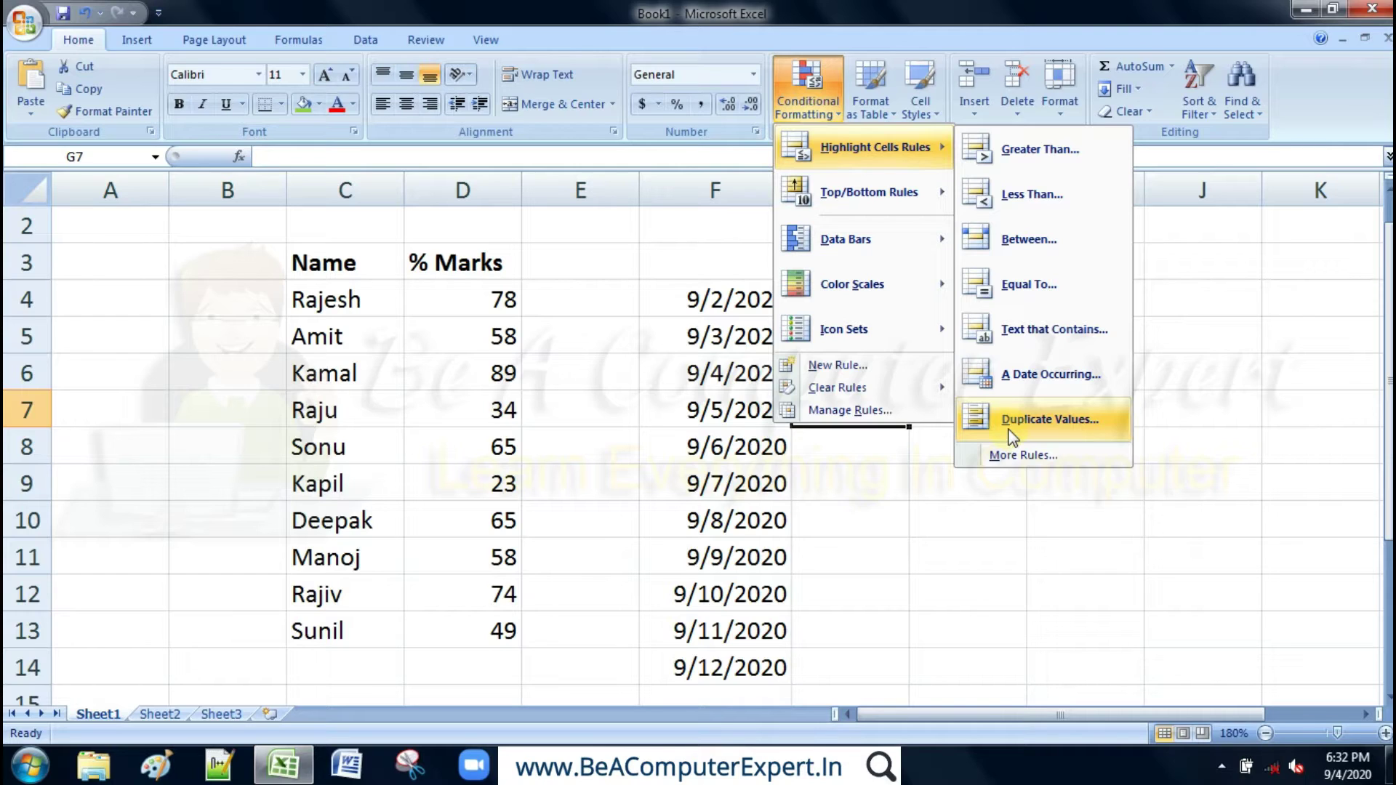
{"action": "left_click", "coordinate": [957, 656]}
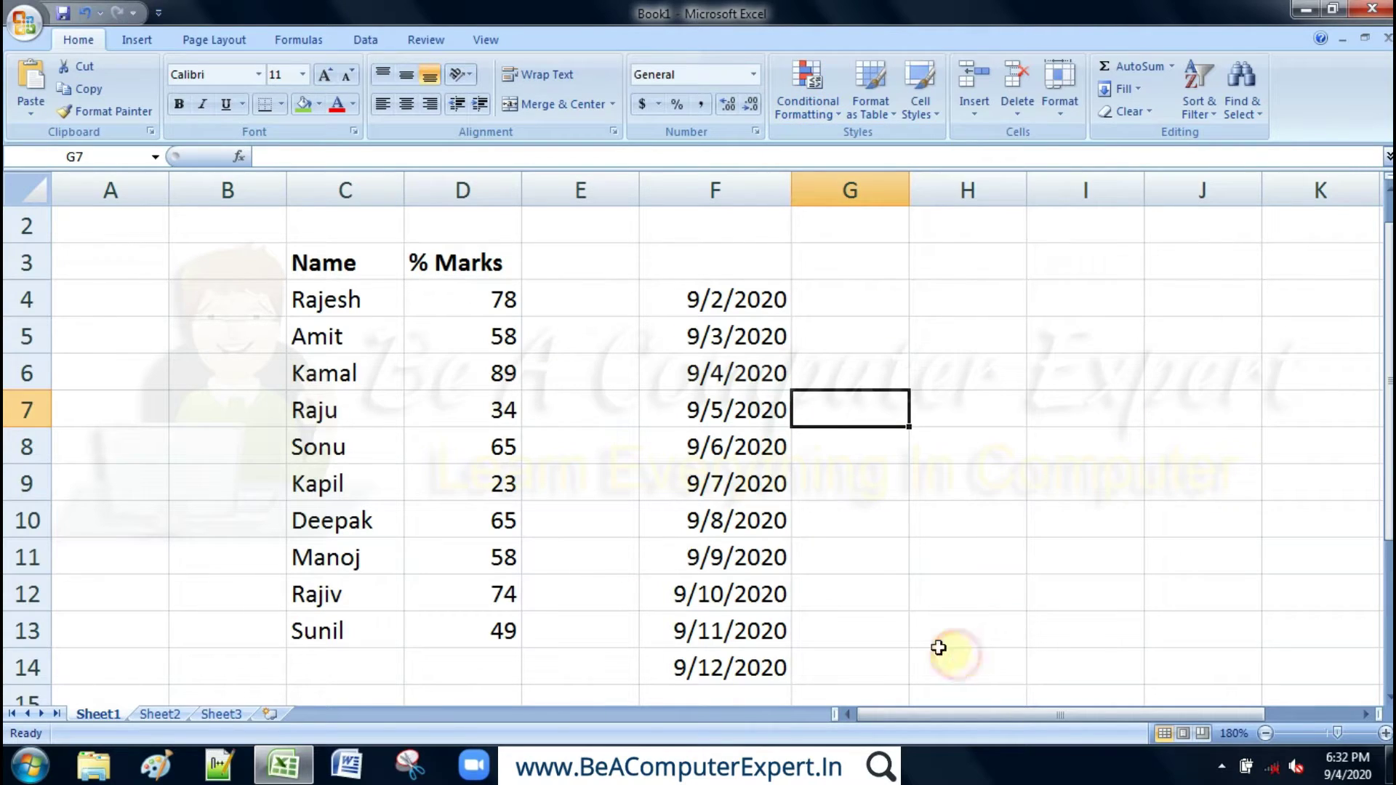
{"action": "left_click", "coordinate": [478, 312]}
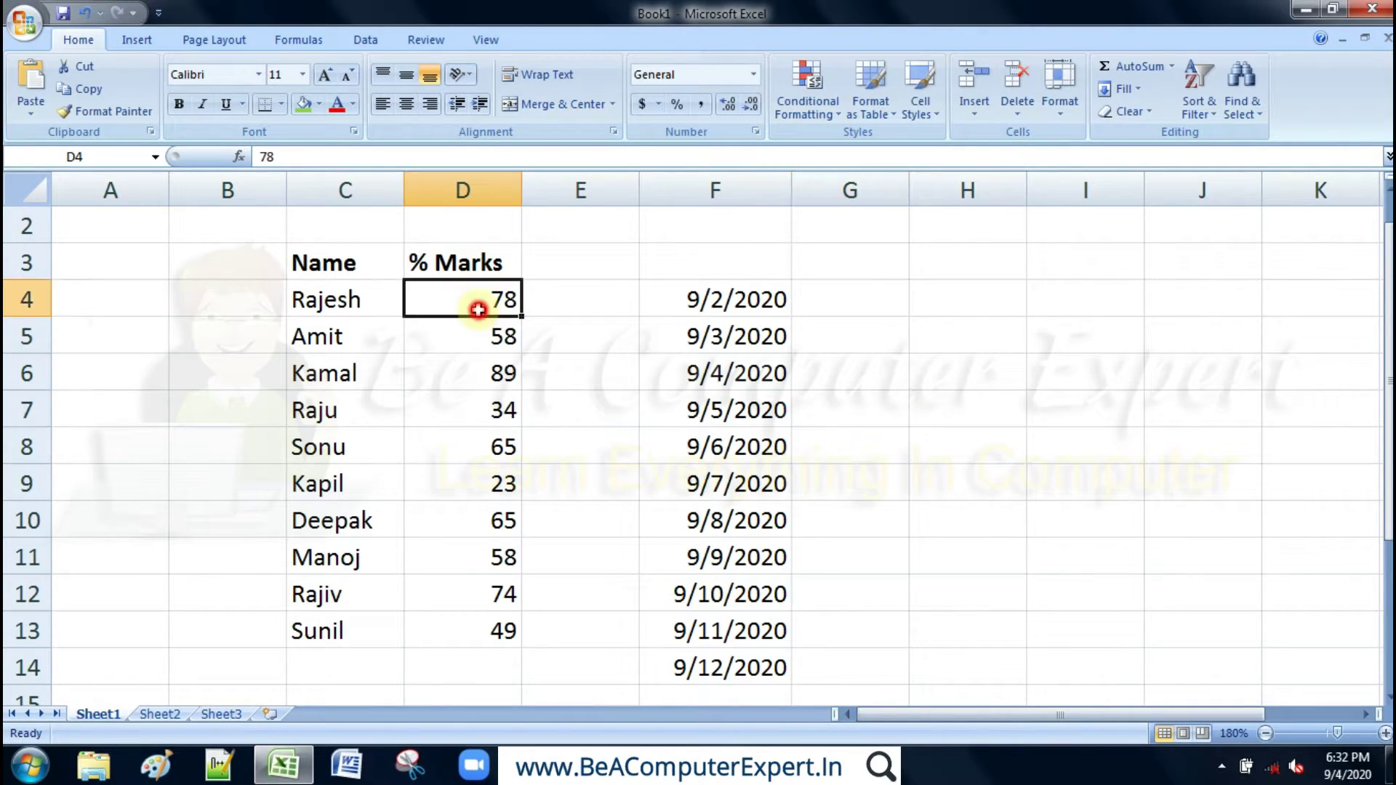
{"action": "left_click", "coordinate": [474, 624], "text": "shift"}
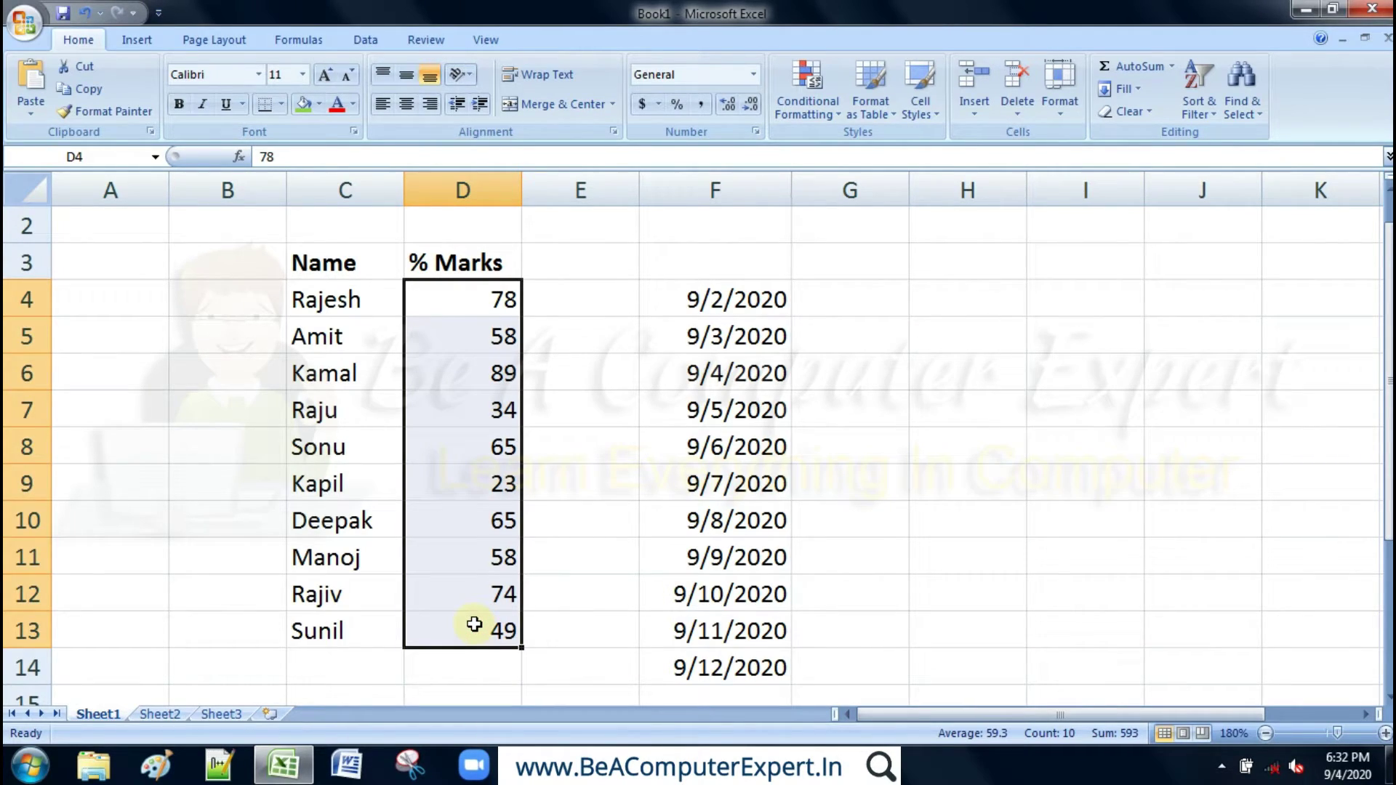
{"action": "left_click", "coordinate": [808, 94]}
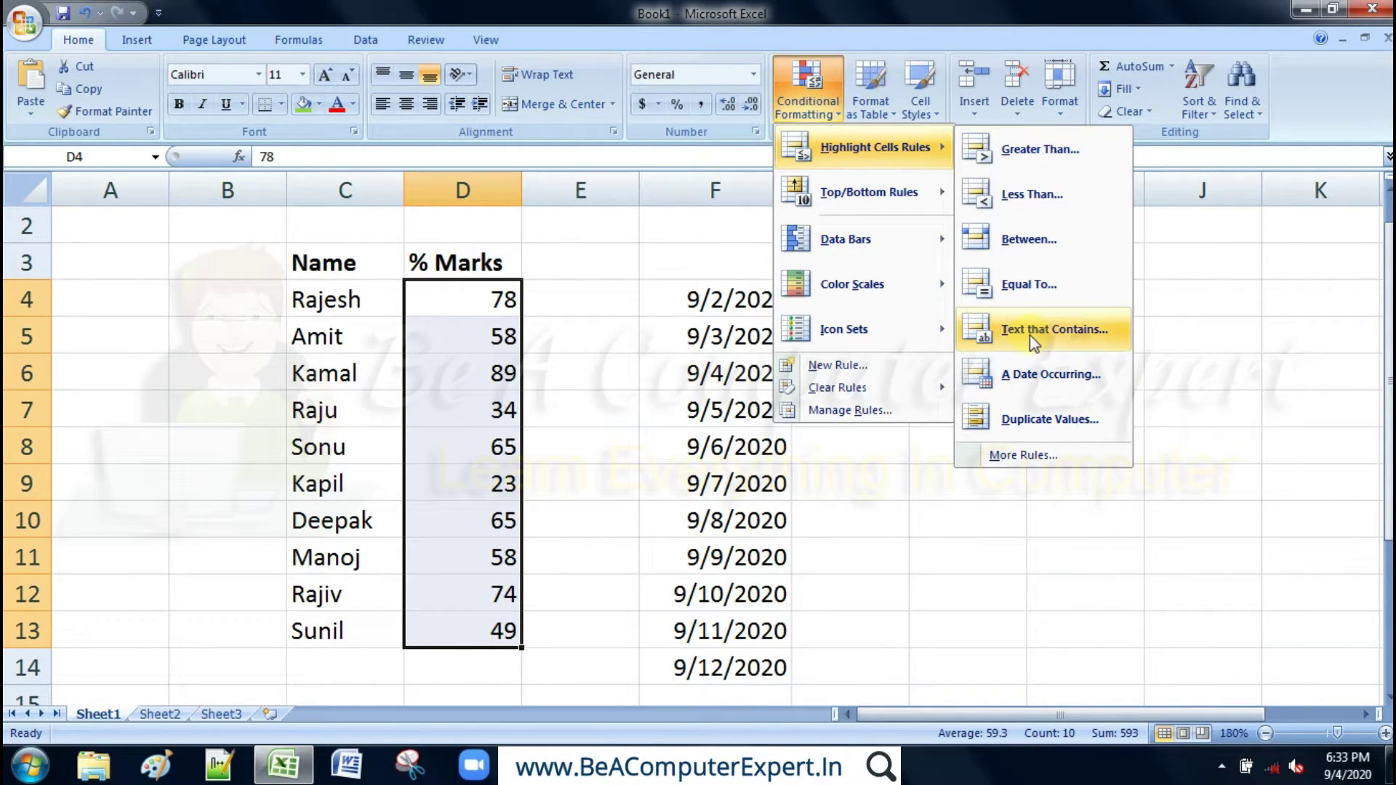
{"action": "left_click", "coordinate": [1039, 420]}
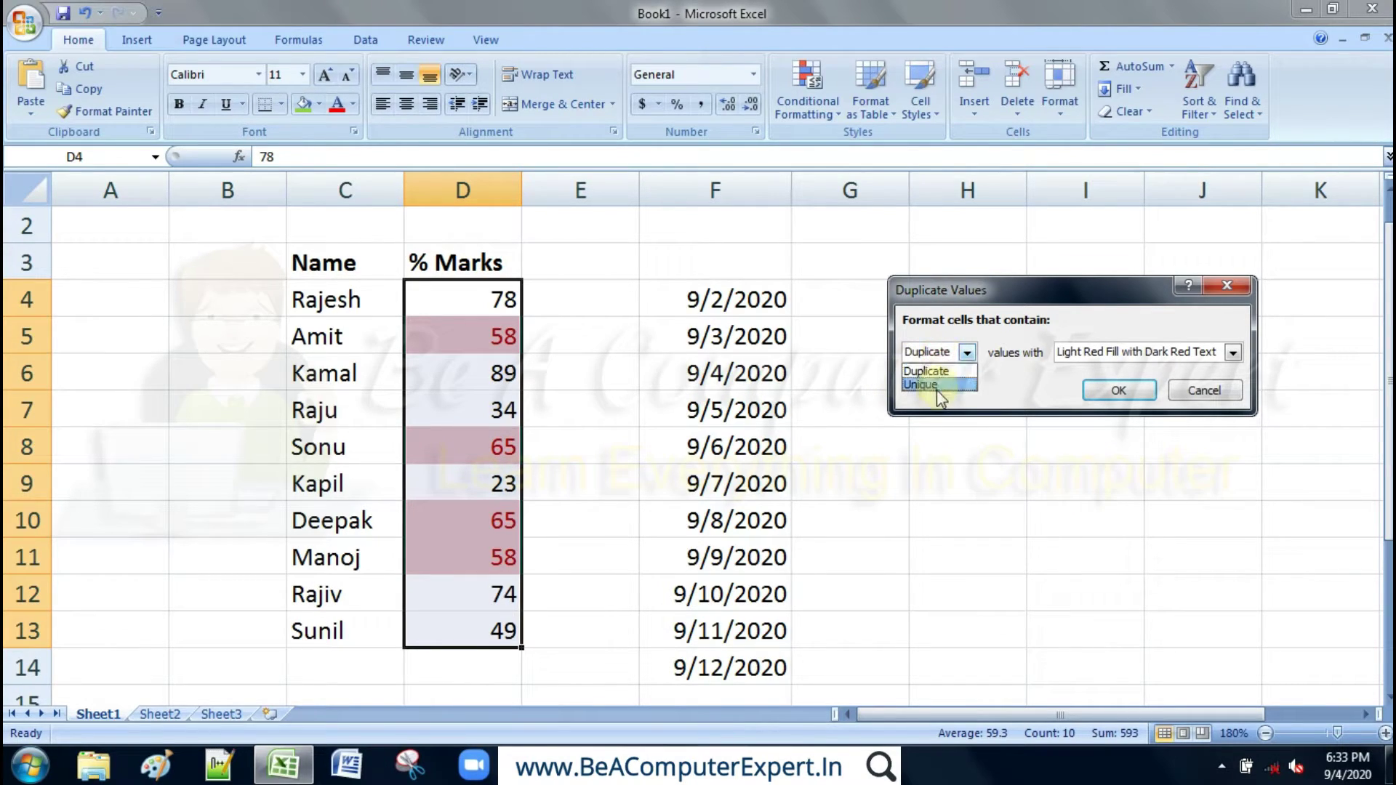
{"action": "left_click", "coordinate": [922, 384]}
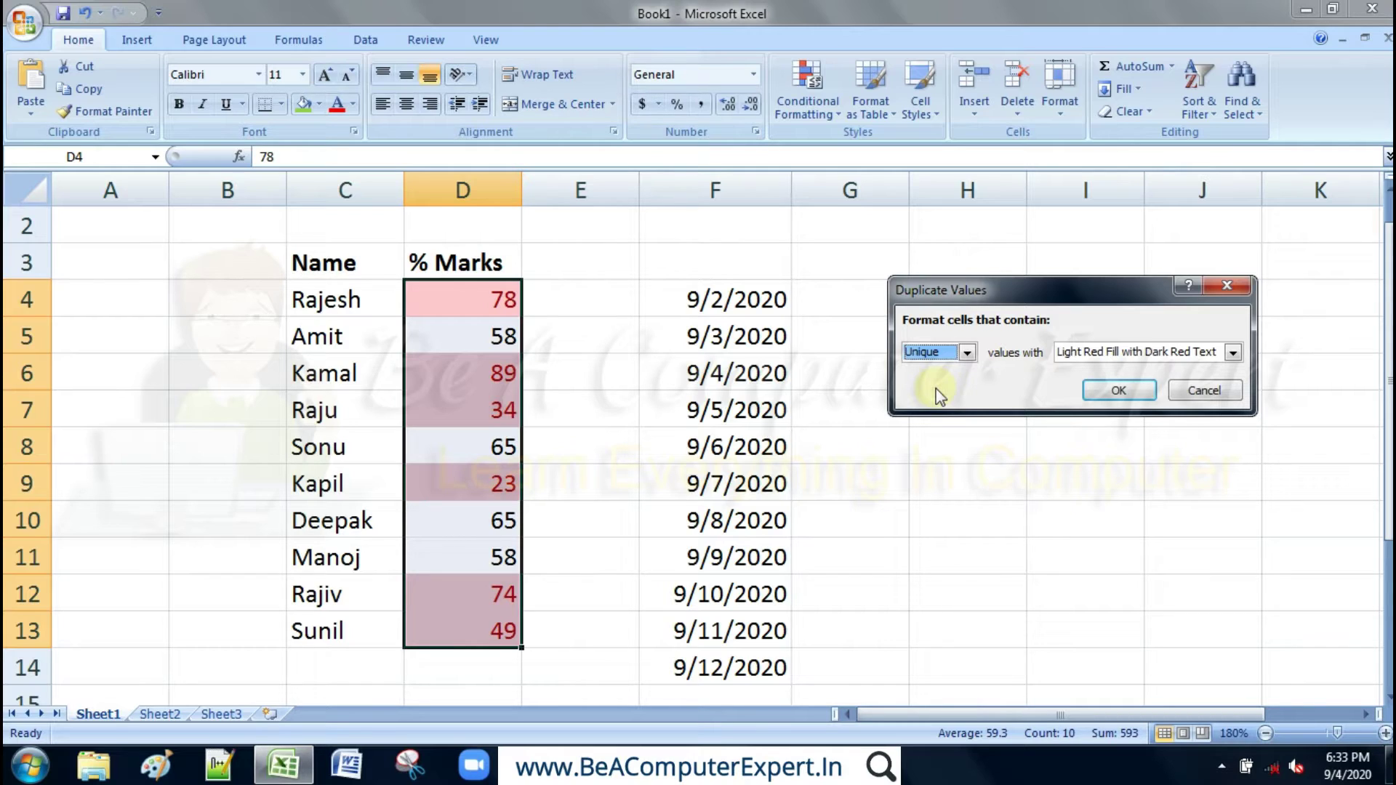
{"action": "left_click", "coordinate": [1077, 356]}
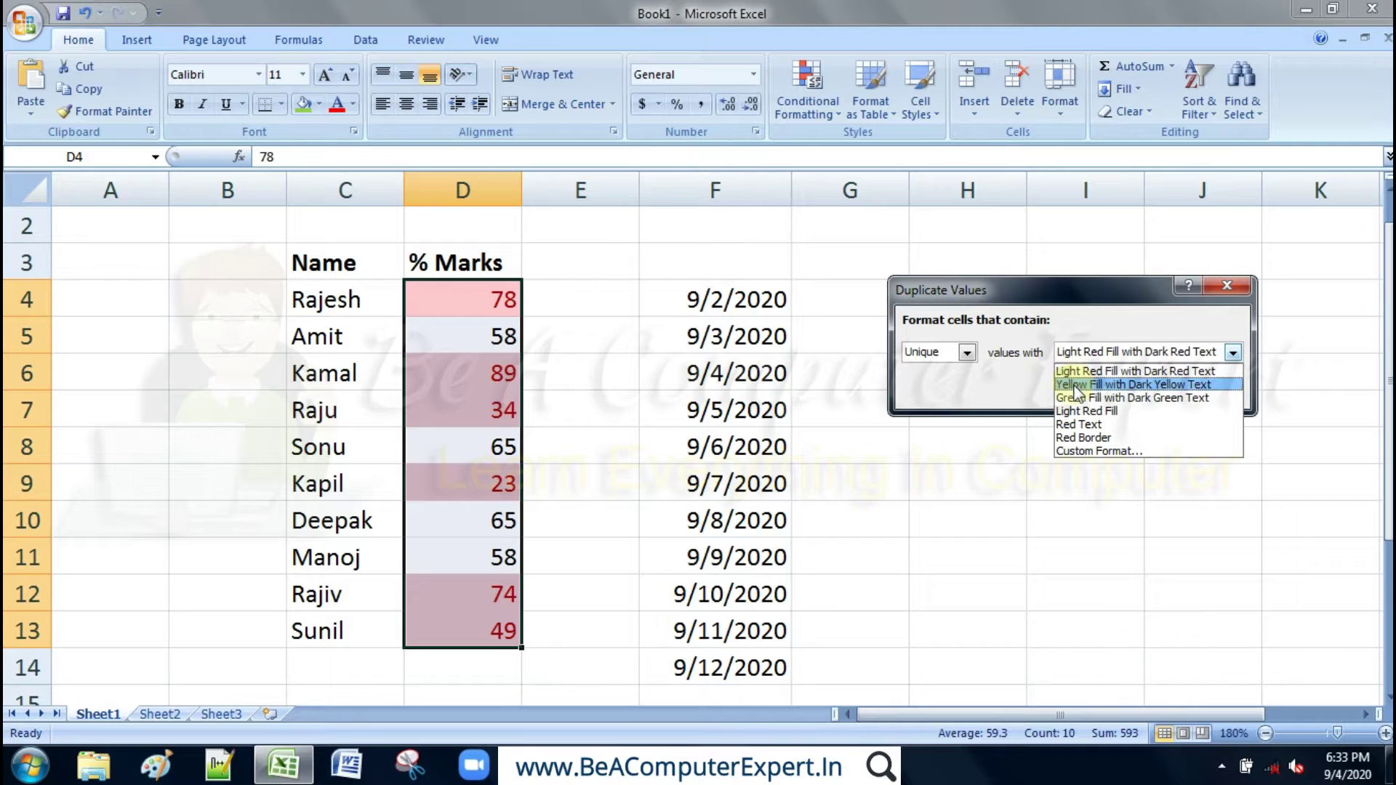
{"action": "left_click", "coordinate": [1076, 382]}
{"action": "left_click", "coordinate": [1079, 363]}
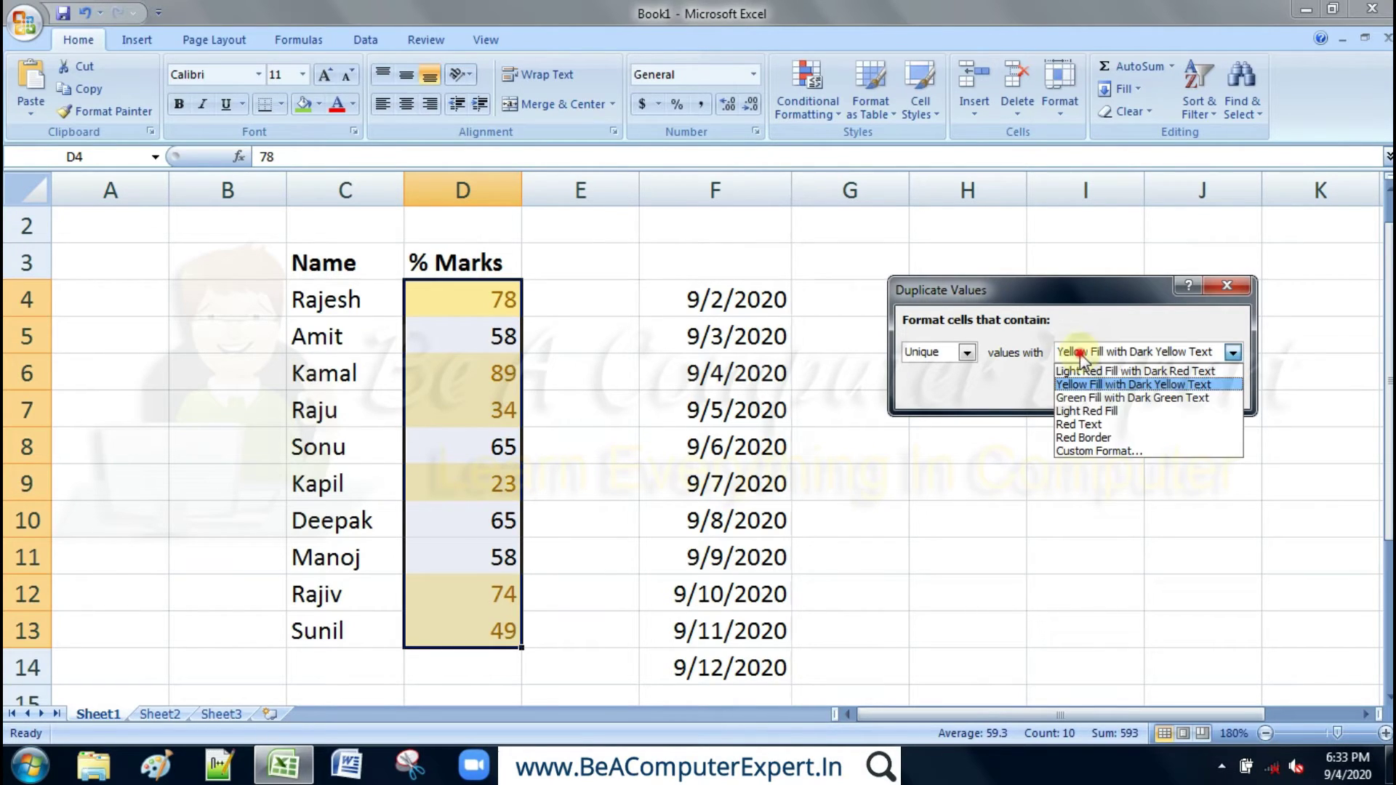
{"action": "left_click", "coordinate": [1085, 397]}
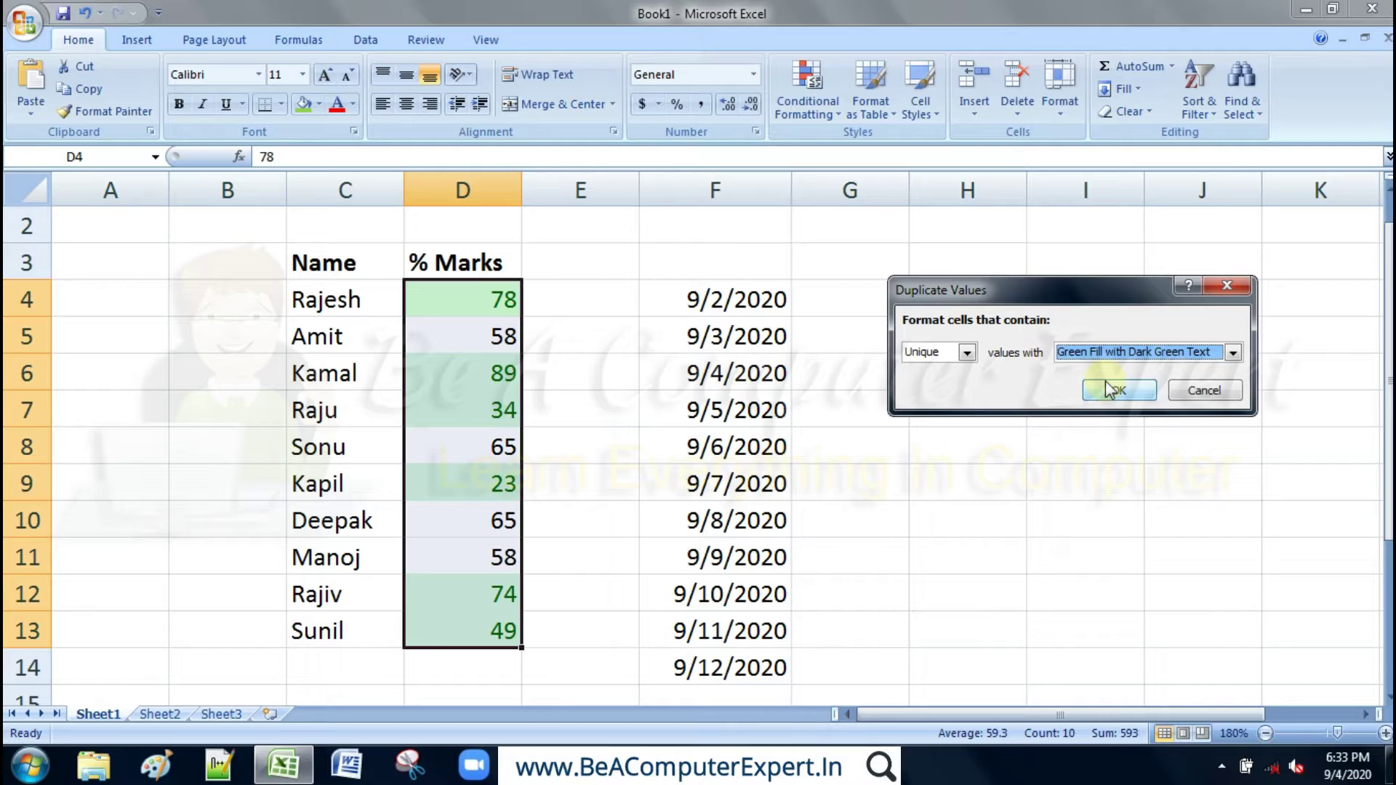
{"action": "left_click", "coordinate": [1202, 391]}
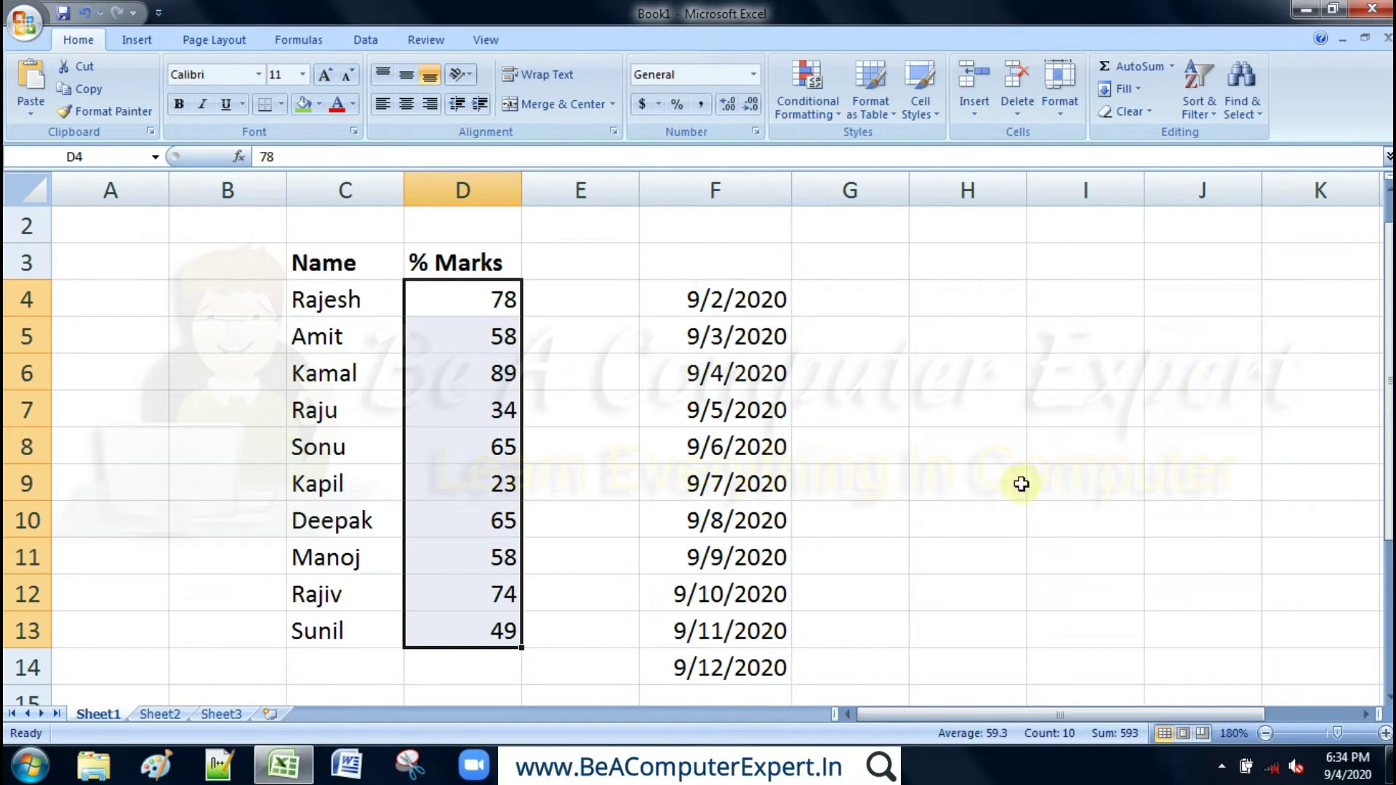
{"action": "left_click", "coordinate": [828, 94]}
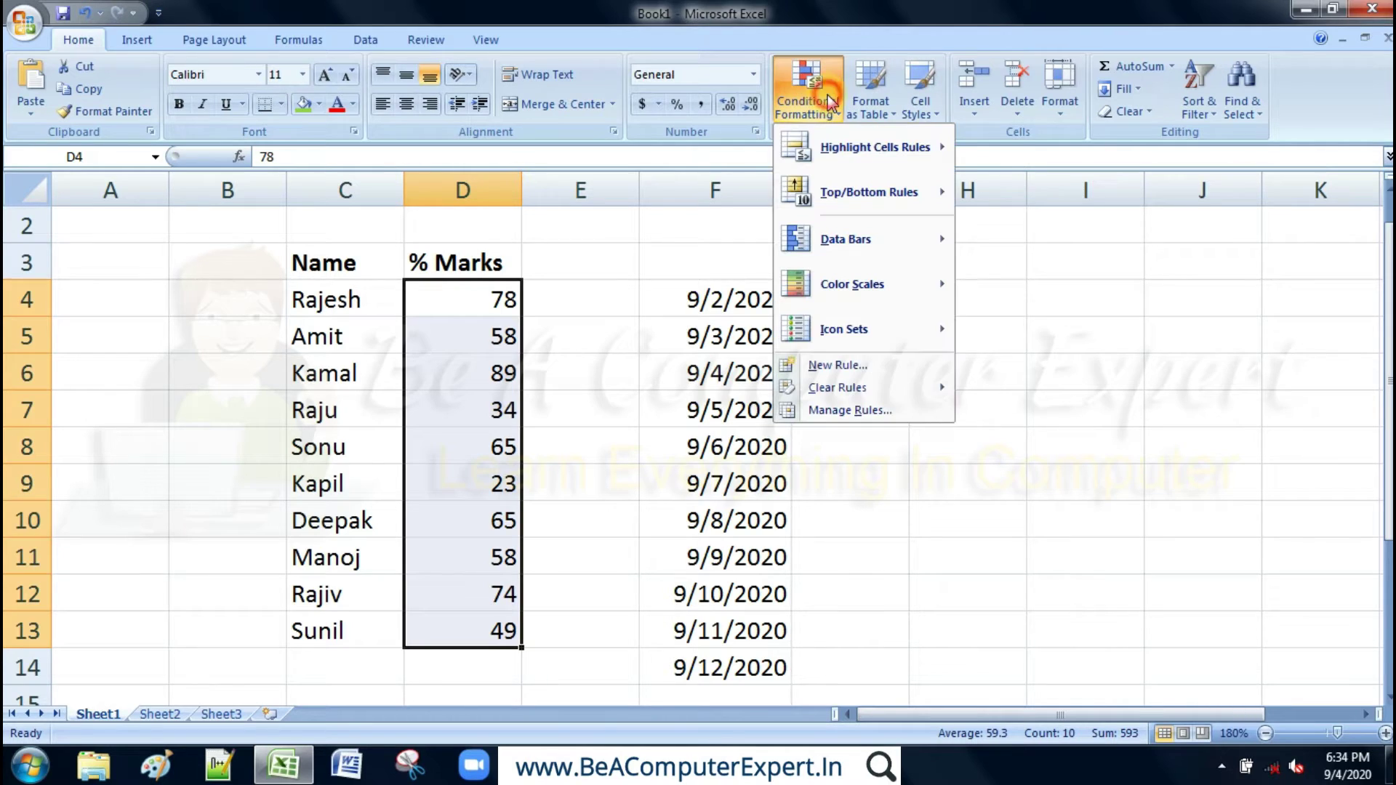
{"action": "mouse_move", "coordinate": [869, 192]}
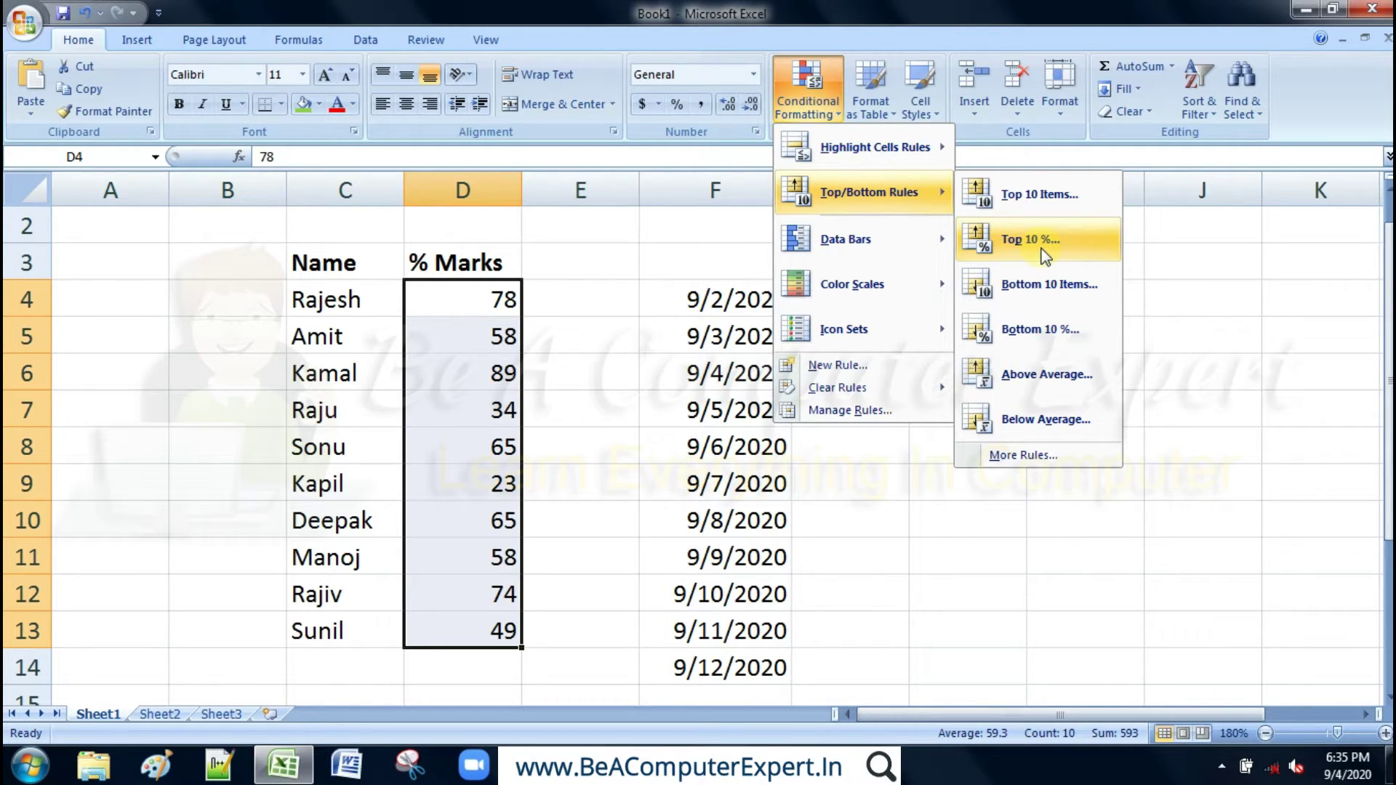
{"action": "left_click", "coordinate": [1030, 203]}
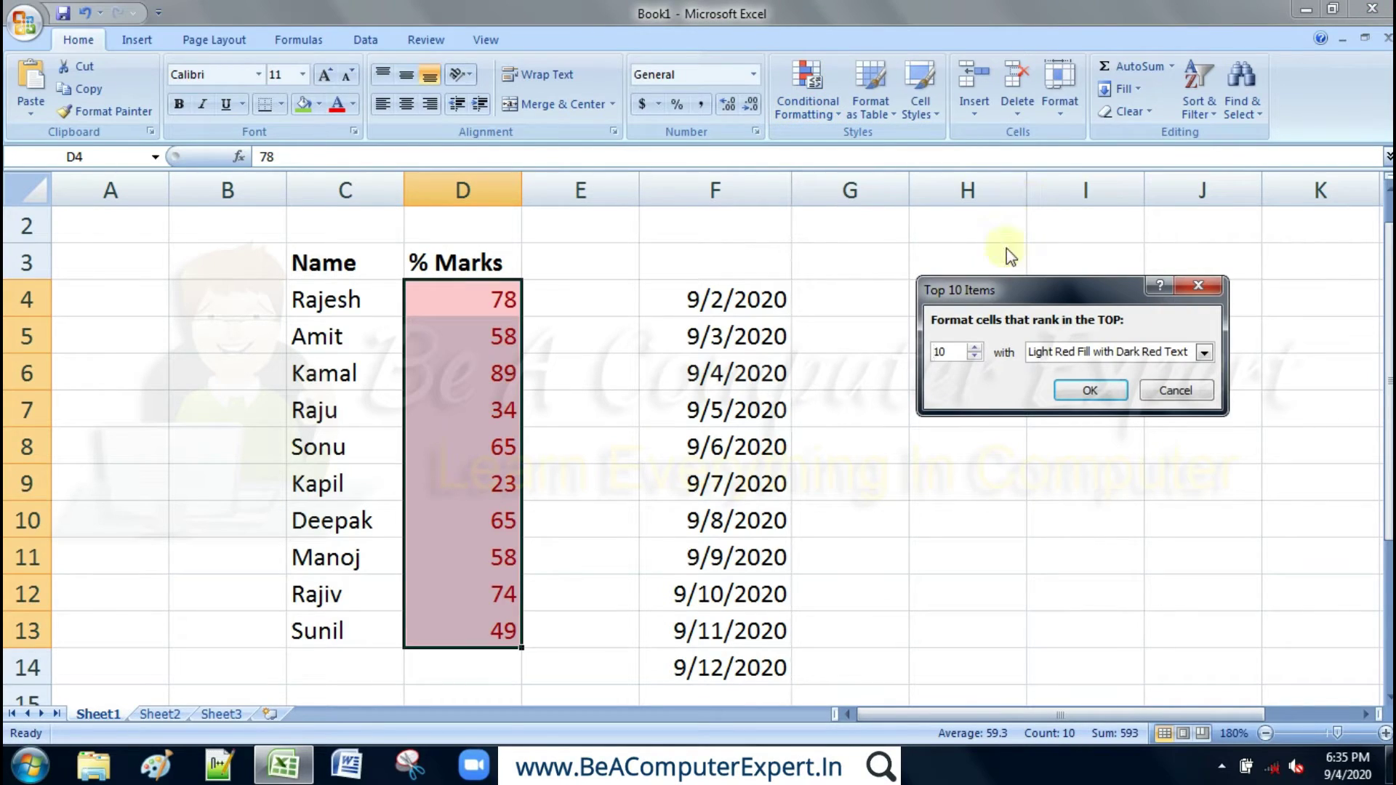
{"action": "left_click_drag", "start_coordinate": [949, 352], "coordinate": [915, 353]}
{"action": "type", "text": "3"}
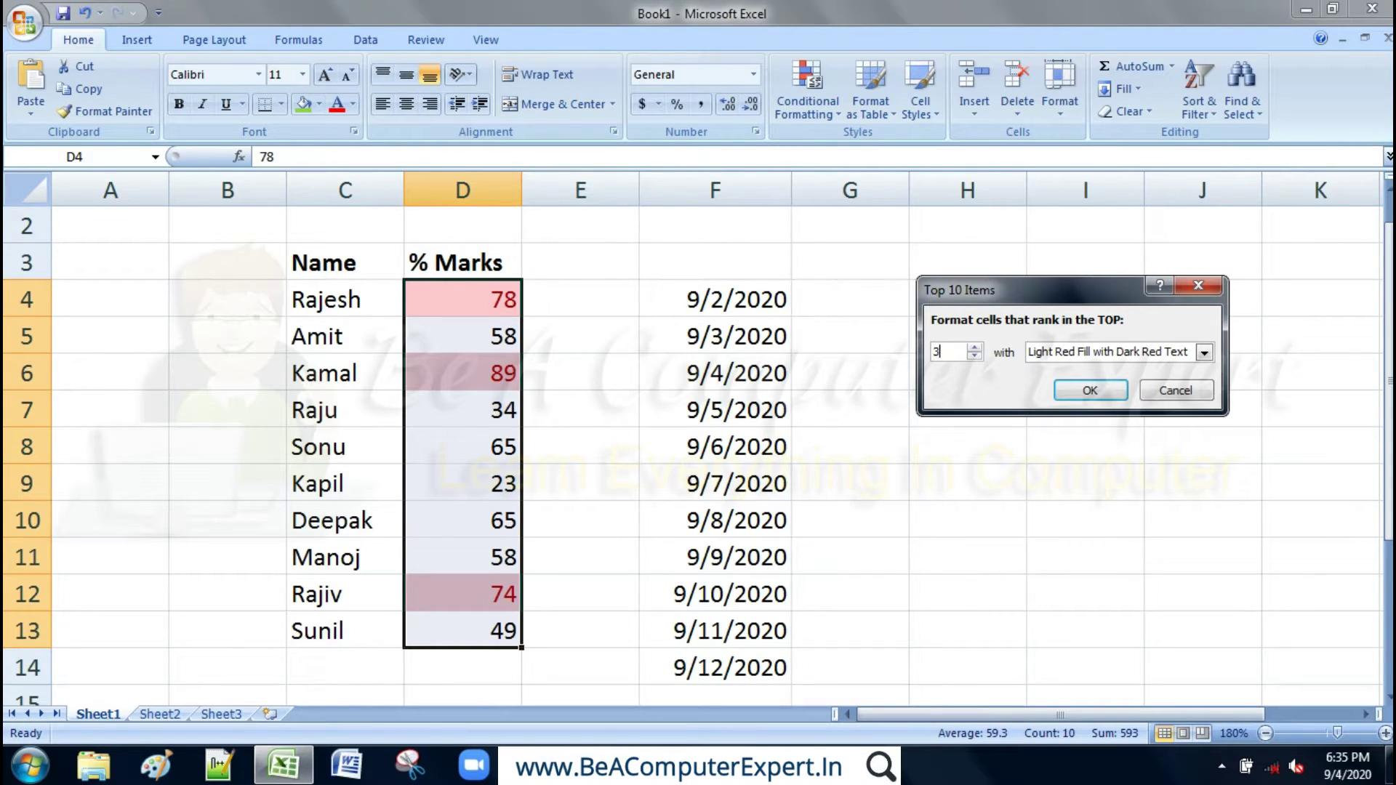
{"action": "left_click", "coordinate": [975, 347]}
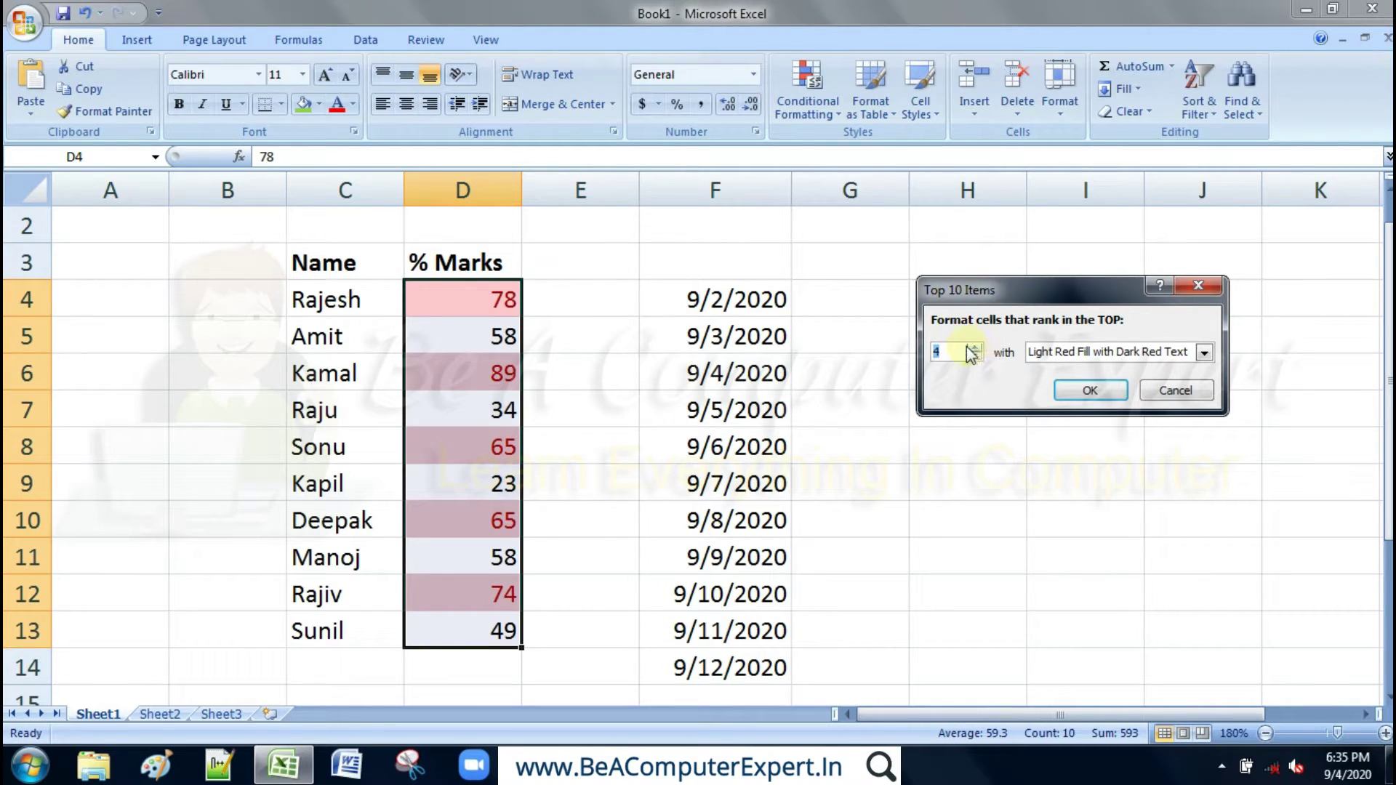
{"action": "left_click", "coordinate": [950, 351]}
{"action": "left_click", "coordinate": [1172, 392]}
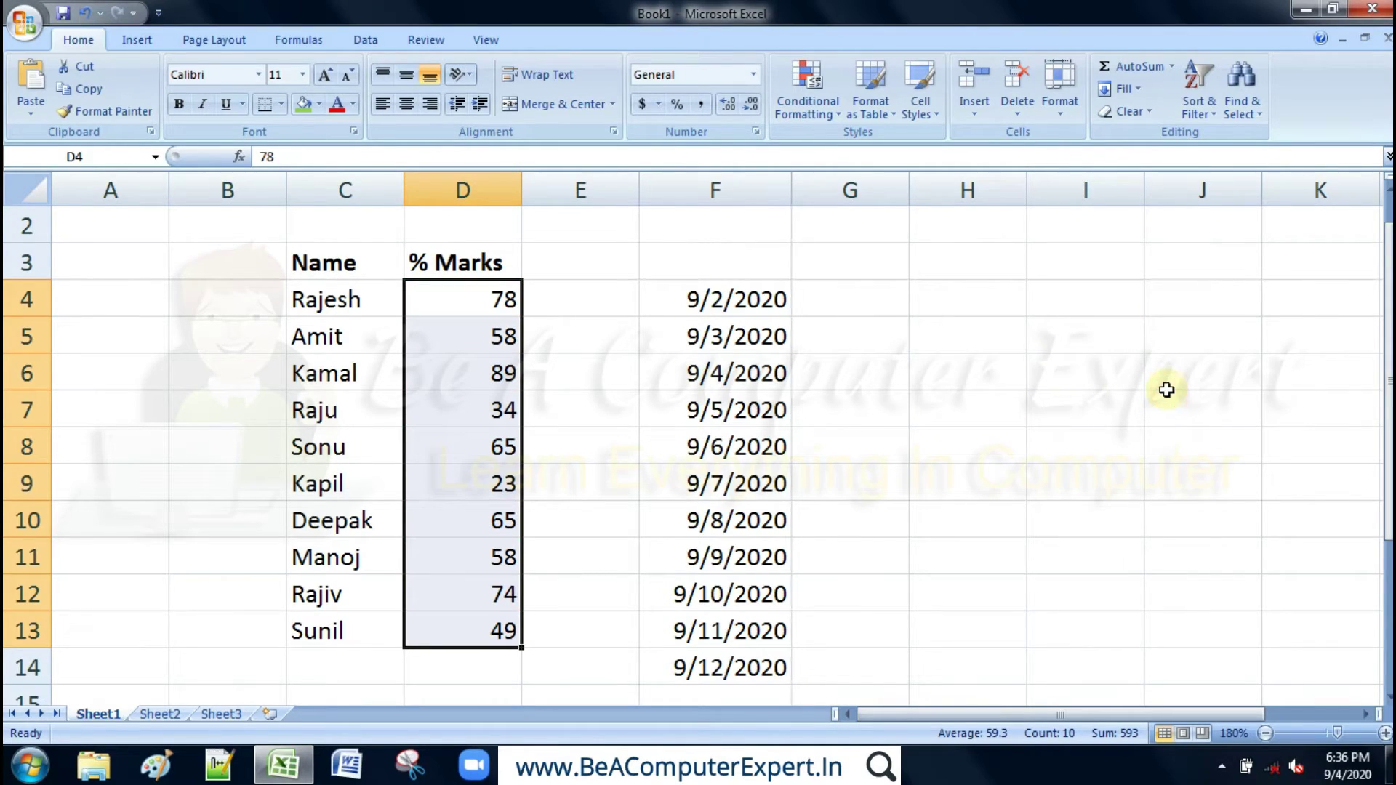
{"action": "left_click", "coordinate": [826, 108]}
{"action": "mouse_move", "coordinate": [868, 191]}
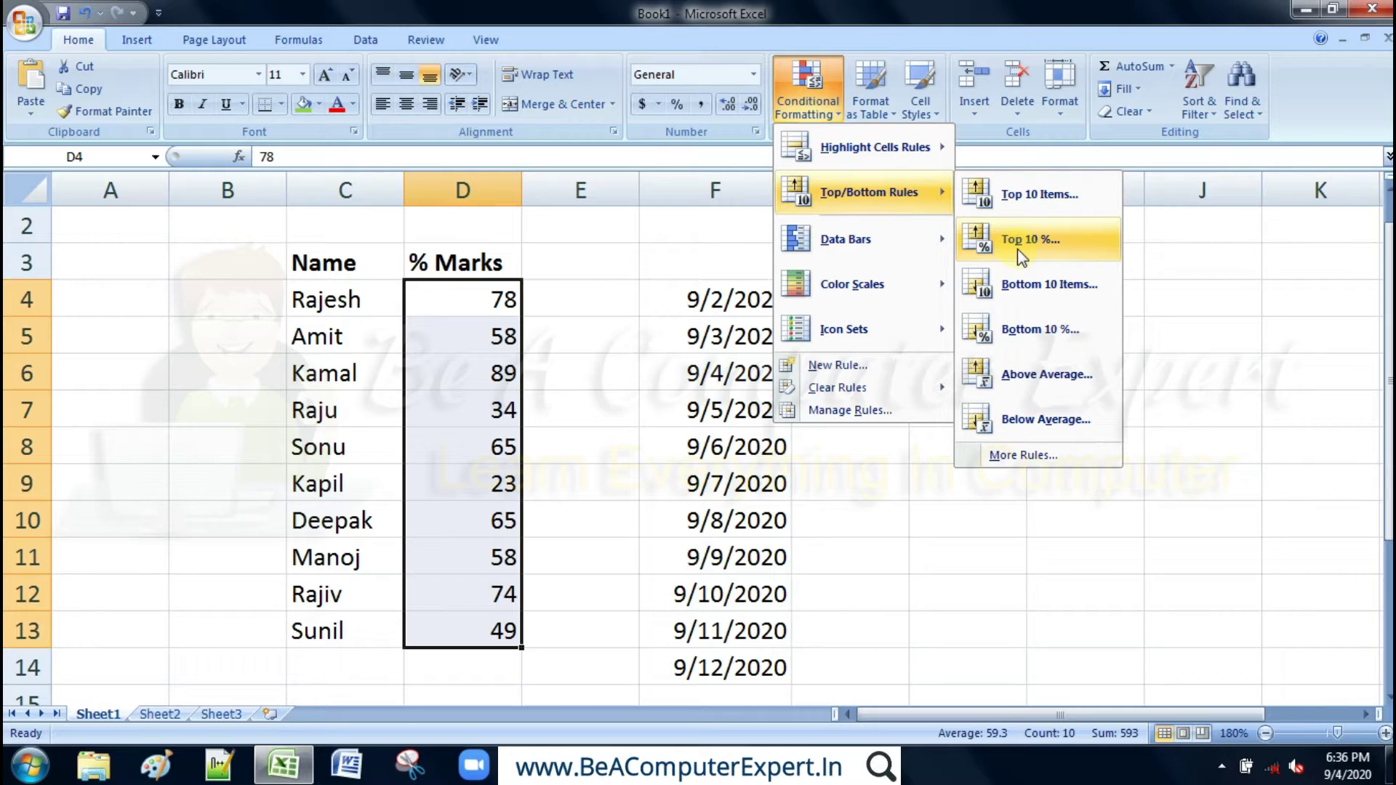
{"action": "left_click", "coordinate": [1018, 249]}
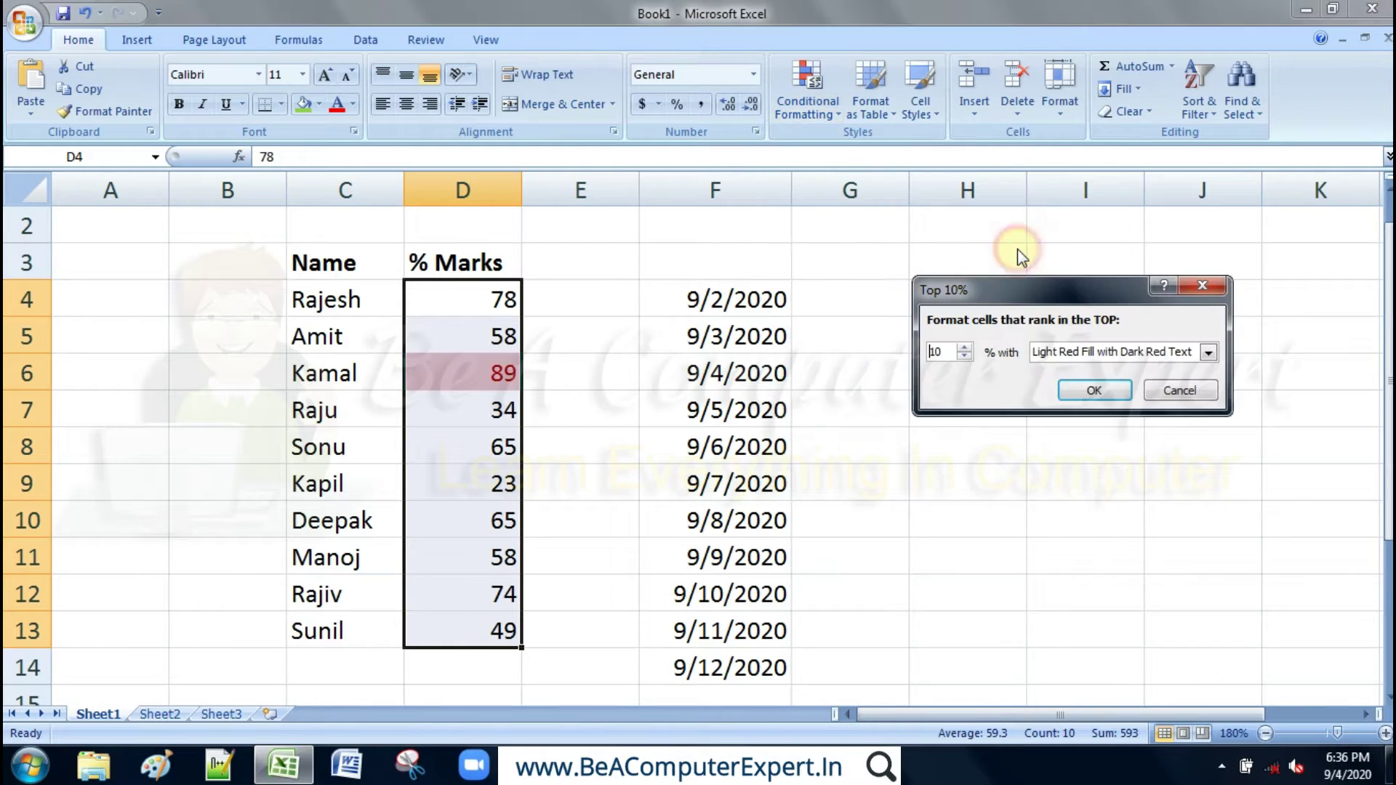
{"action": "double_click", "coordinate": [938, 352]}
{"action": "type", "text": "5"}
{"action": "type", "text": "0"}
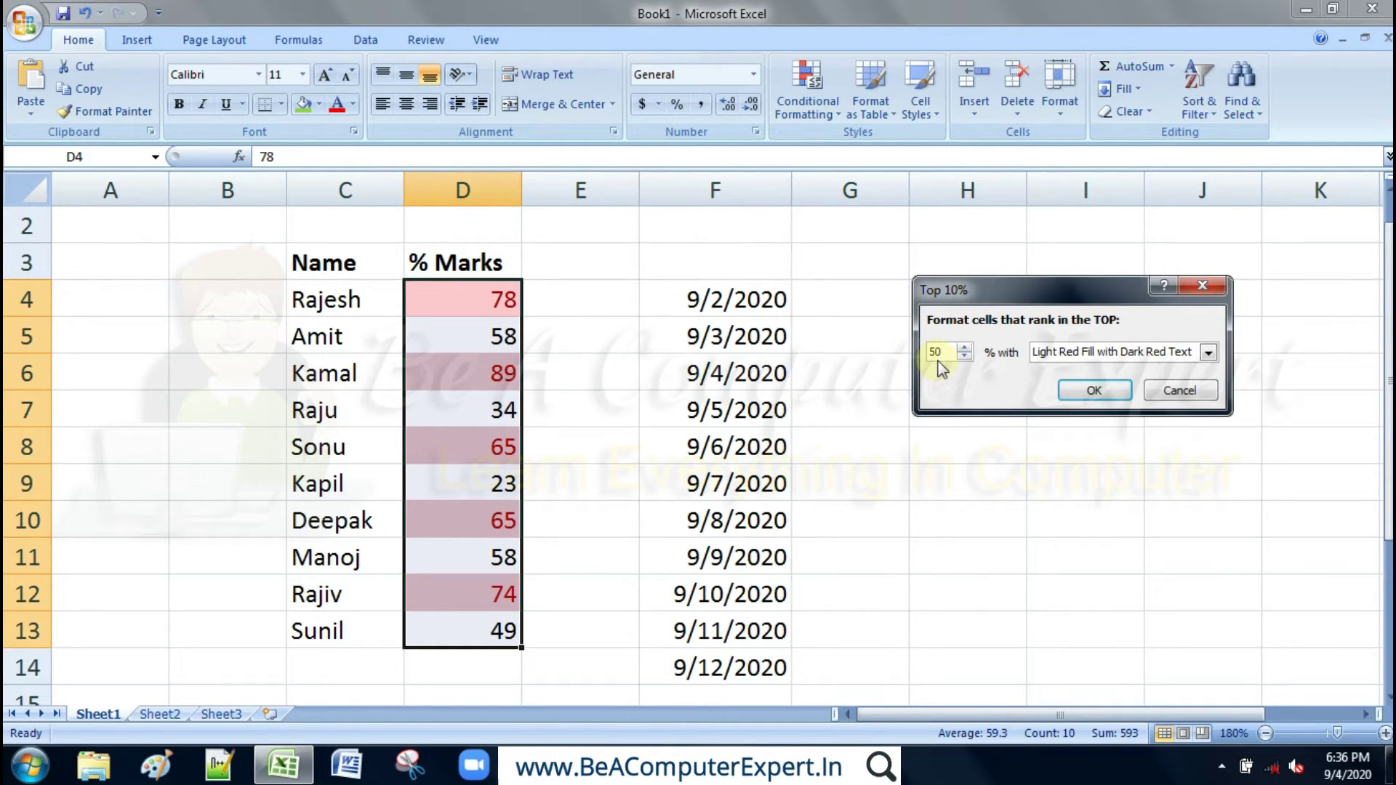
{"action": "left_click", "coordinate": [1198, 393]}
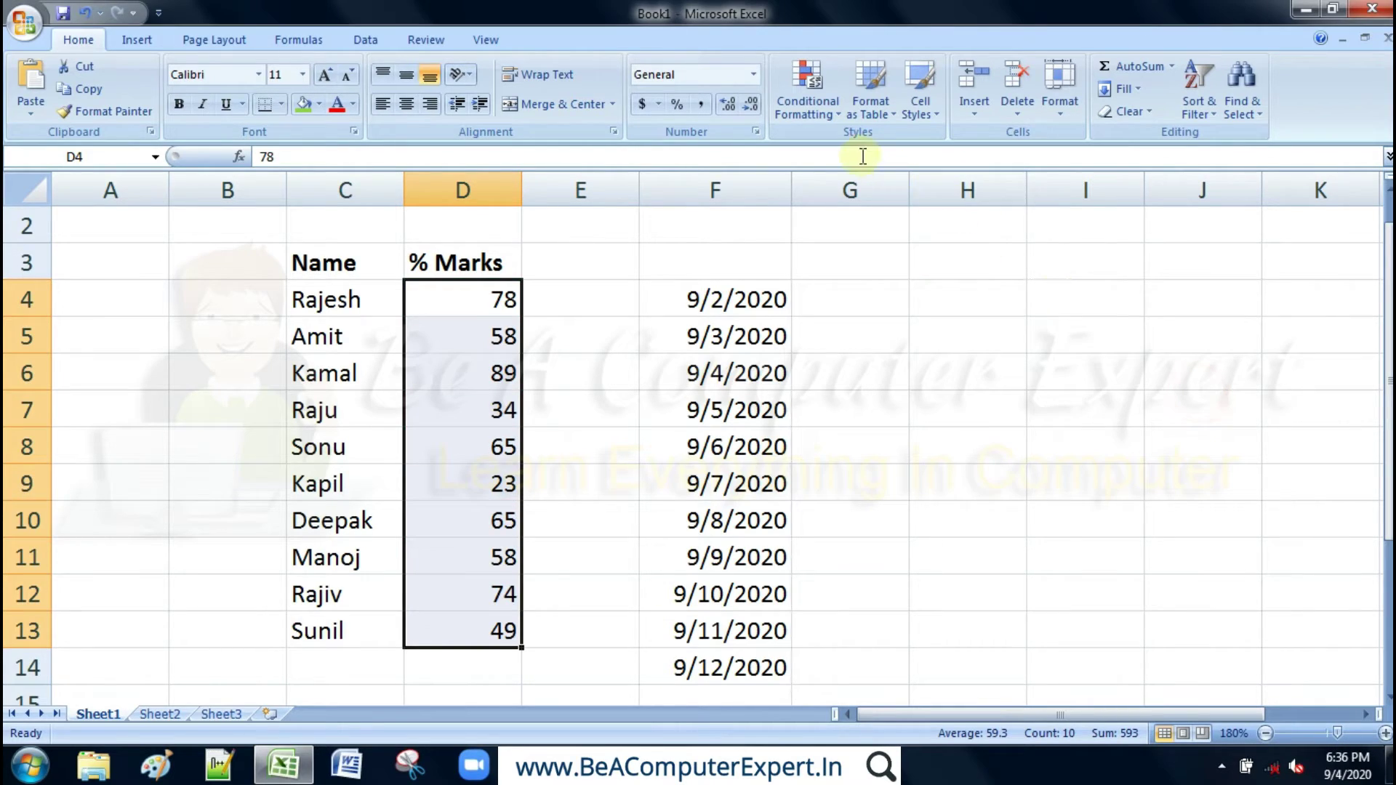
{"action": "left_click", "coordinate": [826, 112]}
{"action": "mouse_move", "coordinate": [868, 192]}
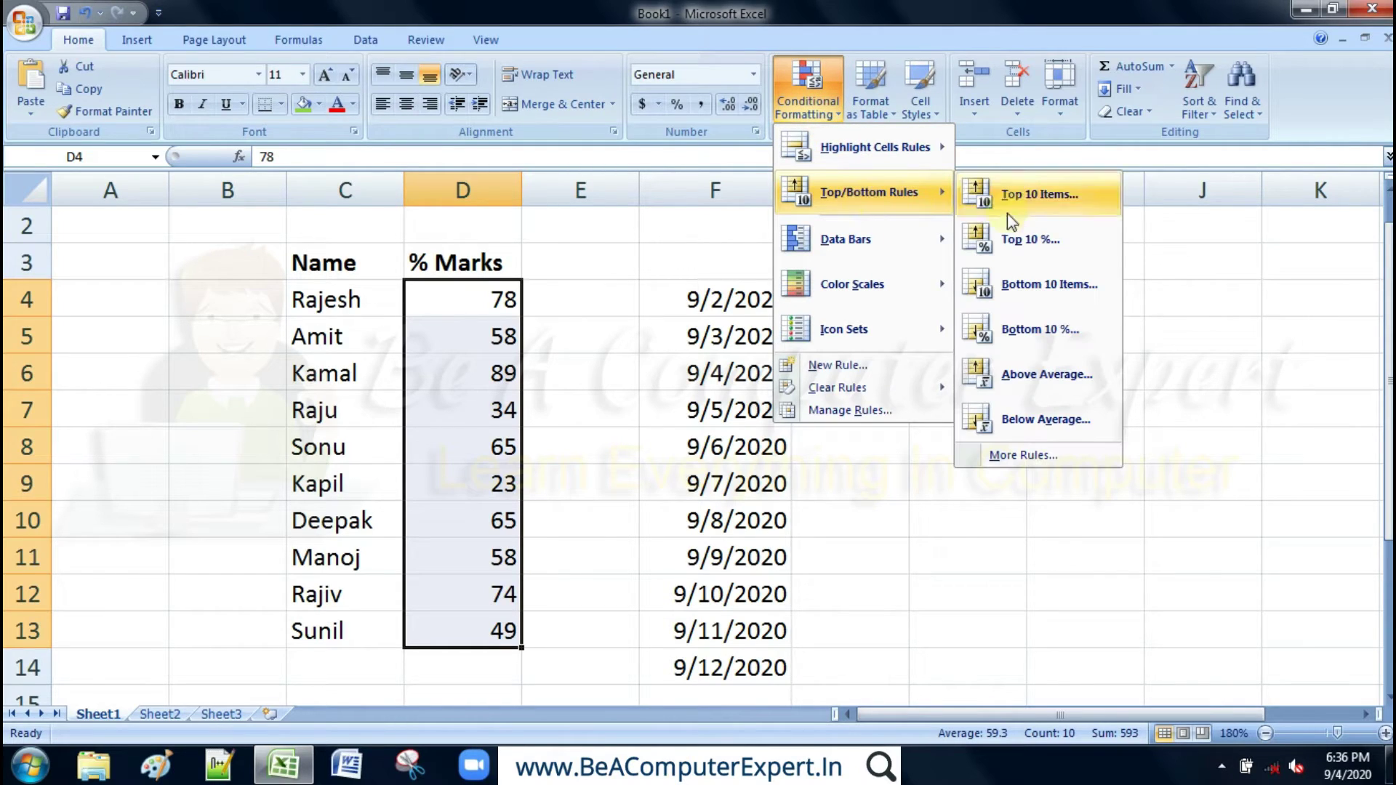
{"action": "left_click", "coordinate": [1027, 285]}
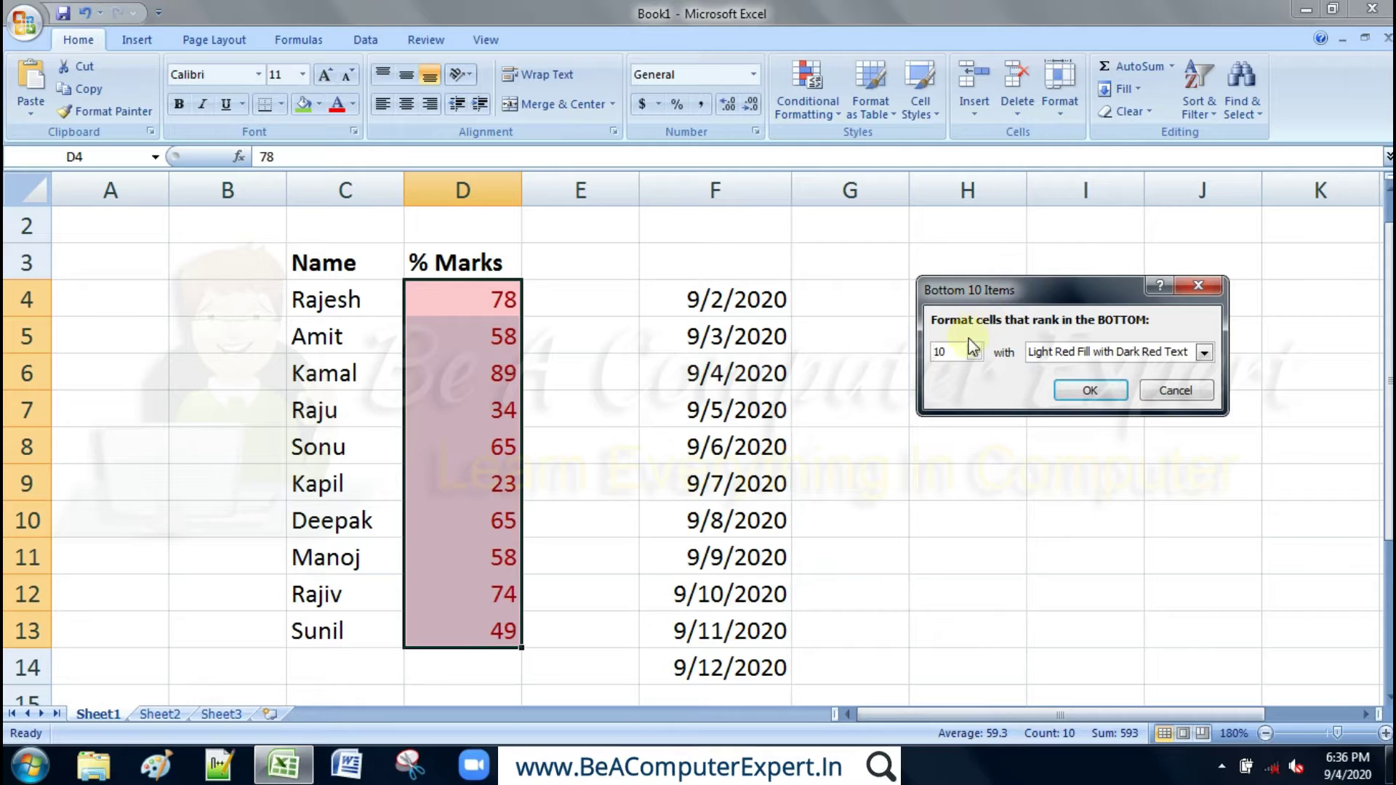
{"action": "left_click_drag", "start_coordinate": [956, 351], "coordinate": [876, 347]}
{"action": "type", "text": "3"}
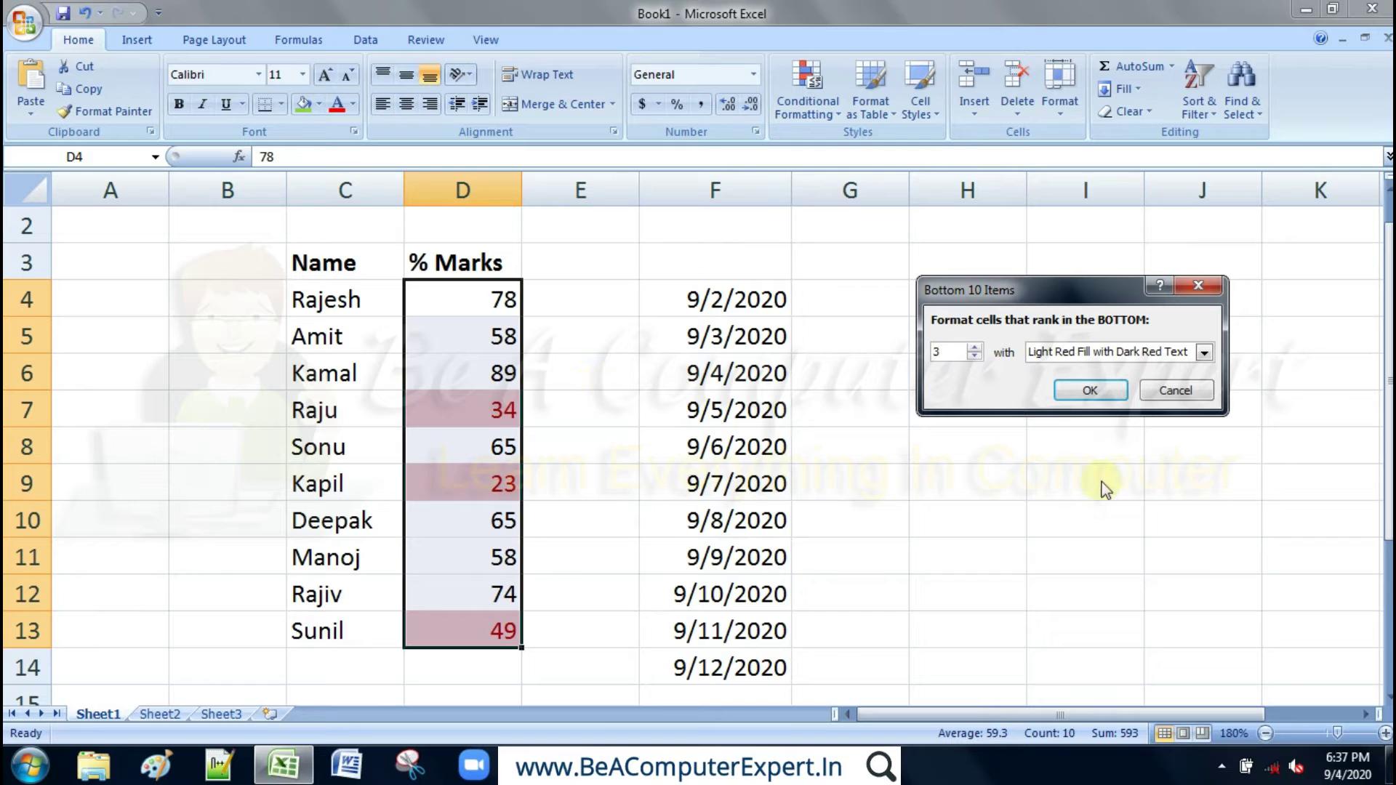
{"action": "left_click", "coordinate": [1175, 391]}
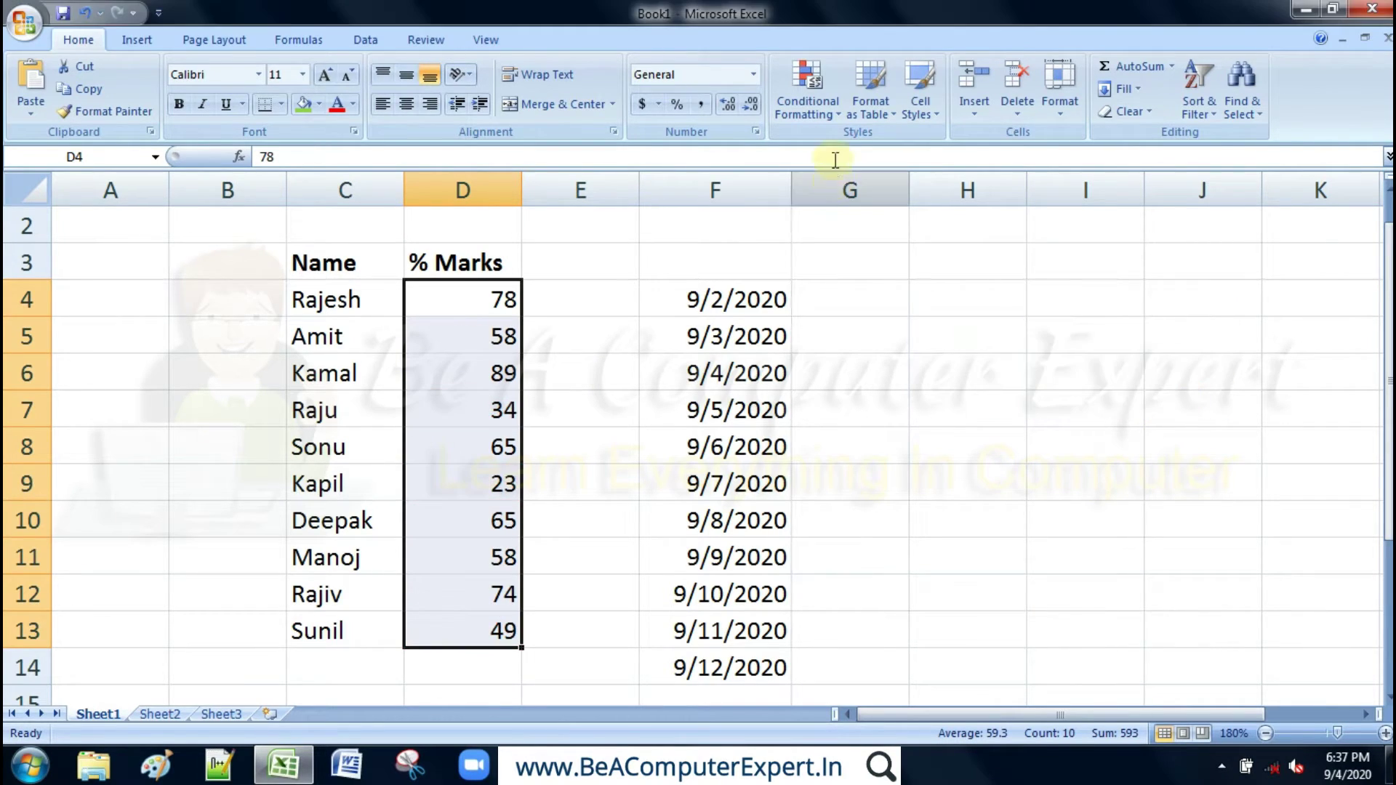
{"action": "left_click", "coordinate": [807, 98]}
{"action": "mouse_move", "coordinate": [868, 192]}
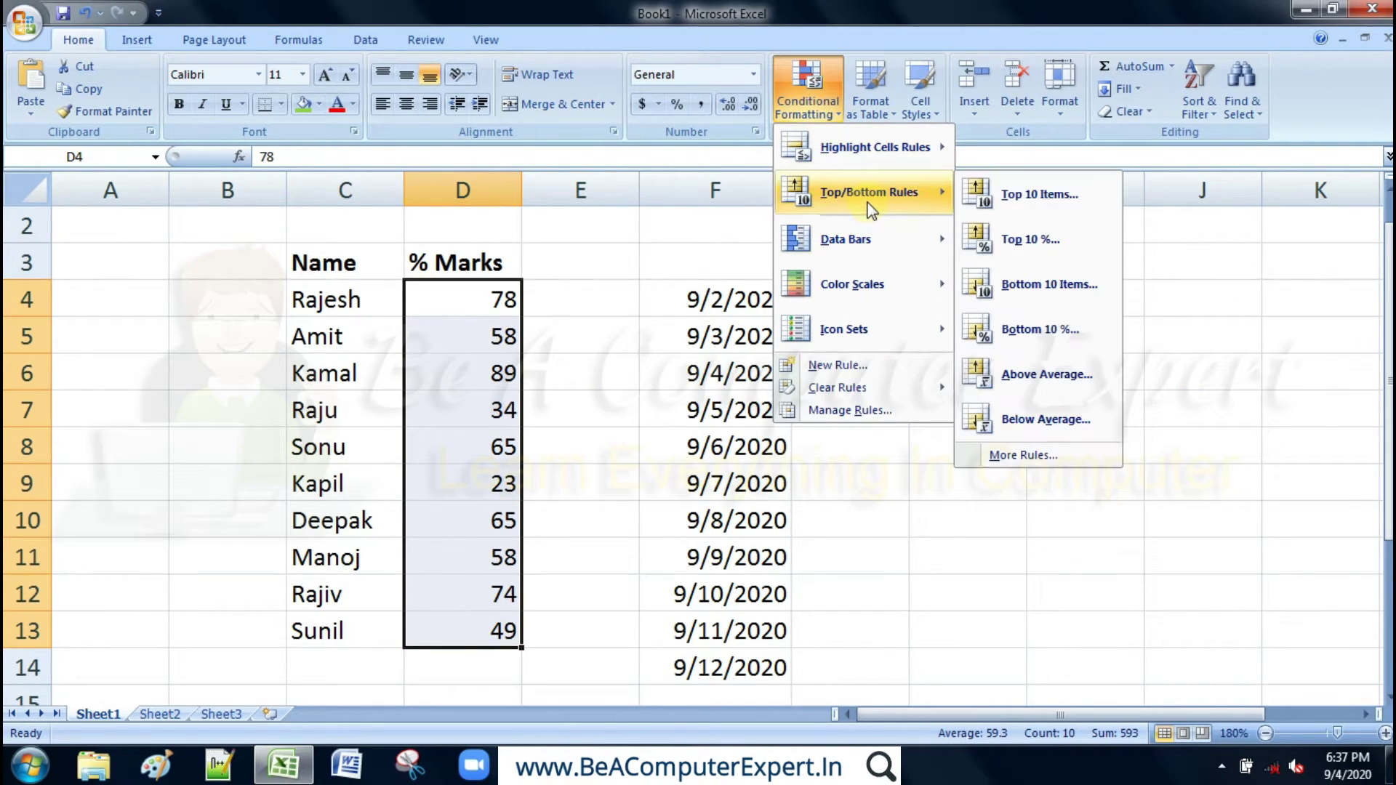
{"action": "left_click", "coordinate": [1045, 329]}
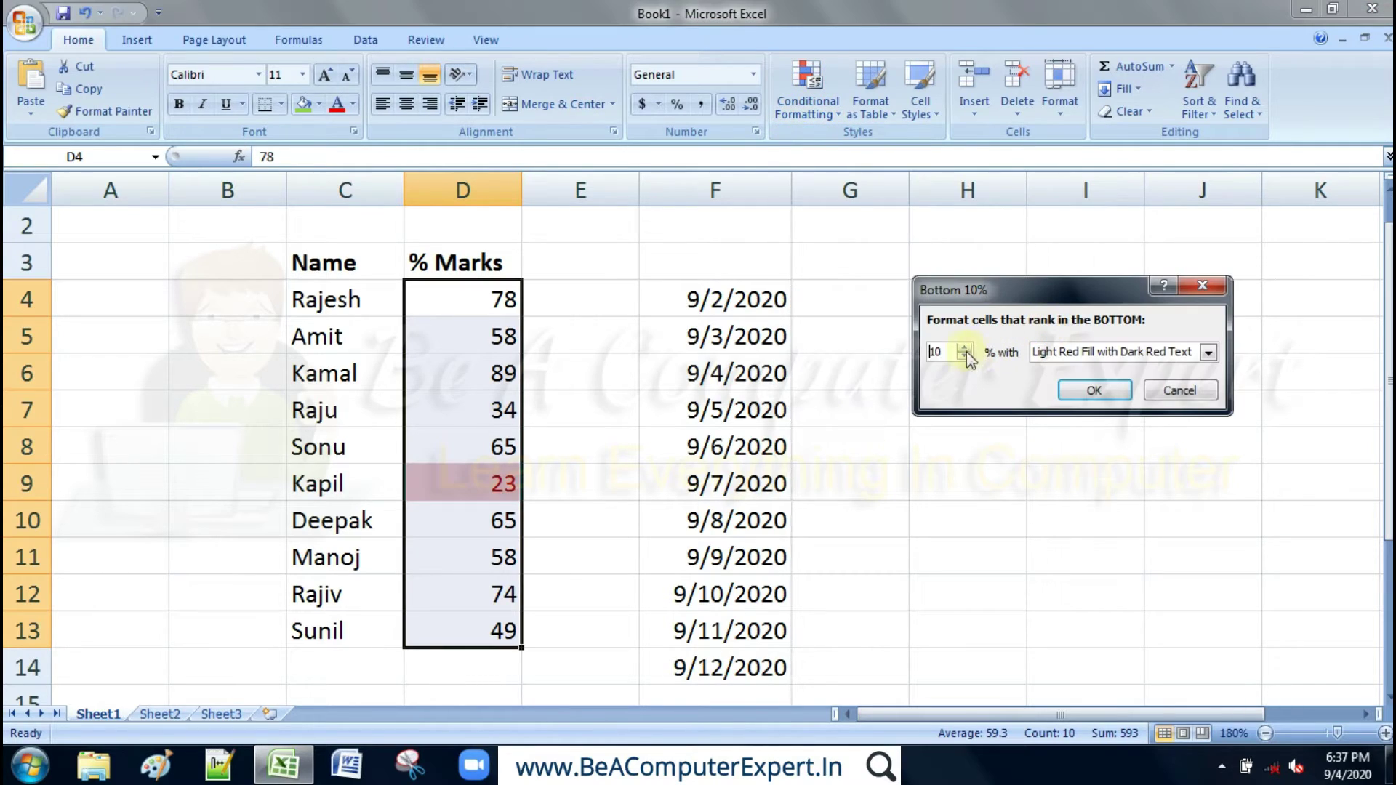
{"action": "left_click_drag", "start_coordinate": [951, 348], "coordinate": [886, 355]}
{"action": "type", "text": "50"}
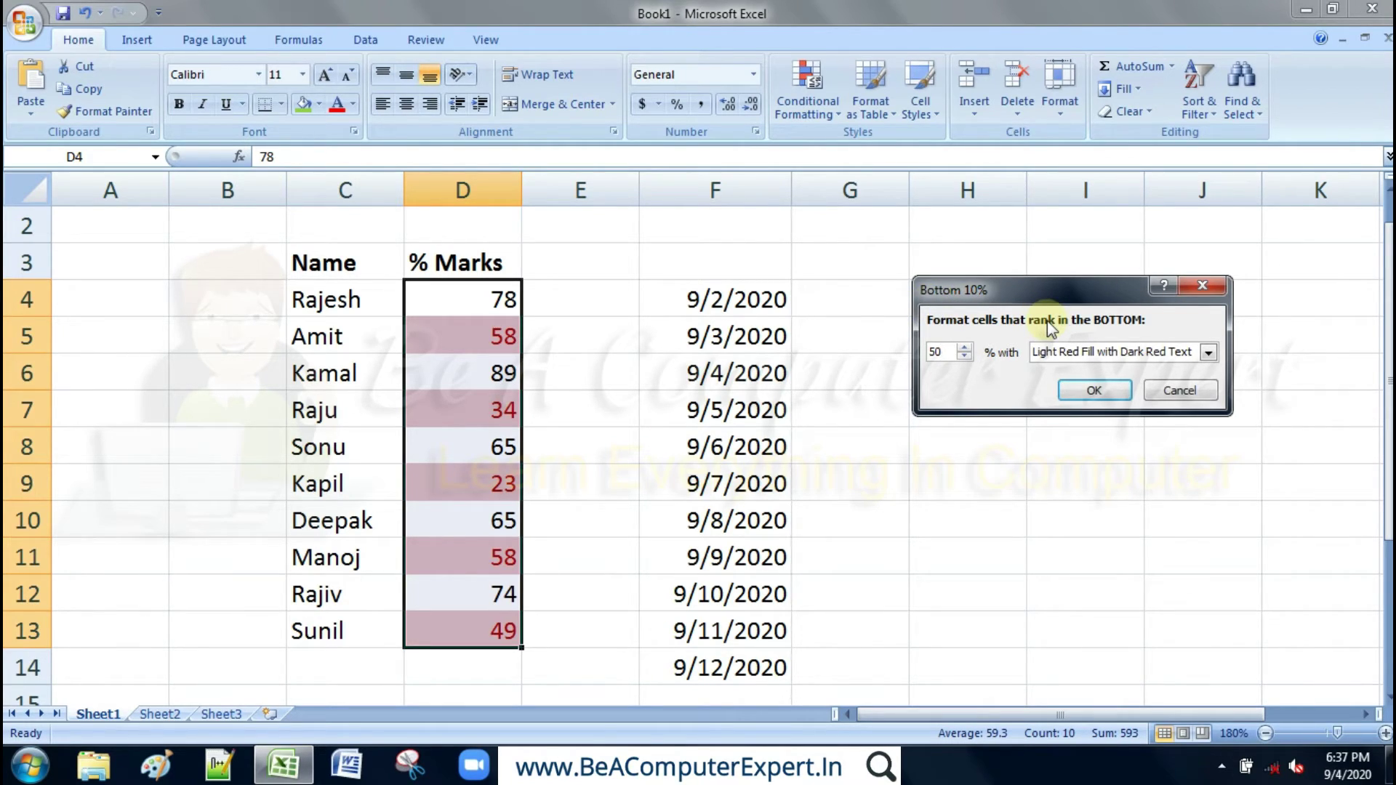
{"action": "left_click", "coordinate": [1180, 389]}
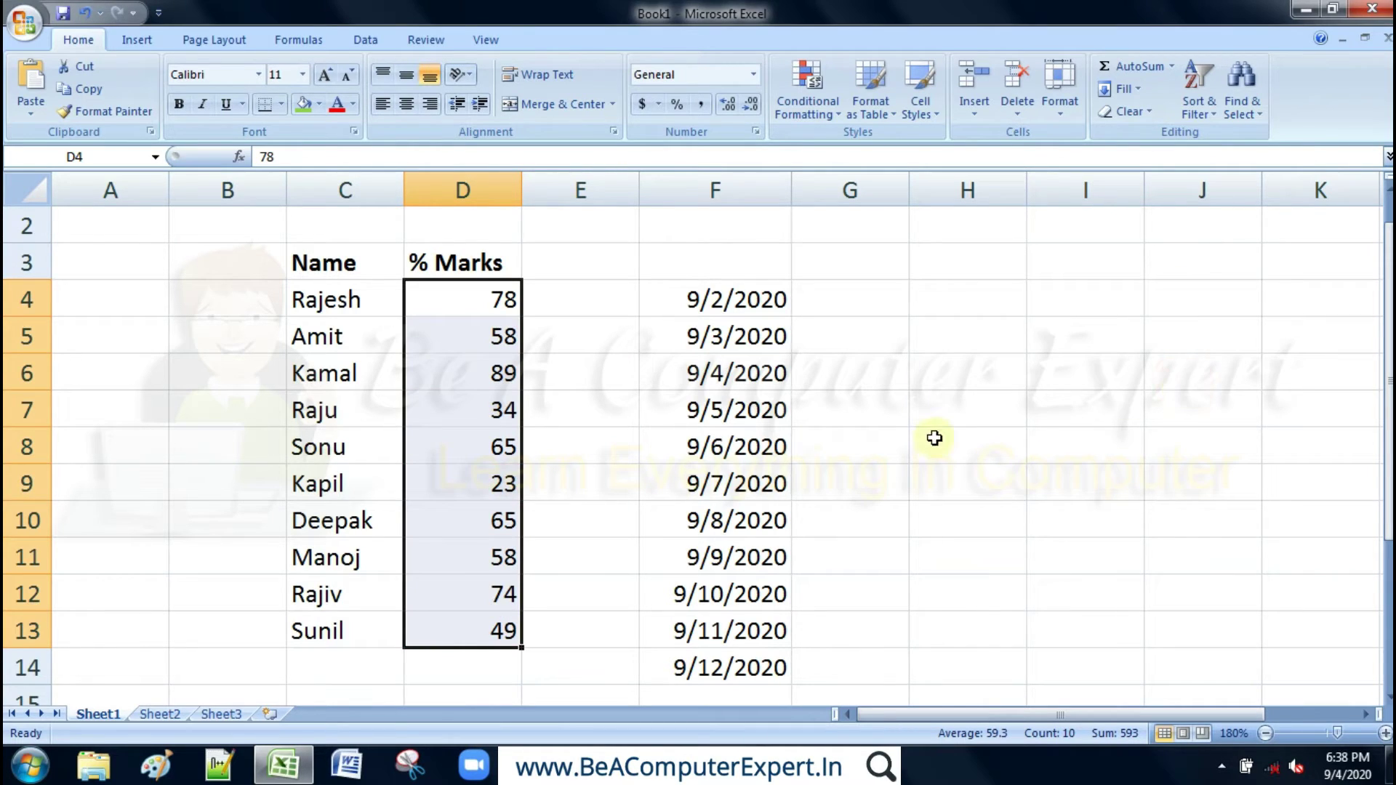
{"action": "left_click", "coordinate": [830, 116]}
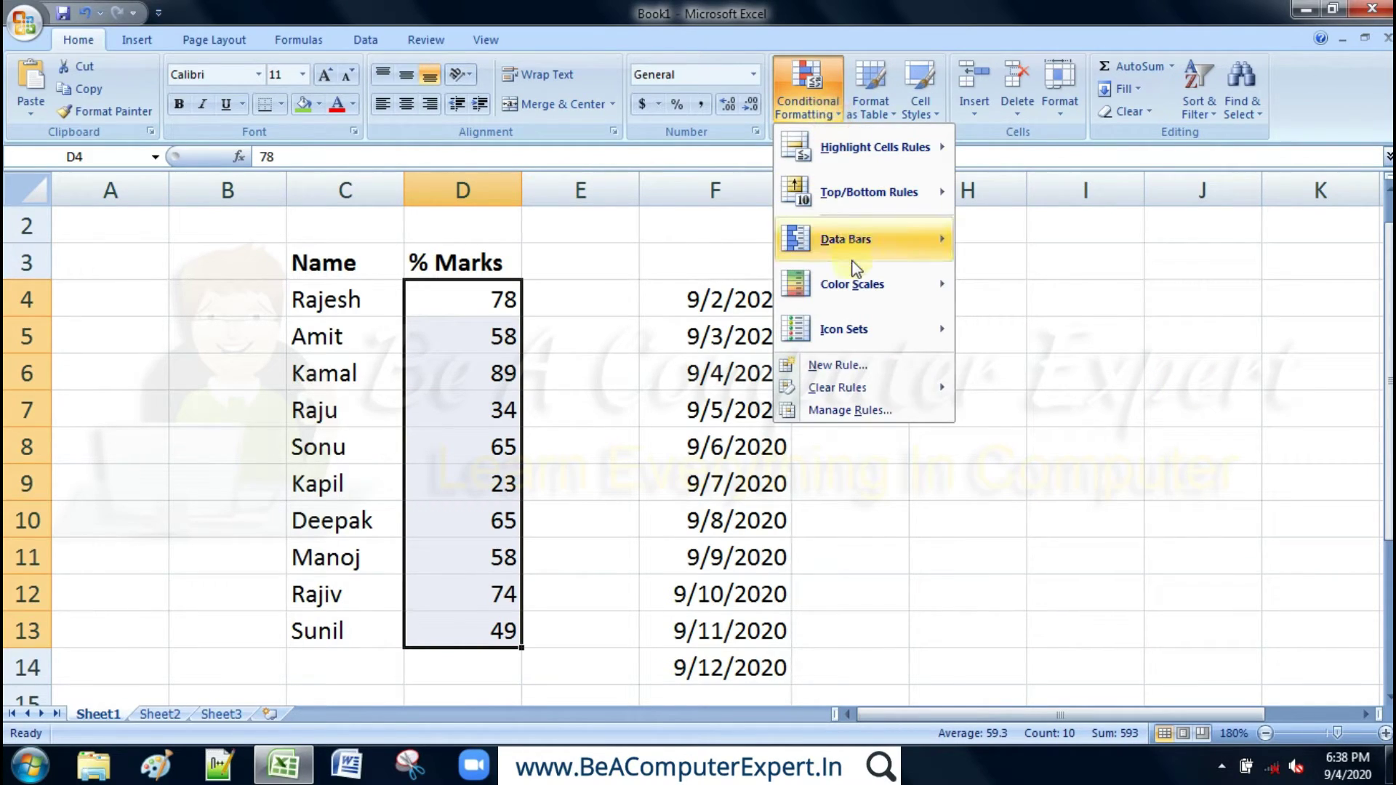
{"action": "mouse_move", "coordinate": [868, 192]}
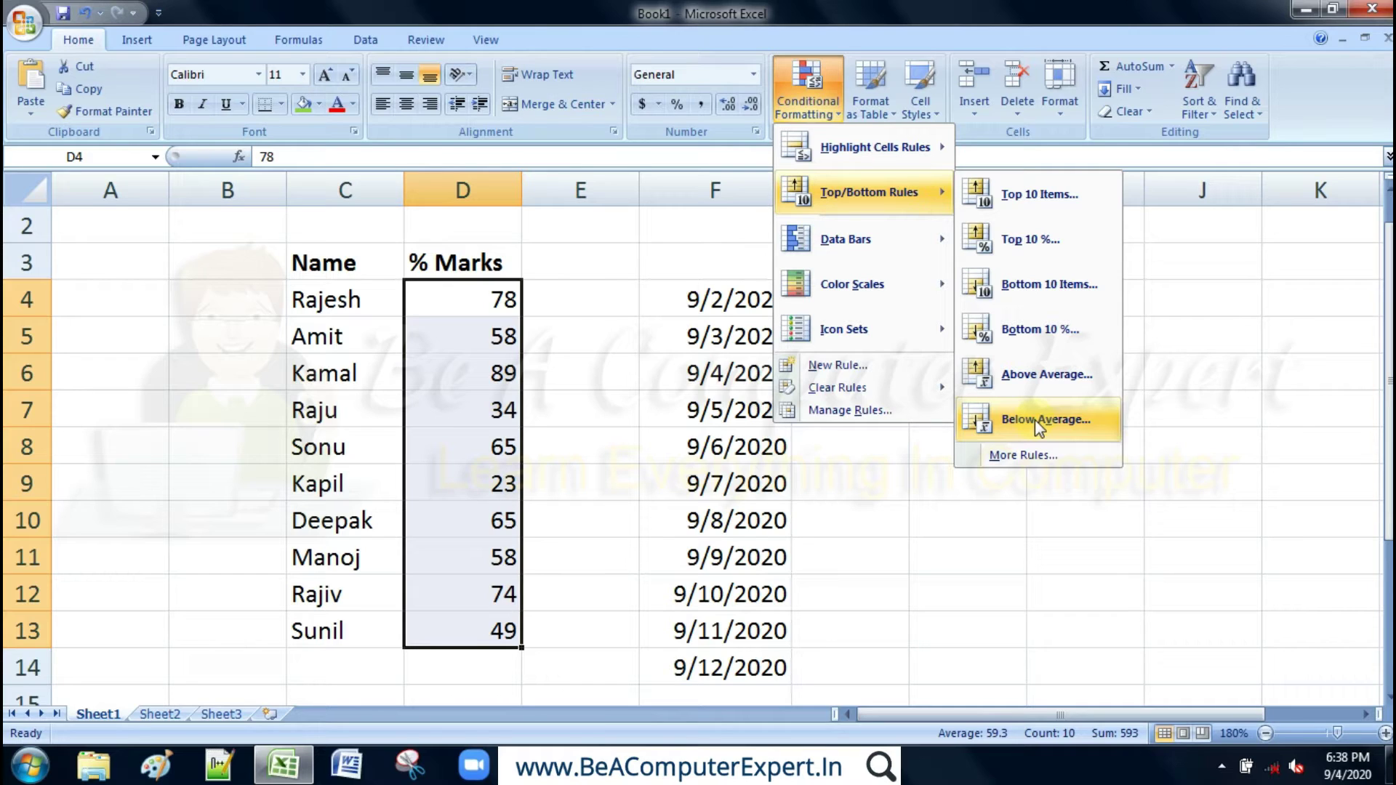
{"action": "left_click", "coordinate": [484, 663]}
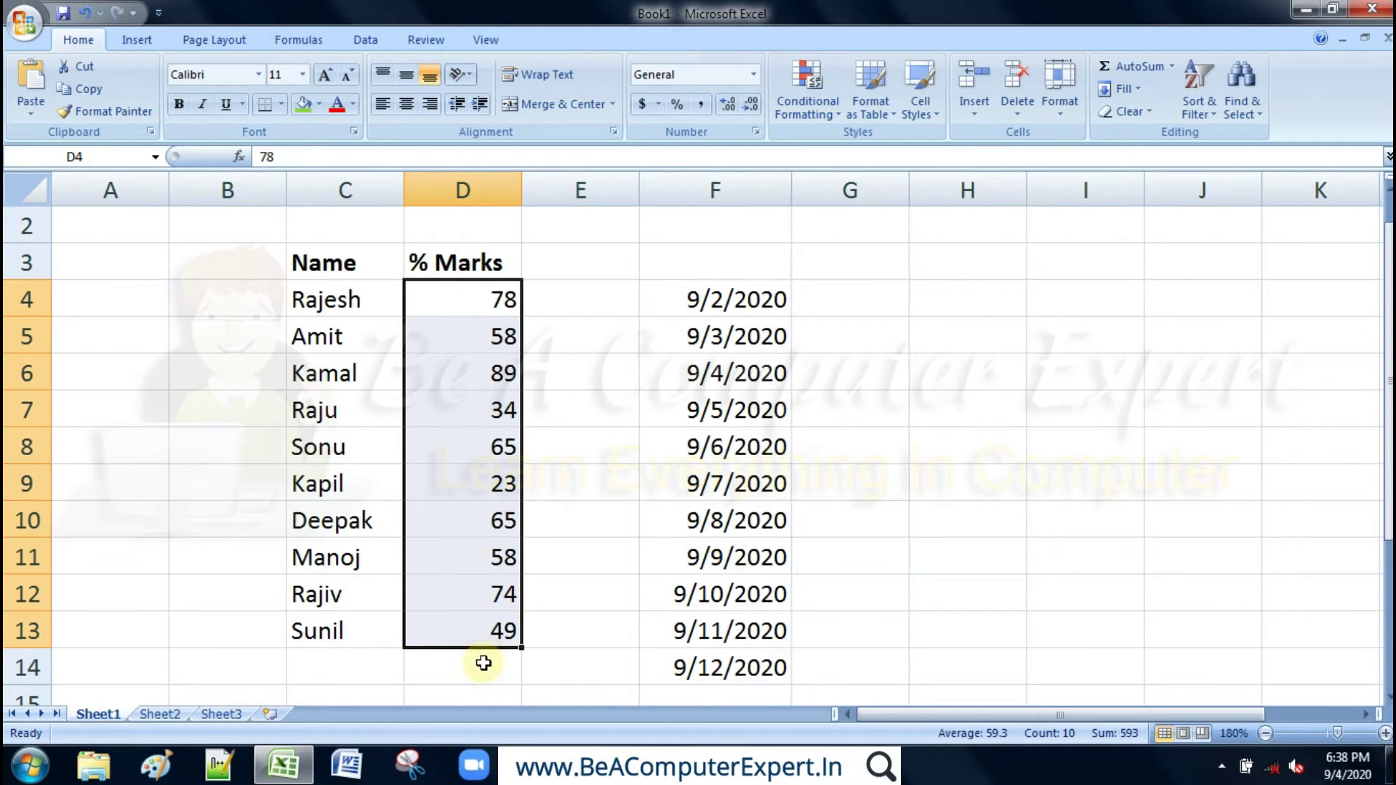
{"action": "left_click", "coordinate": [482, 663]}
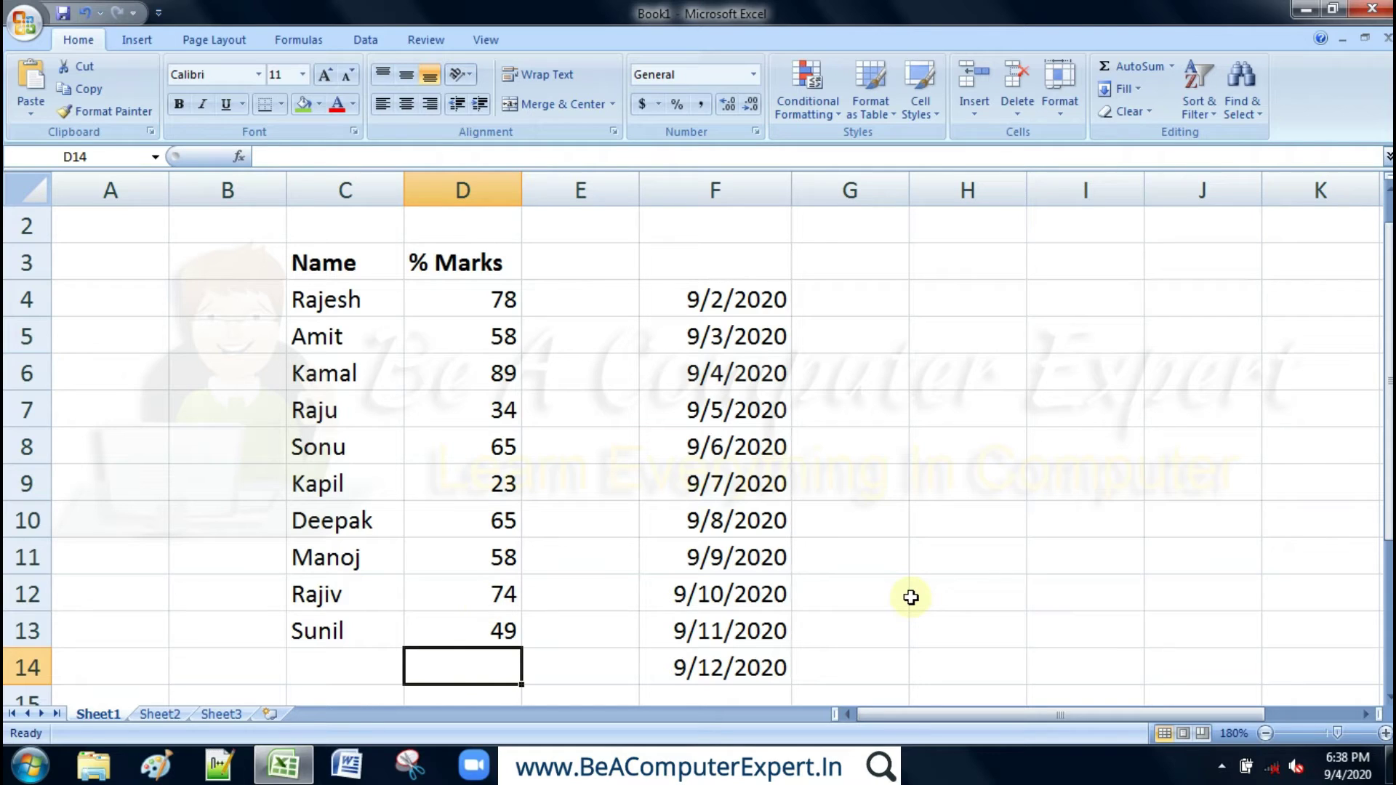
- Enter =AVERAGE(D4:D13) in D14 to show the average mark 59.3
{"action": "type", "text": "=aver"}
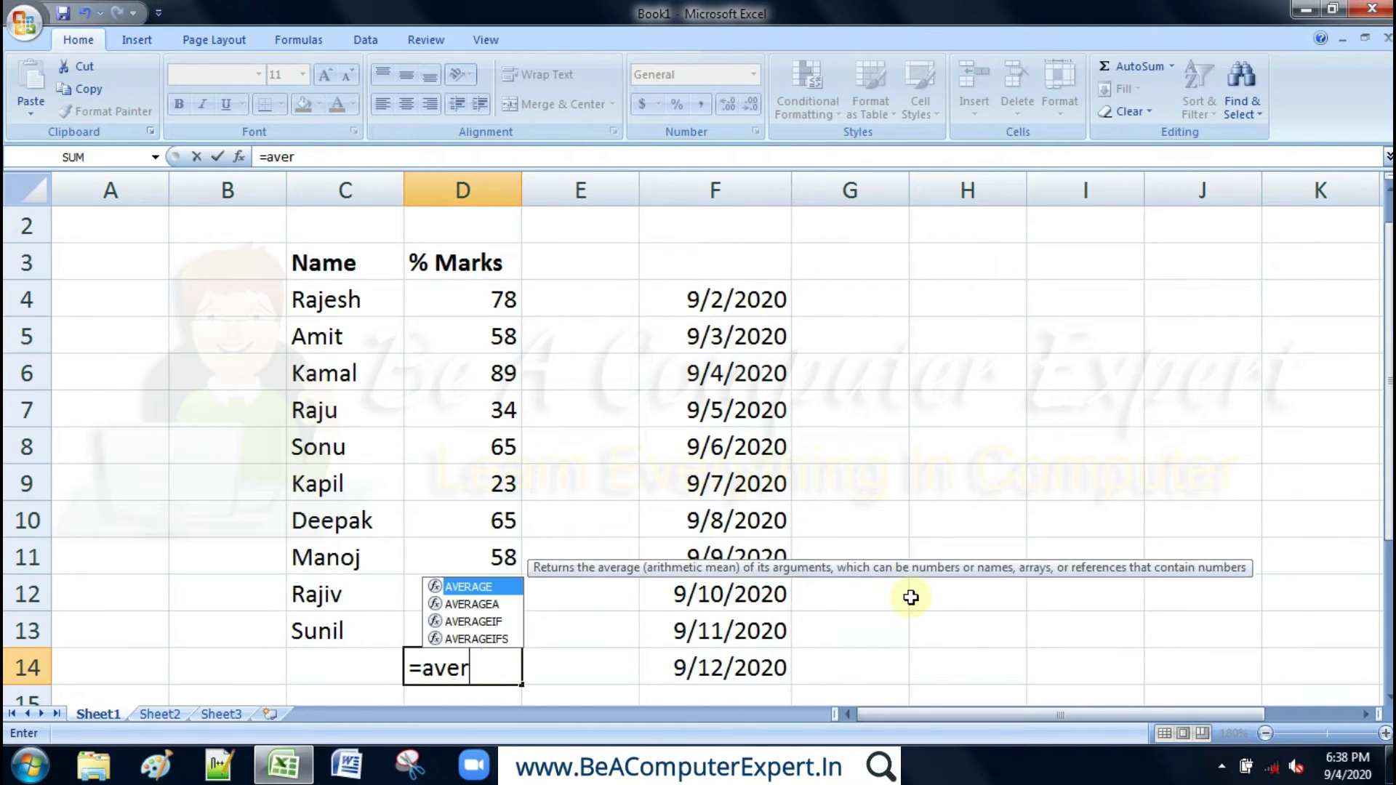
{"action": "type", "text": "age"}
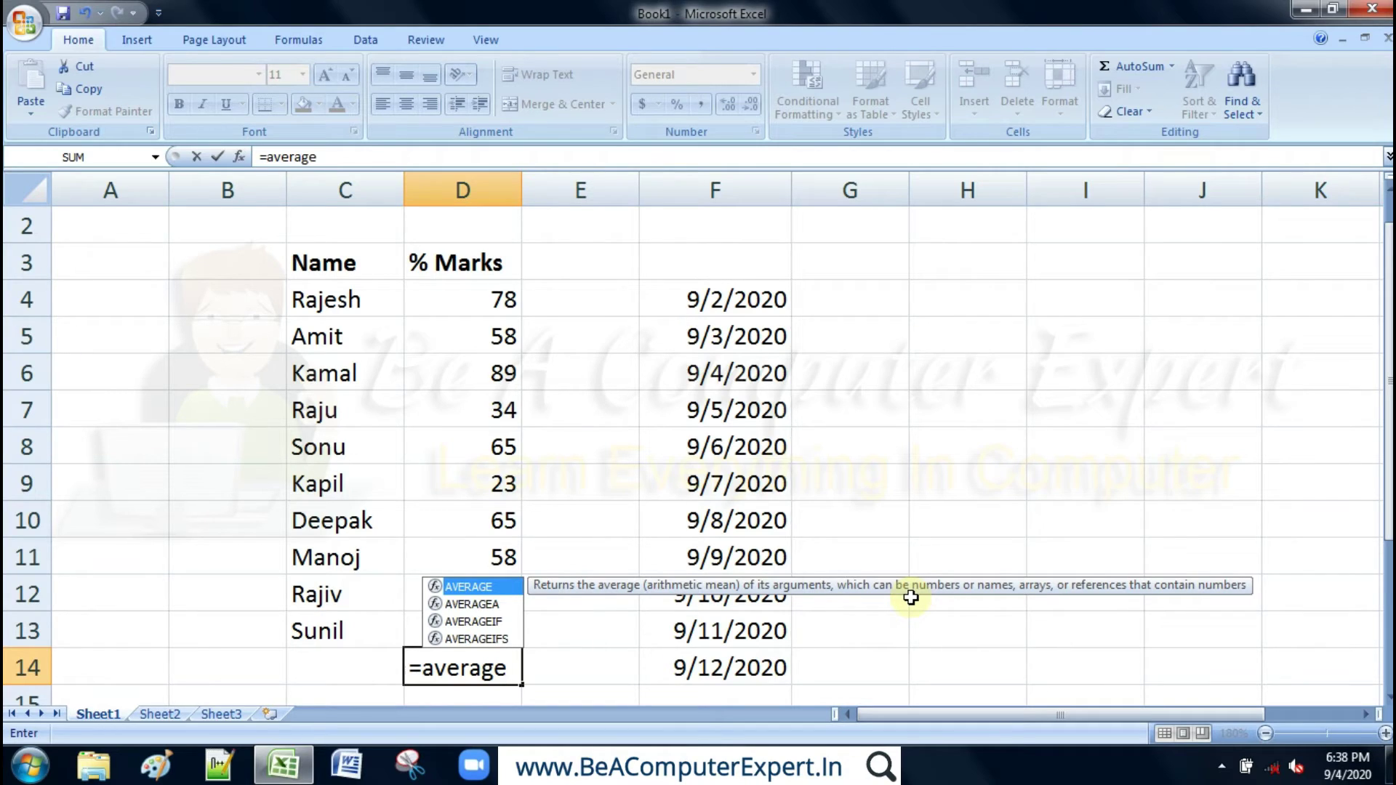
{"action": "type", "text": "("}
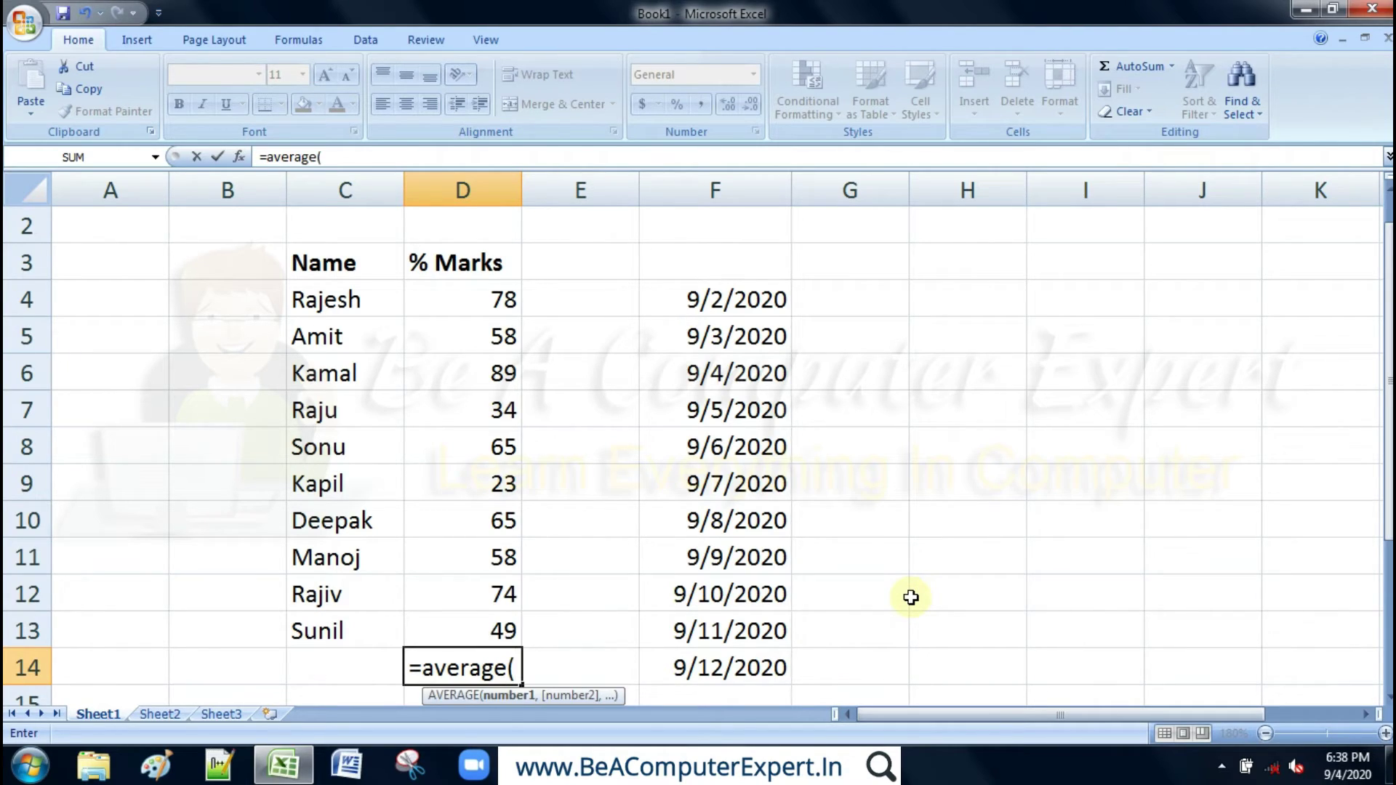
{"action": "left_click", "coordinate": [494, 296]}
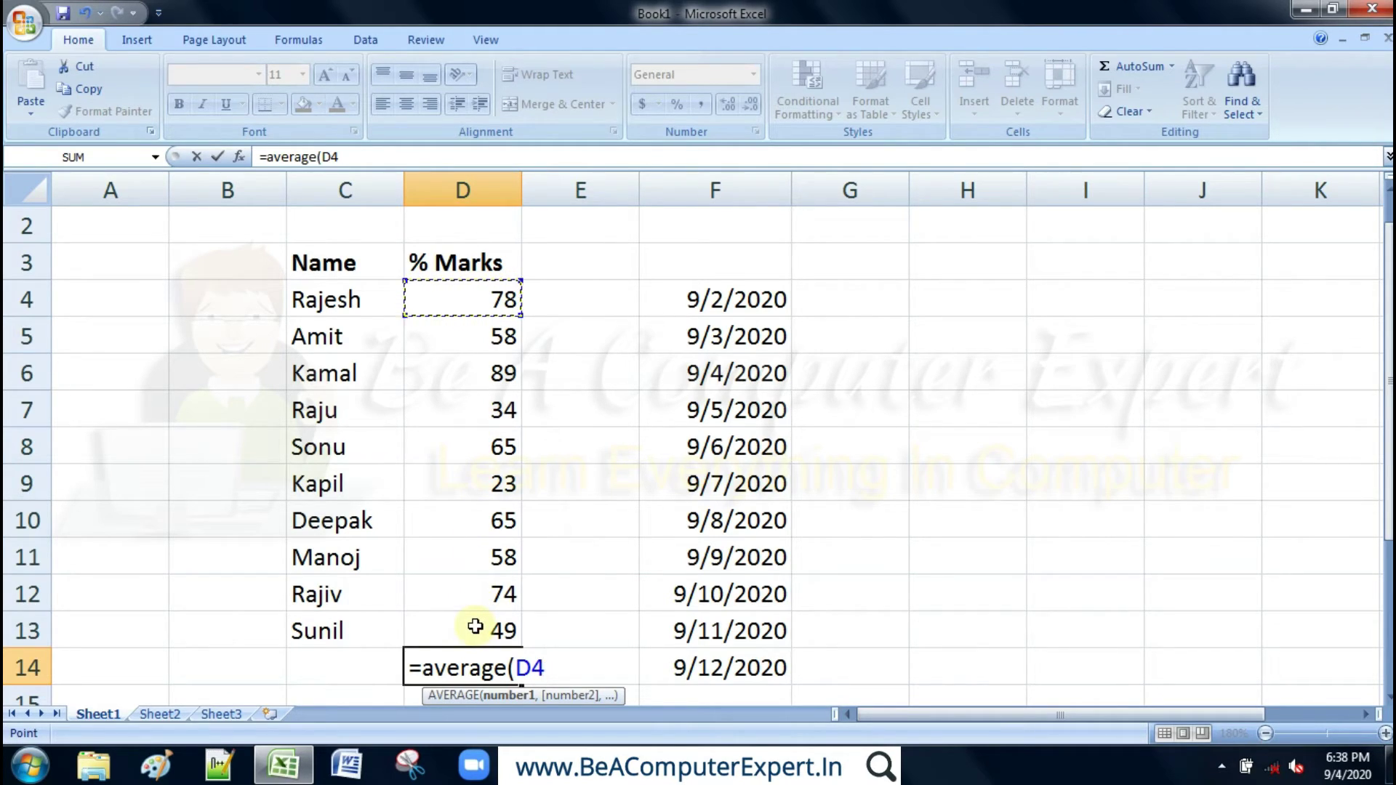
{"action": "left_click", "coordinate": [476, 627], "text": "shift"}
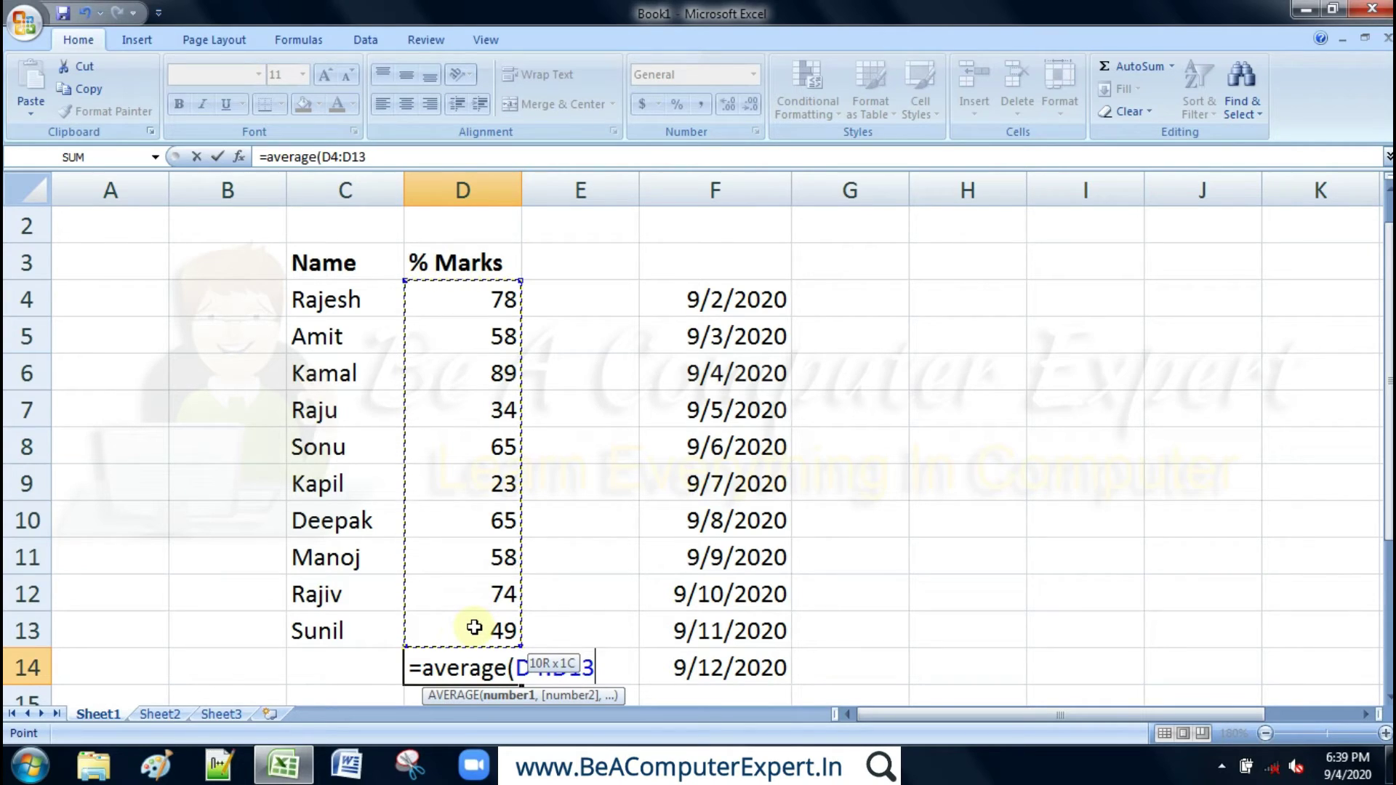
{"action": "left_click", "coordinate": [469, 295]}
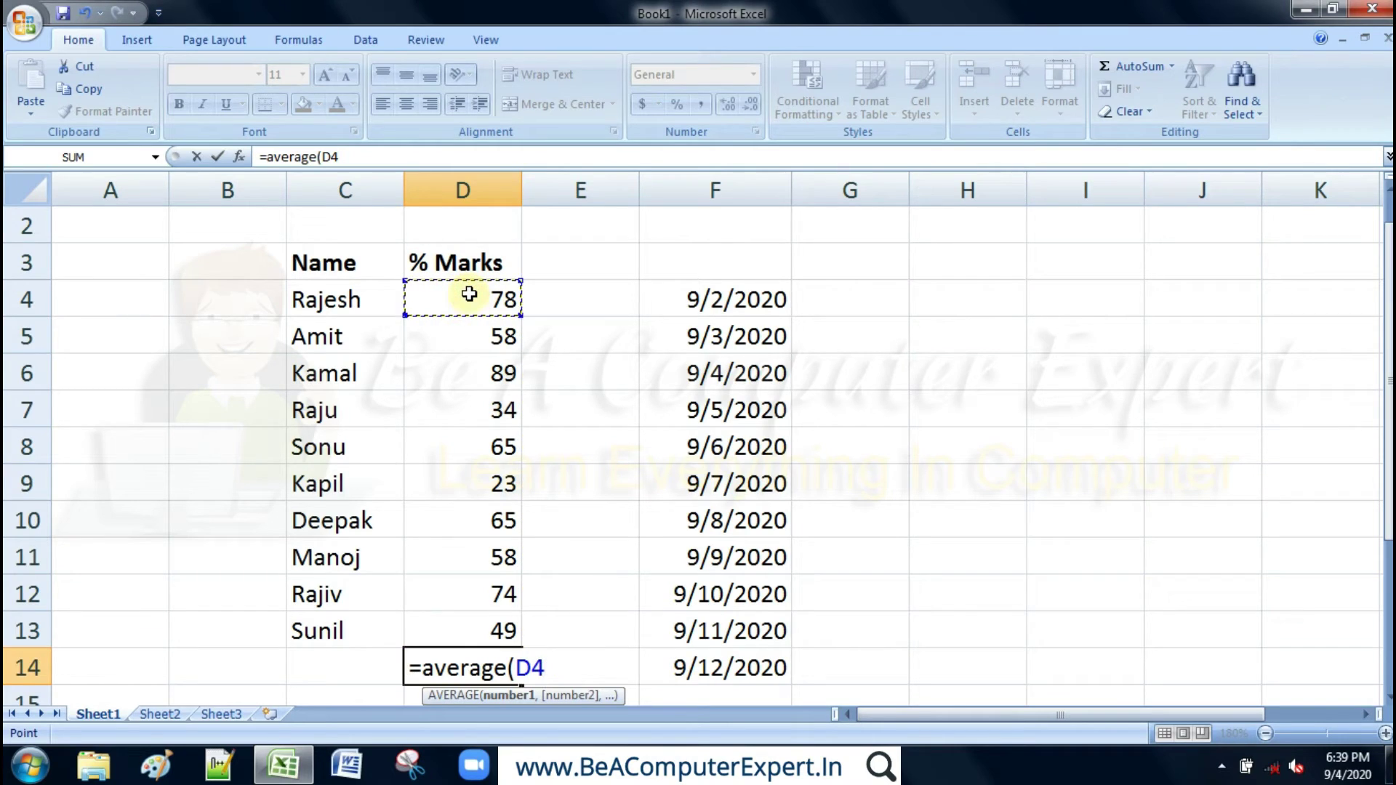
{"action": "left_click_drag", "start_coordinate": [469, 296], "coordinate": [460, 613]}
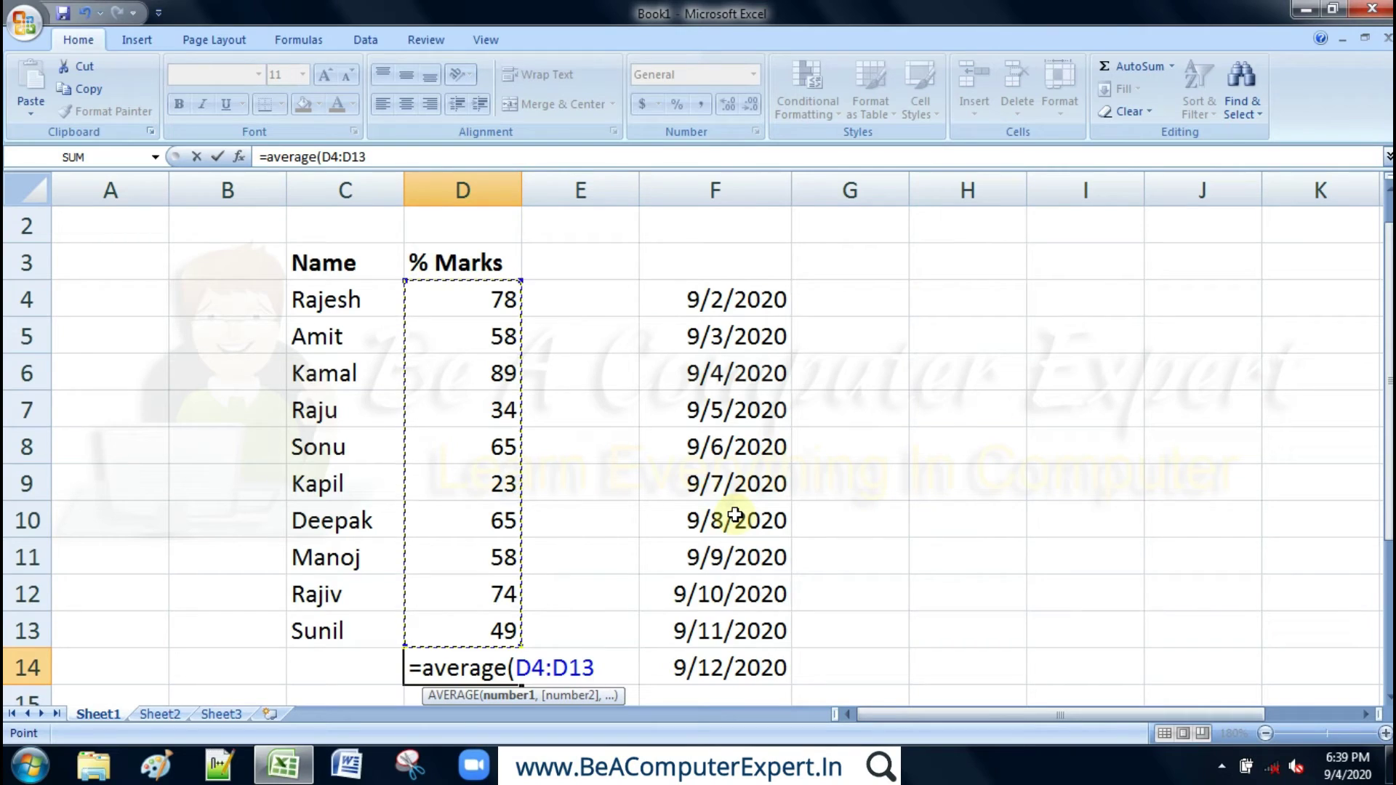
{"action": "key", "text": "Return"}
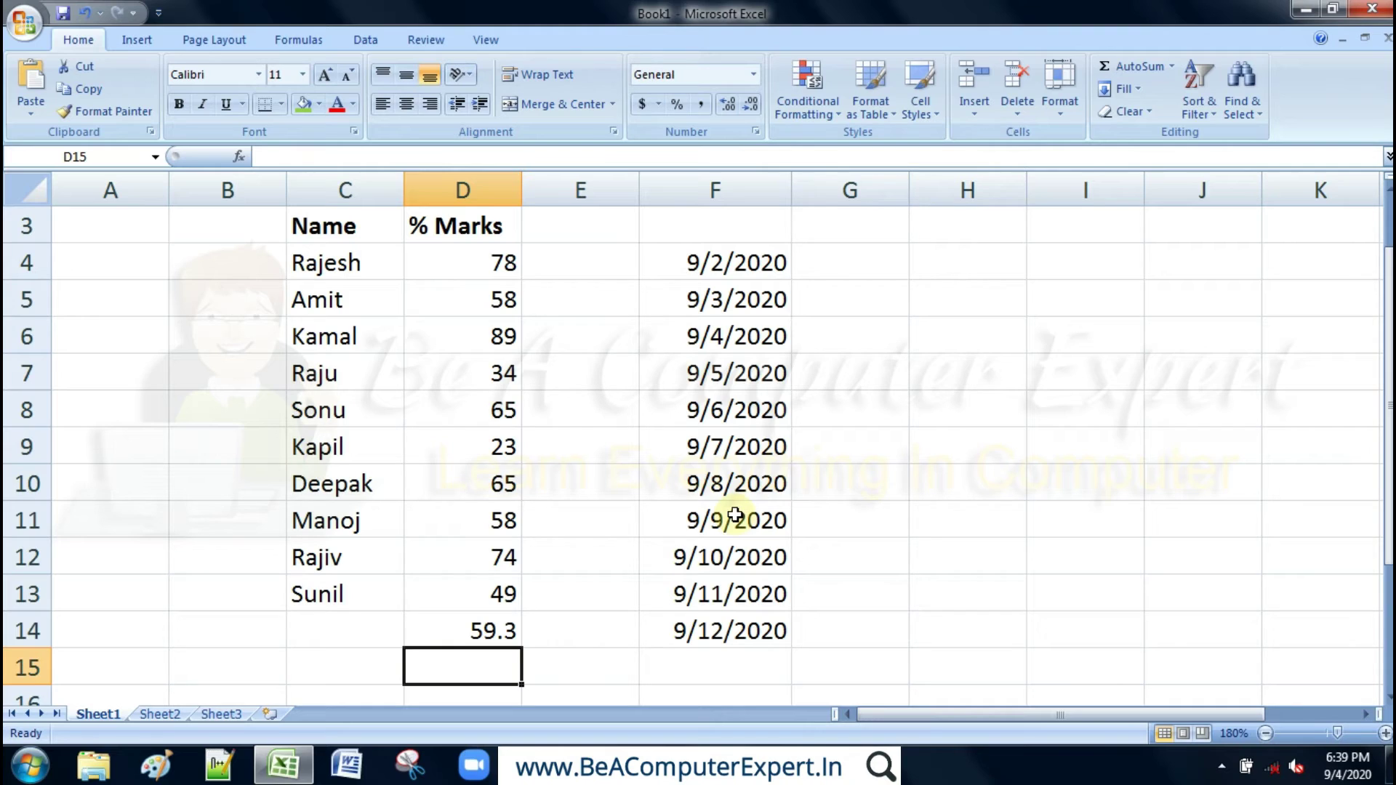
{"action": "left_click", "coordinate": [471, 266]}
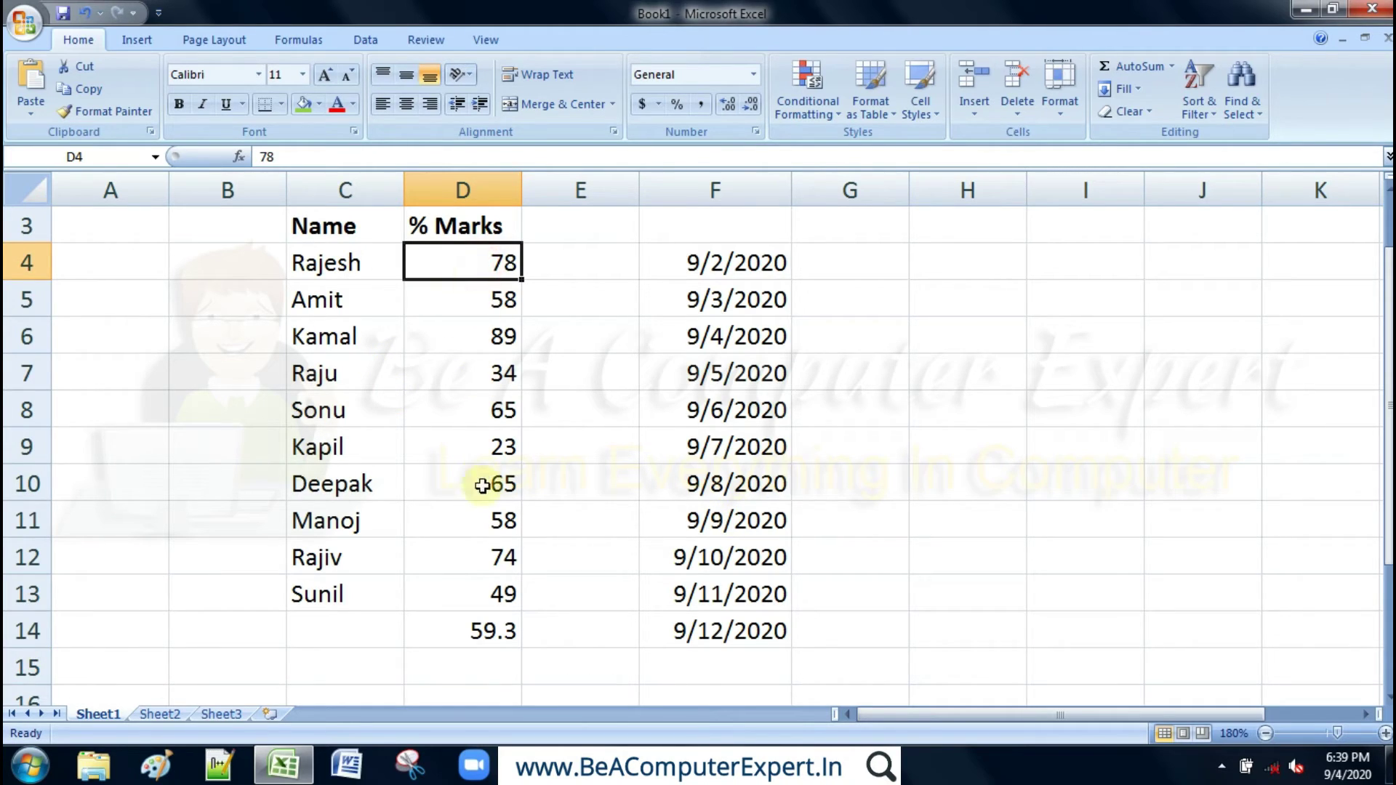
{"action": "left_click", "coordinate": [485, 594], "text": "shift"}
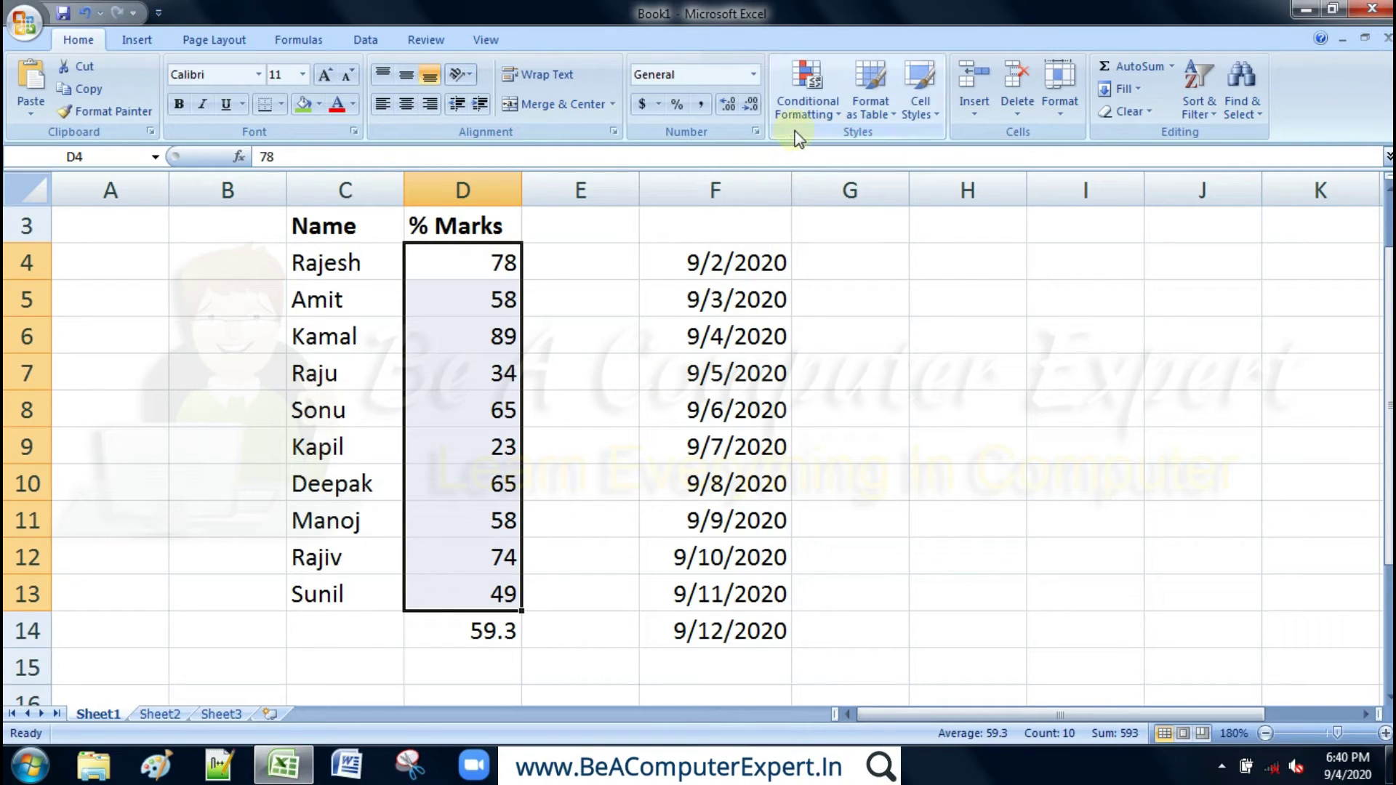
{"action": "left_click", "coordinate": [805, 102]}
{"action": "mouse_move", "coordinate": [868, 192]}
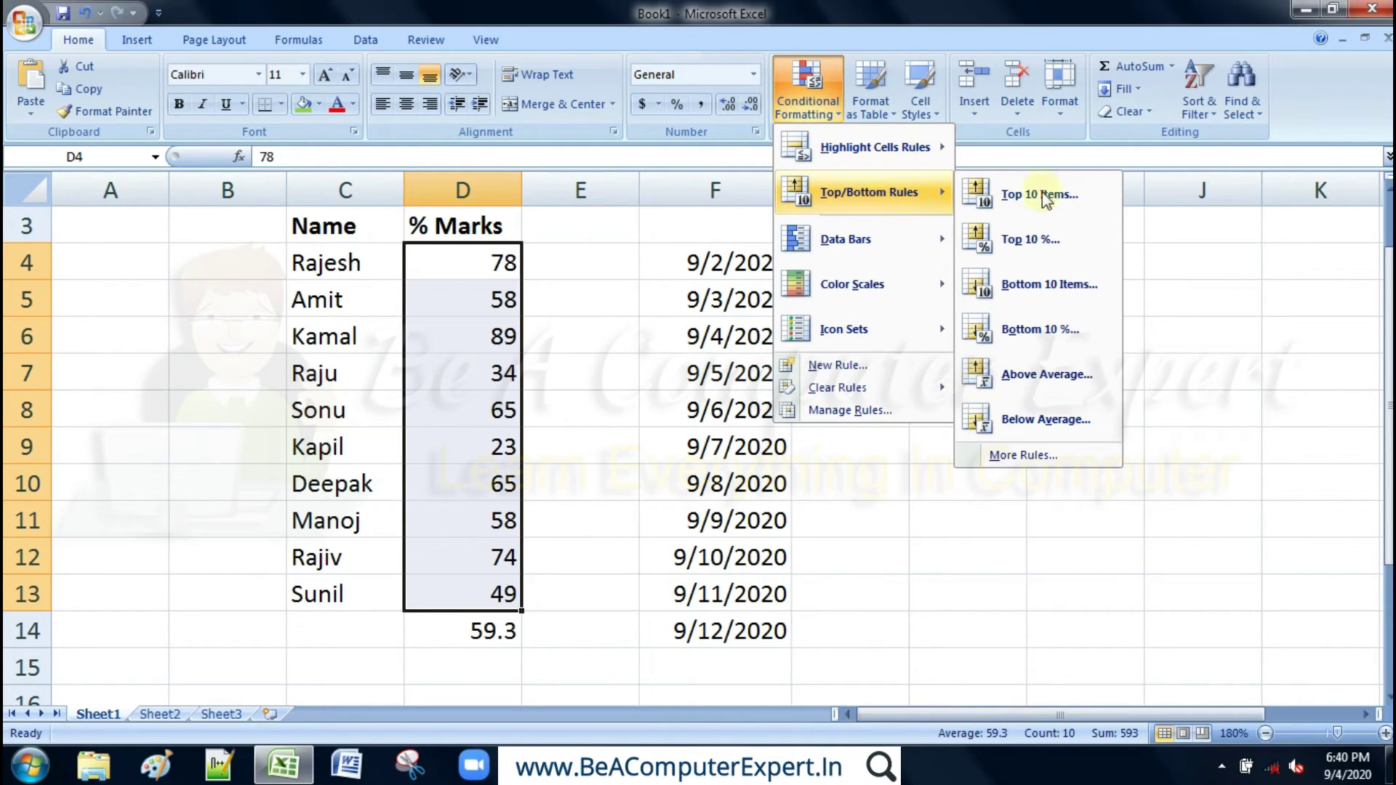
{"action": "left_click", "coordinate": [1036, 375]}
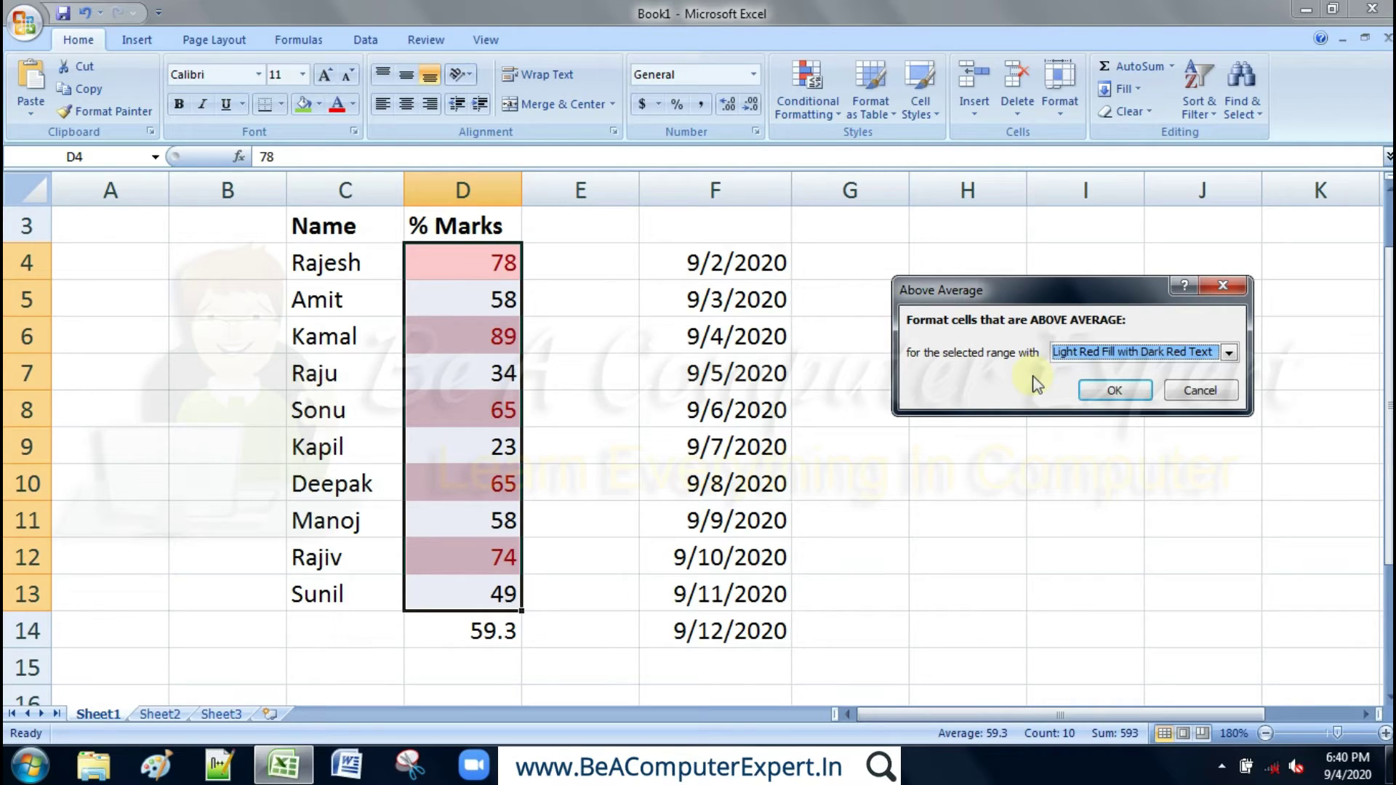
{"action": "left_click", "coordinate": [1200, 390]}
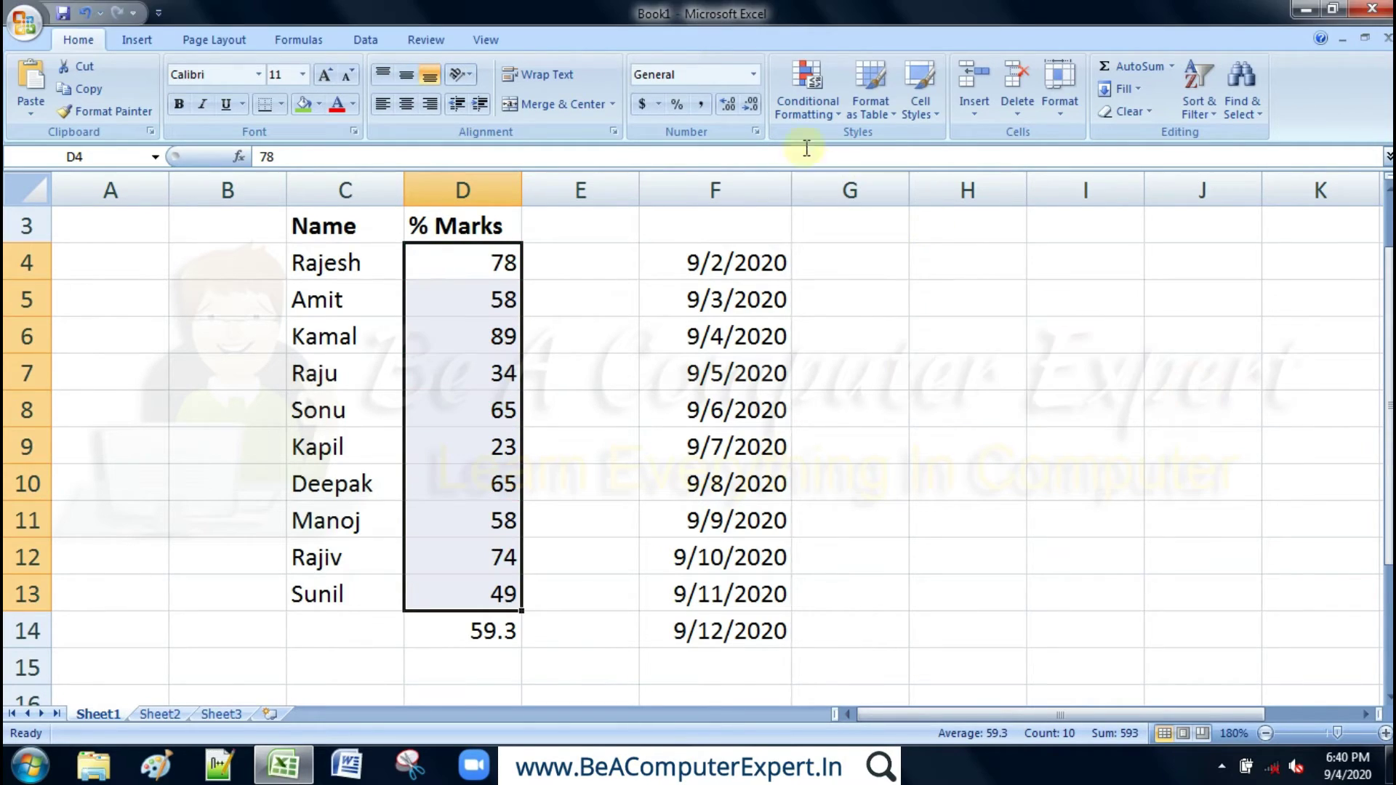
{"action": "left_click", "coordinate": [822, 113]}
{"action": "mouse_move", "coordinate": [869, 192]}
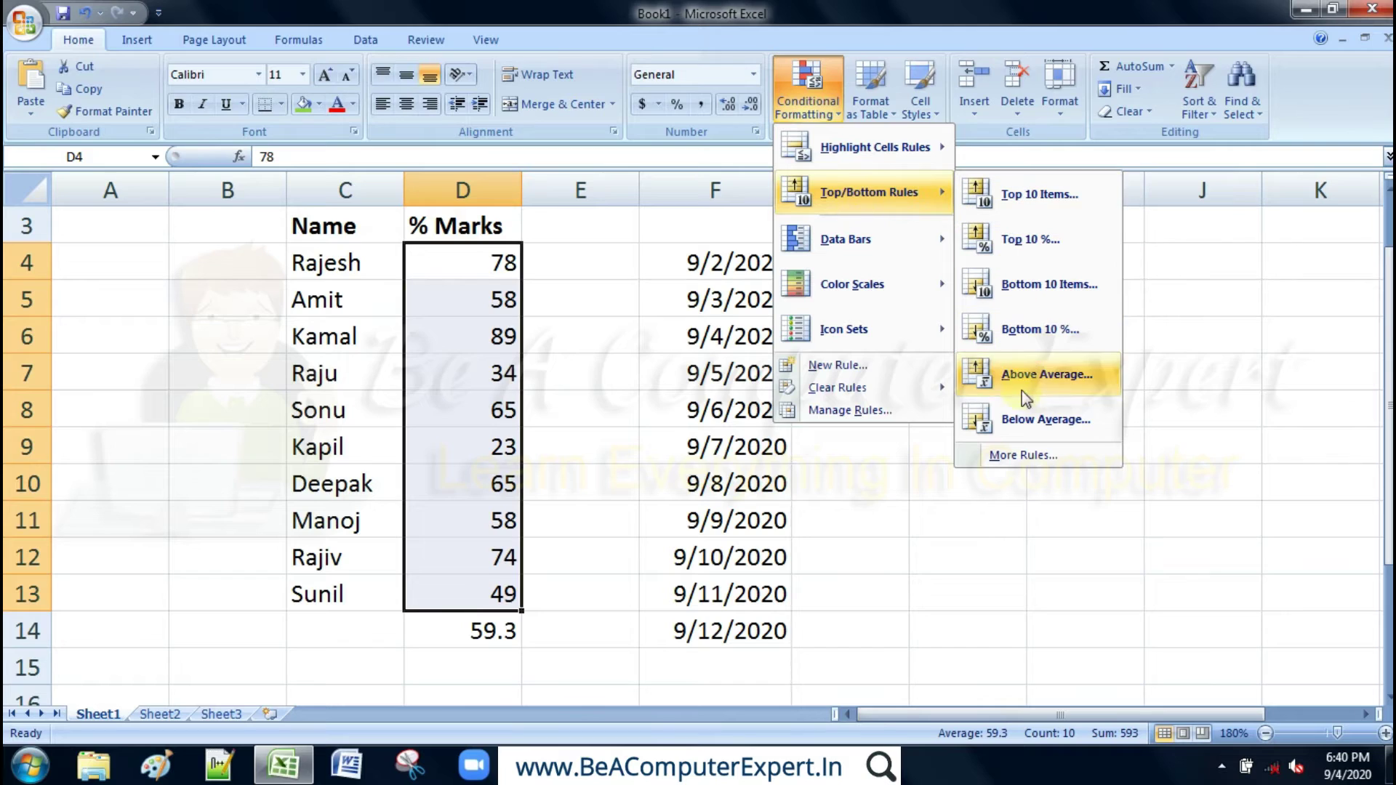
{"action": "left_click", "coordinate": [1026, 423]}
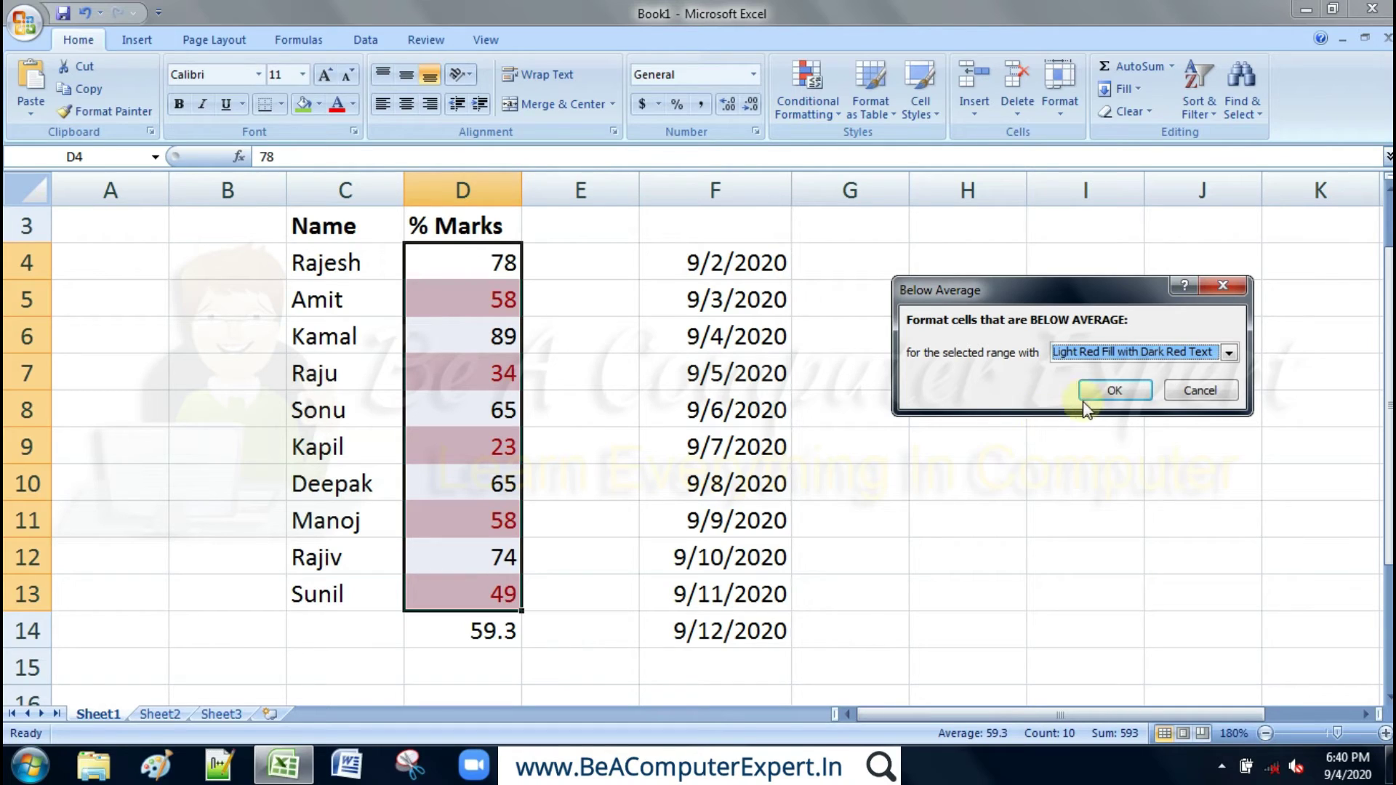
{"action": "left_click", "coordinate": [1190, 392]}
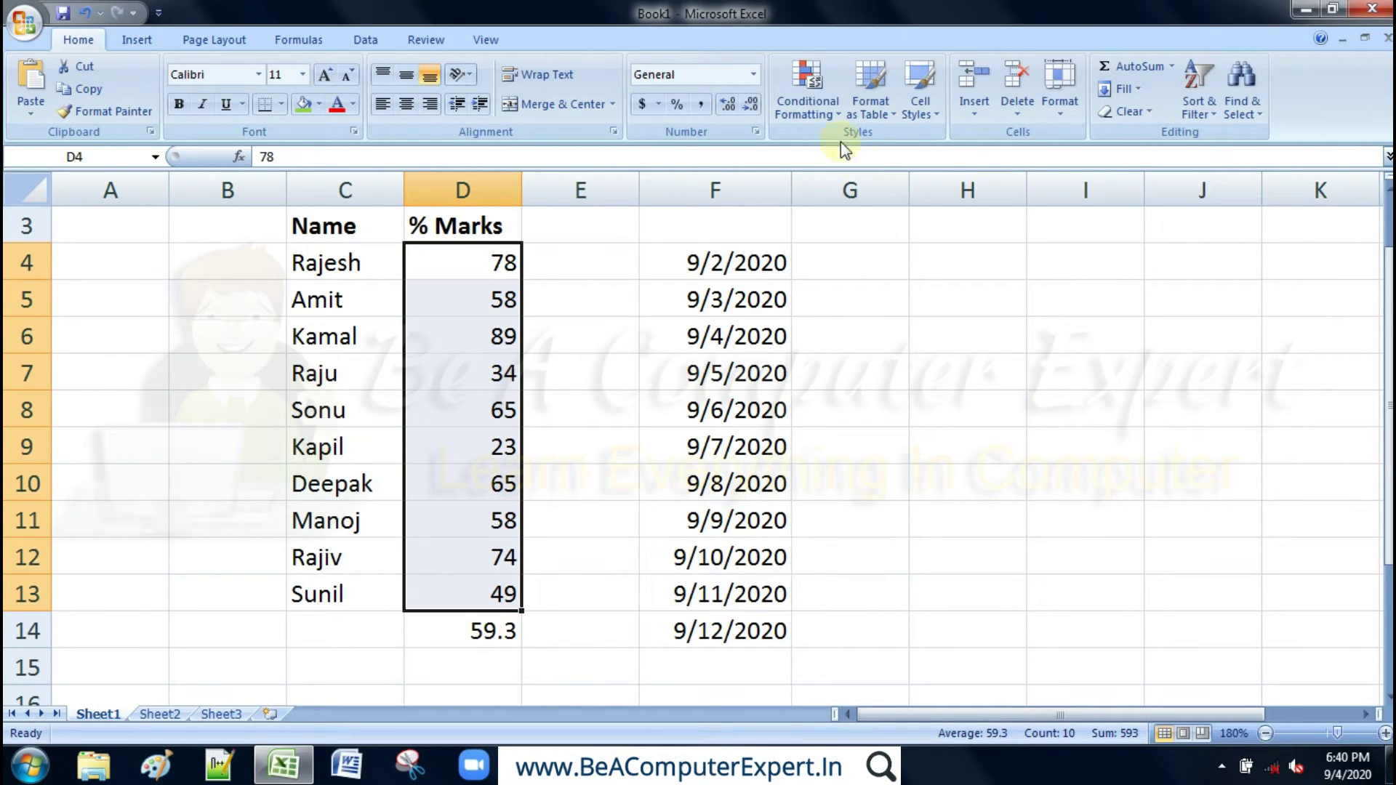
{"action": "left_click", "coordinate": [807, 94]}
{"action": "mouse_move", "coordinate": [861, 238]}
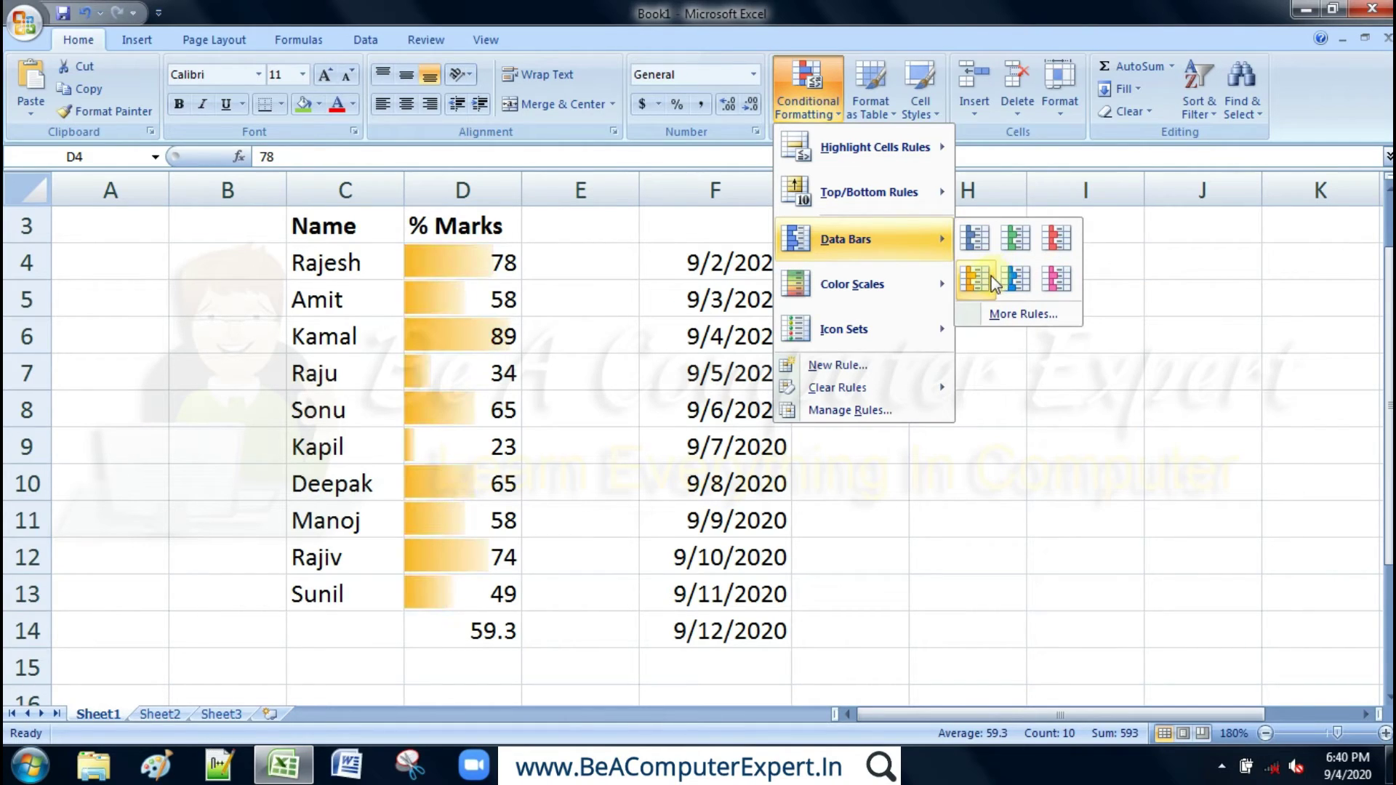
{"action": "left_click", "coordinate": [1051, 281]}
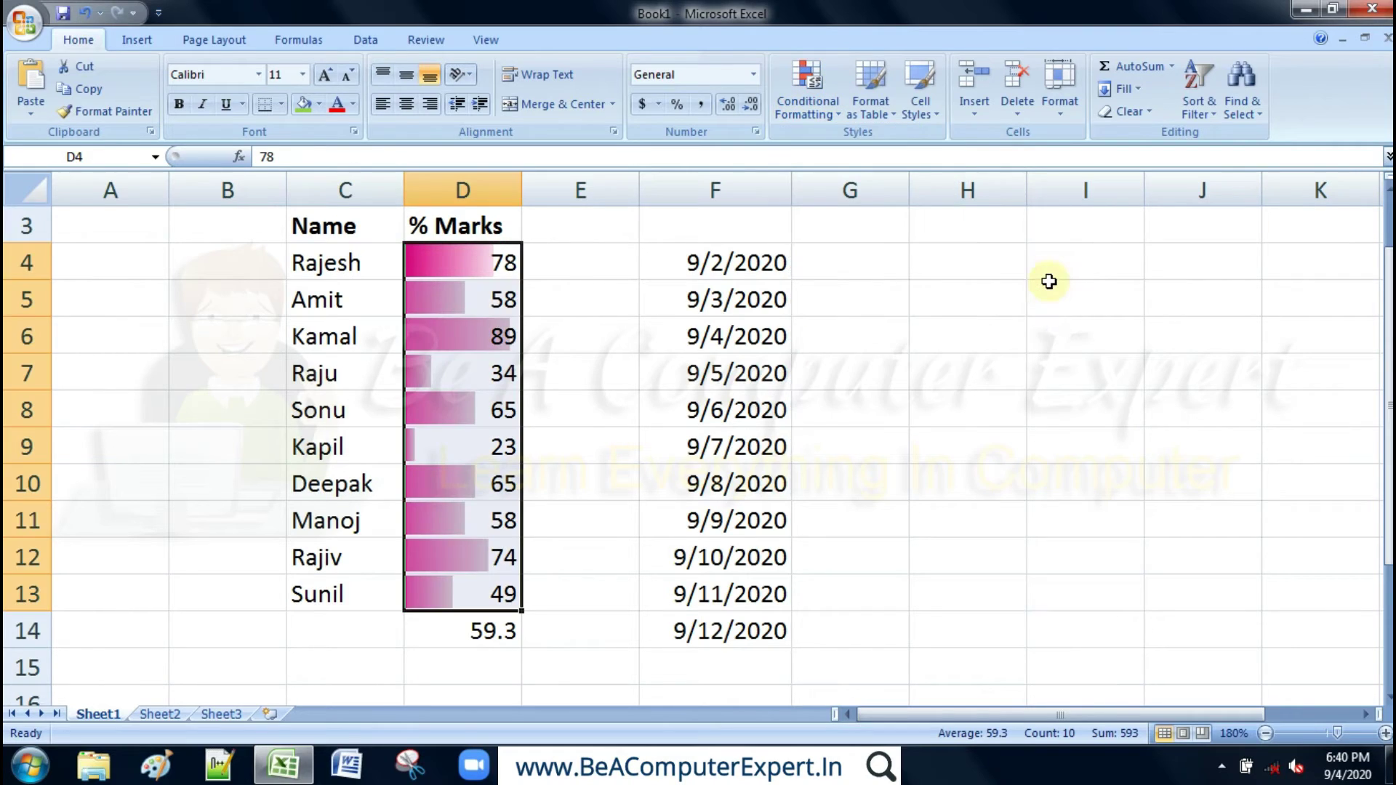
{"action": "left_click", "coordinate": [822, 107]}
{"action": "mouse_move", "coordinate": [862, 388]}
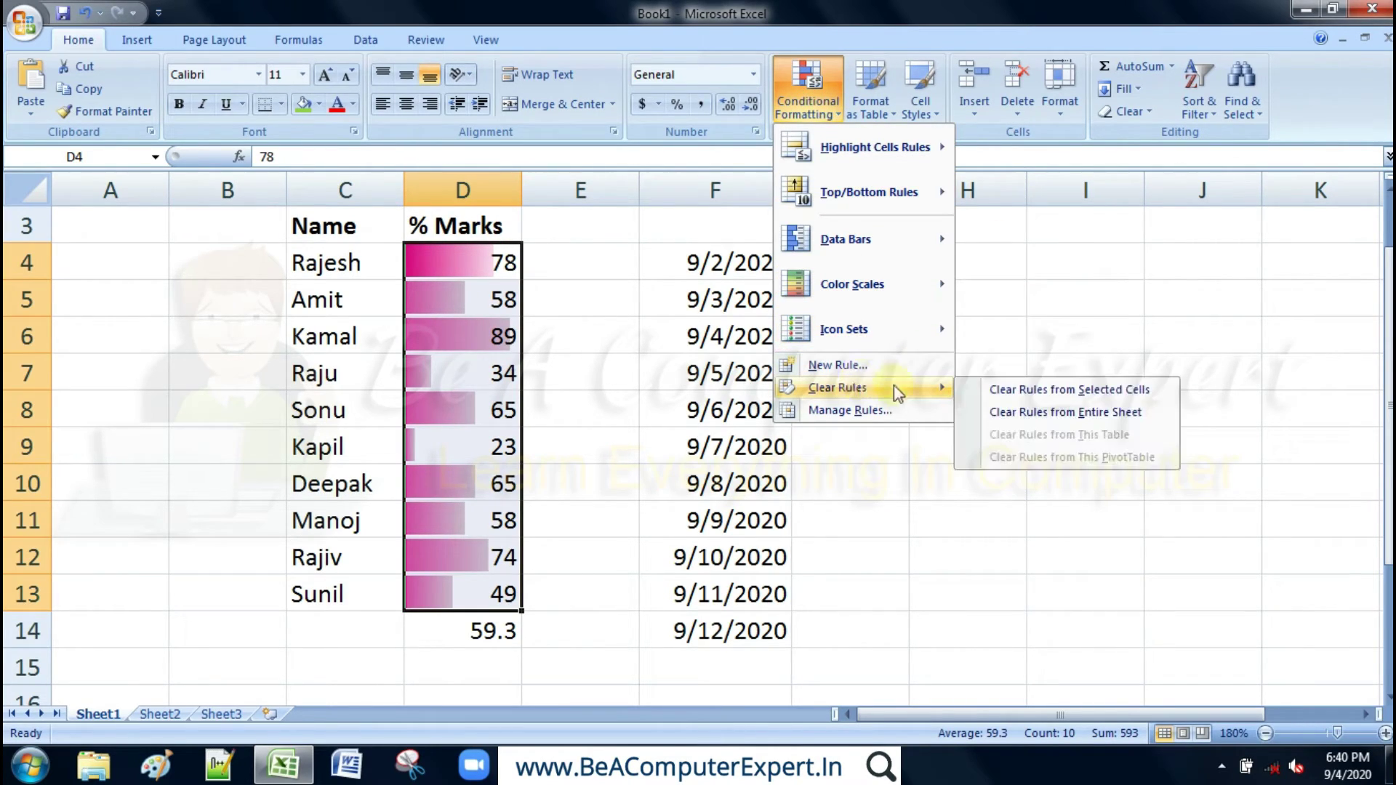
{"action": "left_click", "coordinate": [989, 390]}
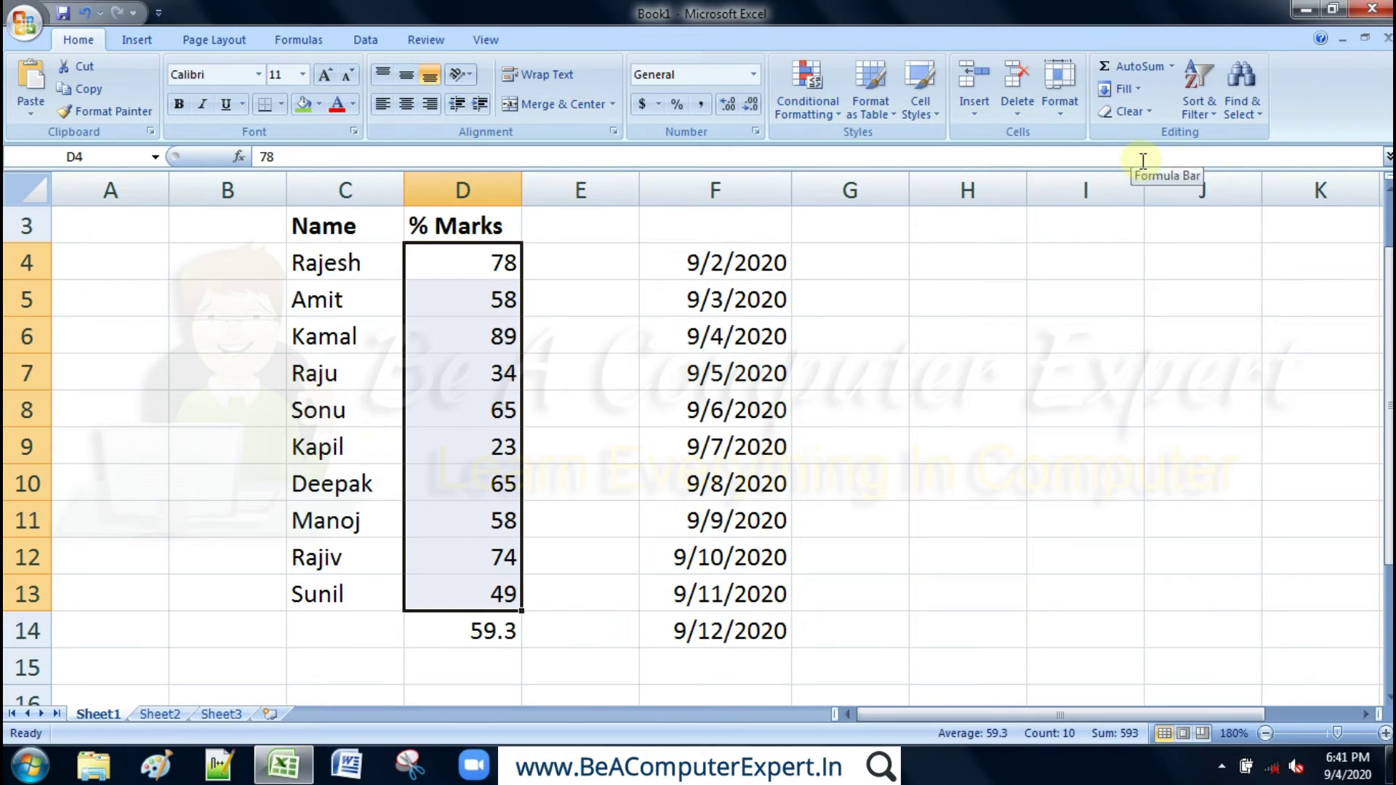
- Apply a red-yellow colour scale to the marks and compare the shading of 89, 78, 58 and 65
{"action": "left_click", "coordinate": [830, 106]}
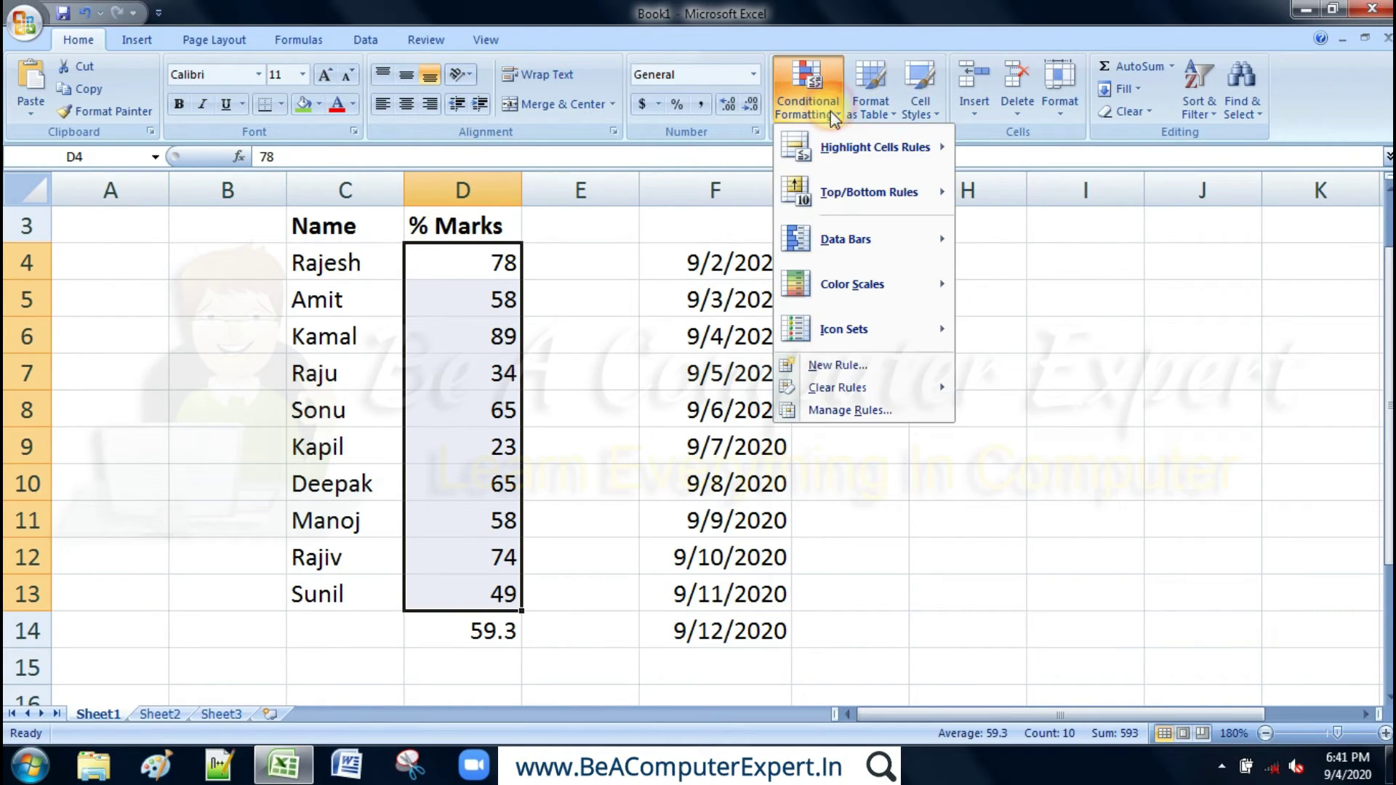
{"action": "mouse_move", "coordinate": [853, 283]}
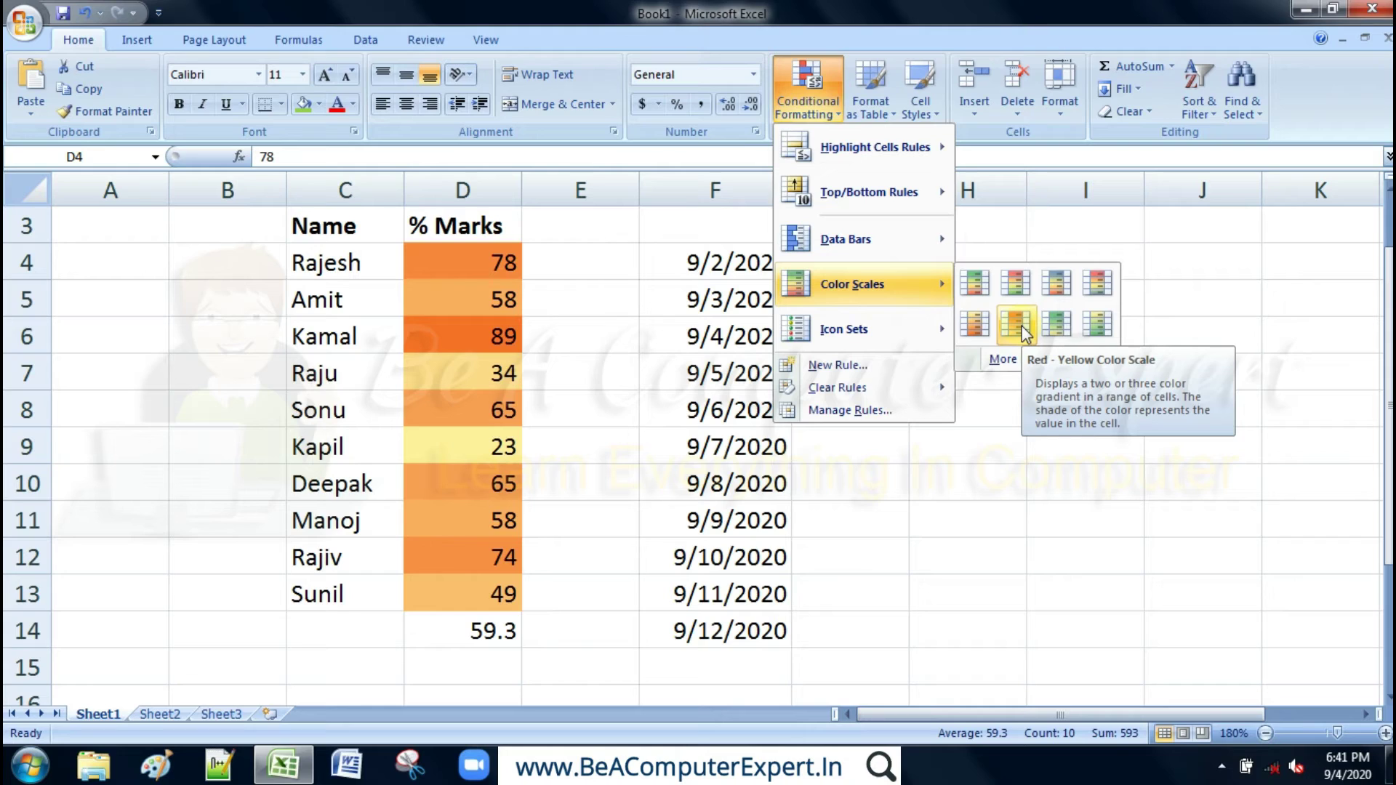
{"action": "left_click", "coordinate": [1025, 333]}
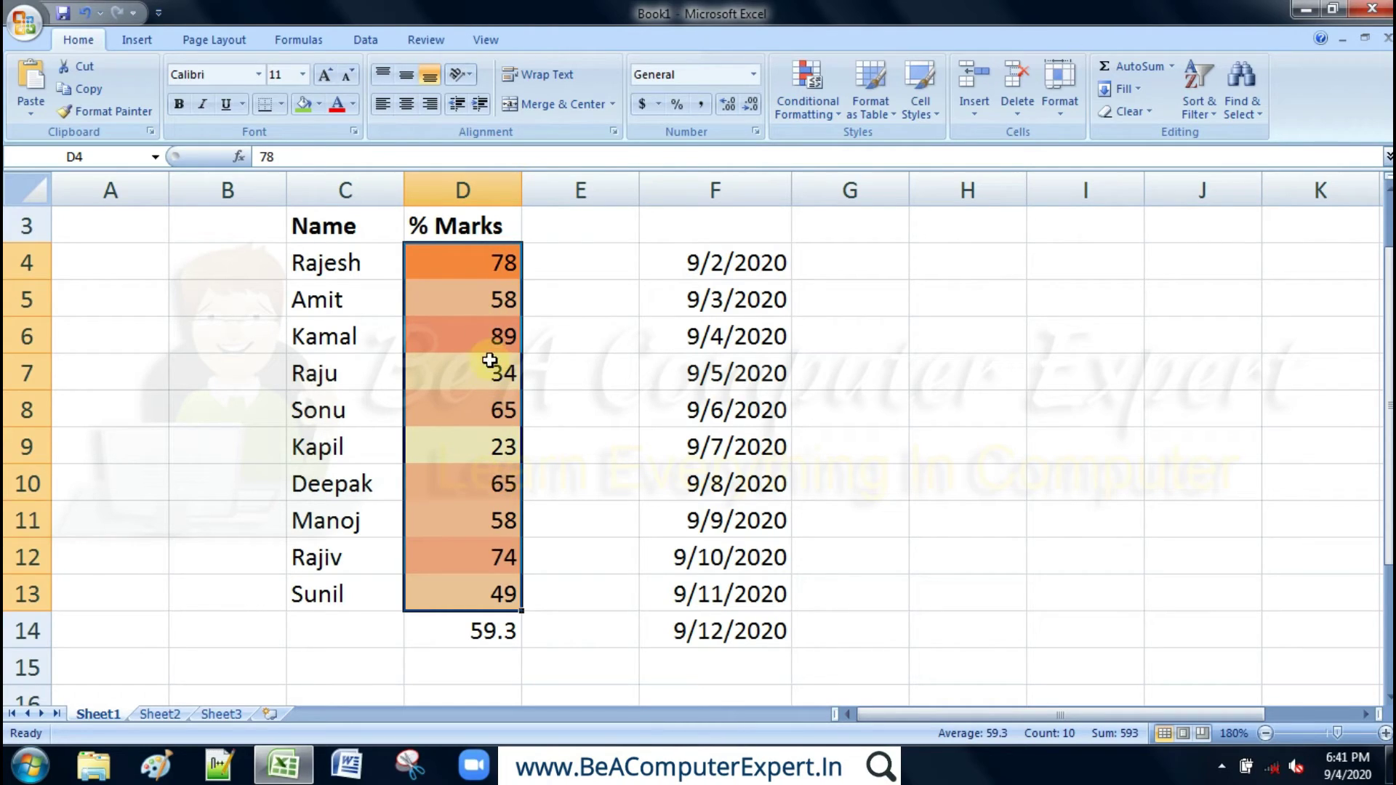
{"action": "left_click", "coordinate": [483, 336]}
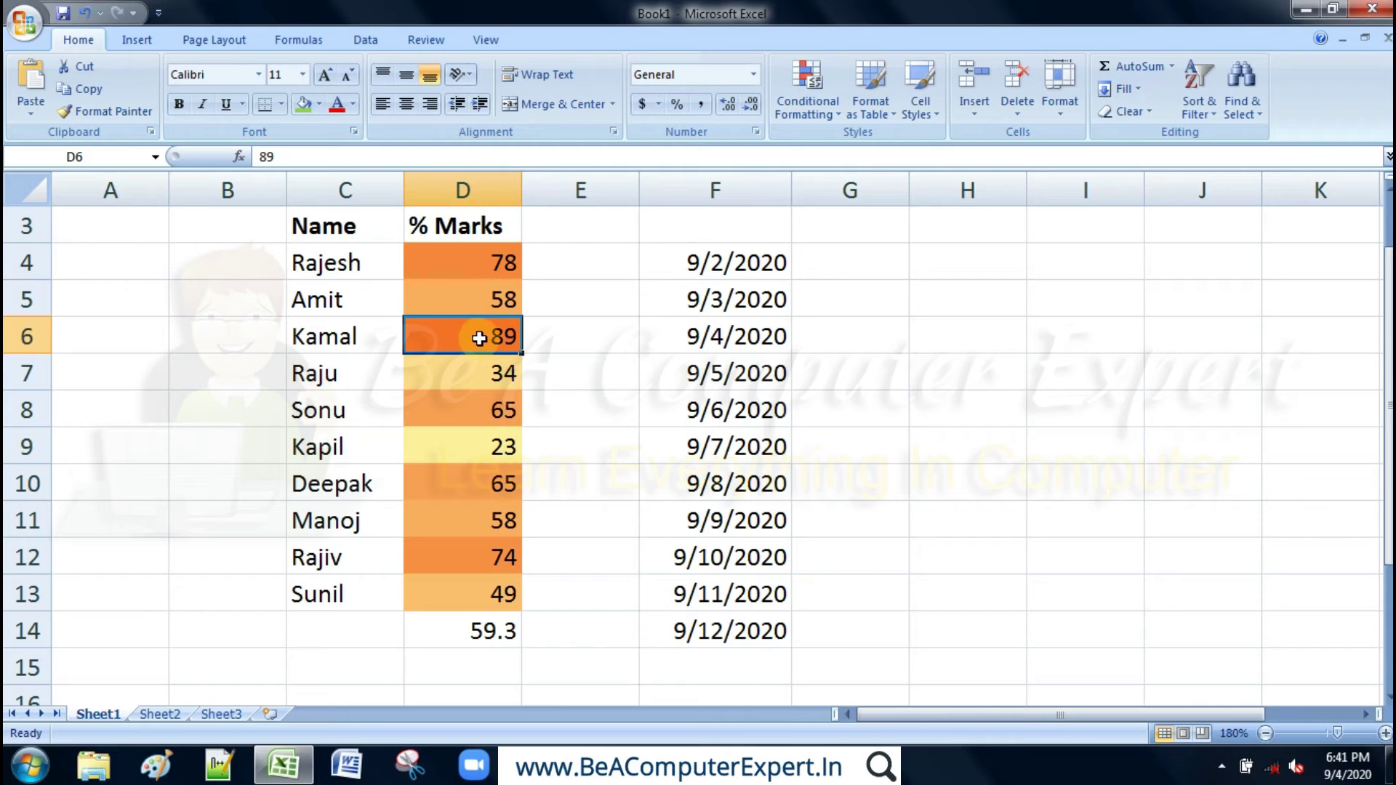
{"action": "left_click", "coordinate": [474, 263]}
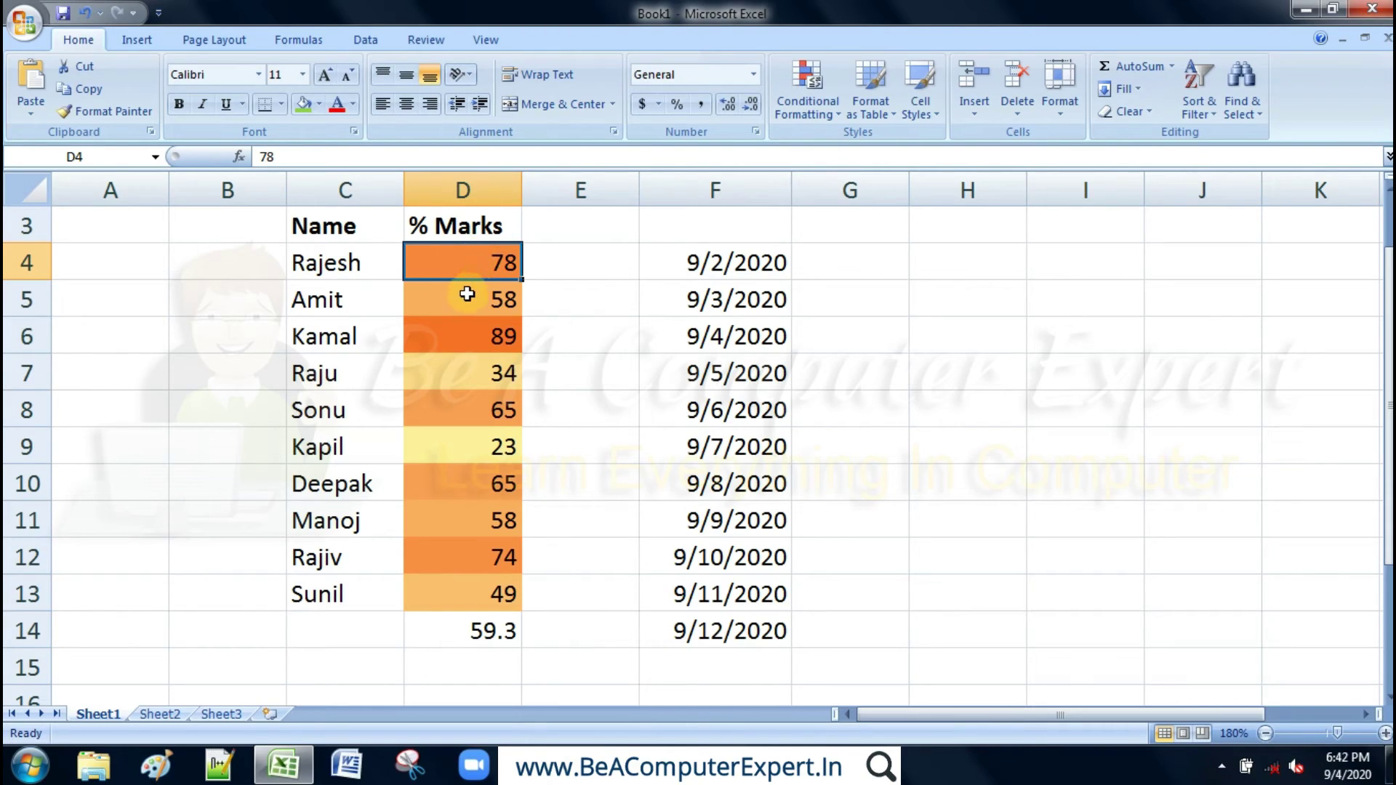
{"action": "left_click", "coordinate": [467, 293]}
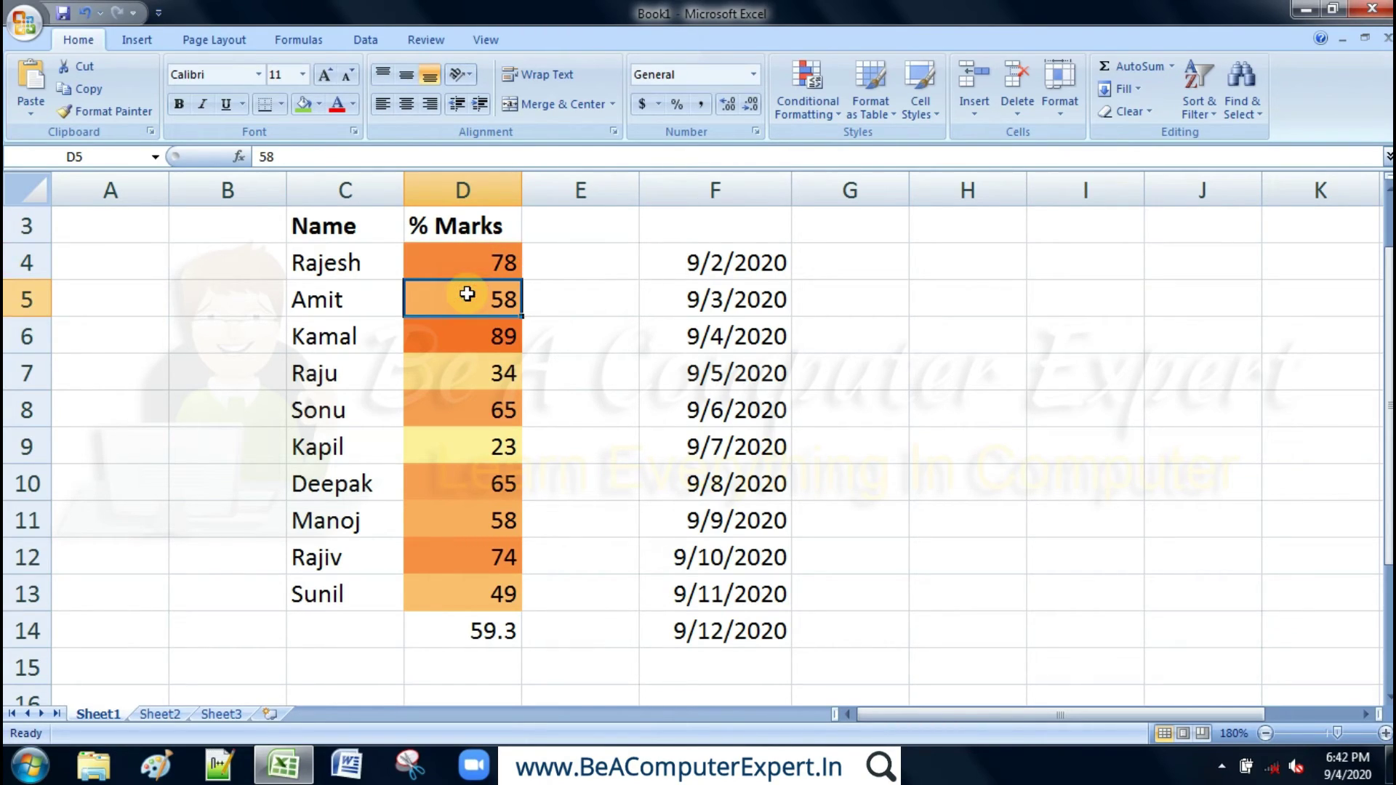
{"action": "left_click", "coordinate": [474, 422]}
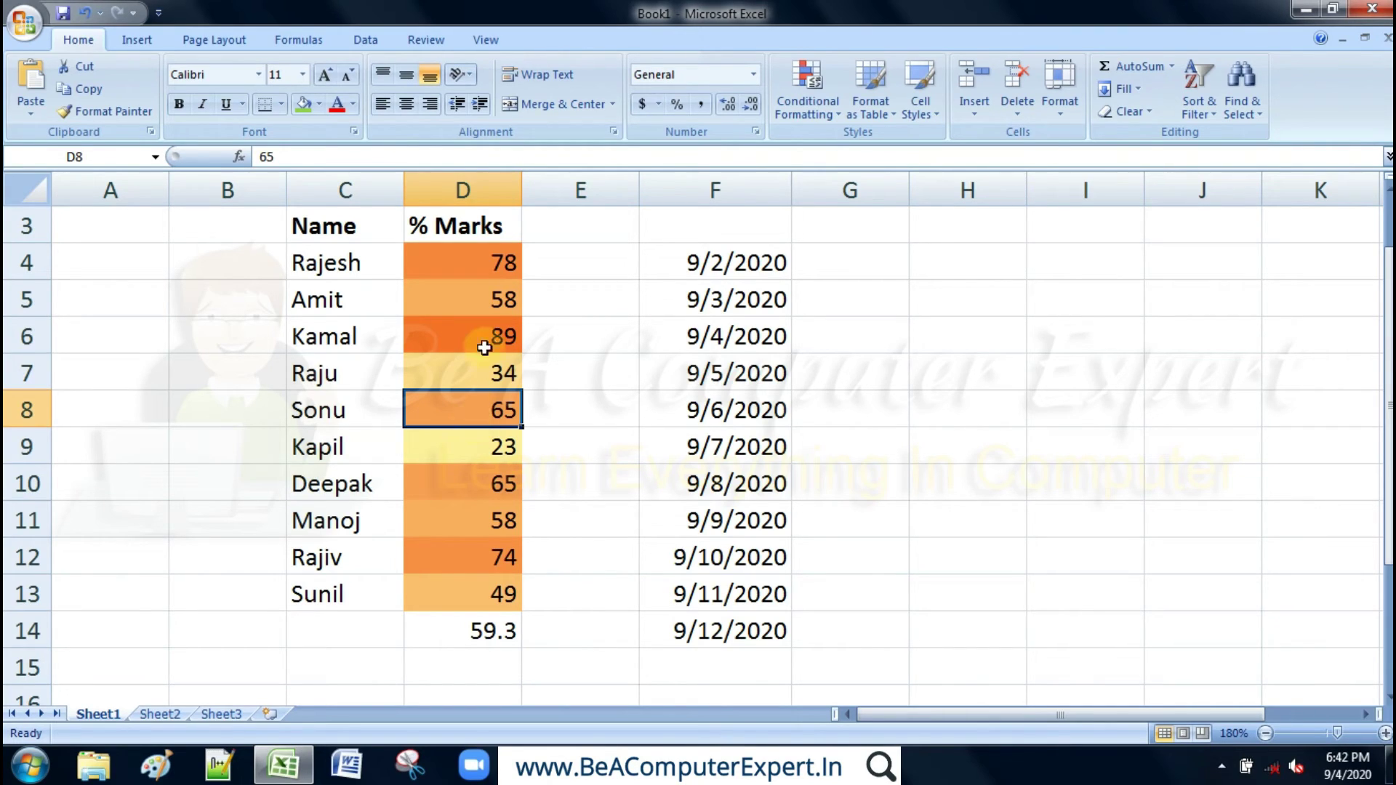
{"action": "left_click", "coordinate": [489, 263]}
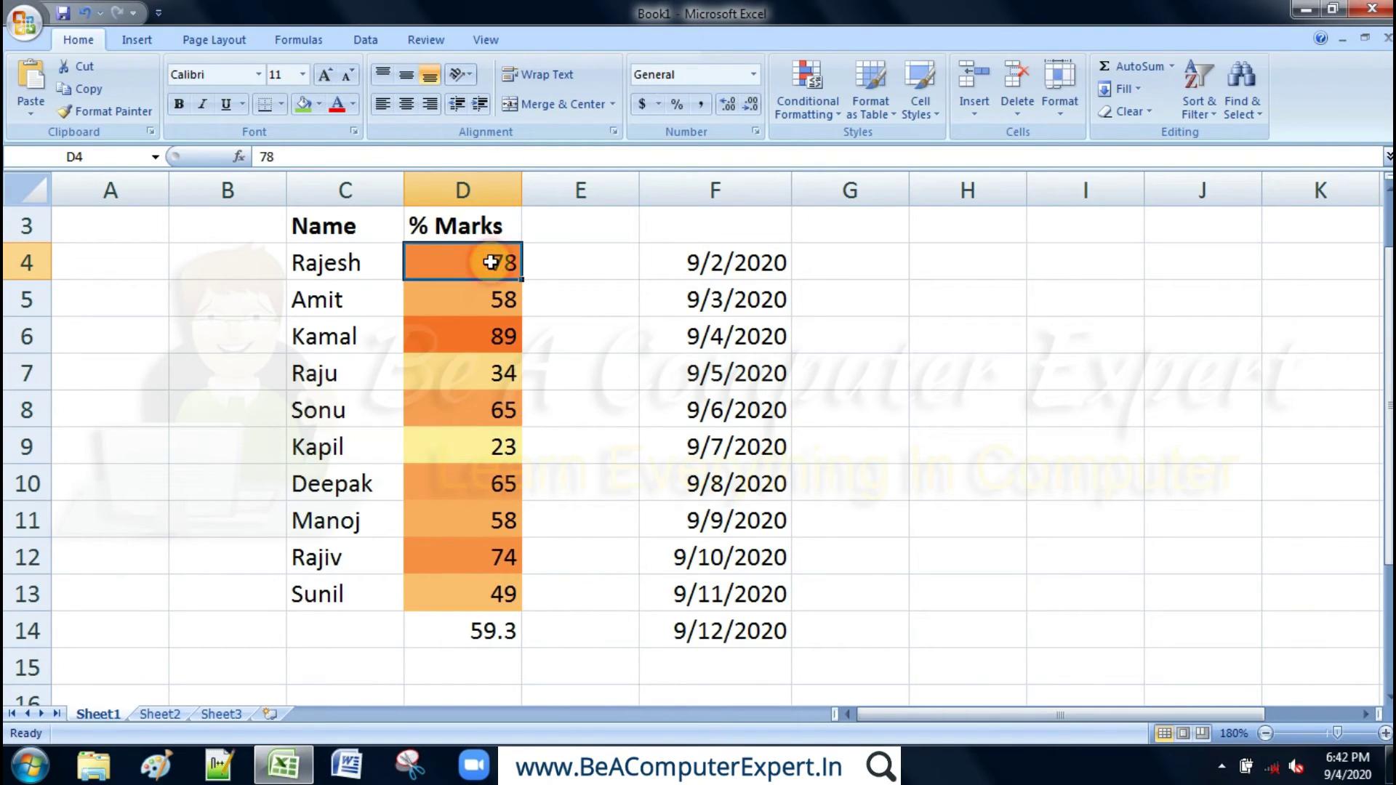
- Select D4:D13 and clear the colour-scale rules from the selected cells
{"action": "left_click", "coordinate": [503, 589], "text": "shift"}
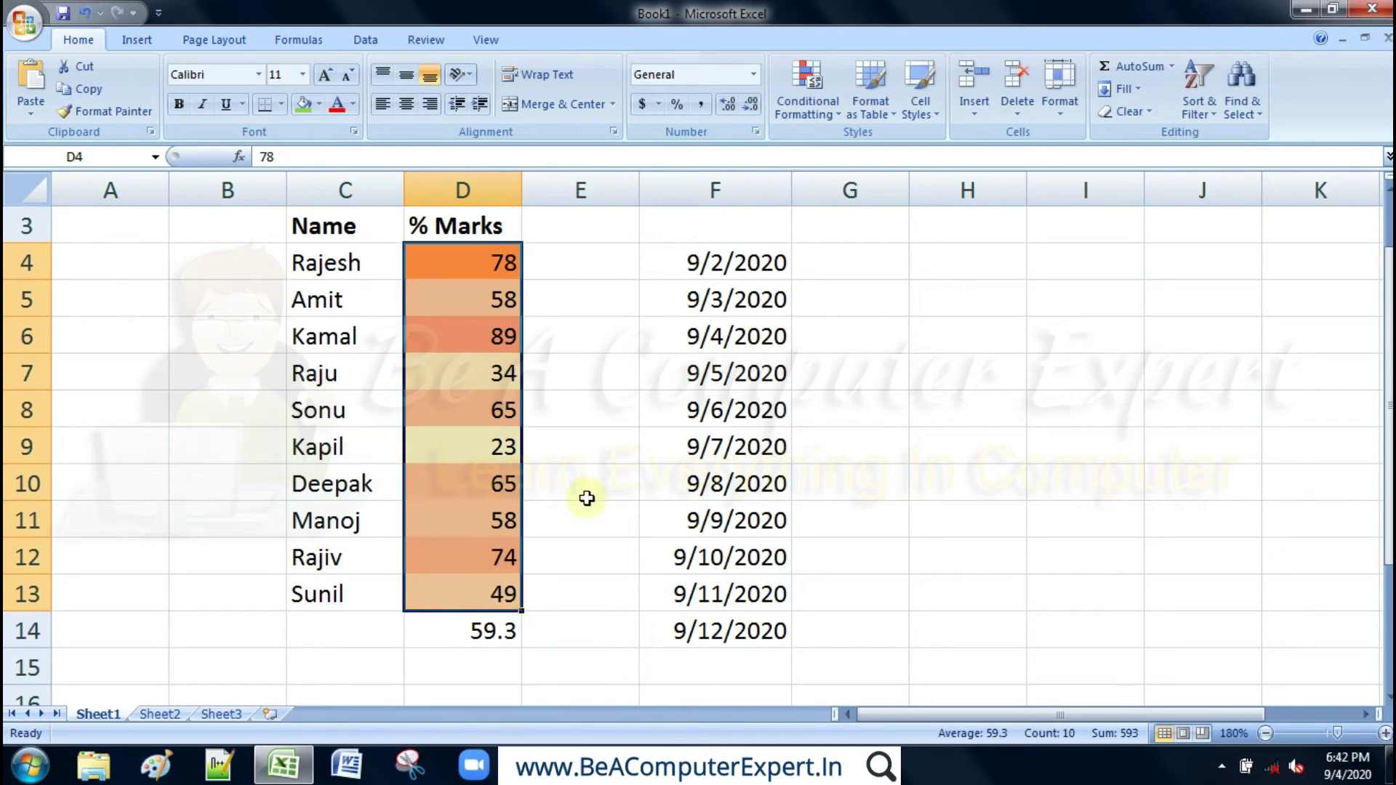
{"action": "left_click", "coordinate": [831, 116]}
{"action": "mouse_move", "coordinate": [838, 388]}
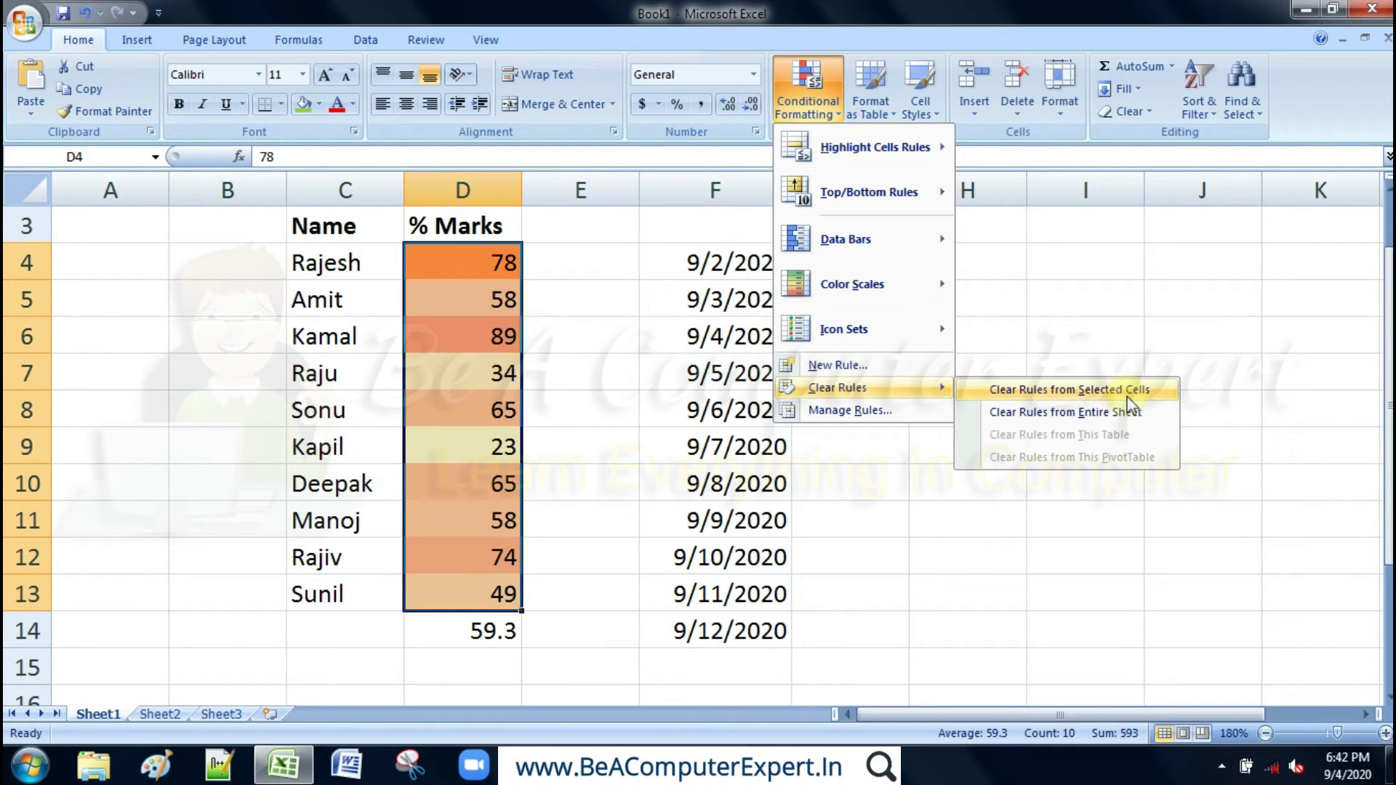
{"action": "left_click", "coordinate": [1127, 393]}
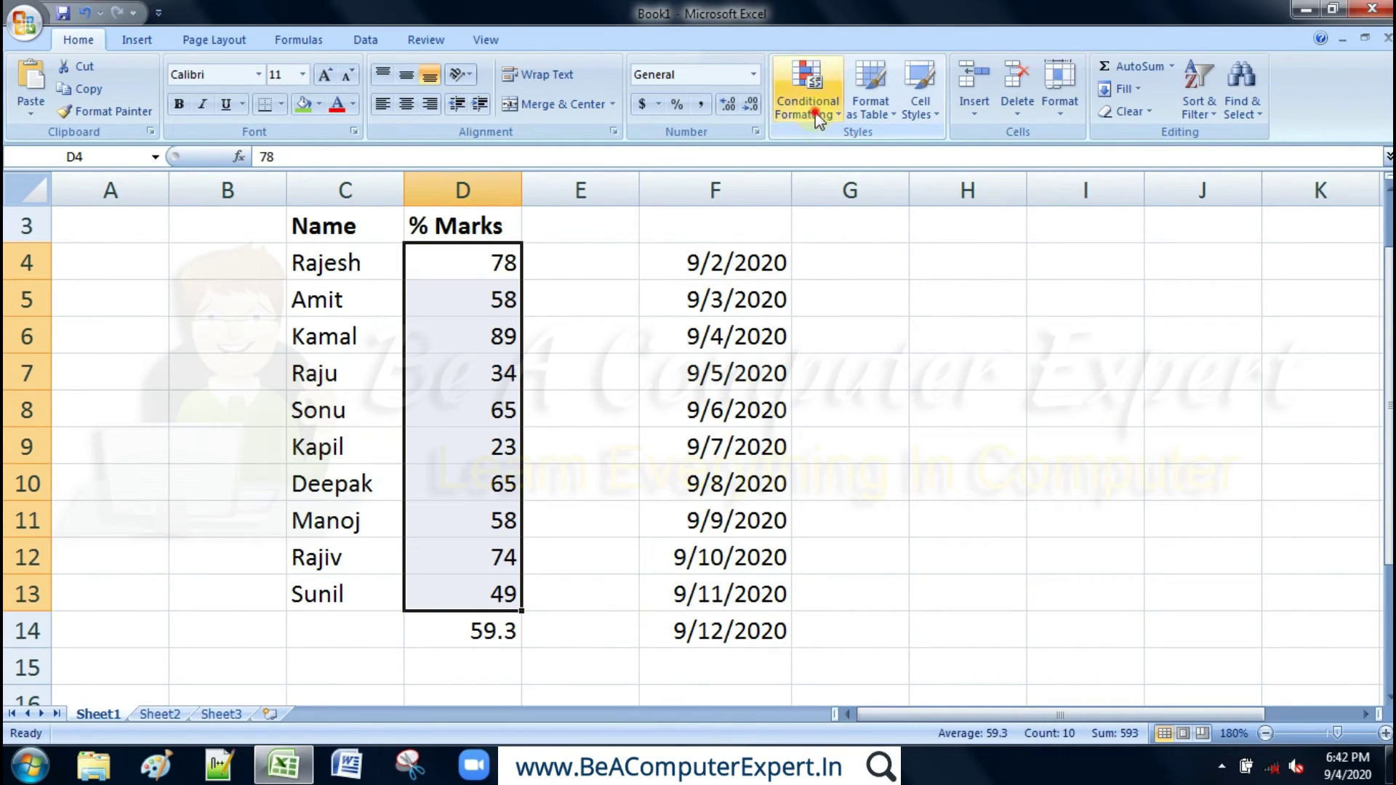
- Apply the 3 Symbols icon set to the marks and compare ticks on 89, 78, crosses on 34, exclamations on 58
{"action": "left_click", "coordinate": [814, 115]}
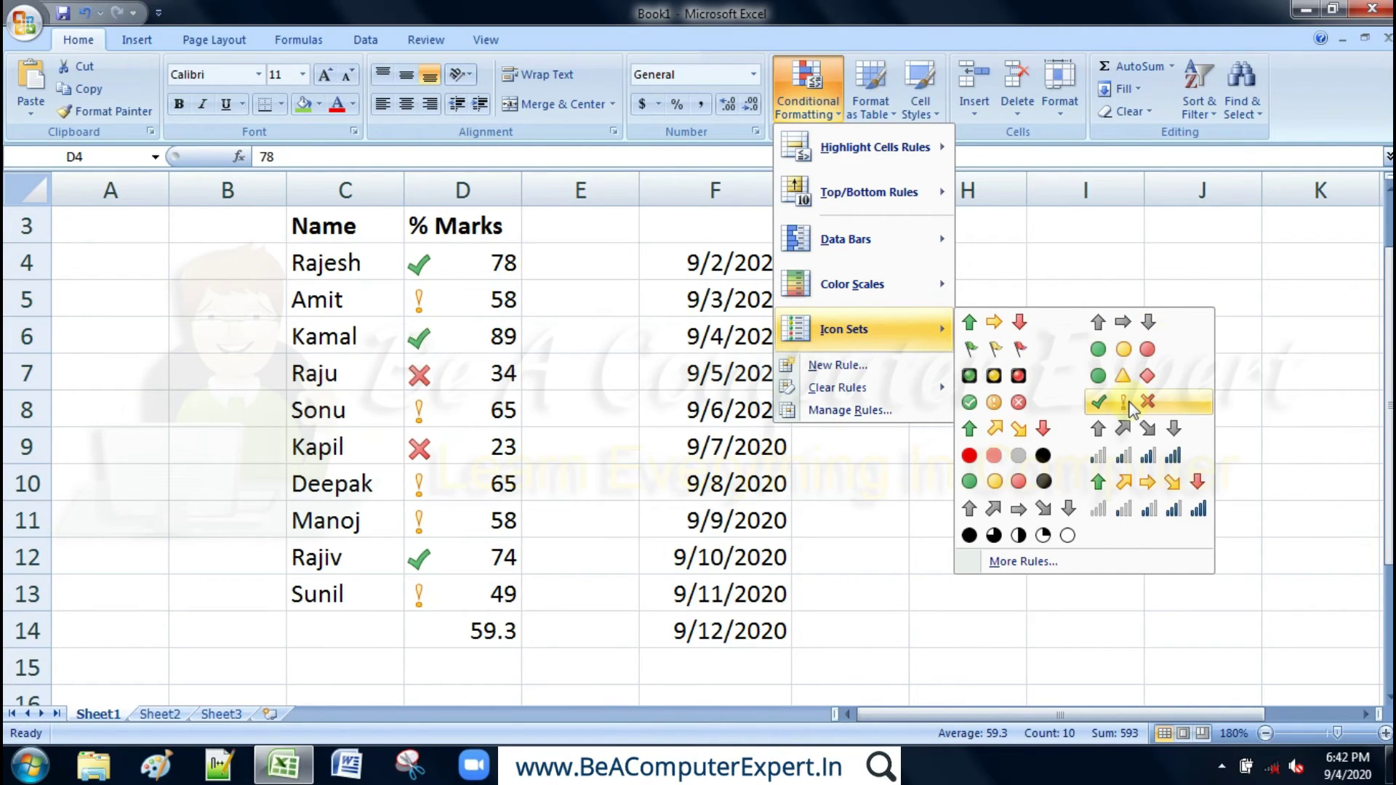
{"action": "mouse_move", "coordinate": [843, 329]}
{"action": "left_click", "coordinate": [1130, 406]}
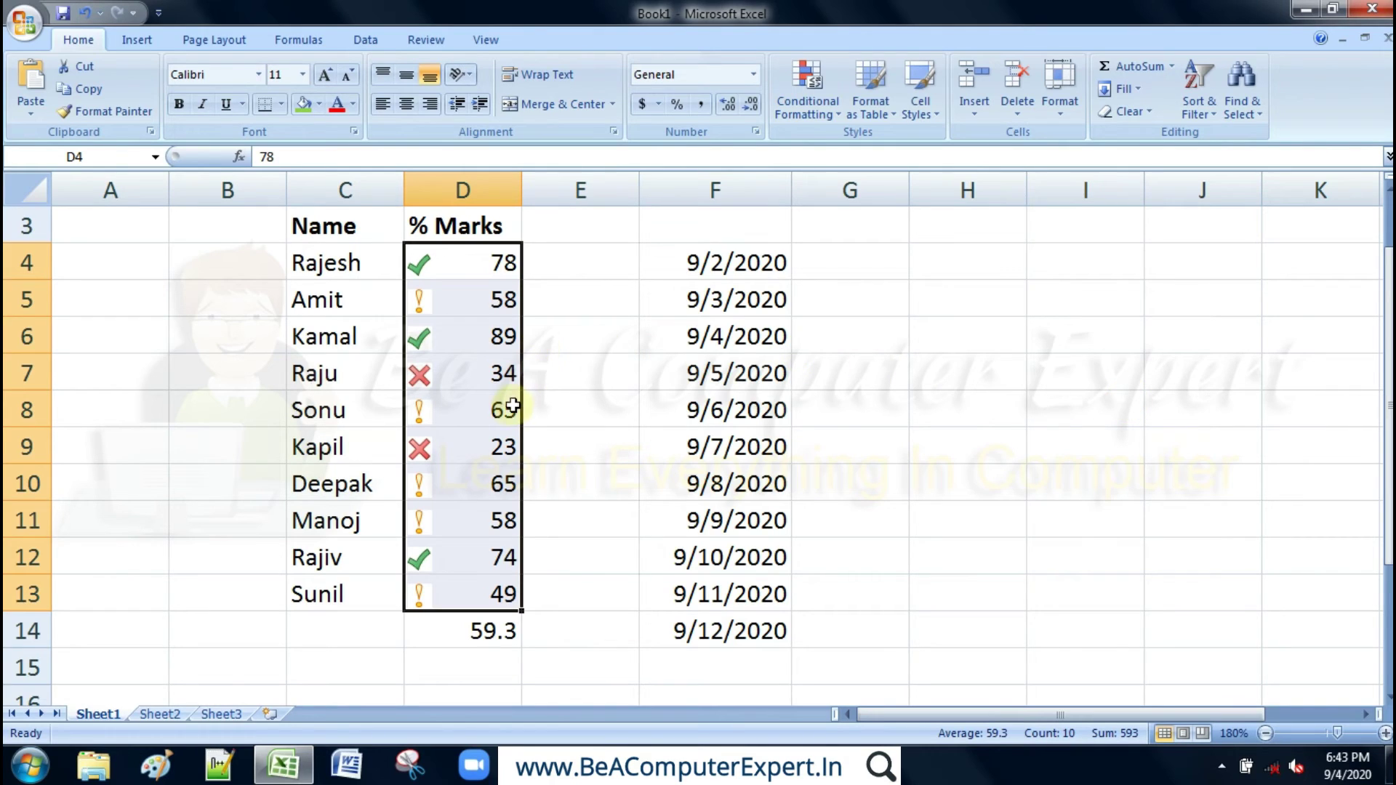
{"action": "left_click", "coordinate": [494, 340]}
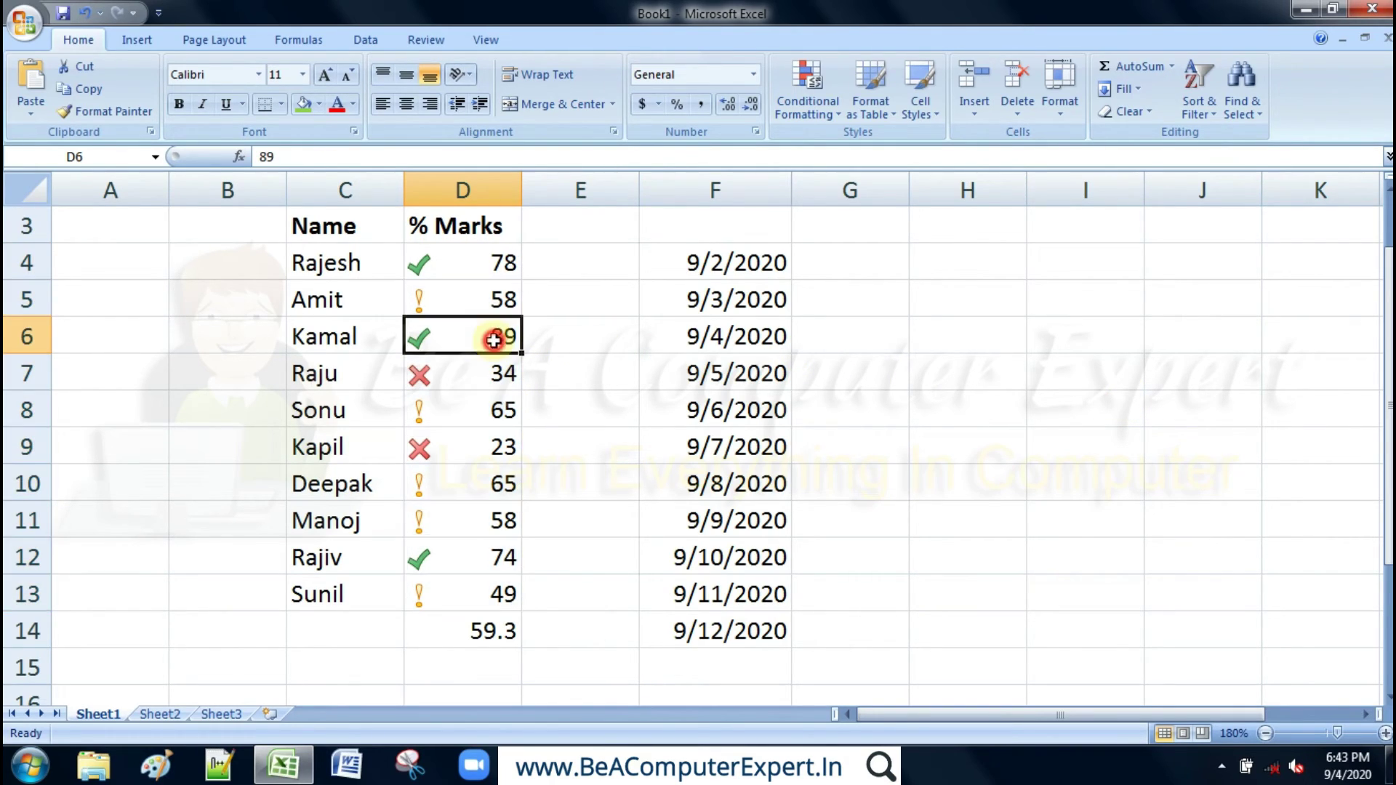
{"action": "left_click", "coordinate": [477, 266]}
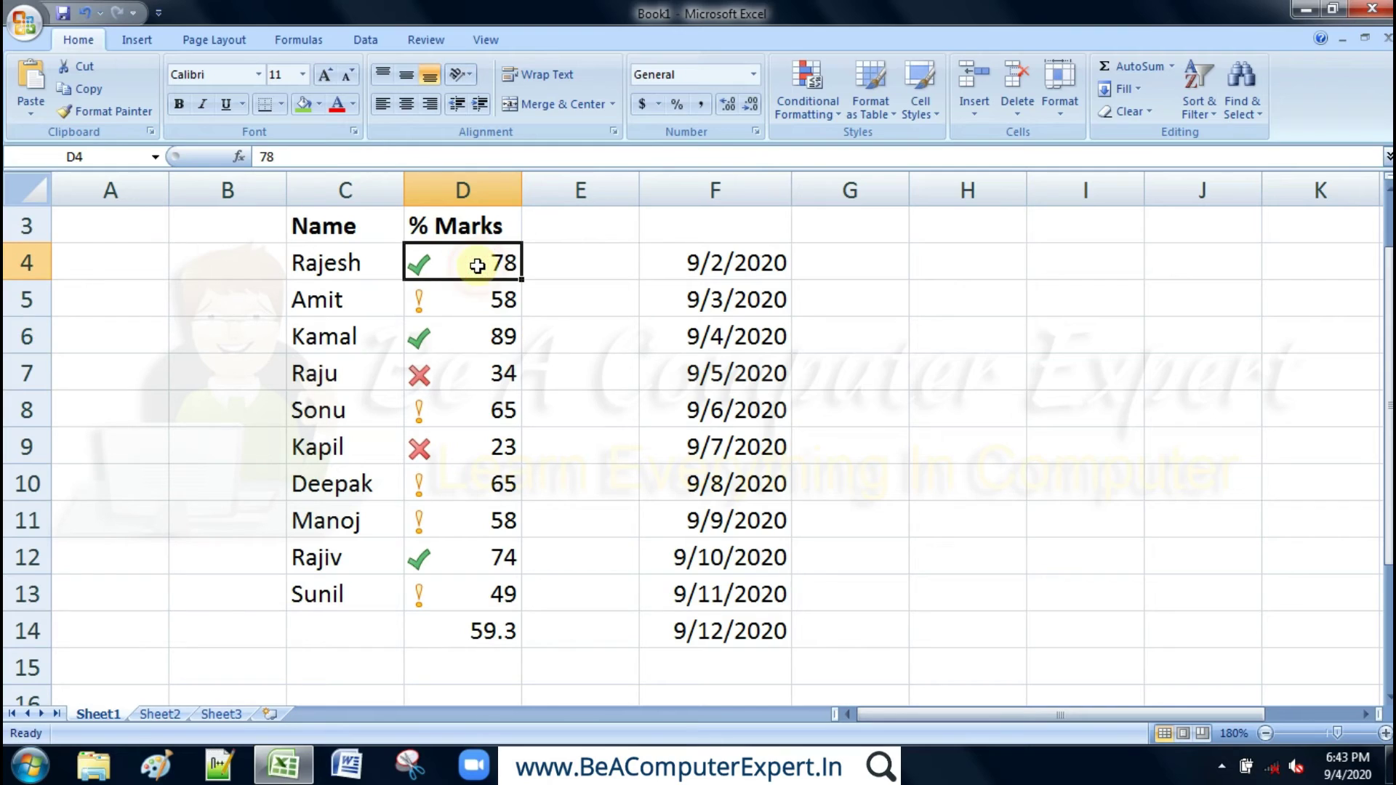
{"action": "left_click", "coordinate": [464, 378]}
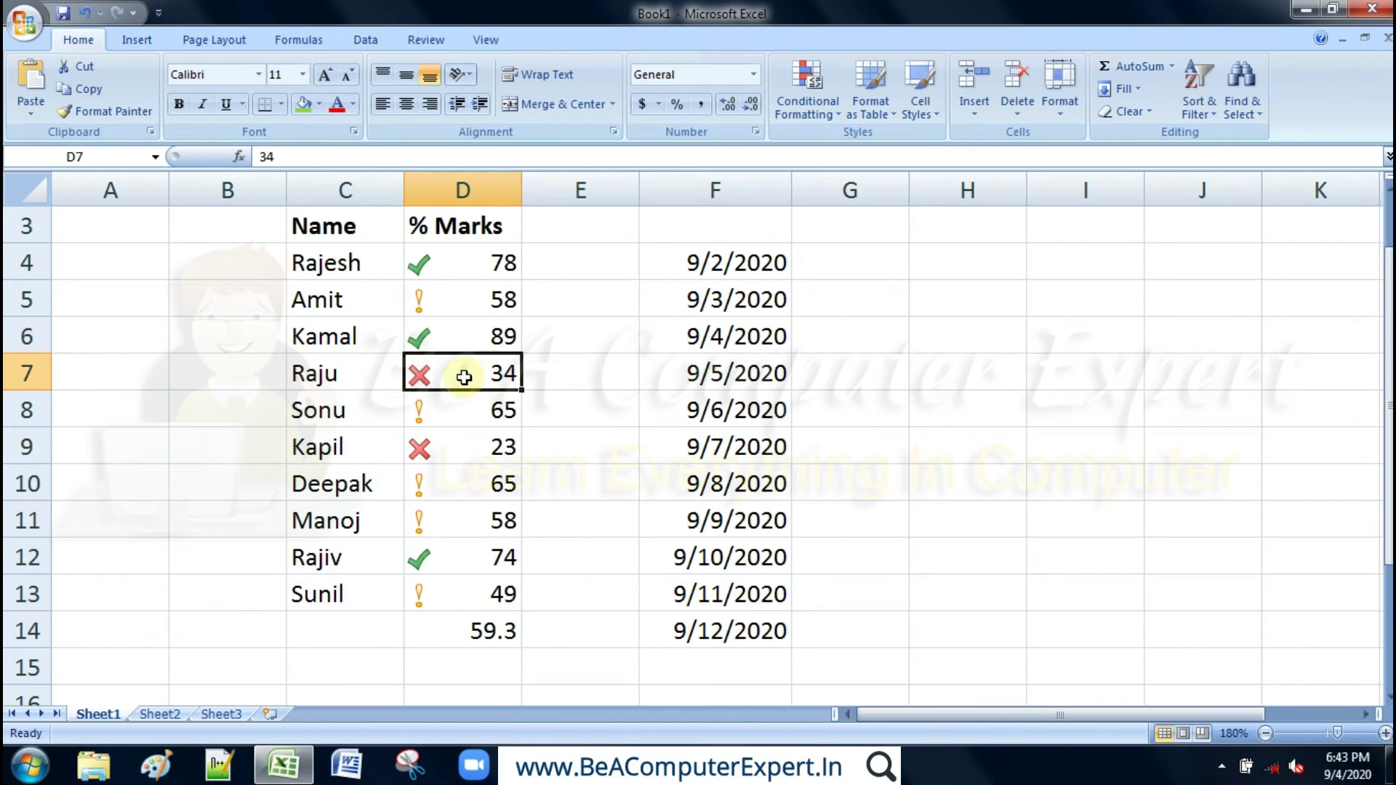
{"action": "left_click", "coordinate": [477, 300]}
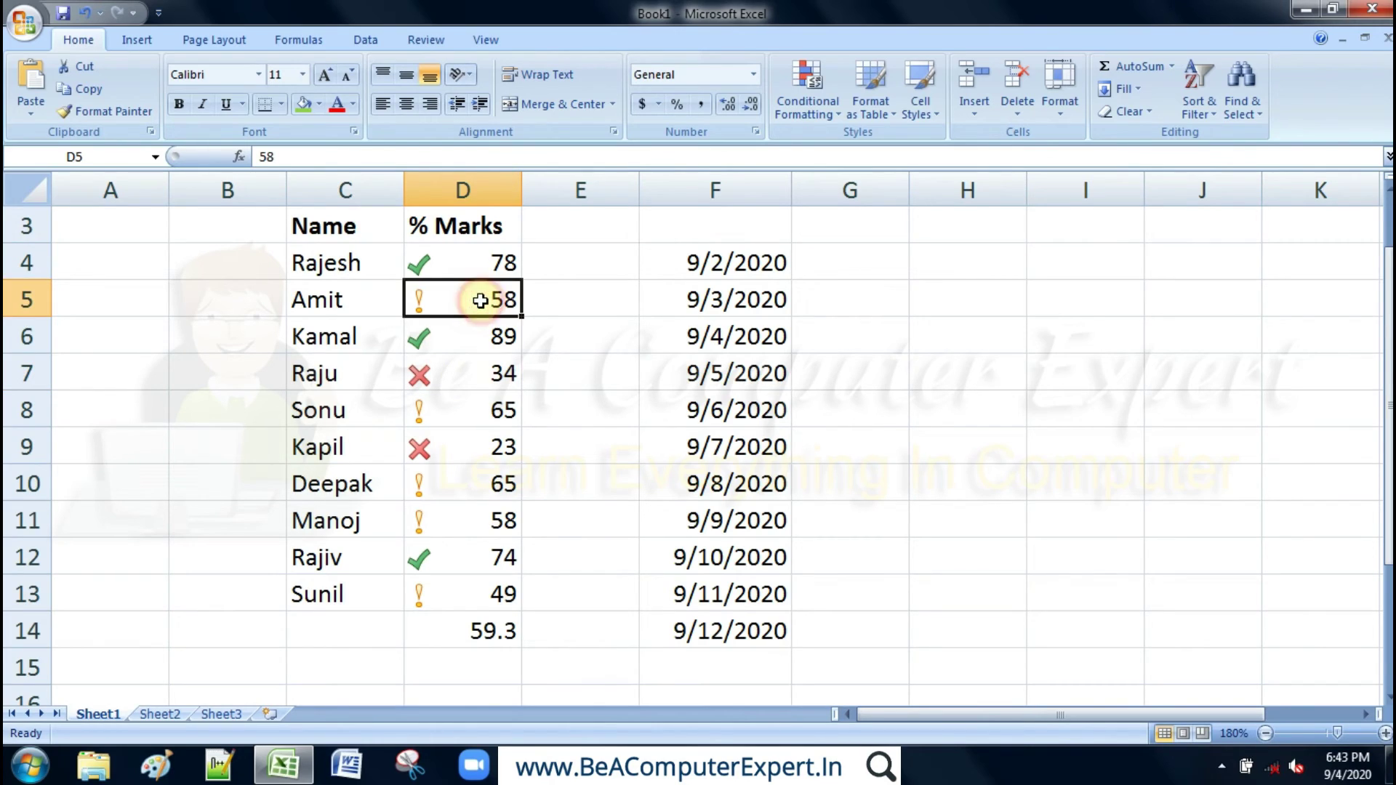
{"action": "left_click", "coordinate": [478, 411]}
{"action": "left_click", "coordinate": [494, 488]}
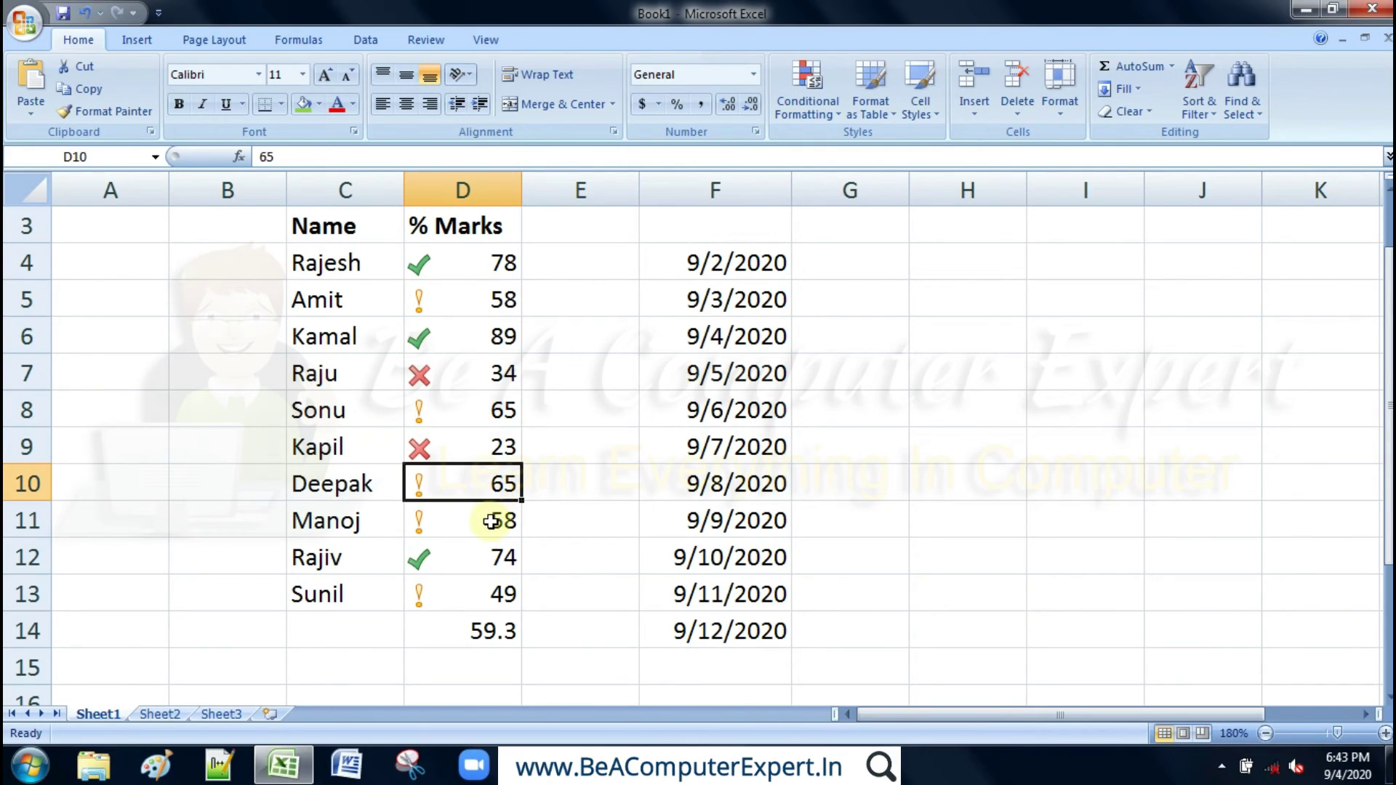
{"action": "left_click", "coordinate": [489, 522]}
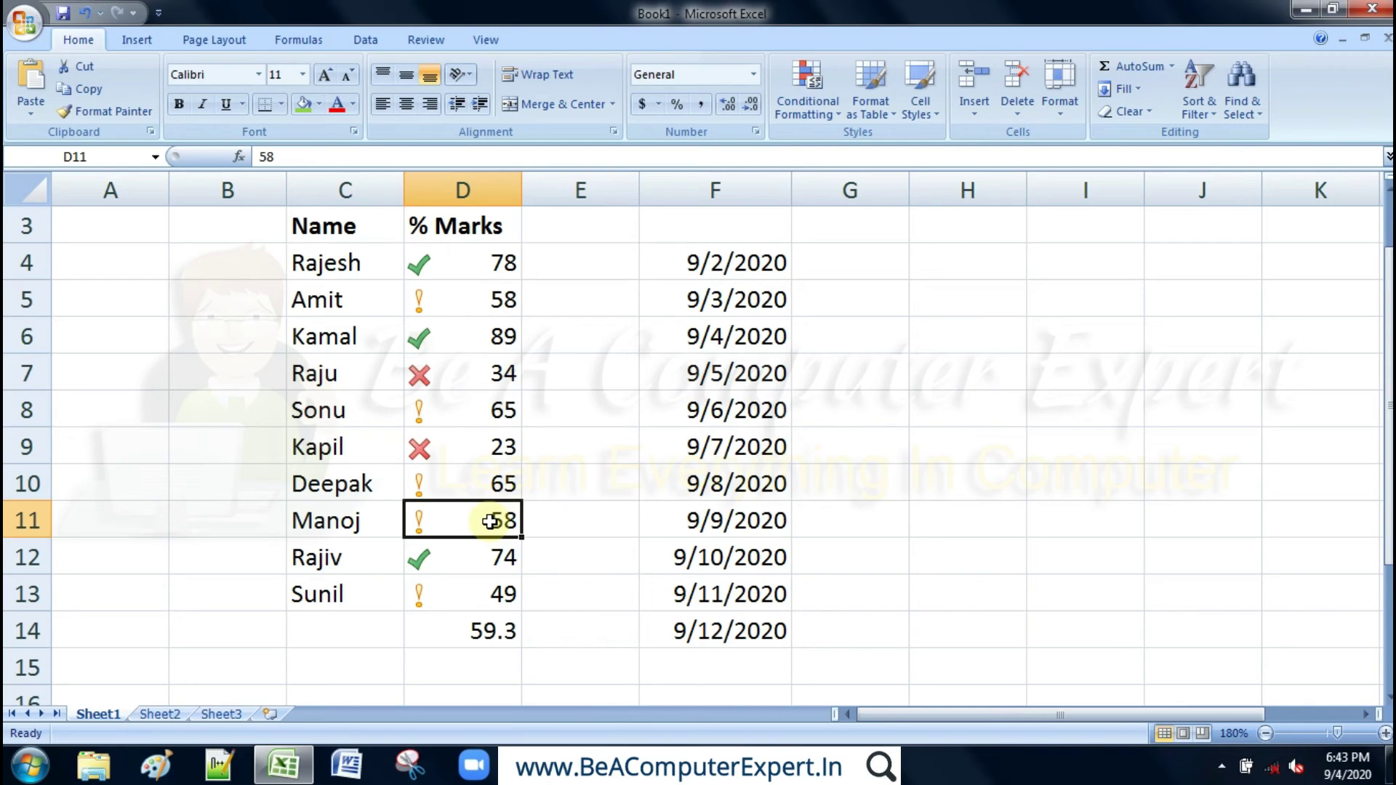
- Reselect the ten marks D4:D13 and open Conditional Formatting toward Manage Rules
{"action": "left_click", "coordinate": [485, 268]}
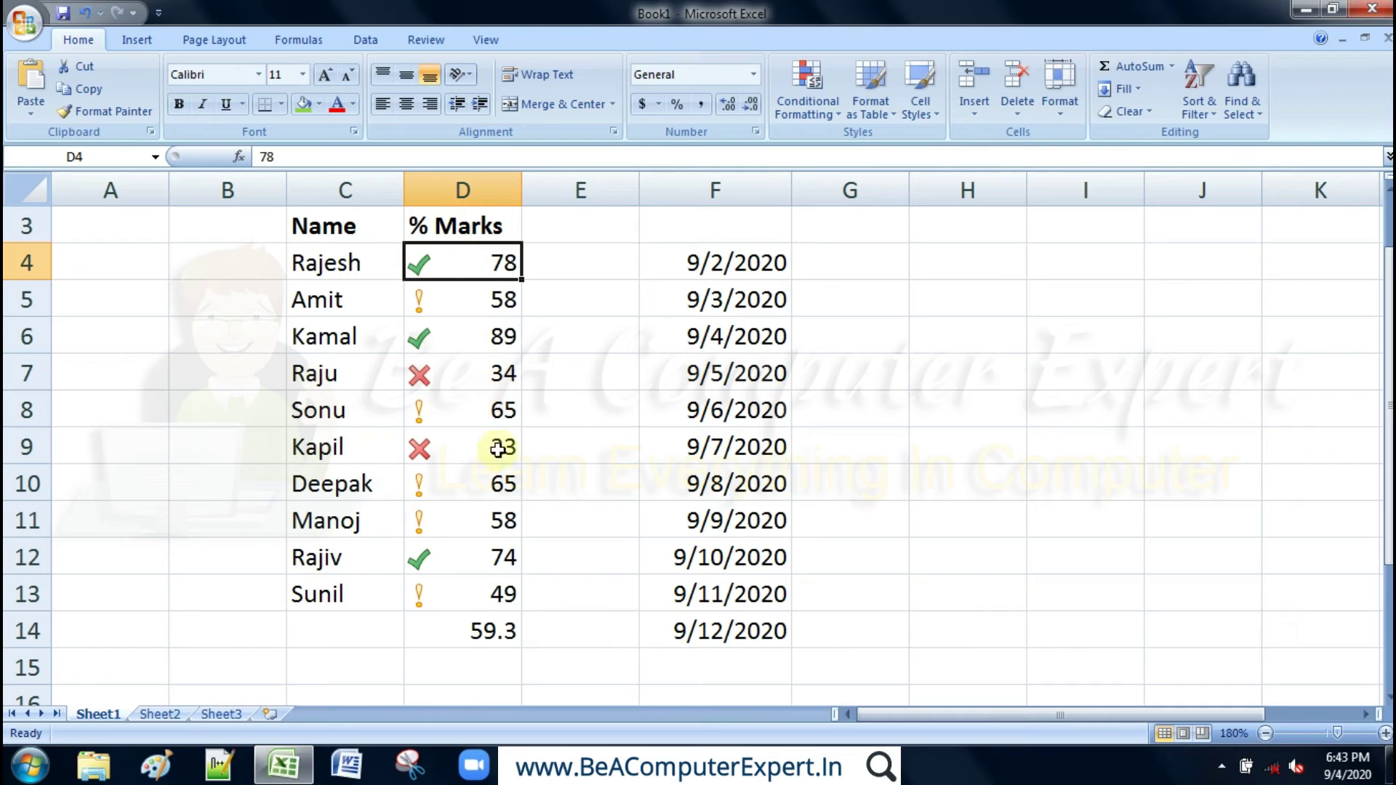
{"action": "left_click", "coordinate": [489, 589]}
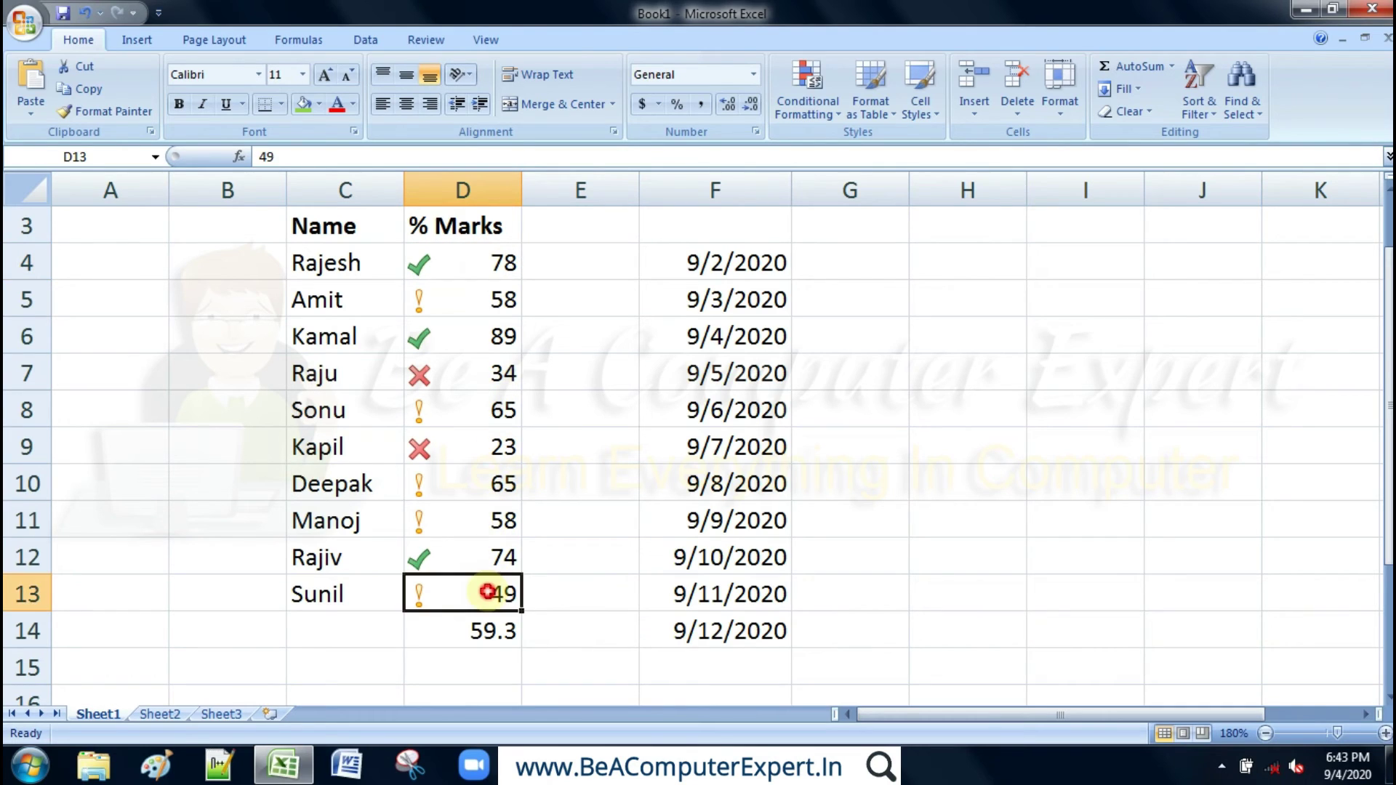
{"action": "left_click", "coordinate": [481, 267]}
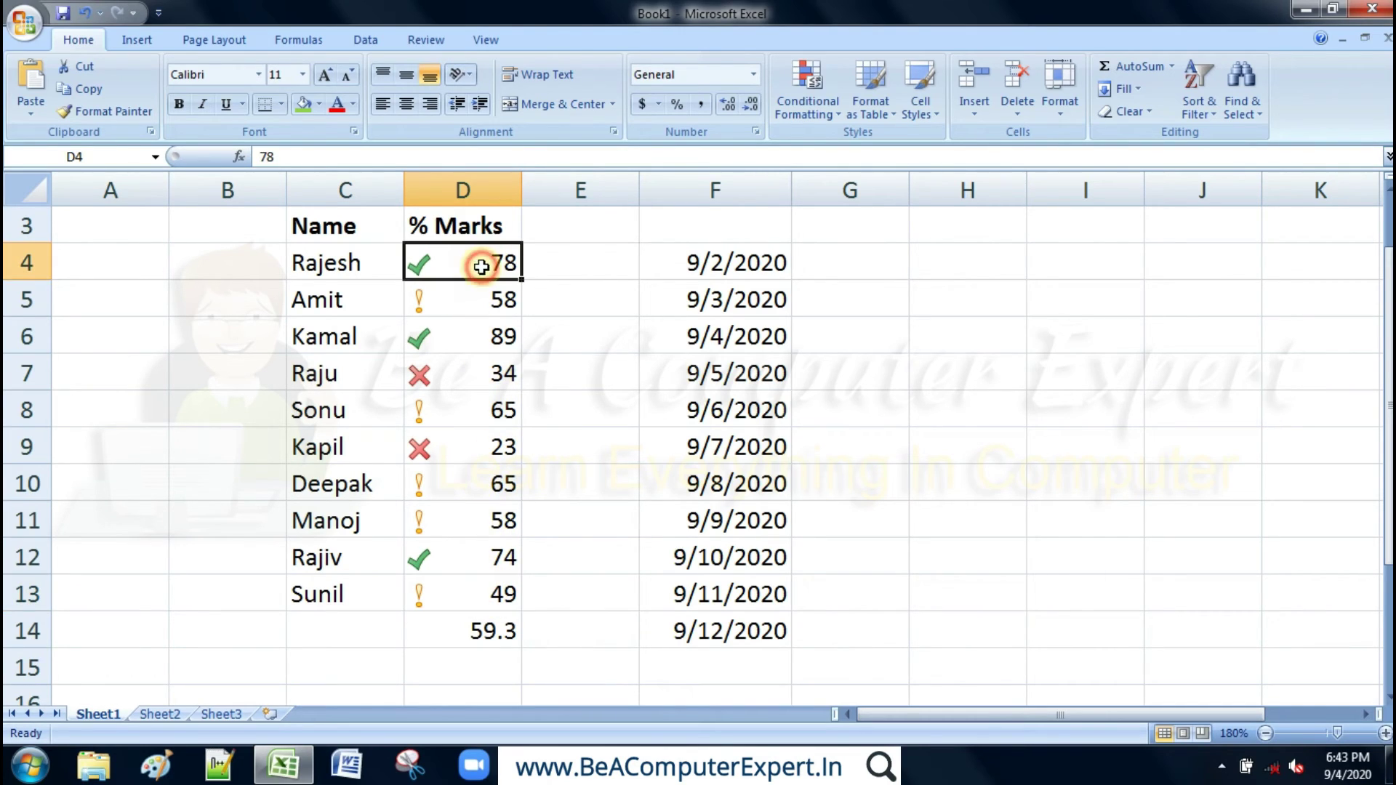
{"action": "left_click", "coordinate": [481, 594], "text": "shift"}
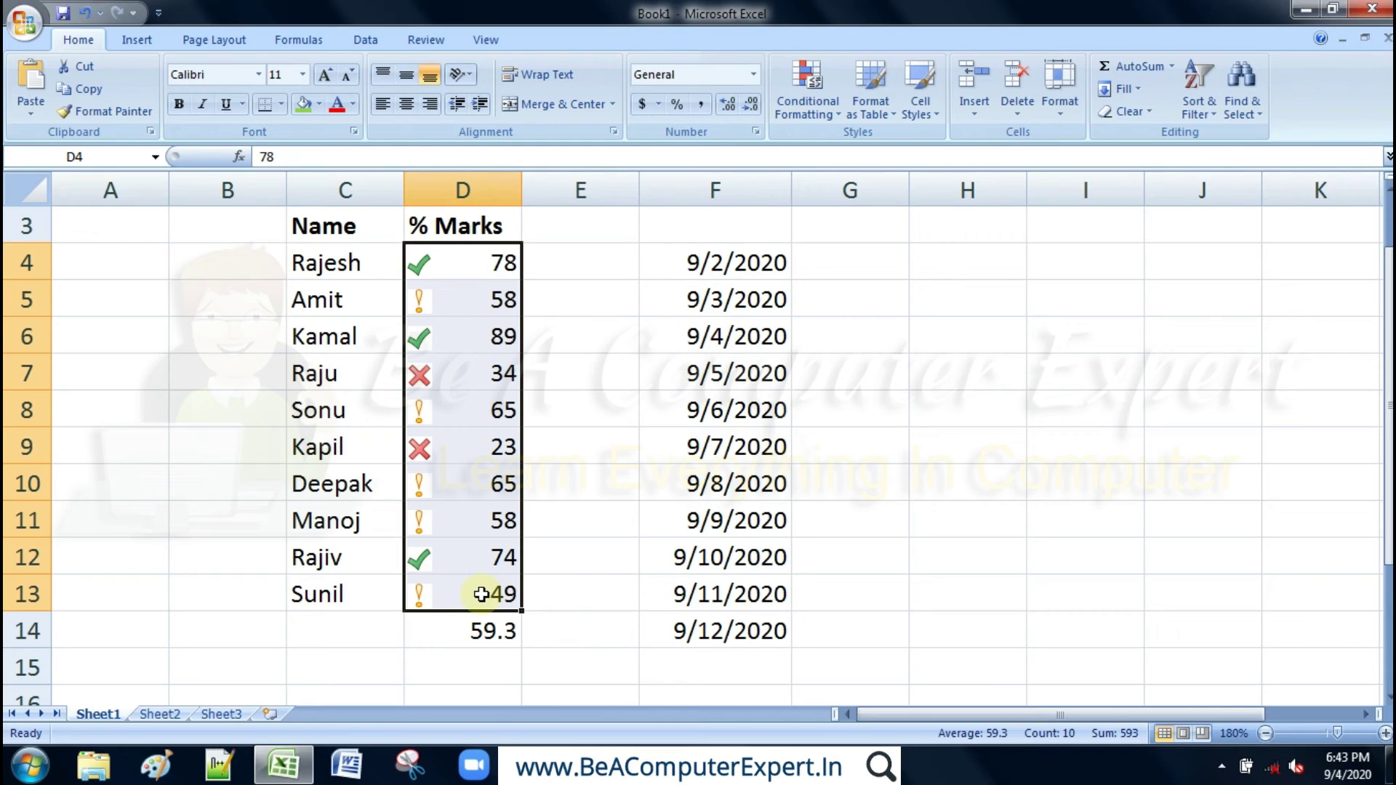
{"action": "left_click", "coordinate": [807, 95]}
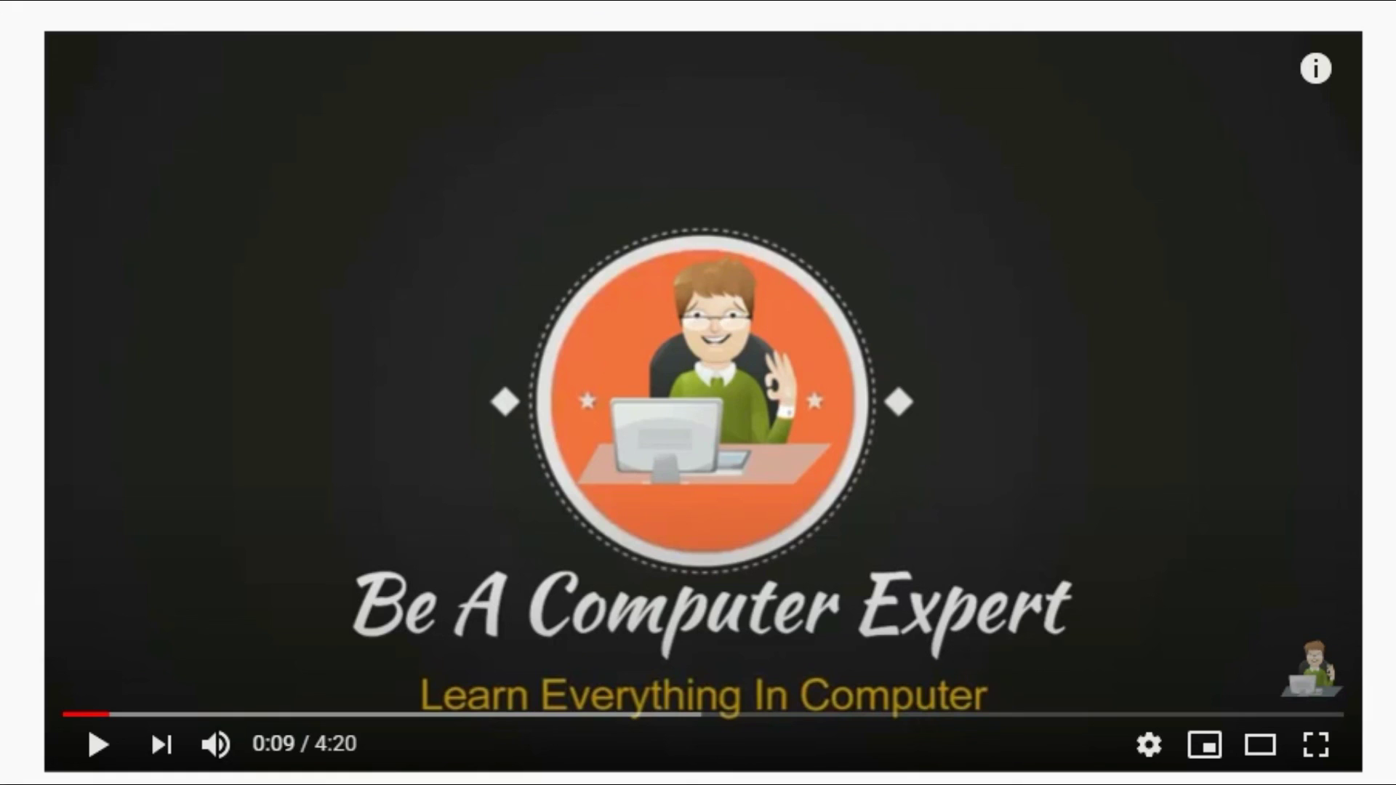
- Subscribe to the channel with all notifications turned on and like the video
{"action": "scroll", "coordinate": [698, 393], "scroll_direction": "down", "scroll_amount": 4}
{"action": "scroll", "coordinate": [698, 393], "scroll_direction": "down", "scroll_amount": 3}
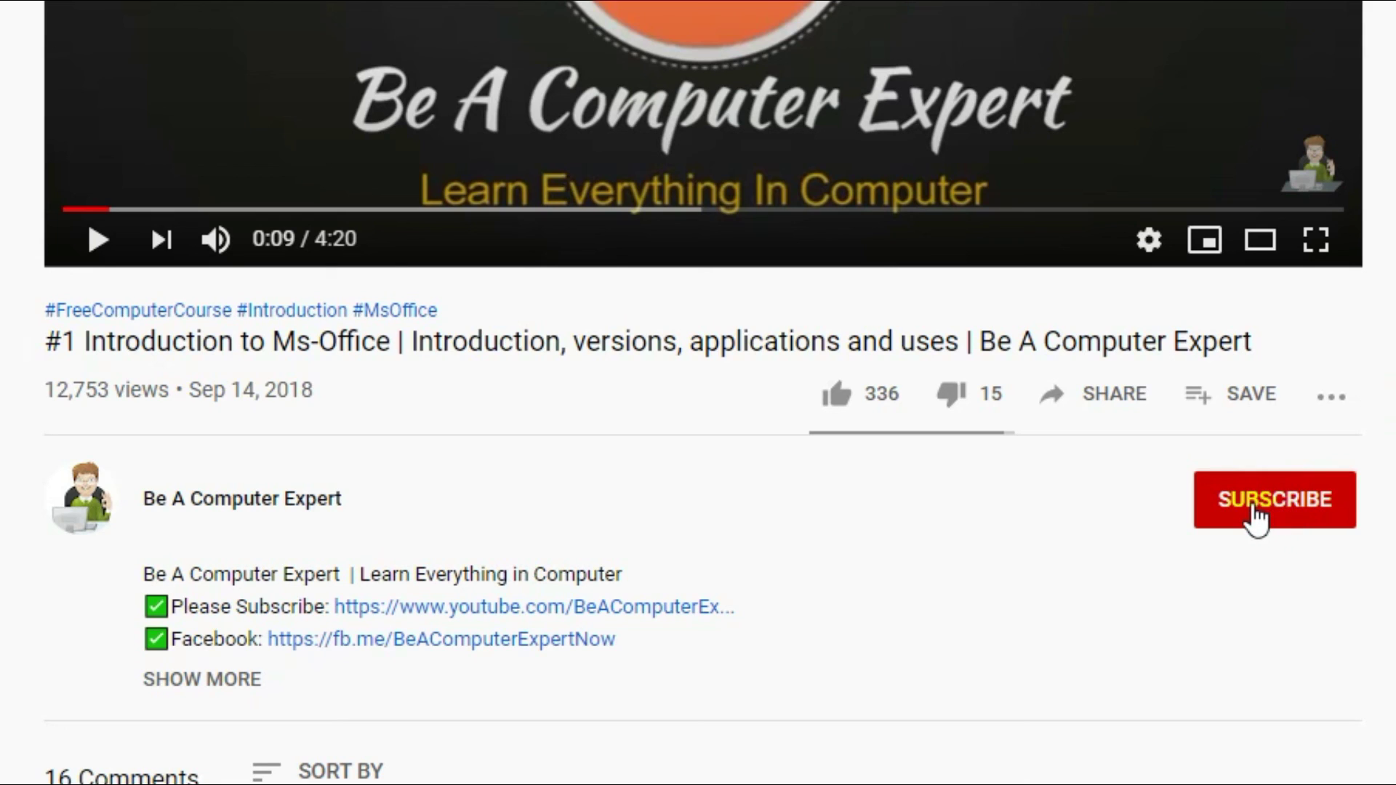
{"action": "left_click", "coordinate": [1255, 512]}
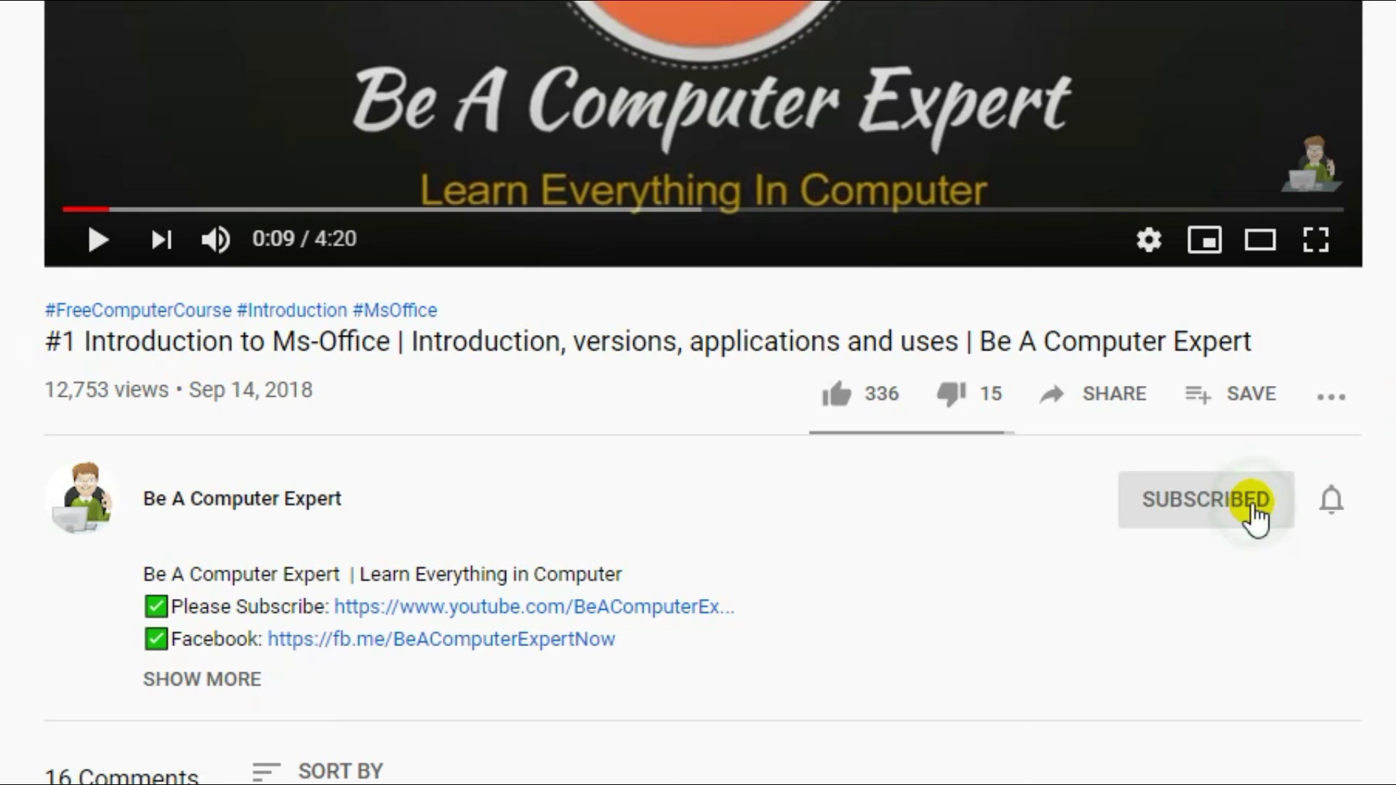
{"action": "left_click", "coordinate": [1335, 501]}
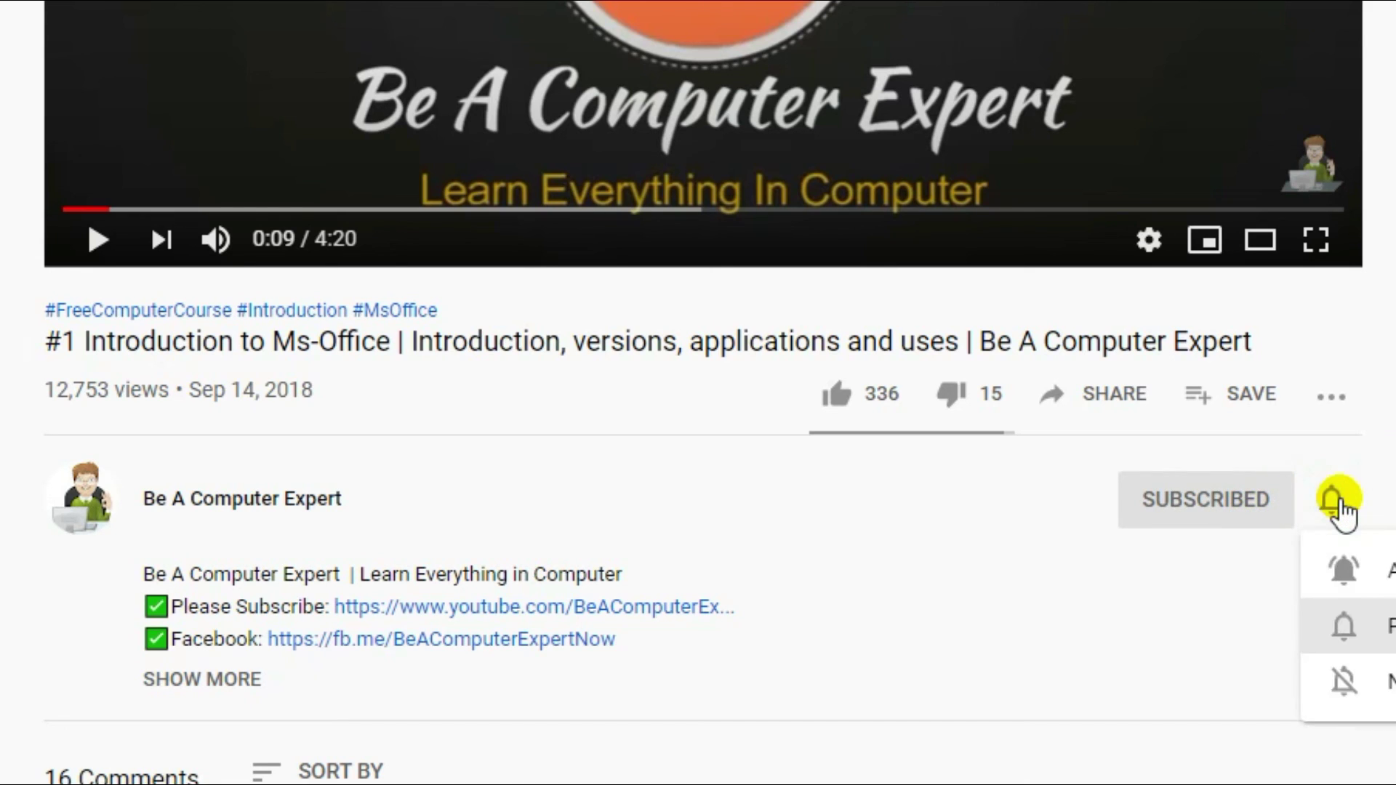
{"action": "left_click", "coordinate": [1376, 582]}
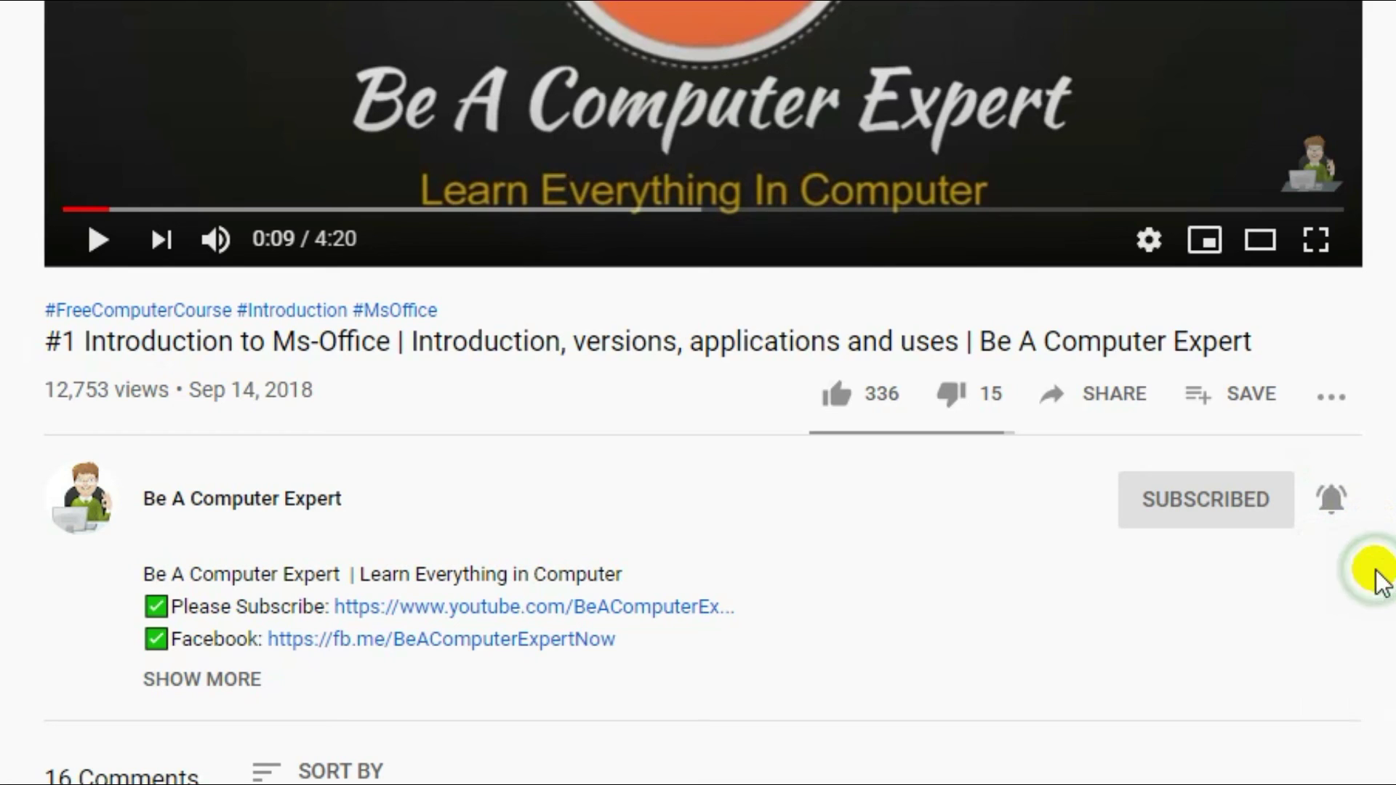
{"action": "left_click", "coordinate": [840, 396]}
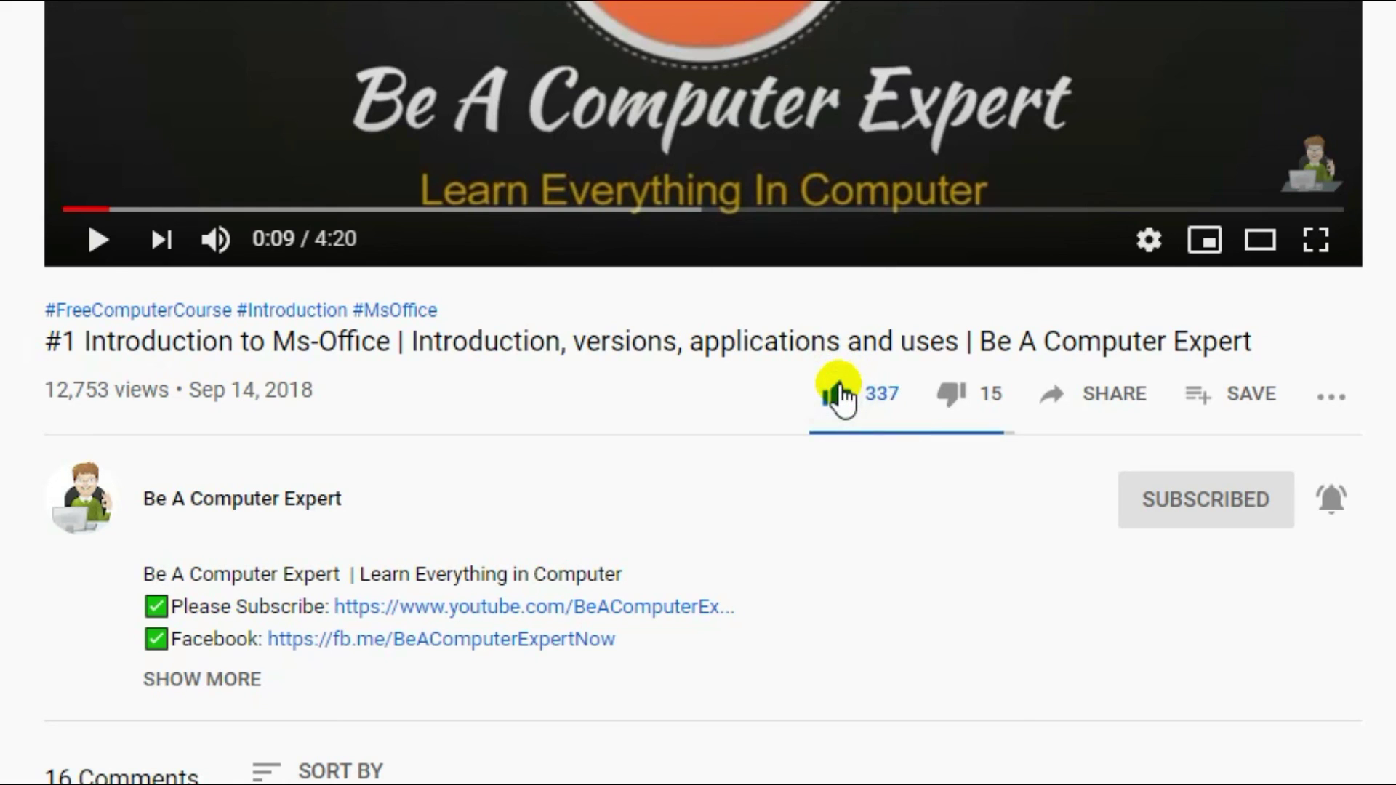
- Post the comment 'Any suggestions or feedback' on the video
{"action": "scroll", "coordinate": [213, 240], "scroll_direction": "down", "scroll_amount": 1}
{"action": "scroll", "coordinate": [212, 240], "scroll_direction": "down", "scroll_amount": 4}
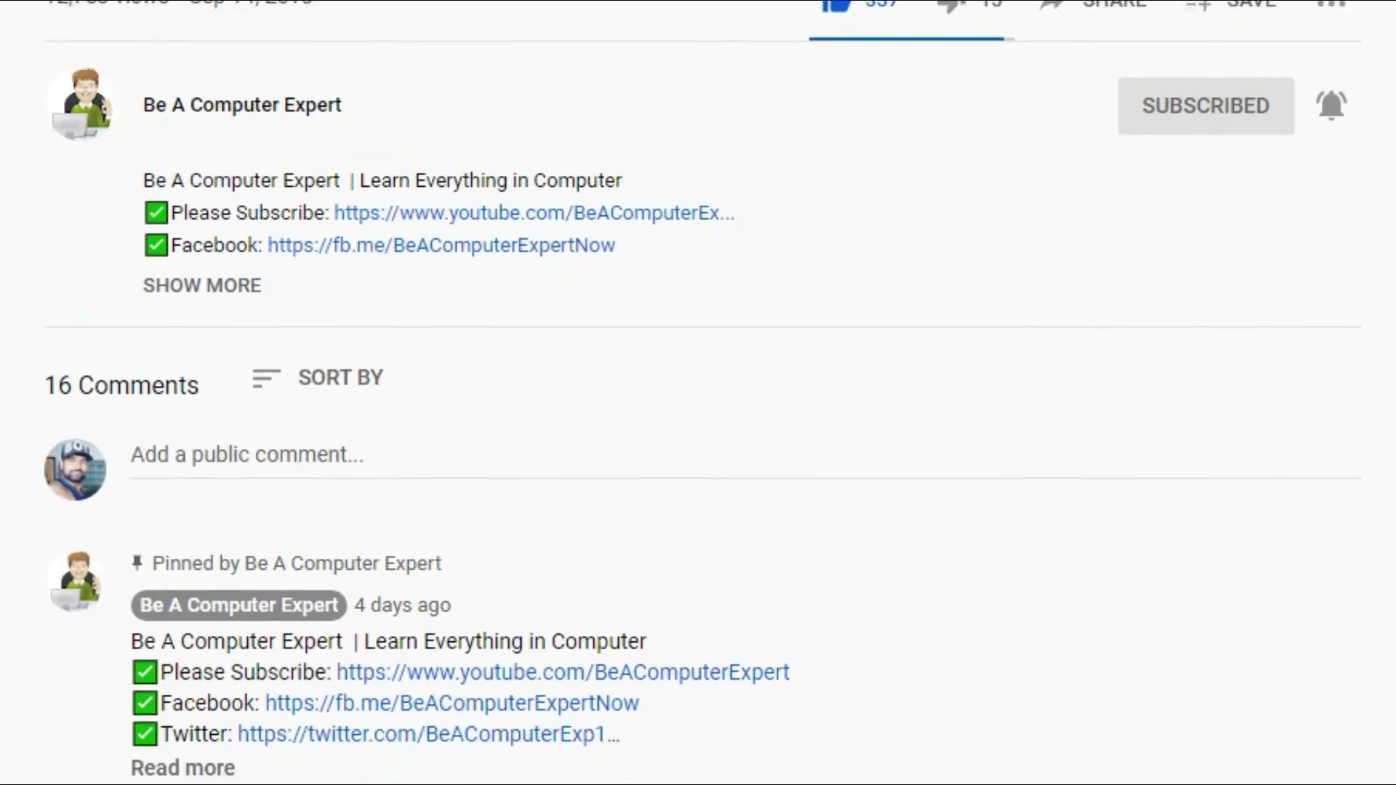
{"action": "scroll", "coordinate": [212, 240], "scroll_direction": "down", "scroll_amount": 3}
{"action": "left_click", "coordinate": [212, 240]}
{"action": "type", "text": "Any suggest"}
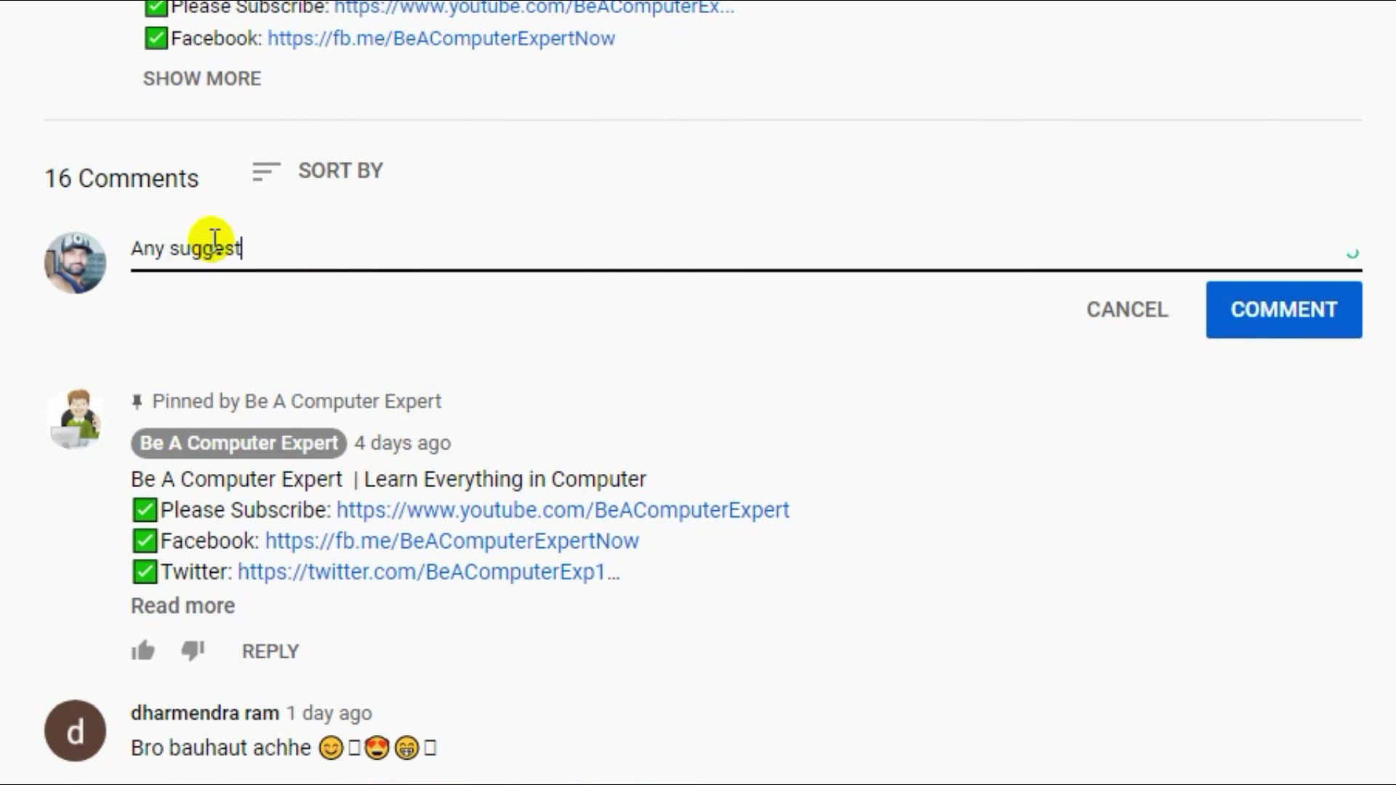
{"action": "type", "text": "ions or feedback"}
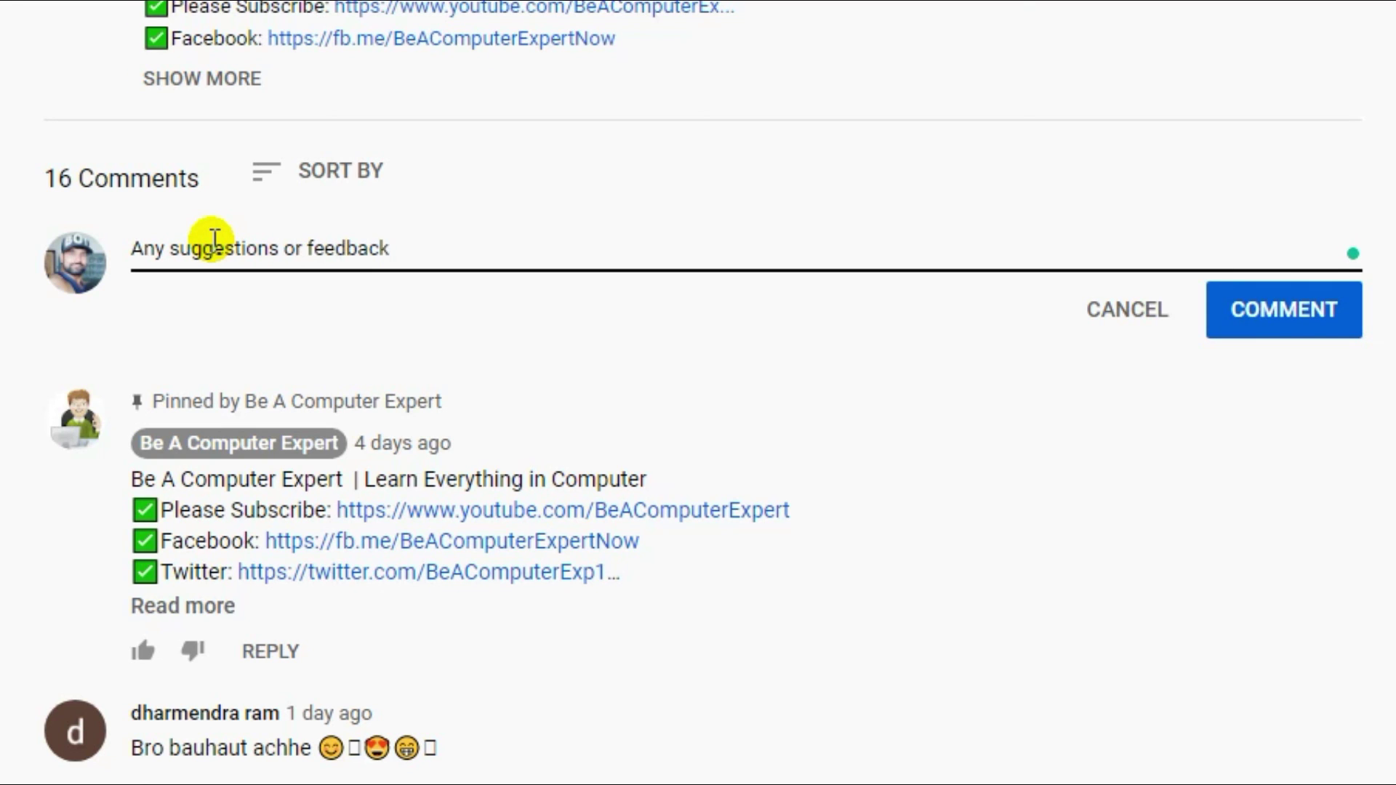
{"action": "left_click", "coordinate": [1283, 320]}
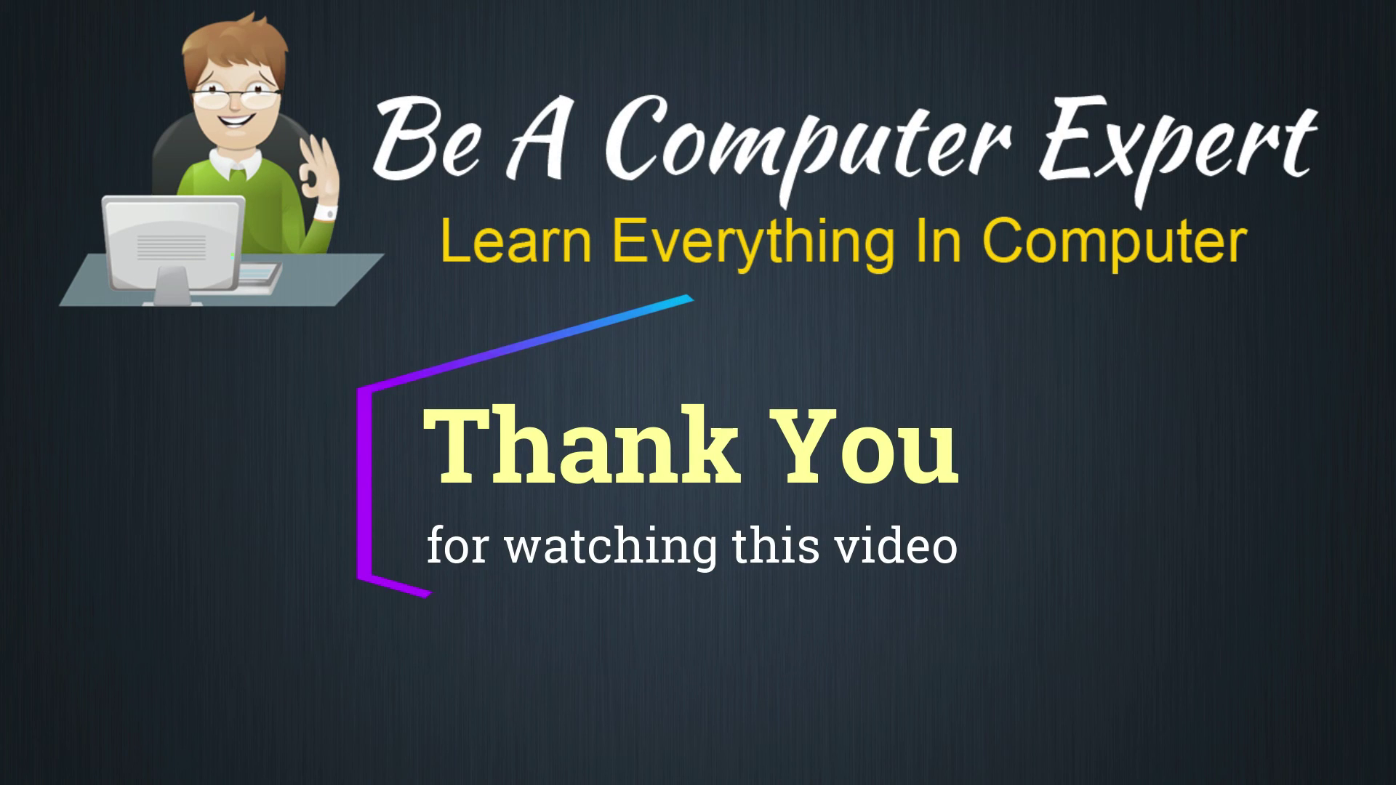